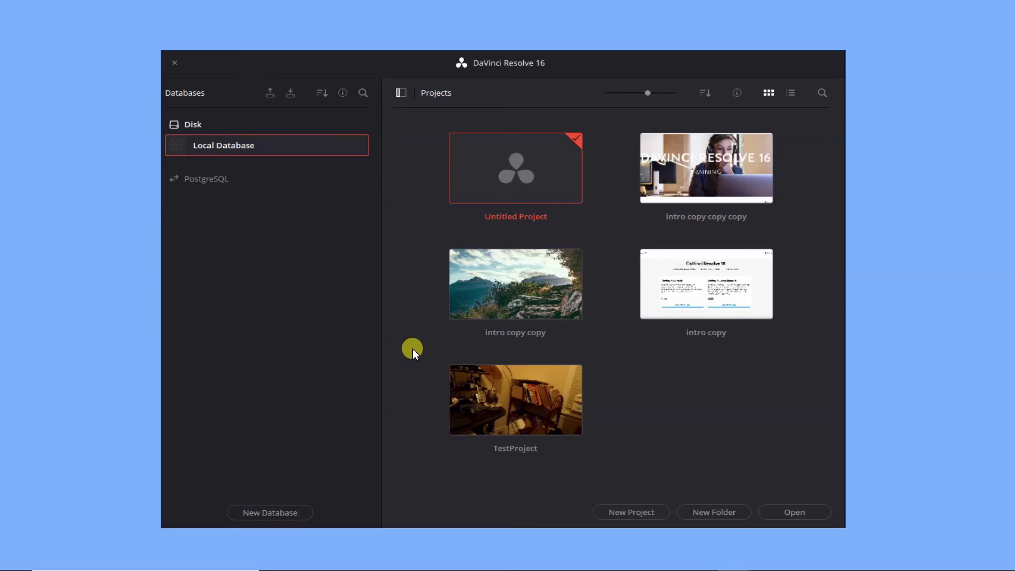
# - Create a new project named DaVinci_Resolve
pyautogui.click(635, 513)
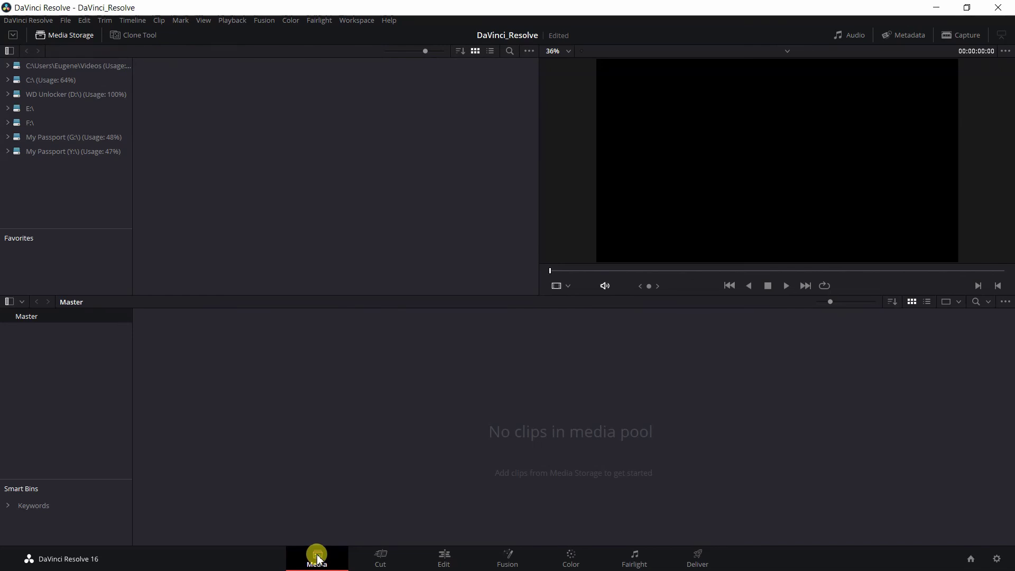
# - Look through the Cut, Edit, Fusion, Color, Fairlight and Deliver workspaces of the empty project
pyautogui.click(379, 558)
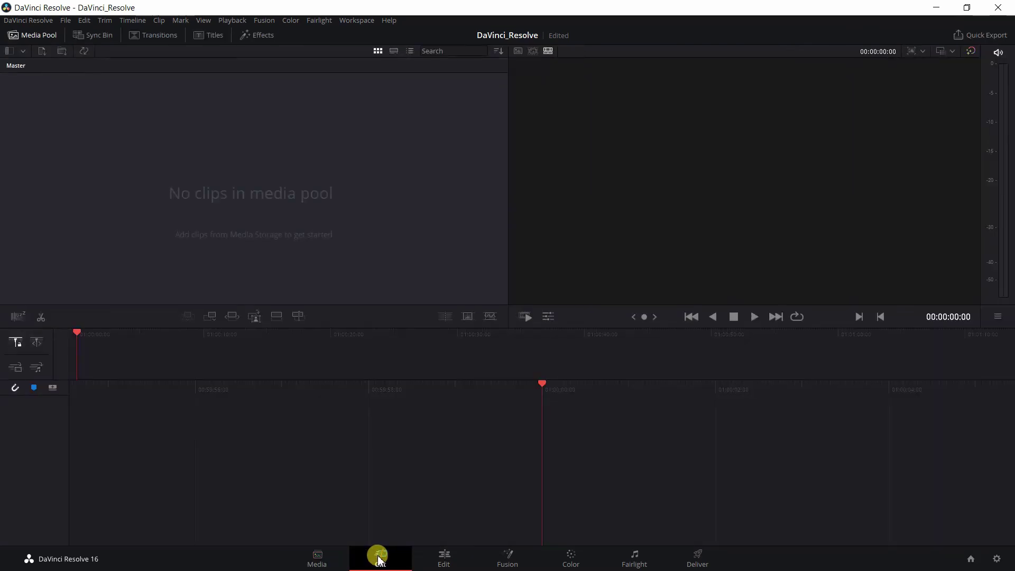
pyautogui.click(449, 559)
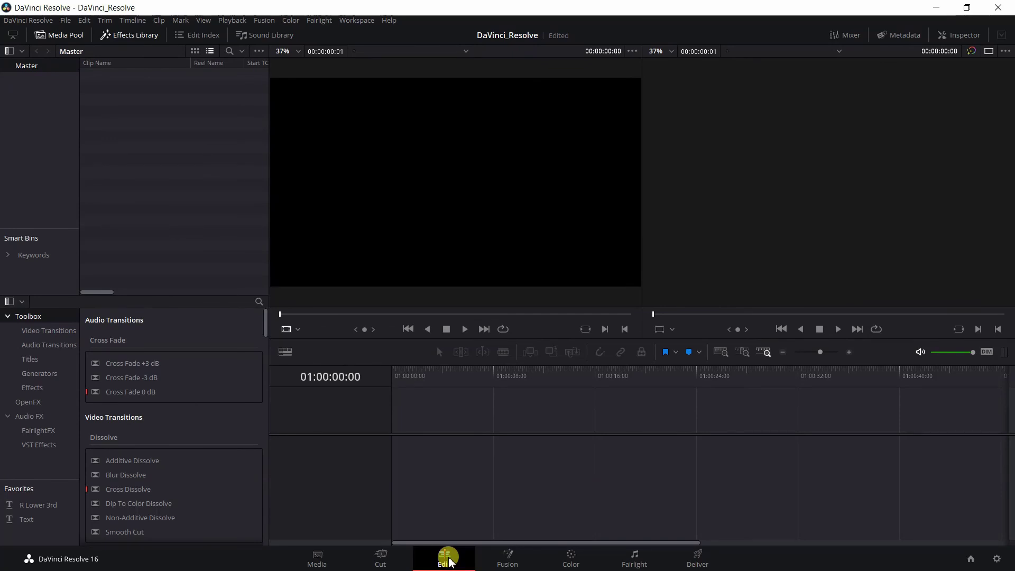
pyautogui.click(385, 562)
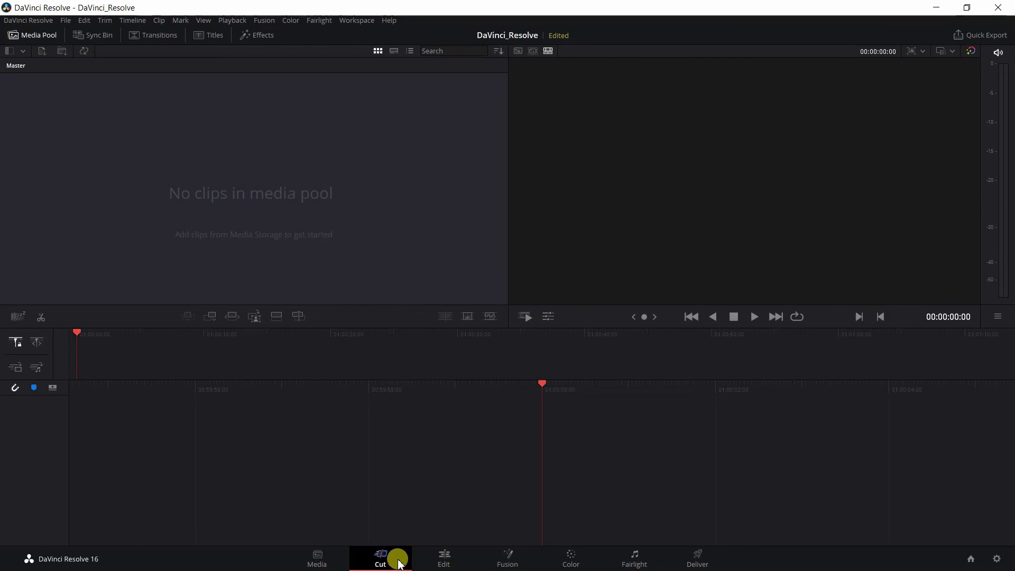
pyautogui.click(444, 561)
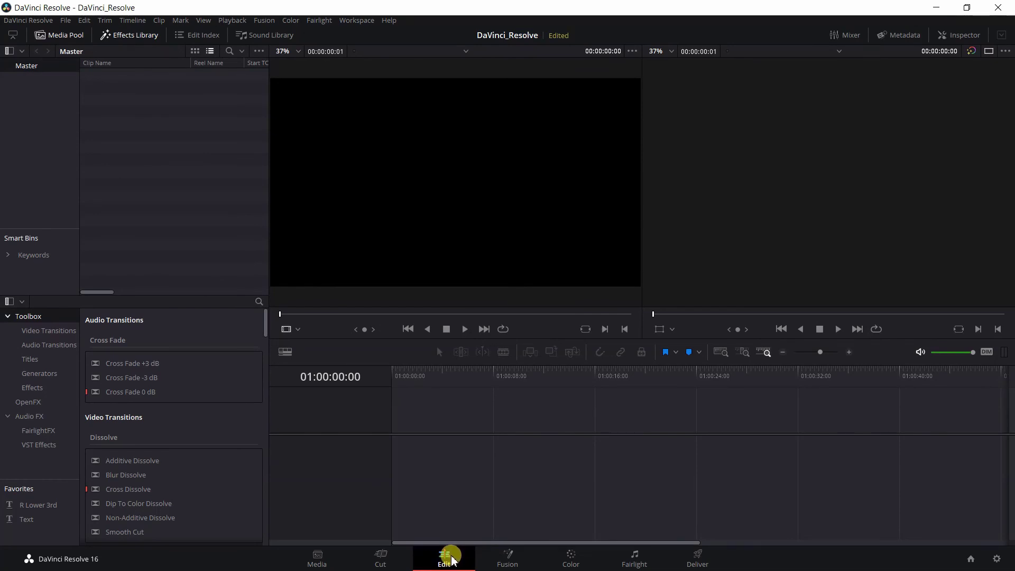
pyautogui.click(510, 556)
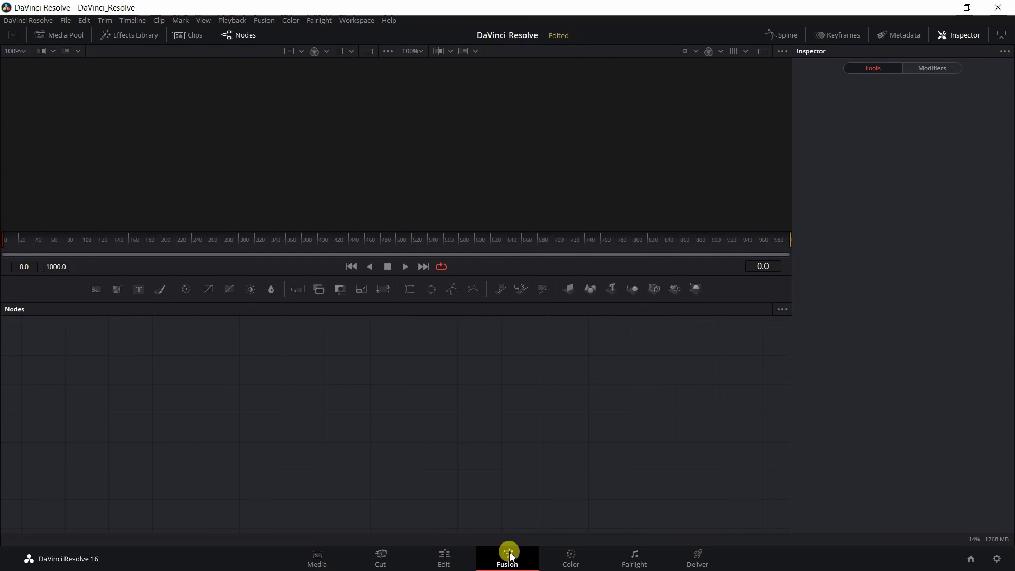
pyautogui.click(571, 556)
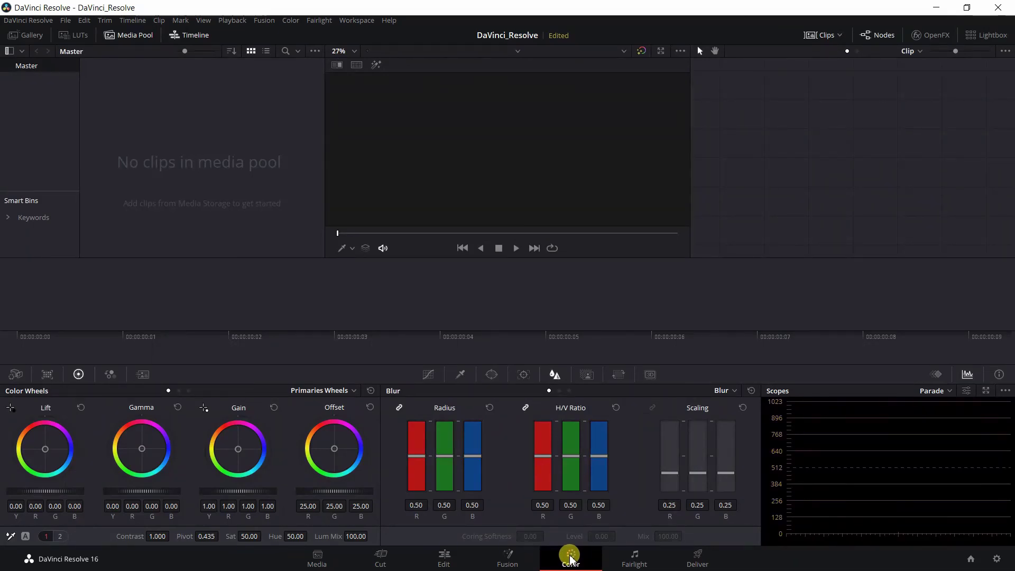
pyautogui.click(635, 558)
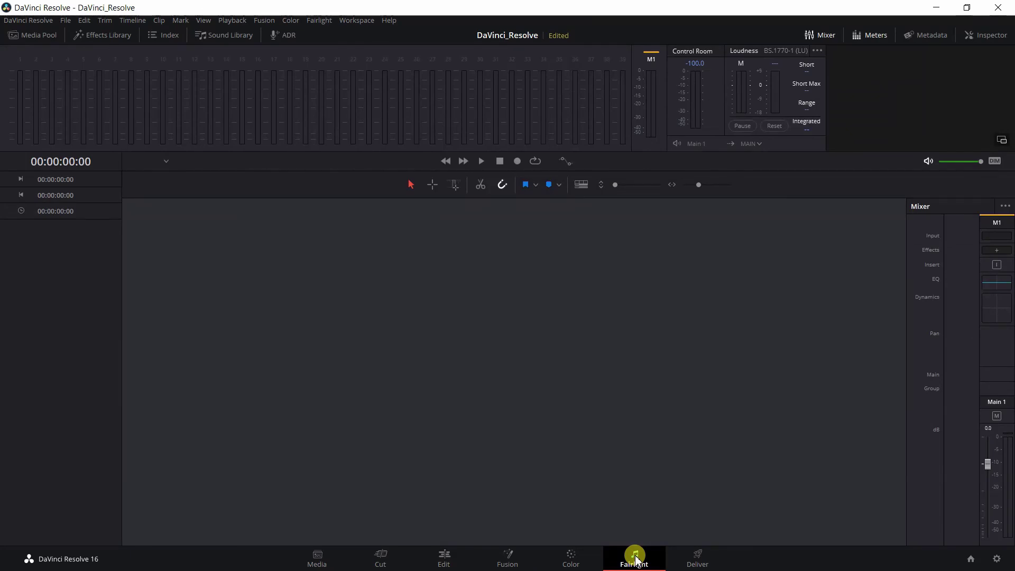
pyautogui.click(693, 558)
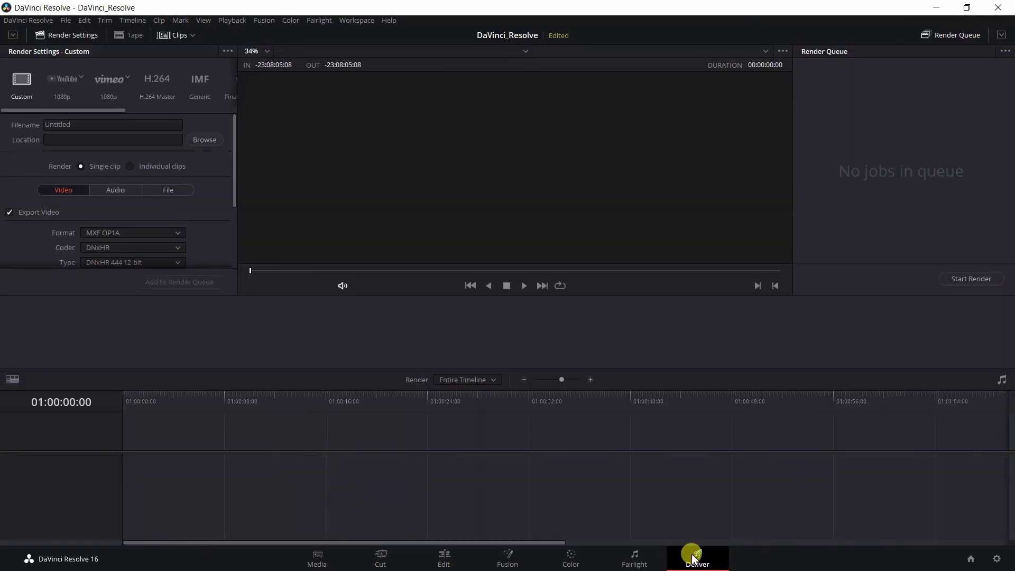
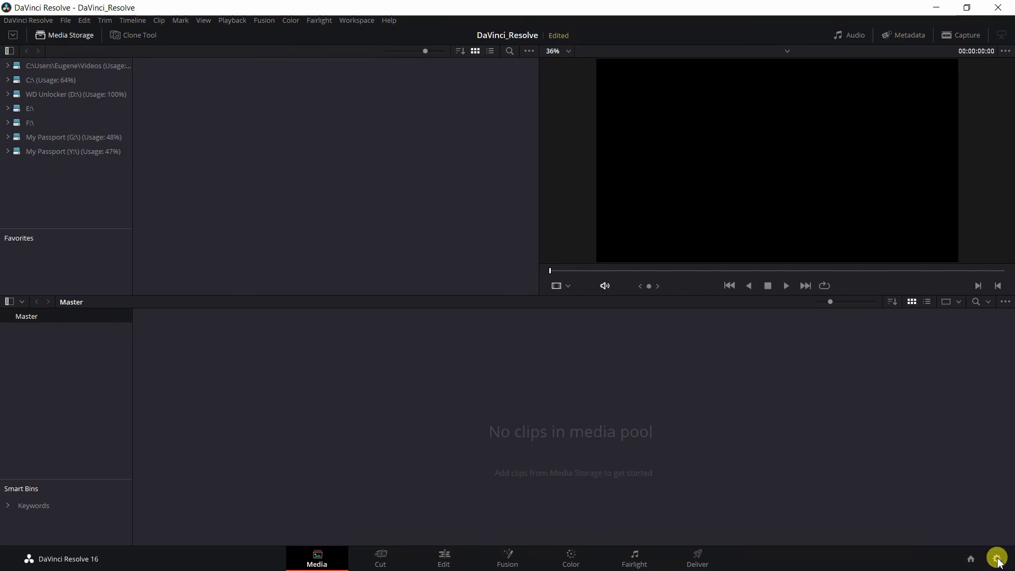
# - In the project's master settings, set the timeline resolution to 1920 x 1080 HD and the timeline frame rate to 24
pyautogui.click(997, 559)
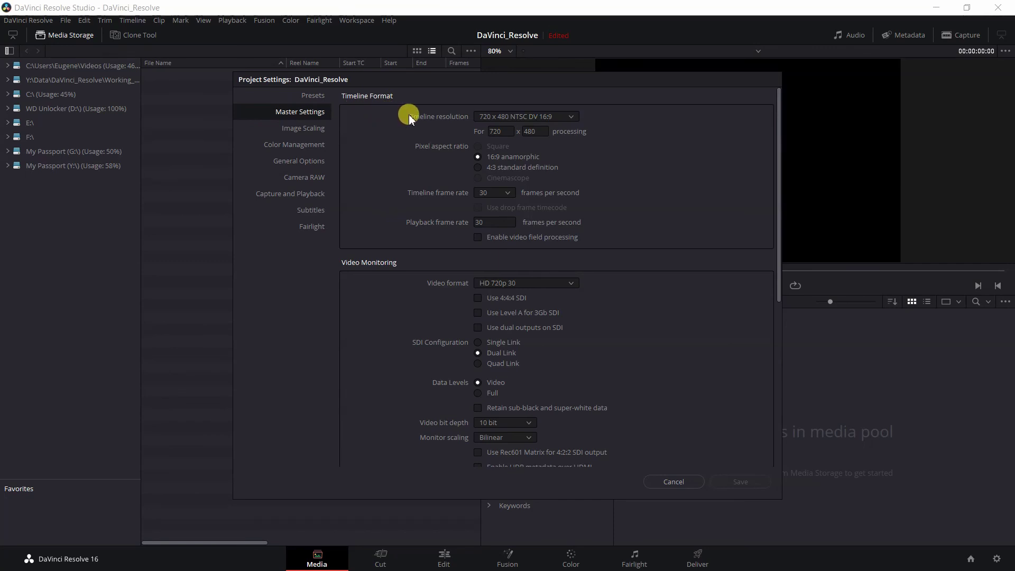
pyautogui.click(574, 117)
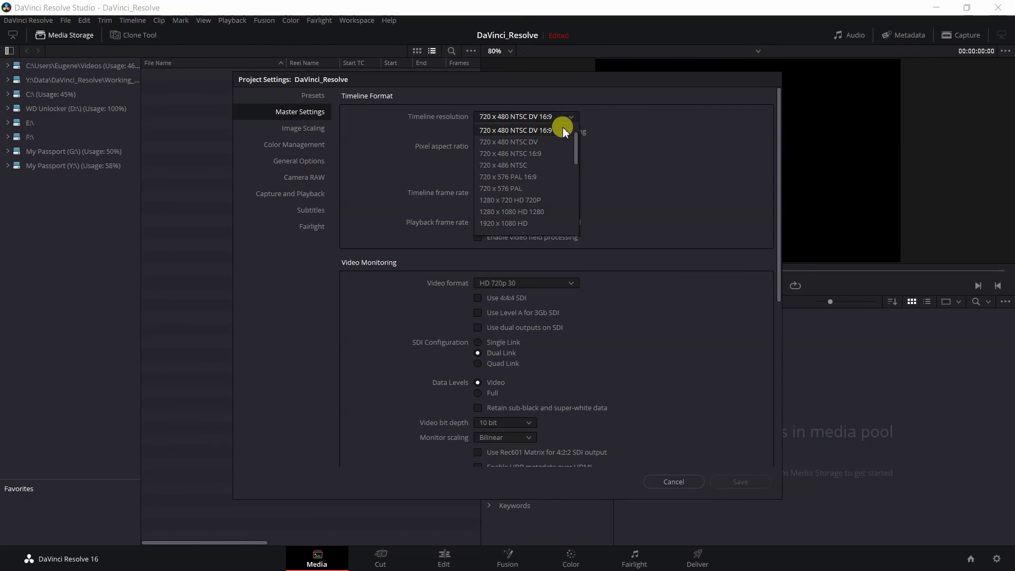
pyautogui.click(531, 224)
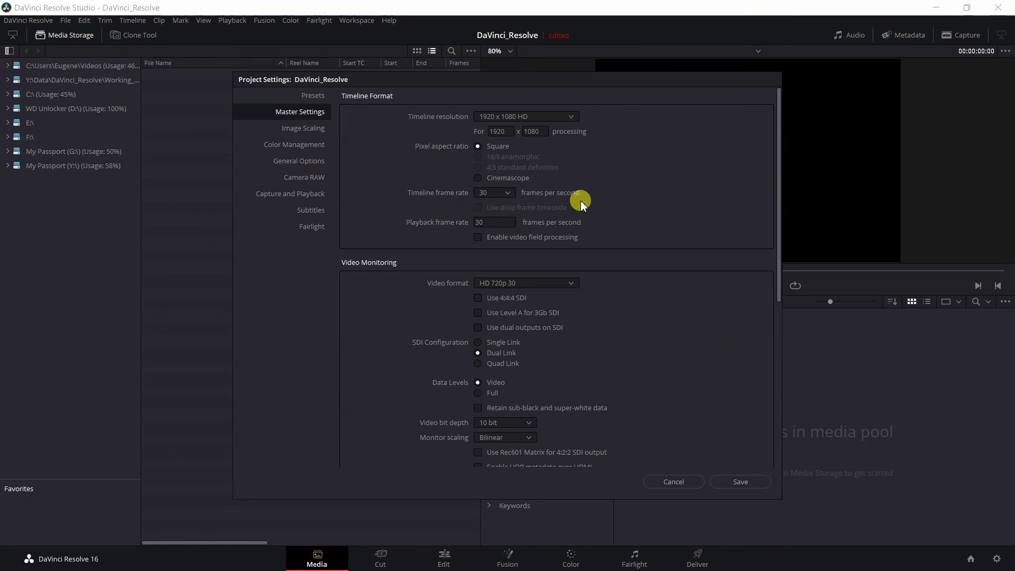
pyautogui.click(509, 192)
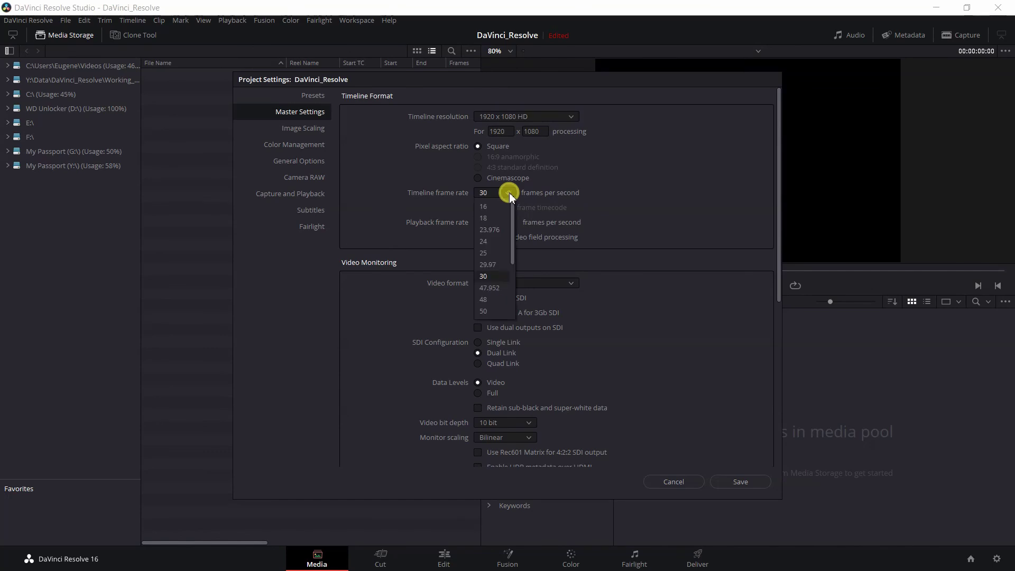
pyautogui.click(497, 241)
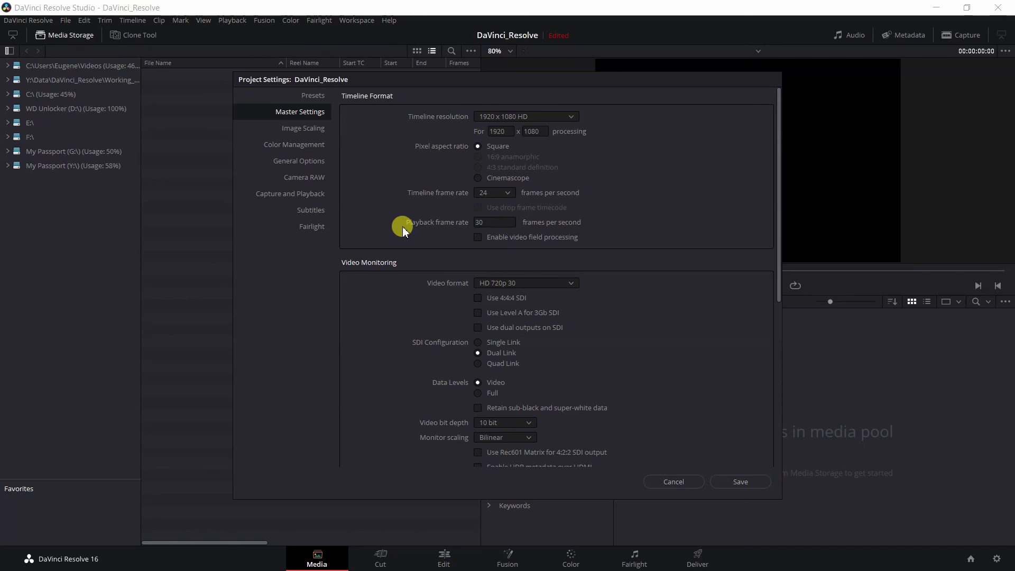
# - Set the playback frame rate to 24 and the monitoring video format to HD 1080PsF 24, and save the project settings
pyautogui.click(488, 222)
pyautogui.write('24')
pyautogui.click(389, 227)
pyautogui.click(571, 286)
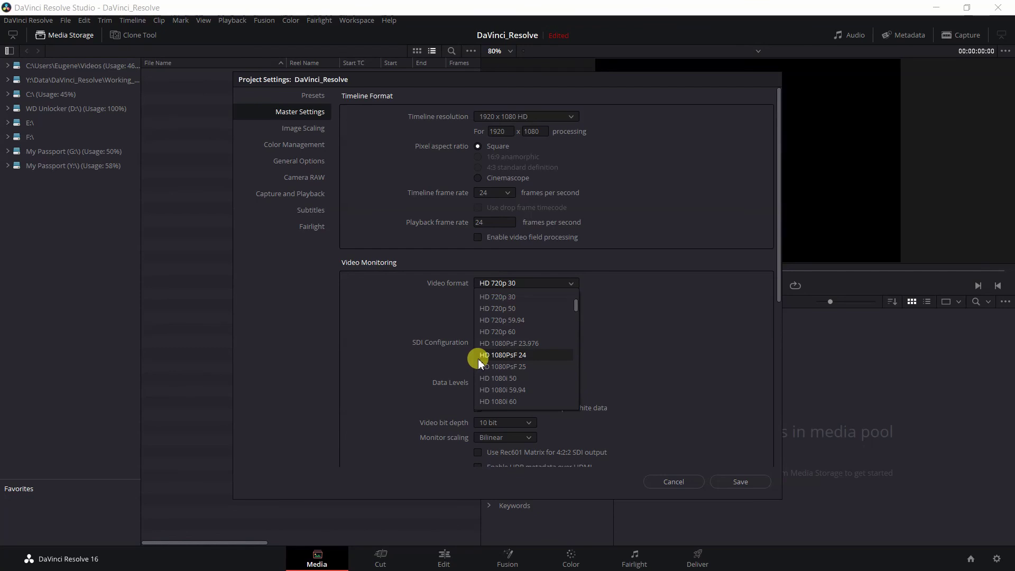
pyautogui.click(533, 358)
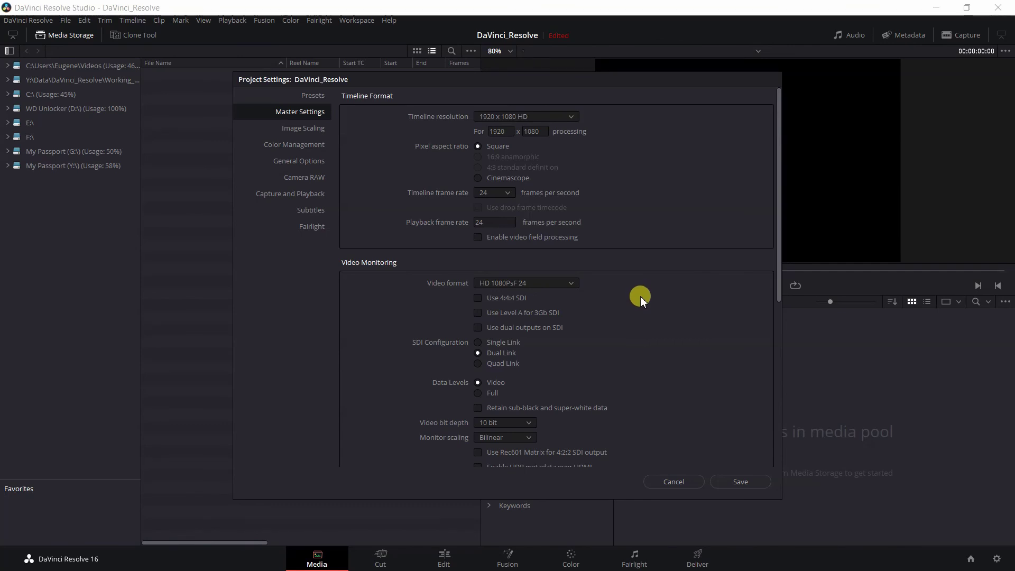
pyautogui.click(739, 482)
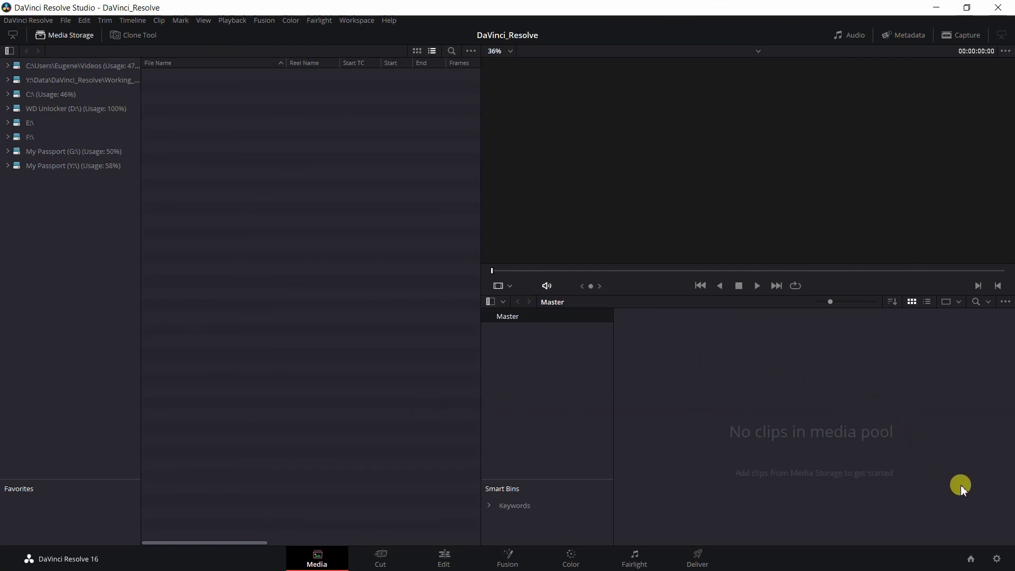
# - Save the current project settings as a new preset named "1920 X1080 24" and close the project settings
pyautogui.click(998, 561)
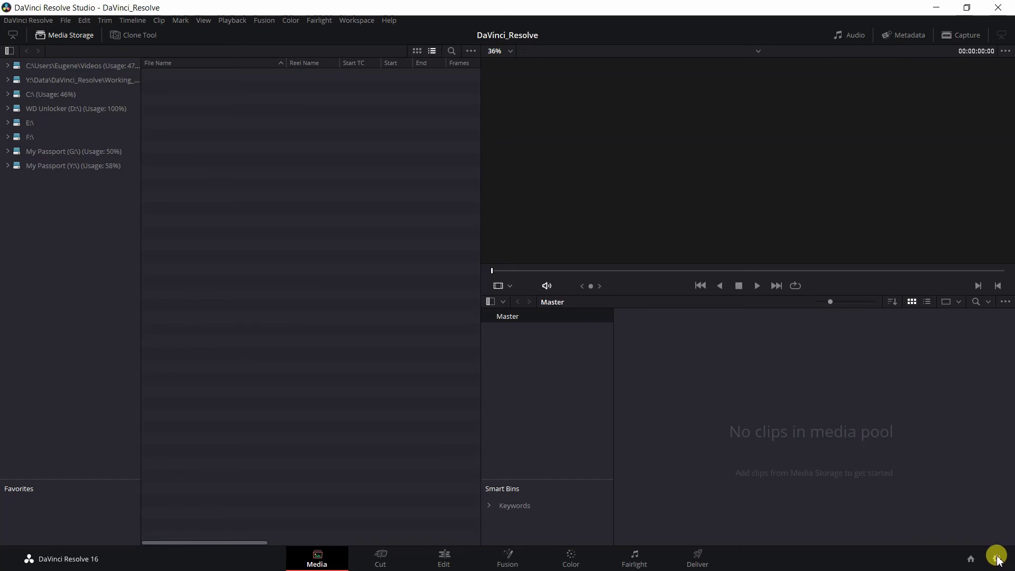
pyautogui.click(998, 559)
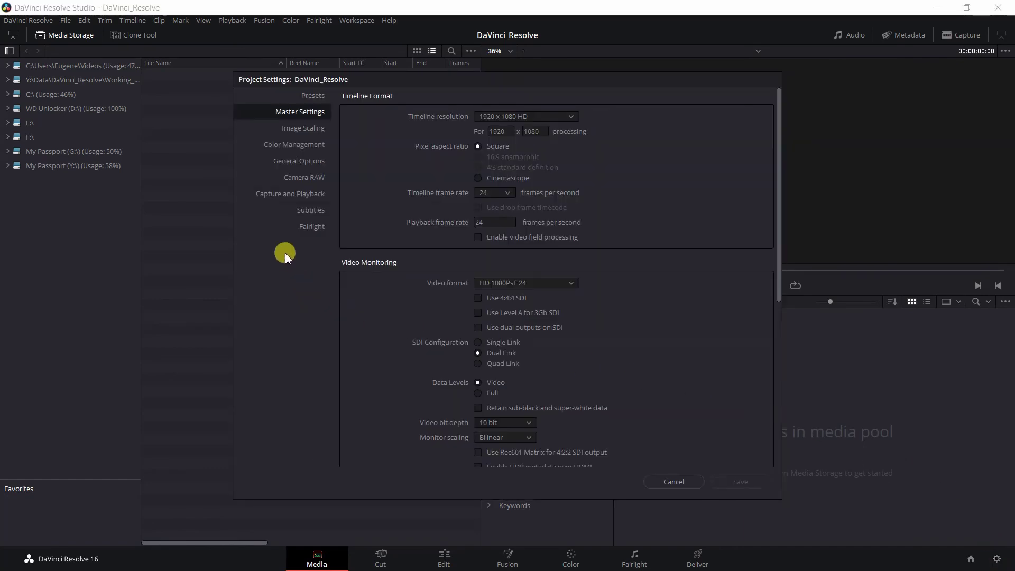
pyautogui.click(313, 97)
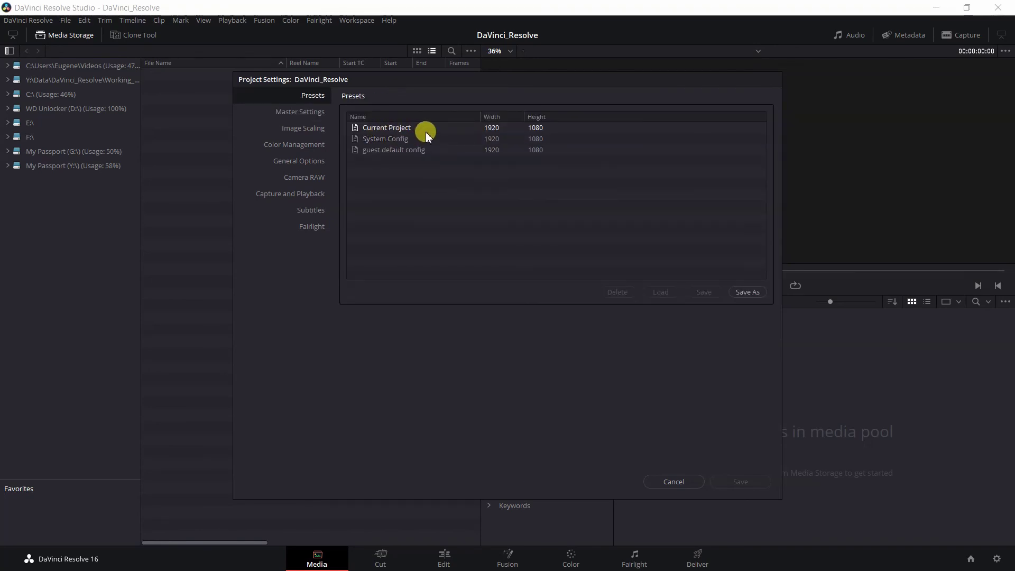
pyautogui.click(746, 294)
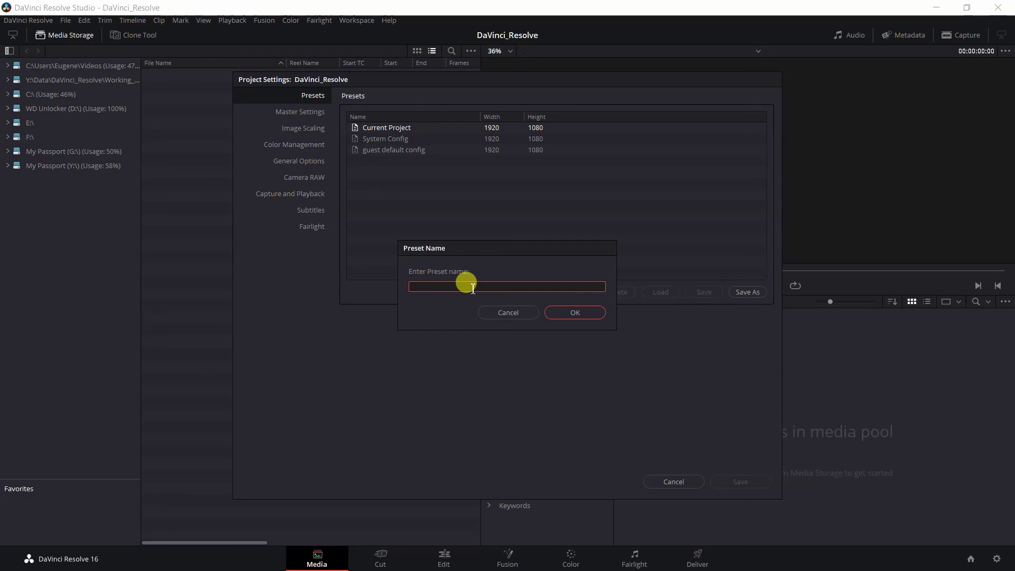
pyautogui.write('1920 ')
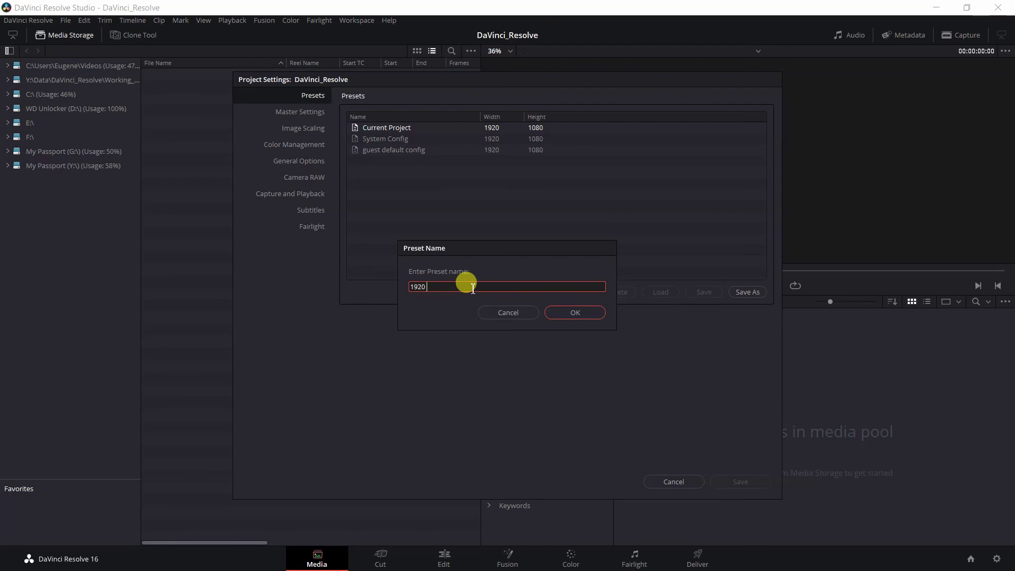
pyautogui.write('X1080')
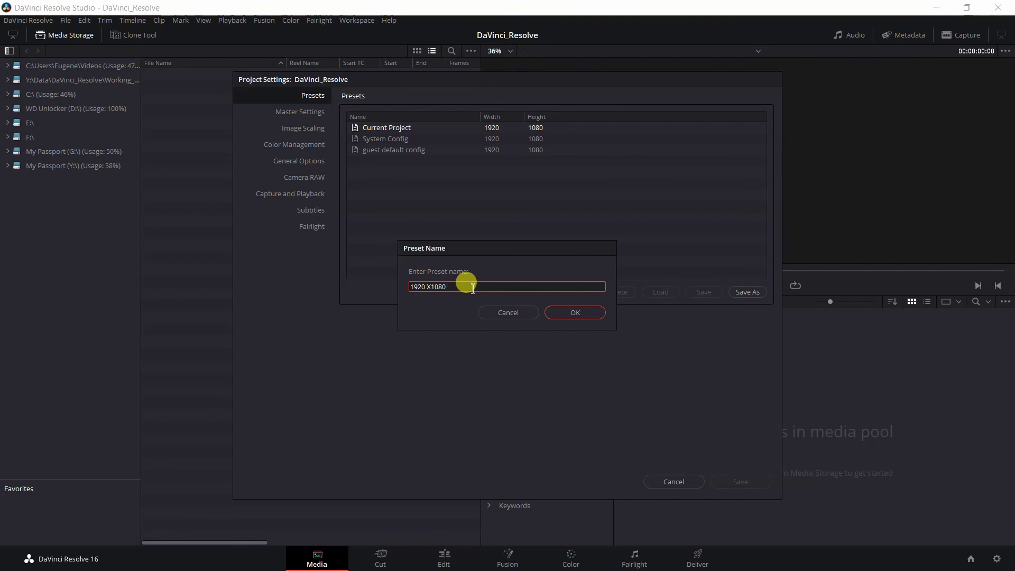
pyautogui.write('24')
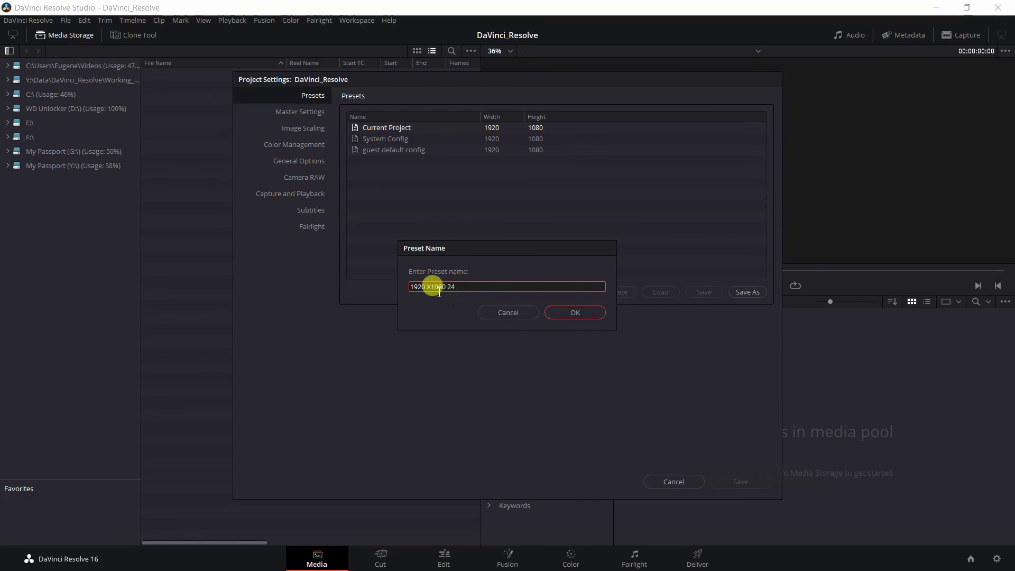
pyautogui.click(566, 312)
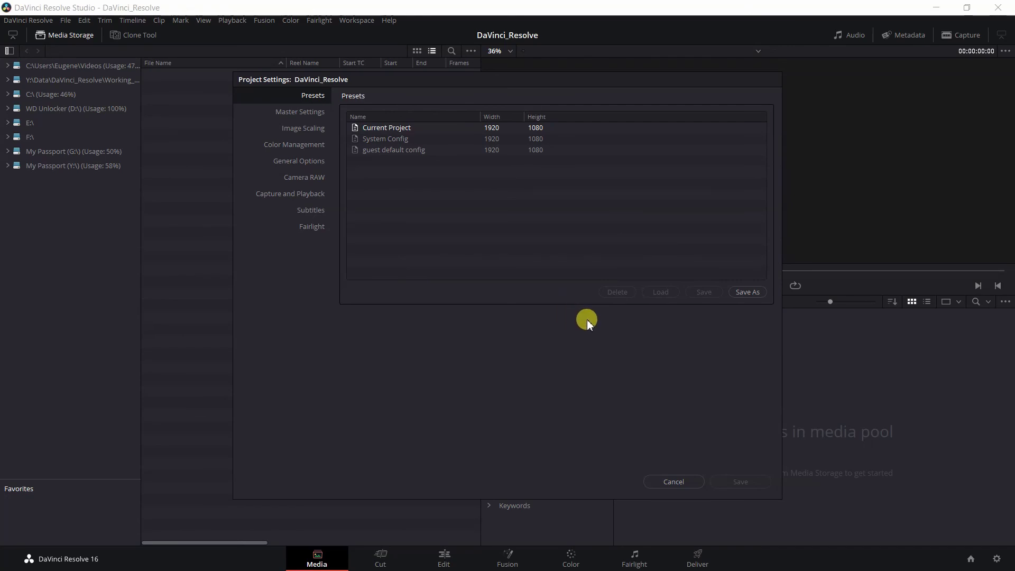
pyautogui.click(673, 482)
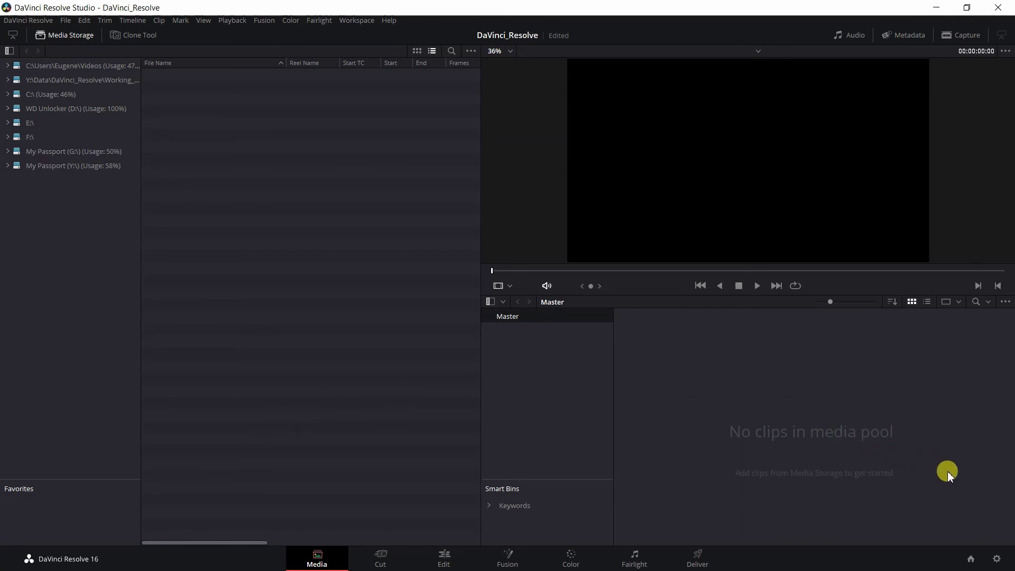
# - Load the "1920 X1080 24" preset into the project, review the resulting master settings and close the project settings
pyautogui.click(998, 559)
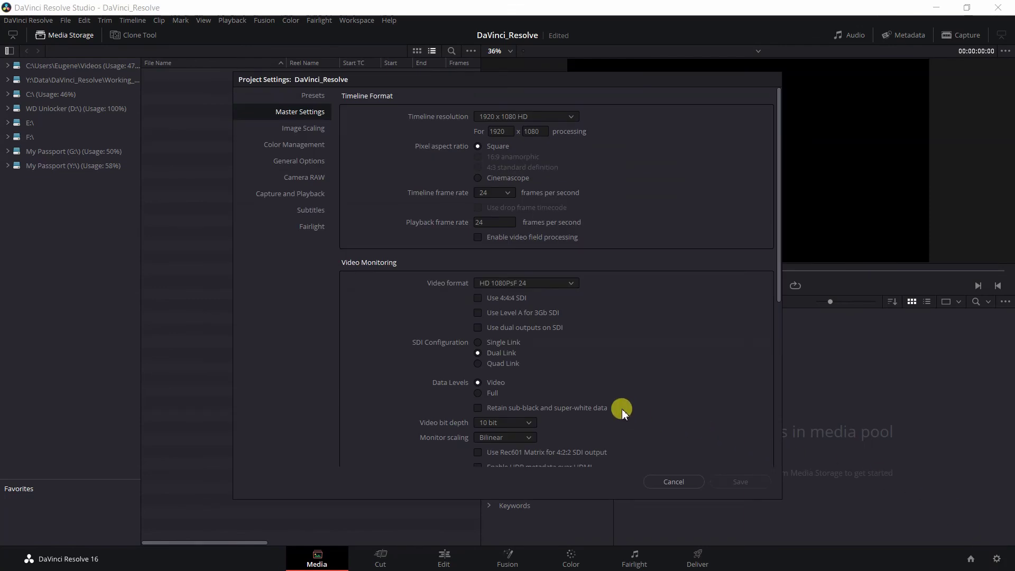
pyautogui.click(312, 97)
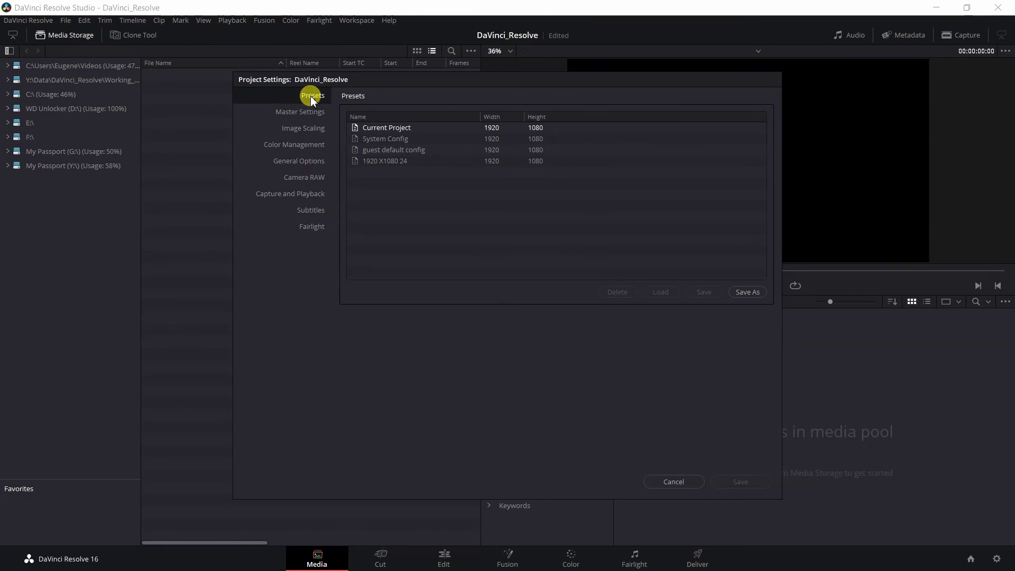
pyautogui.click(385, 165)
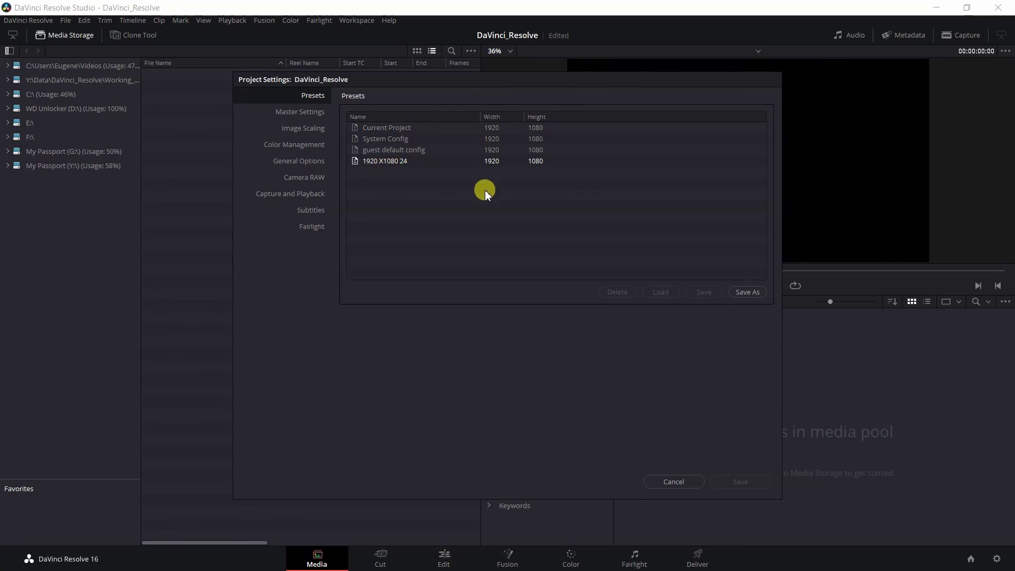
pyautogui.click(410, 163)
pyautogui.click(664, 293)
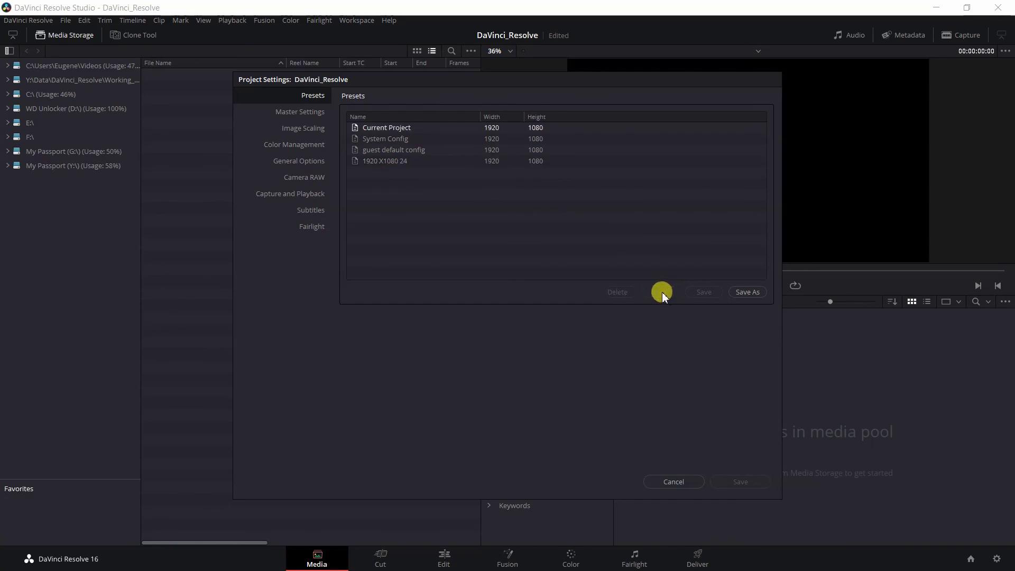
pyautogui.click(309, 120)
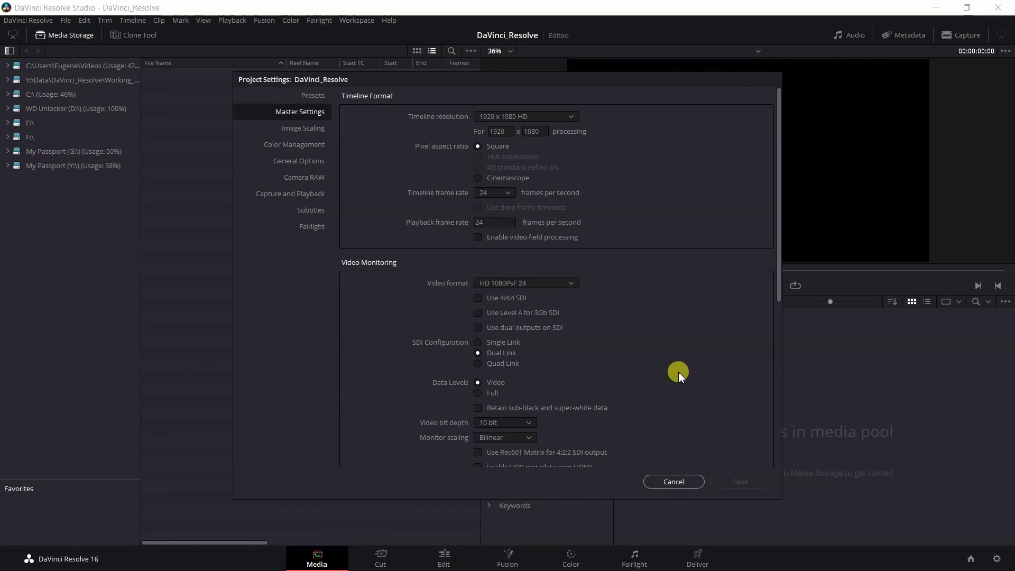
pyautogui.press('Escape')
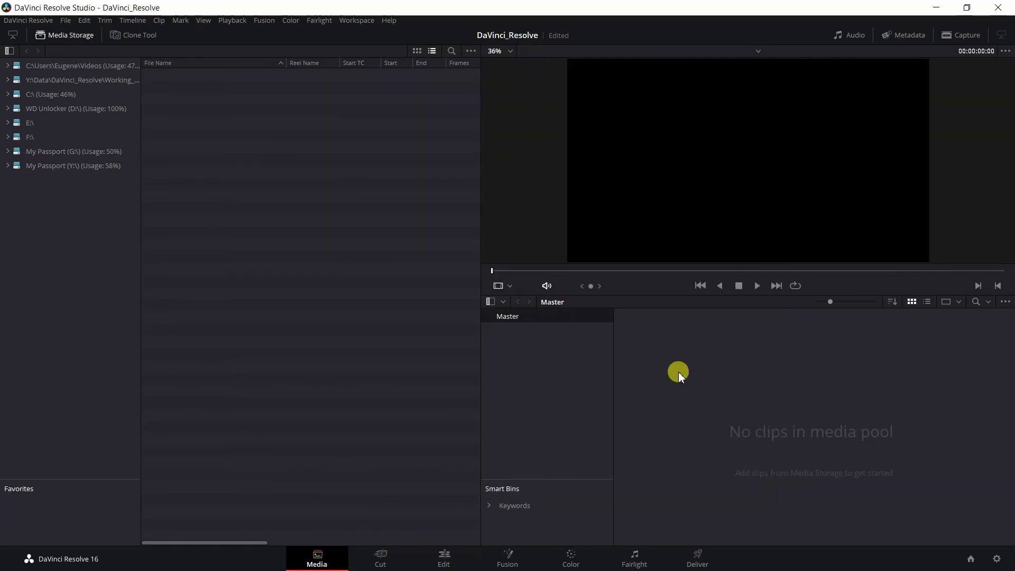
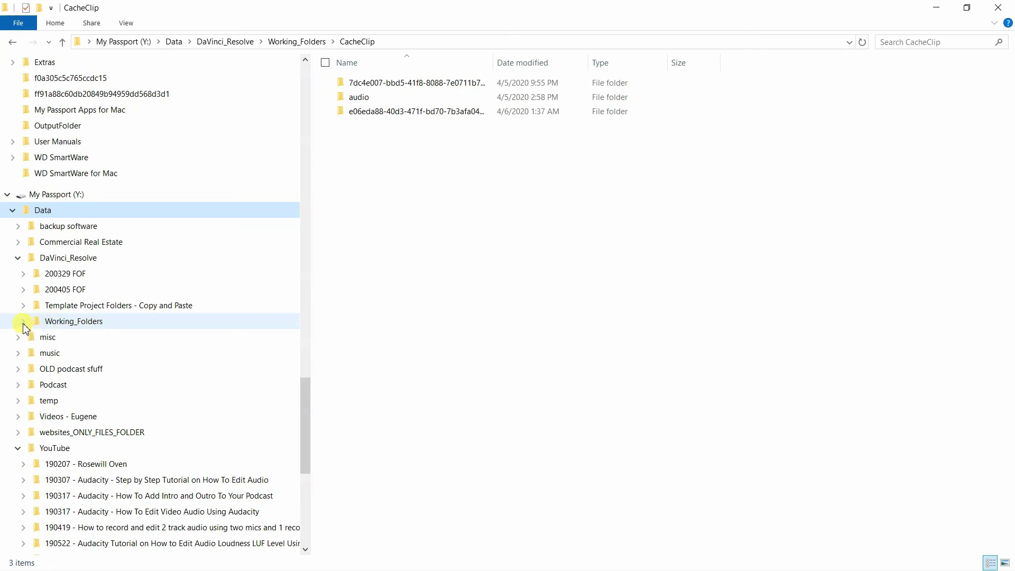
# - In File Explorer, expand the Working_Folders directory under Data\DaVinci_Resolve on the Y: drive to view its subfolders
pyautogui.click(23, 322)
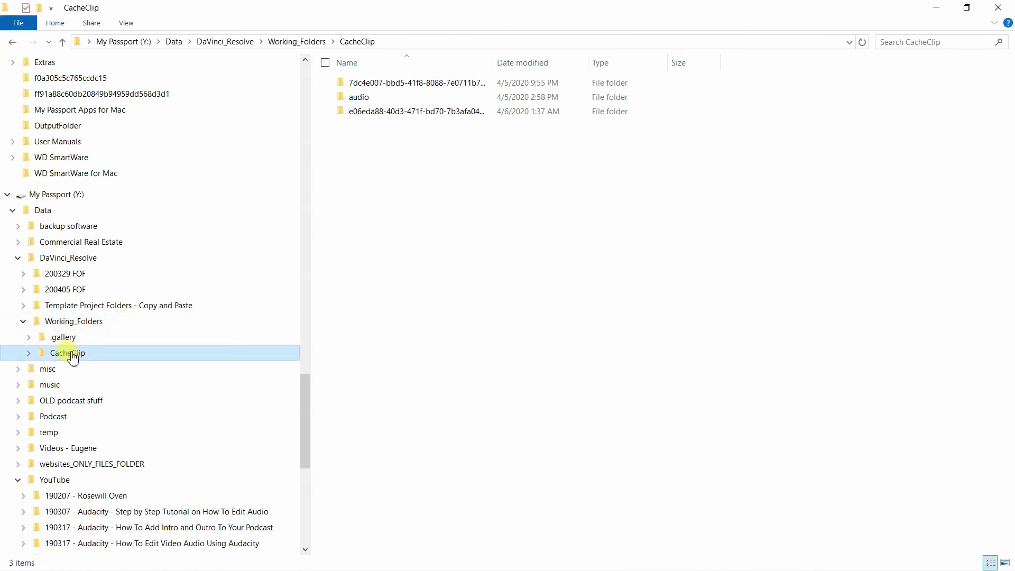
# - Switch to DaVinci Resolve, review the media storage locations in the system preferences, and close the preferences without saving
pyautogui.click(23, 321)
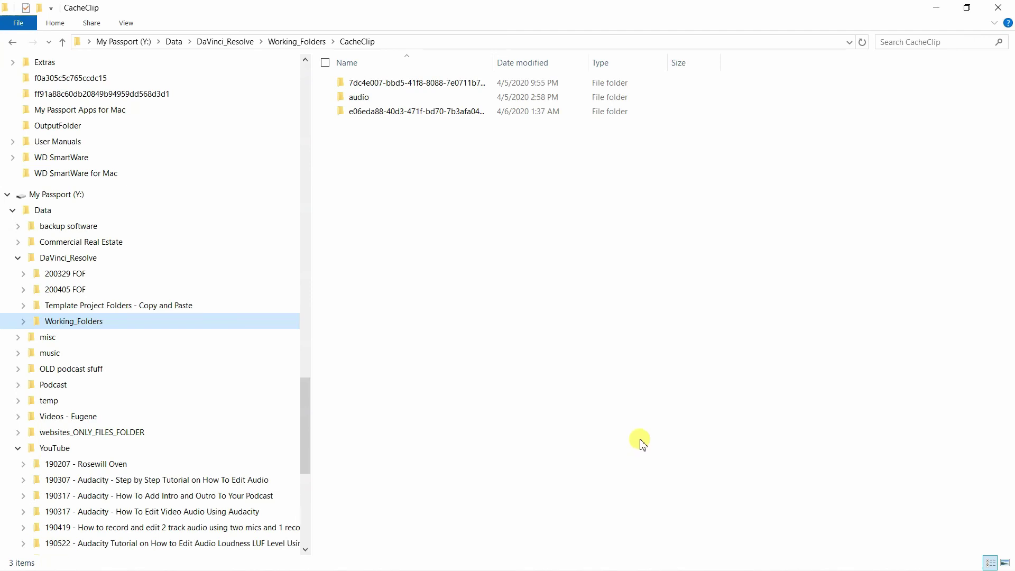
pyautogui.click(941, 9)
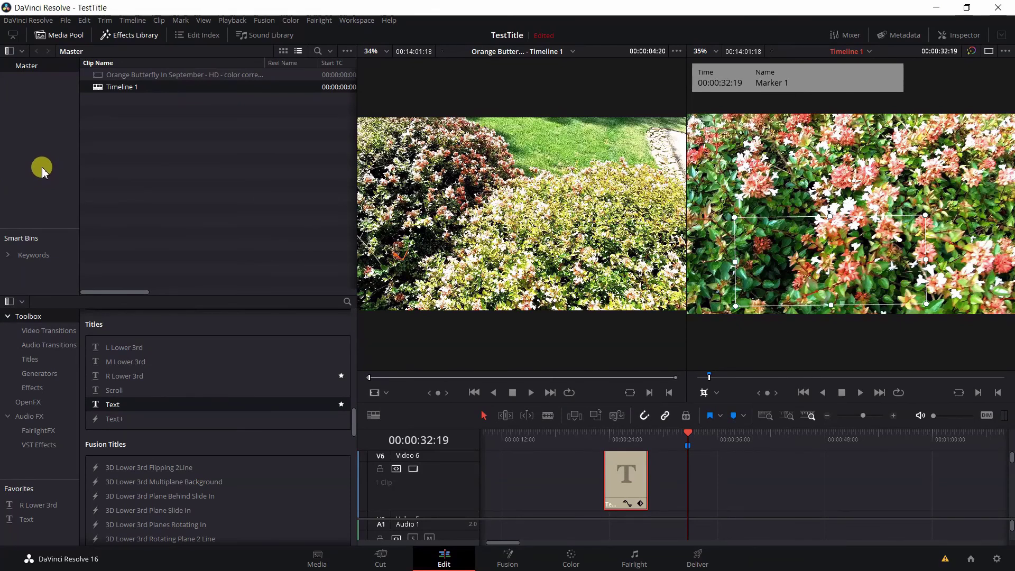
pyautogui.click(30, 24)
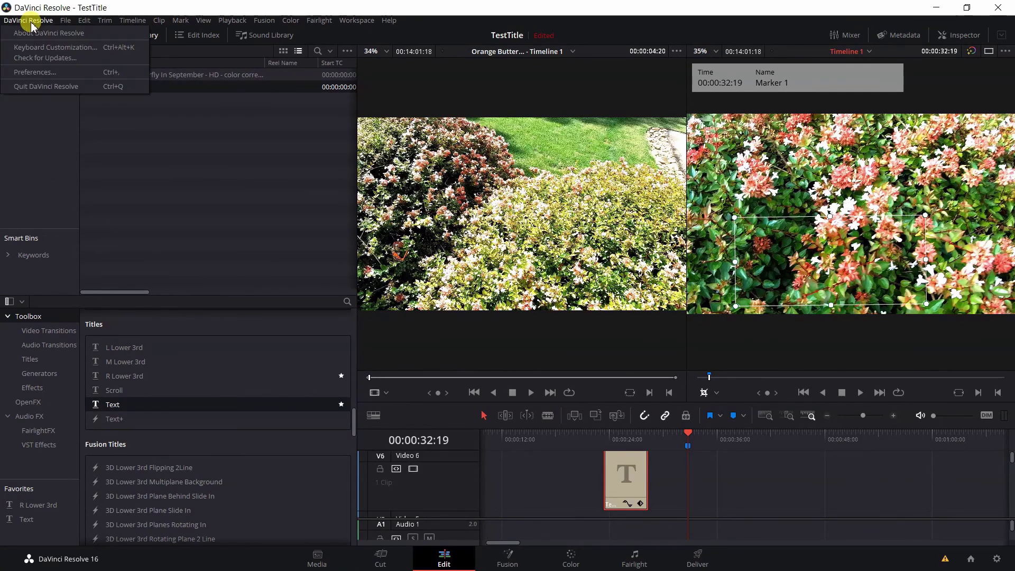
pyautogui.click(38, 73)
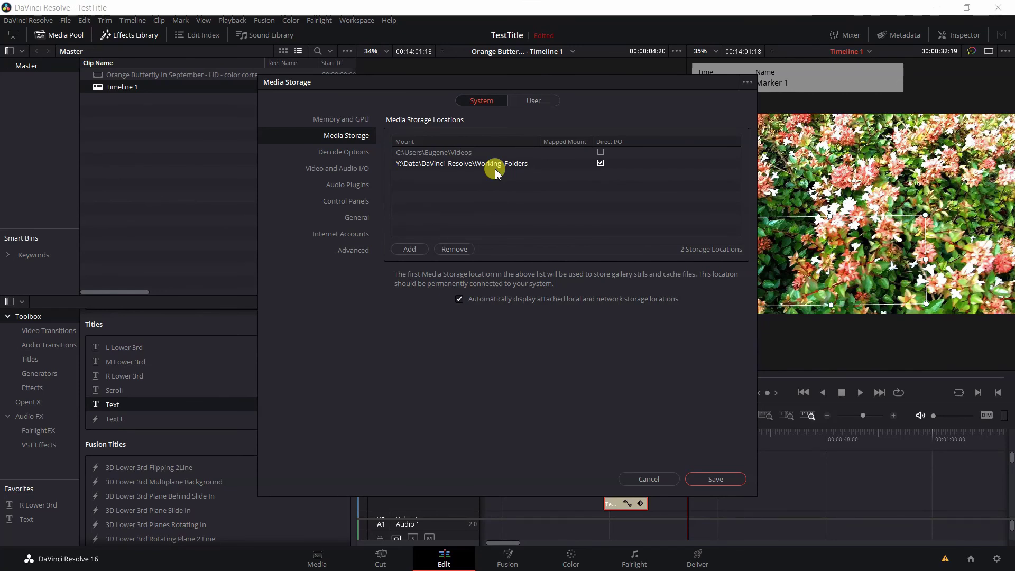
pyautogui.click(655, 479)
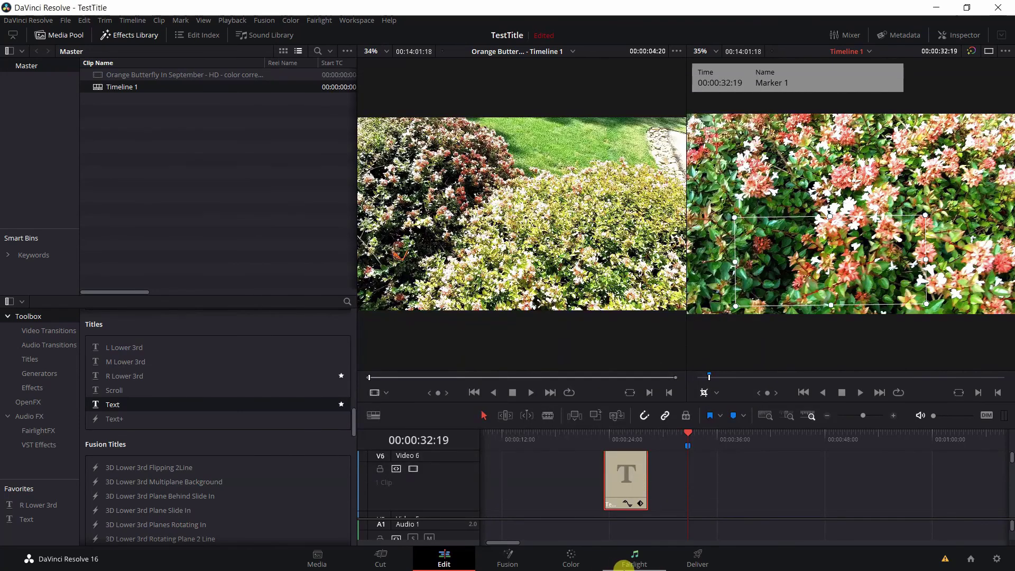
# - Switch to File Explorer and expand Template Project Folders - Copy and Paste to view the subfolders of YYMMDD Project Name
pyautogui.click(938, 14)
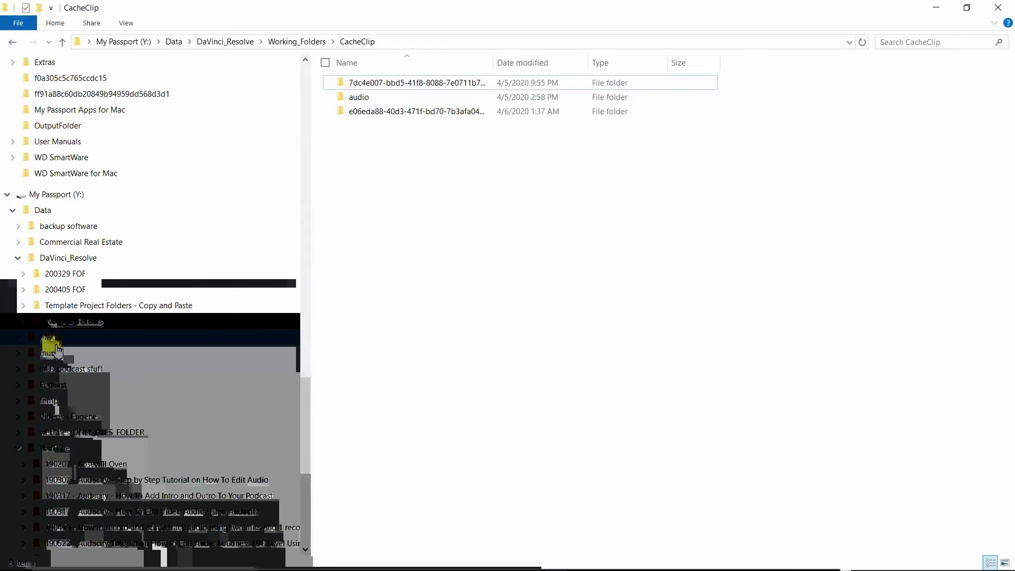
pyautogui.click(23, 307)
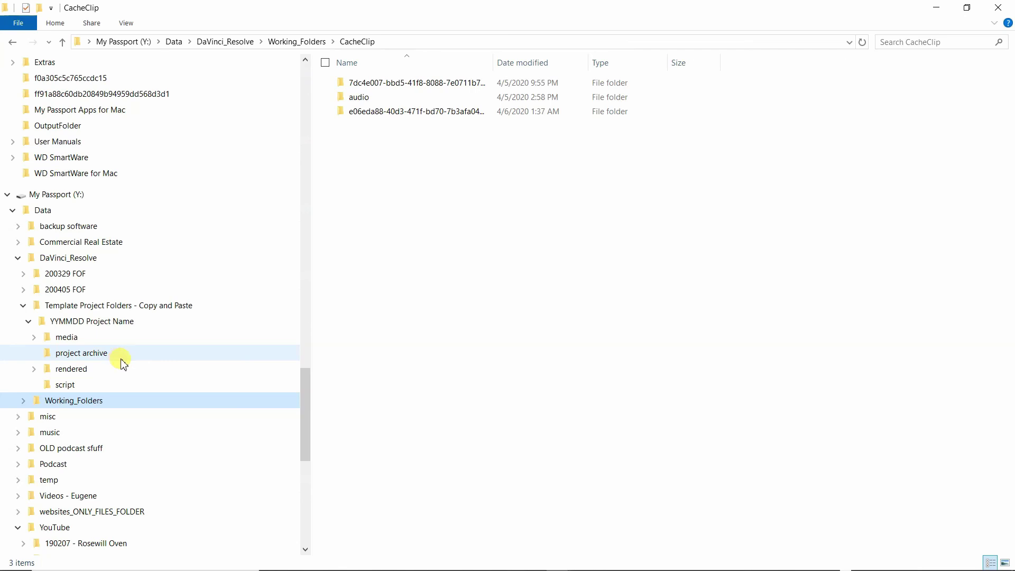
pyautogui.press('Tab')
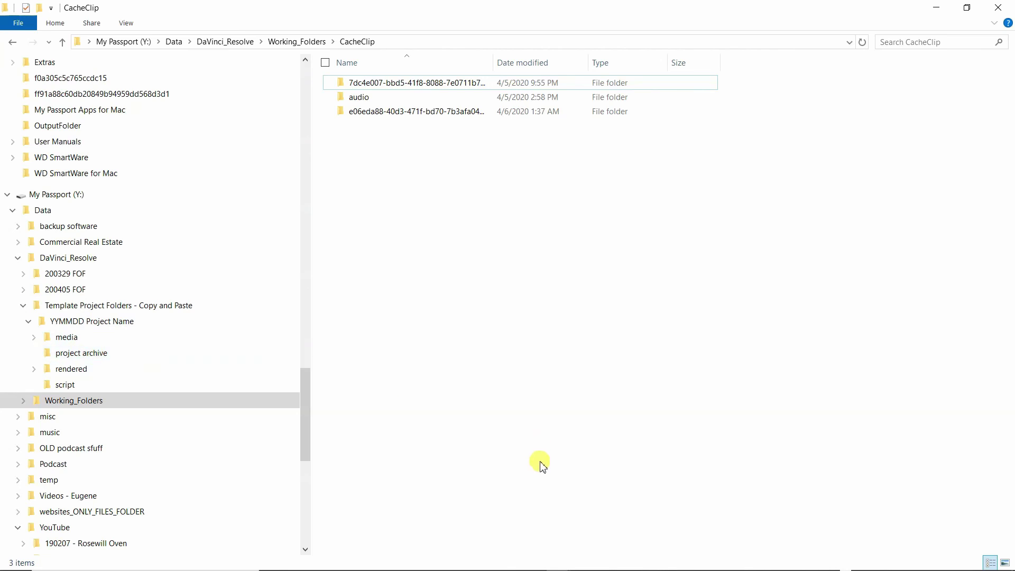
# - Switch back to DaVinci Resolve and start exporting the TestTitle project, saving its modifications first
pyautogui.moveTo(590, 567)
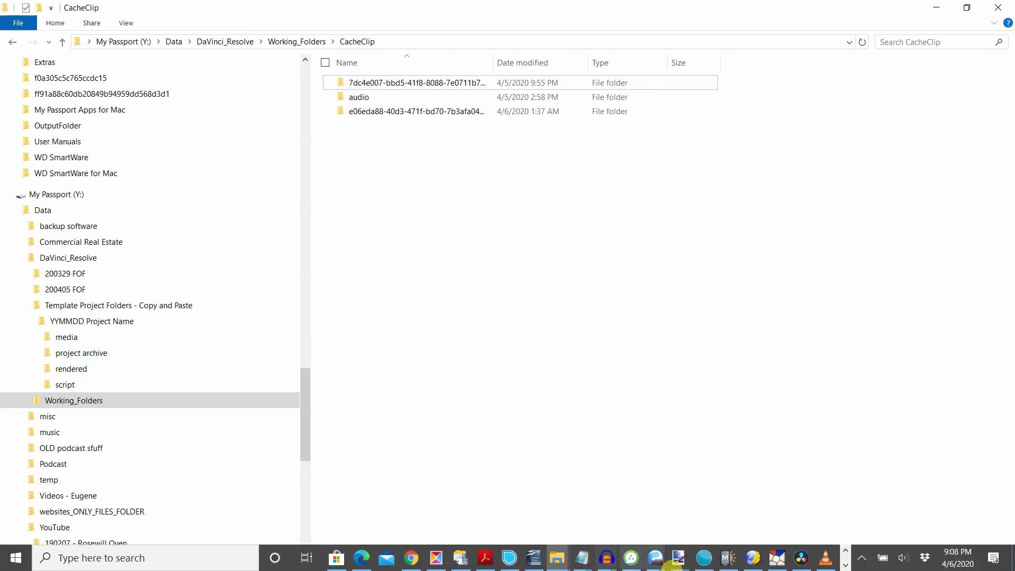
pyautogui.click(800, 561)
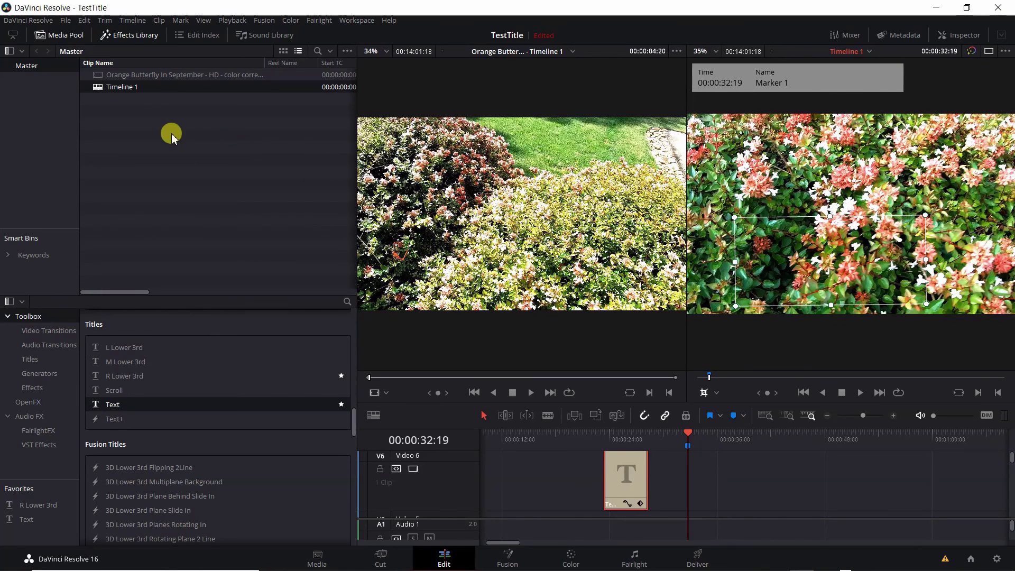
pyautogui.click(67, 23)
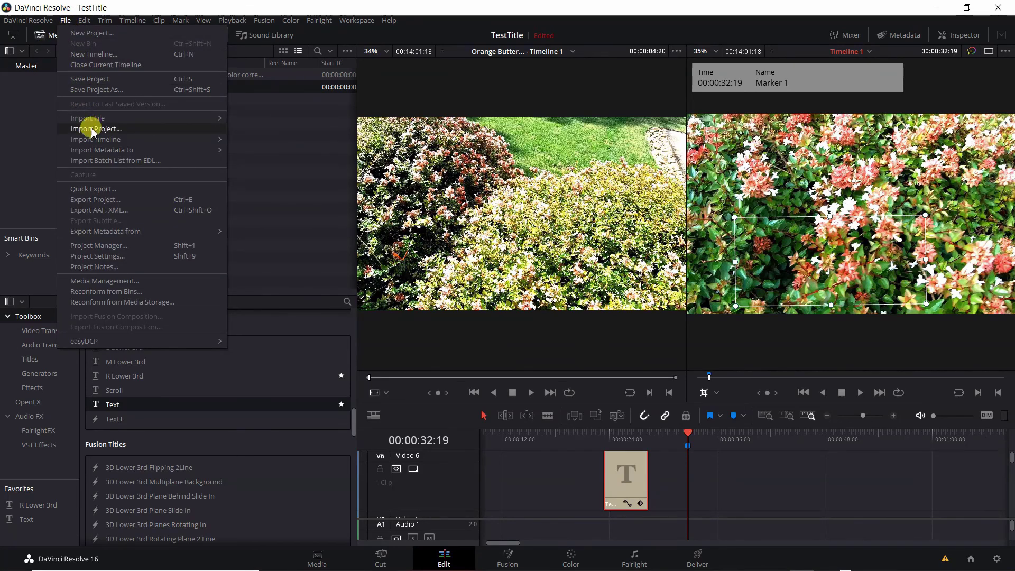
pyautogui.click(100, 200)
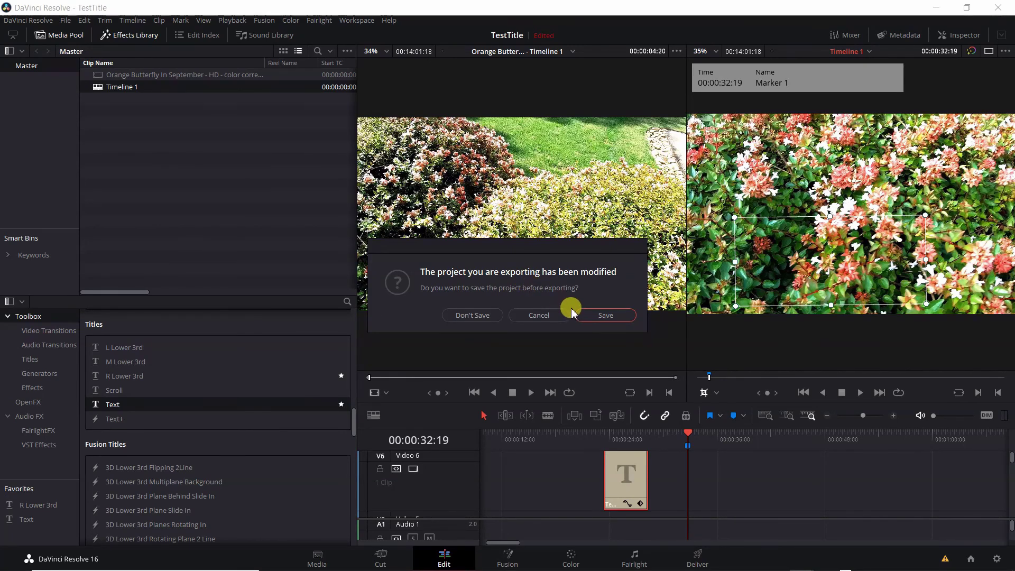
pyautogui.click(607, 316)
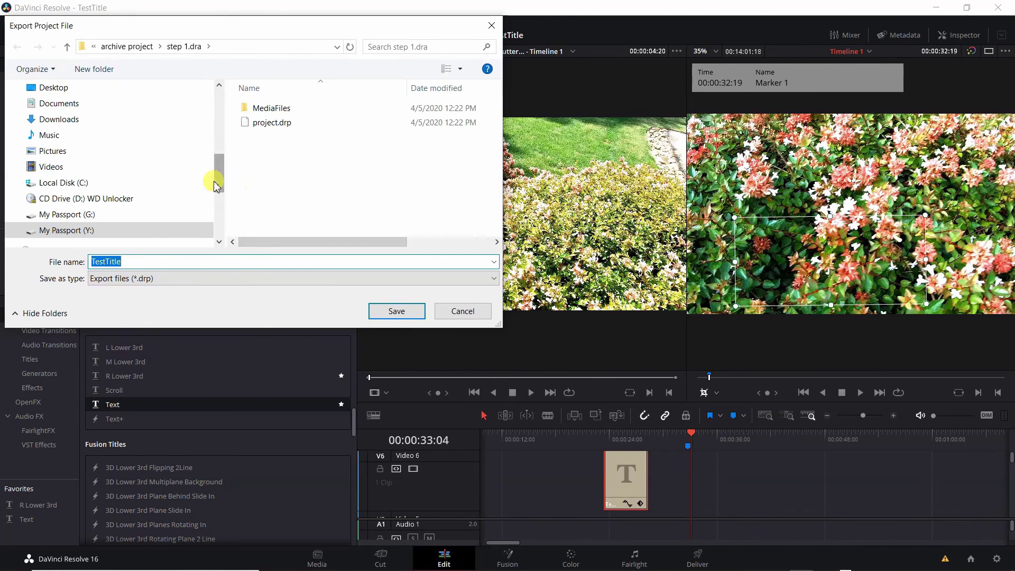
# - Export the project as TestTitle in .drp format to the project archive folder of the YYMMDD Project Name template on the Y: drive
pyautogui.scroll(-1, 221, 186)
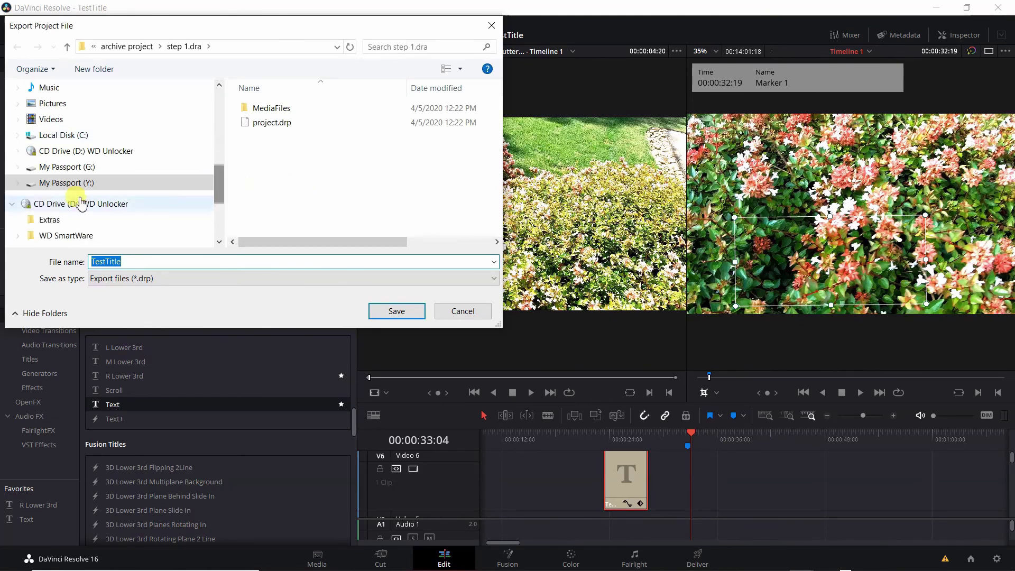
pyautogui.click(17, 182)
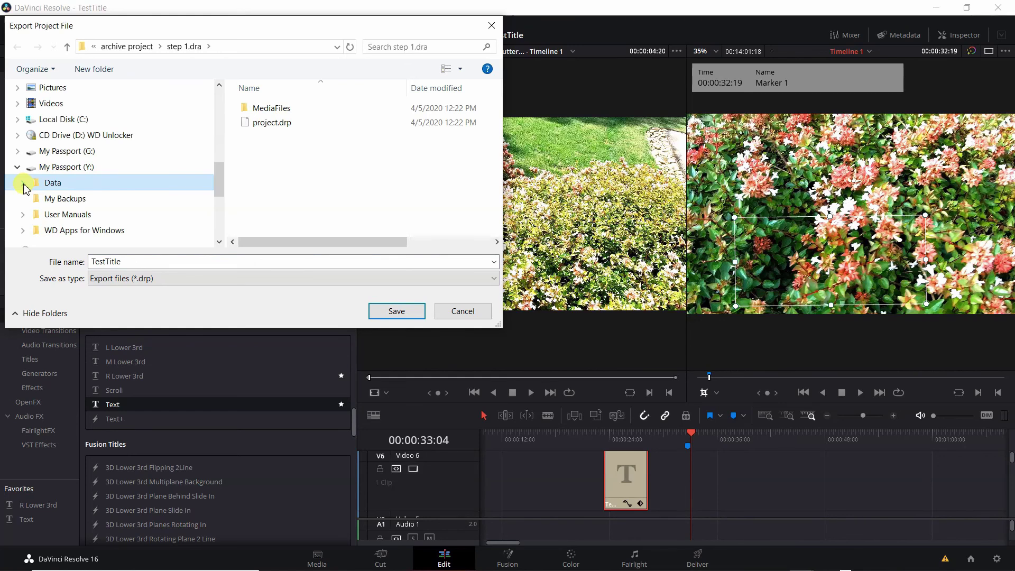
pyautogui.click(23, 185)
pyautogui.scroll(-1, 93, 204)
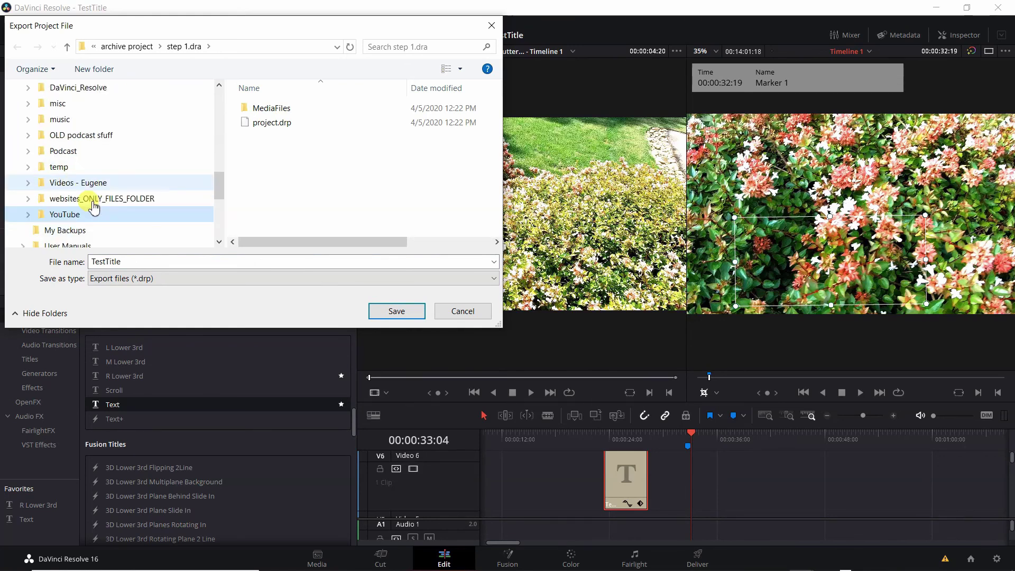
pyautogui.scroll(-1, 94, 207)
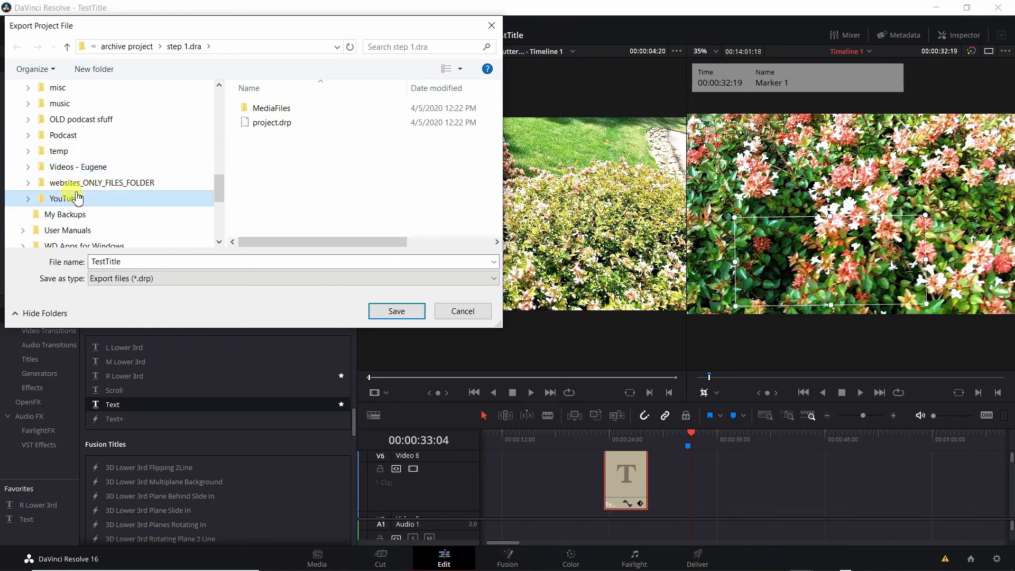
pyautogui.scroll(2, 43, 165)
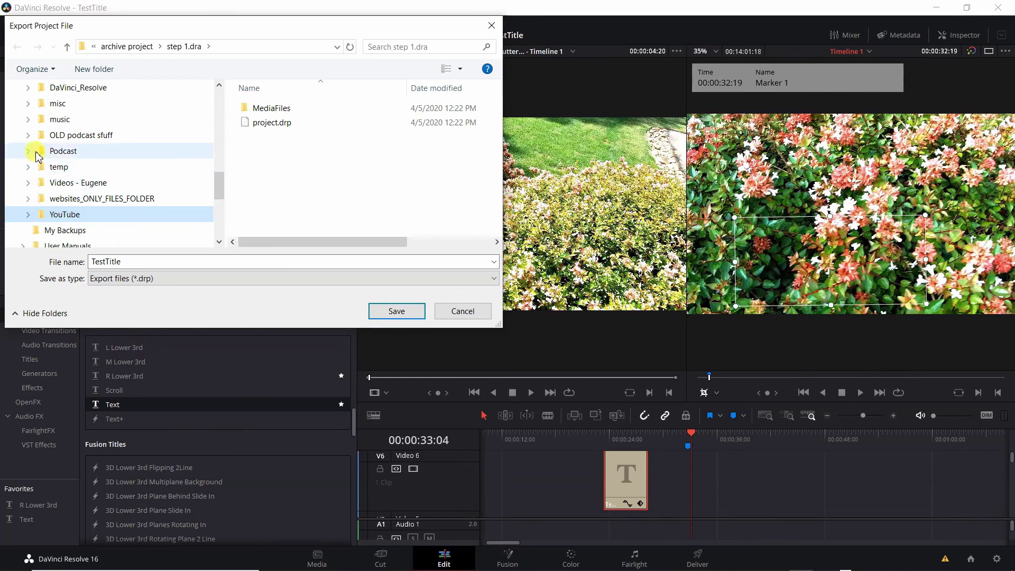
pyautogui.click(28, 105)
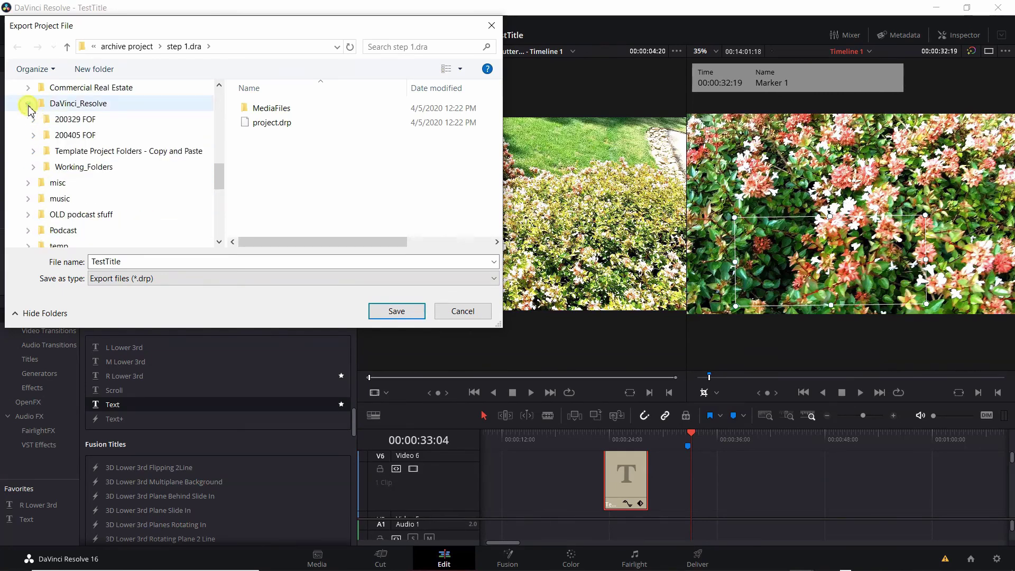
pyautogui.click(36, 152)
pyautogui.click(38, 167)
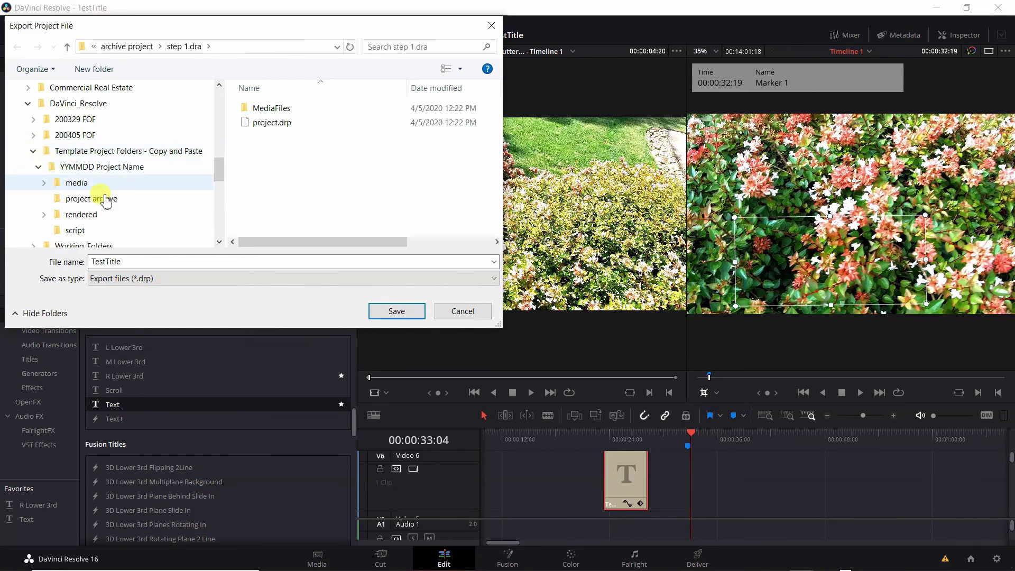
pyautogui.click(98, 205)
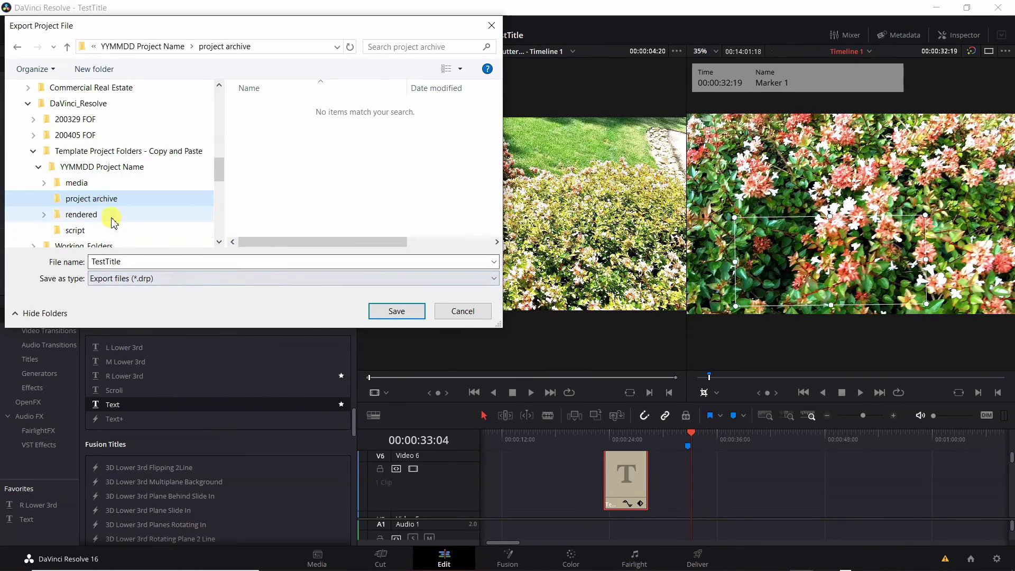
pyautogui.click(119, 258)
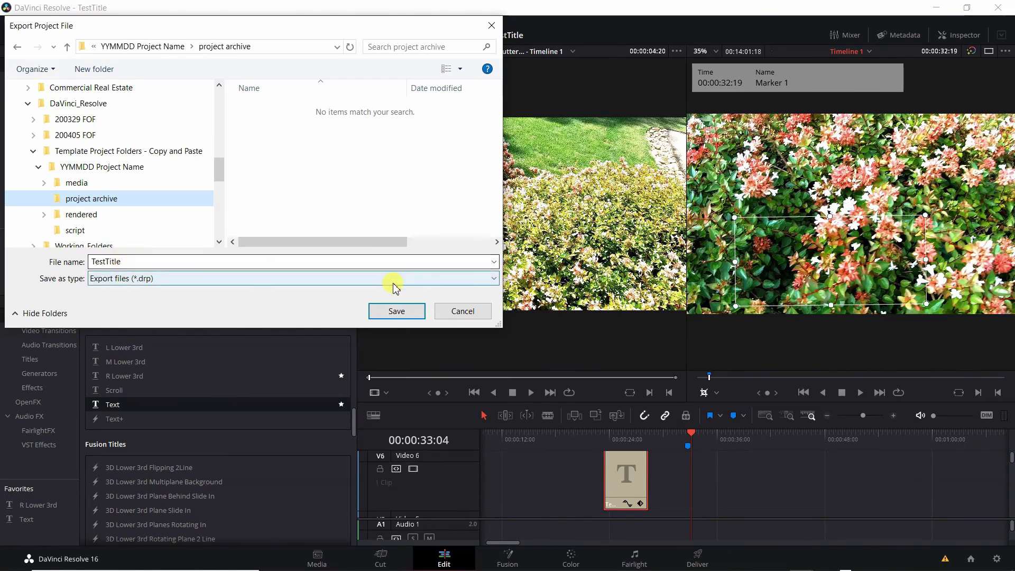
pyautogui.click(397, 311)
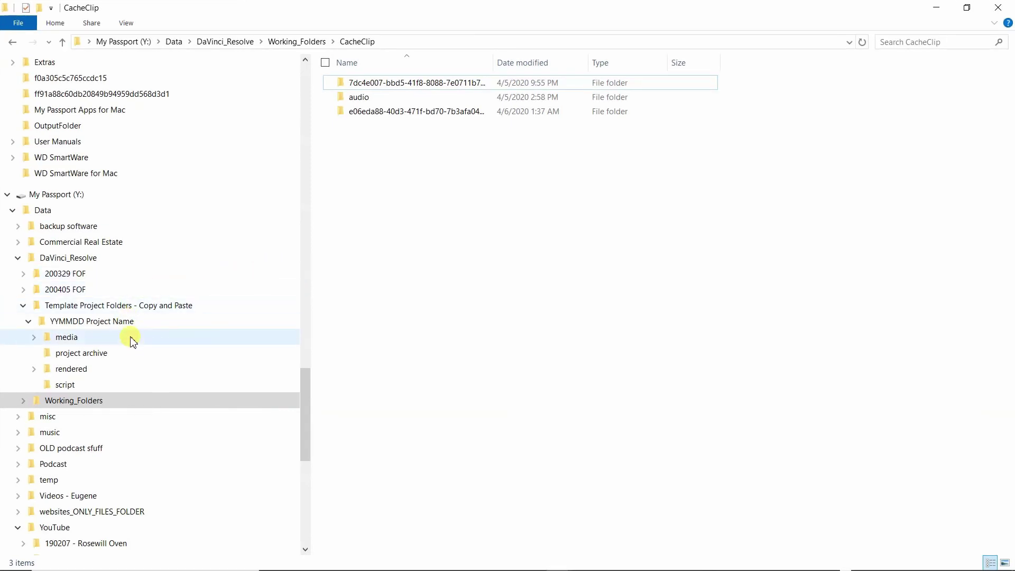
# - In File Explorer, open the template's project archive folder and delete the exported TestTitle.drp file
pyautogui.click(74, 358)
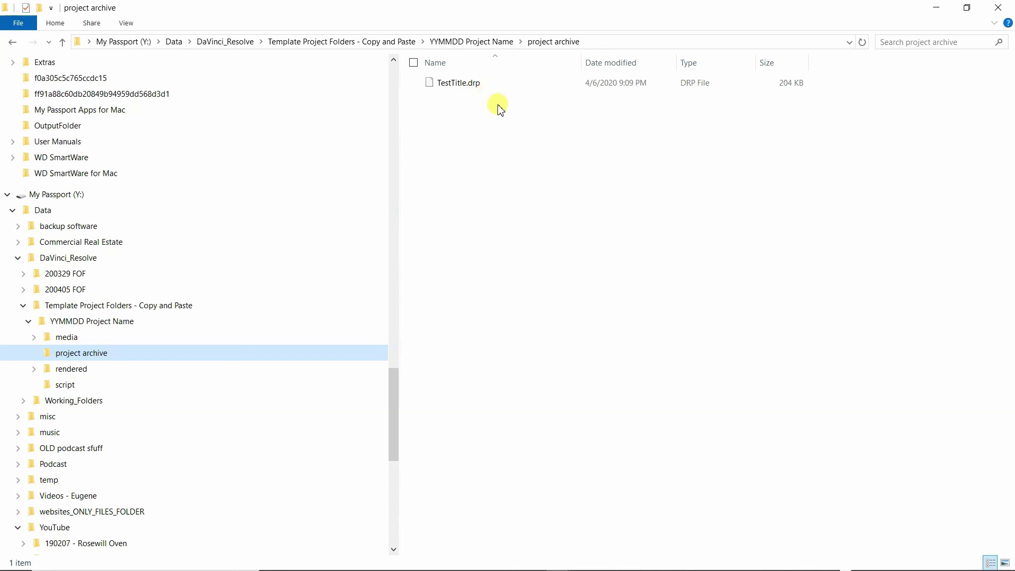
pyautogui.click(455, 88)
pyautogui.rightClick(455, 88)
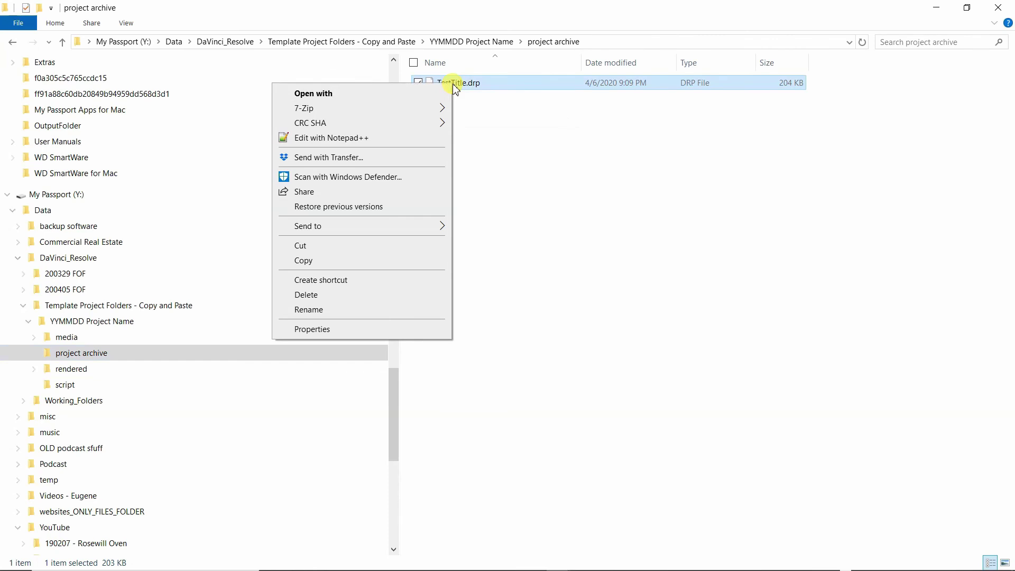
pyautogui.click(380, 294)
# - Copy the YYMMDD Project Name folder from Template Project Folders - Copy and Paste into the DaVinci_Resolve folder
pyautogui.click(28, 323)
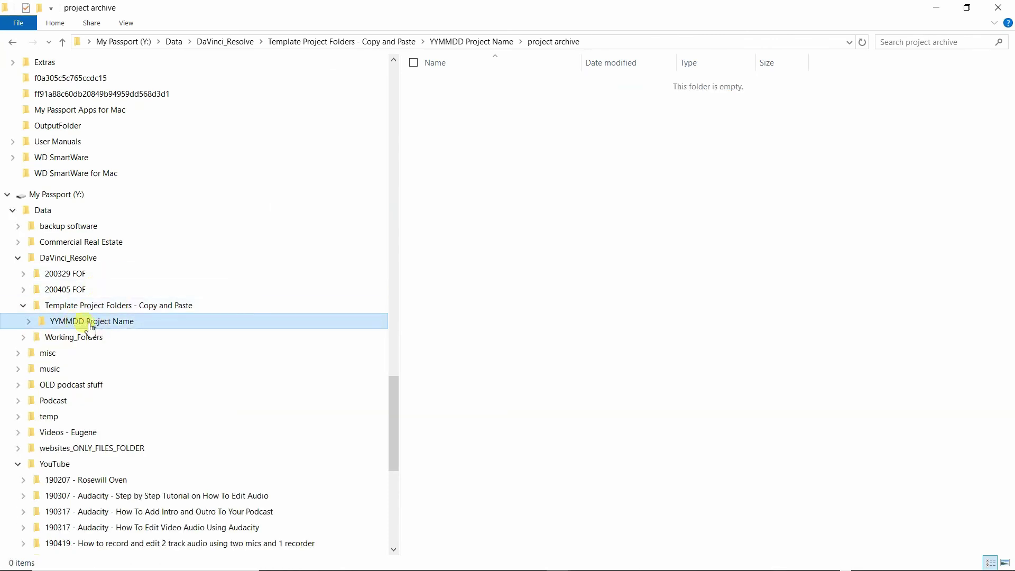
pyautogui.click(29, 322)
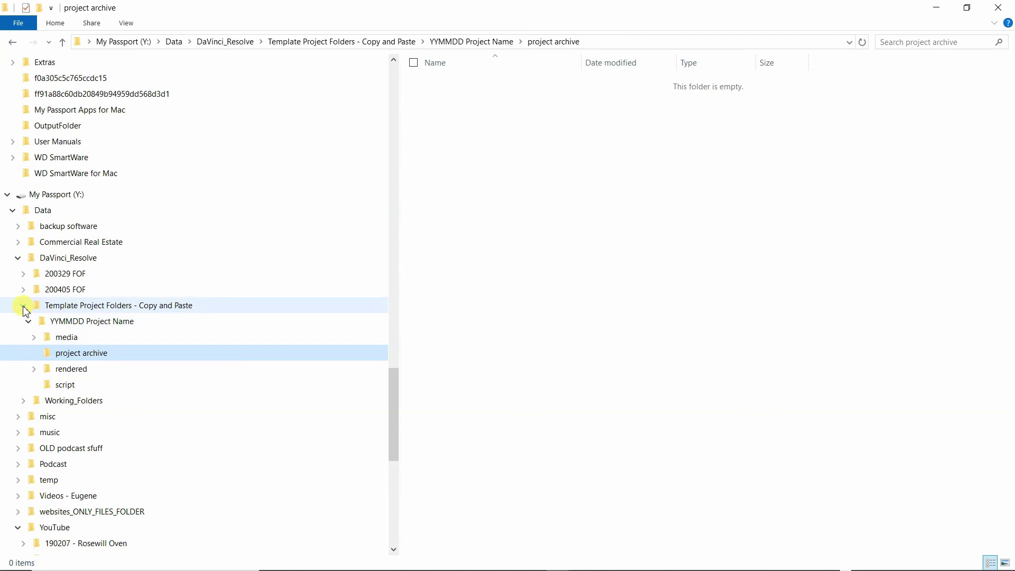
pyautogui.click(73, 312)
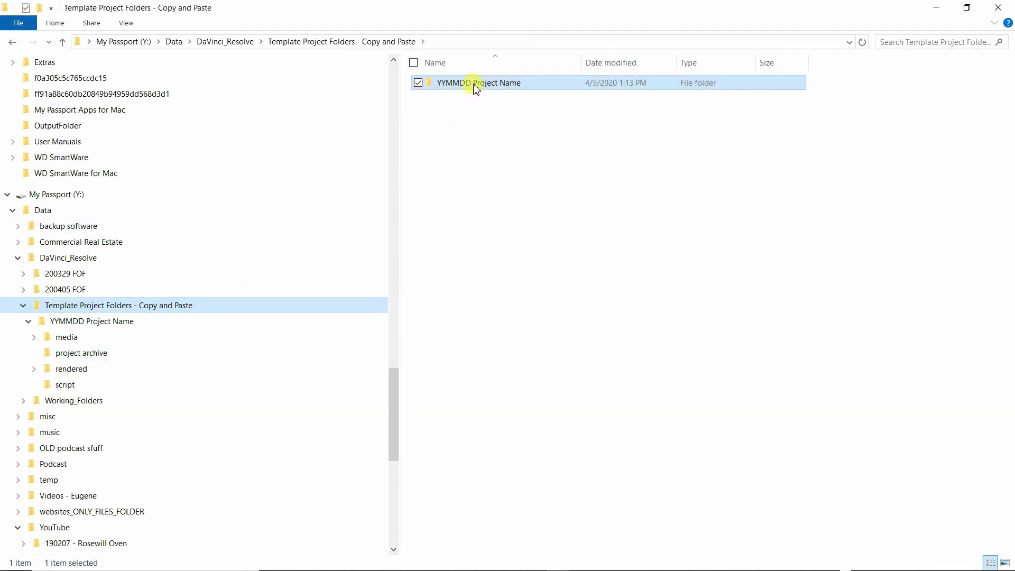
pyautogui.moveTo(473, 84); pyautogui.dragTo(62, 263)
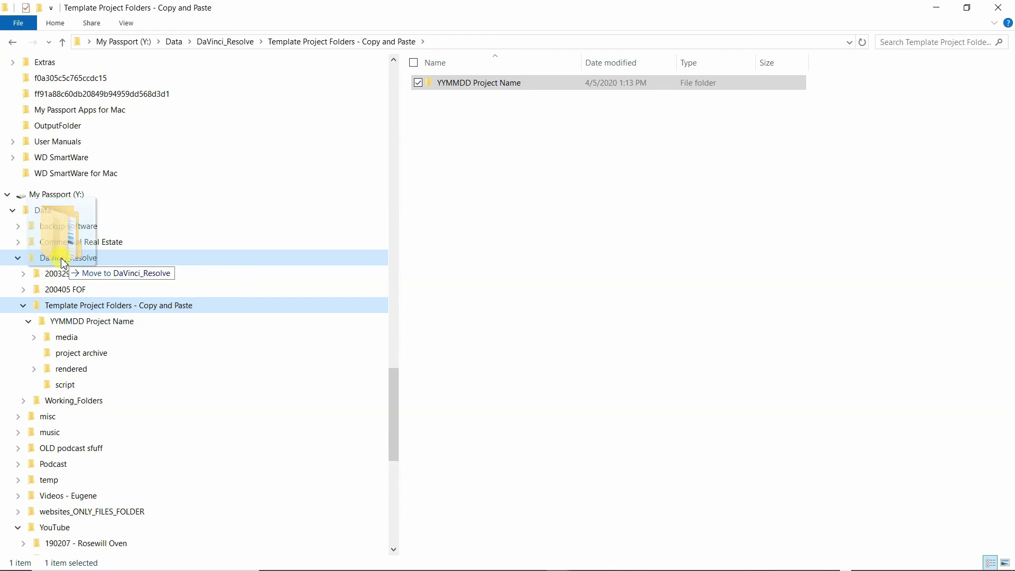
pyautogui.moveTo(62, 263); pyautogui.dragTo(62, 263)
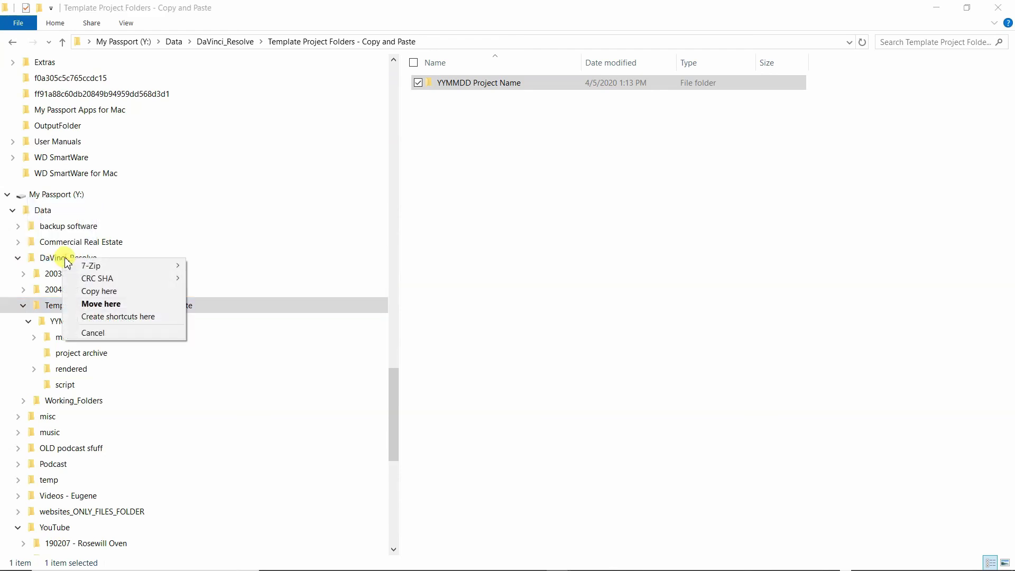
pyautogui.click(101, 294)
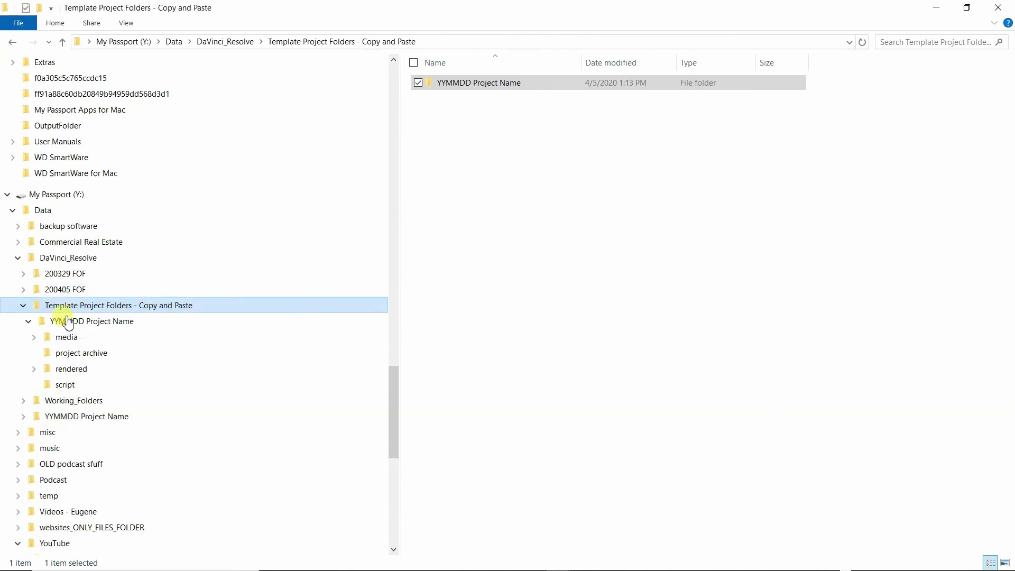
# - Rename the copied YYMMDD Project Name folder in DaVinci_Resolve as 200501 Bird Video
pyautogui.click(23, 306)
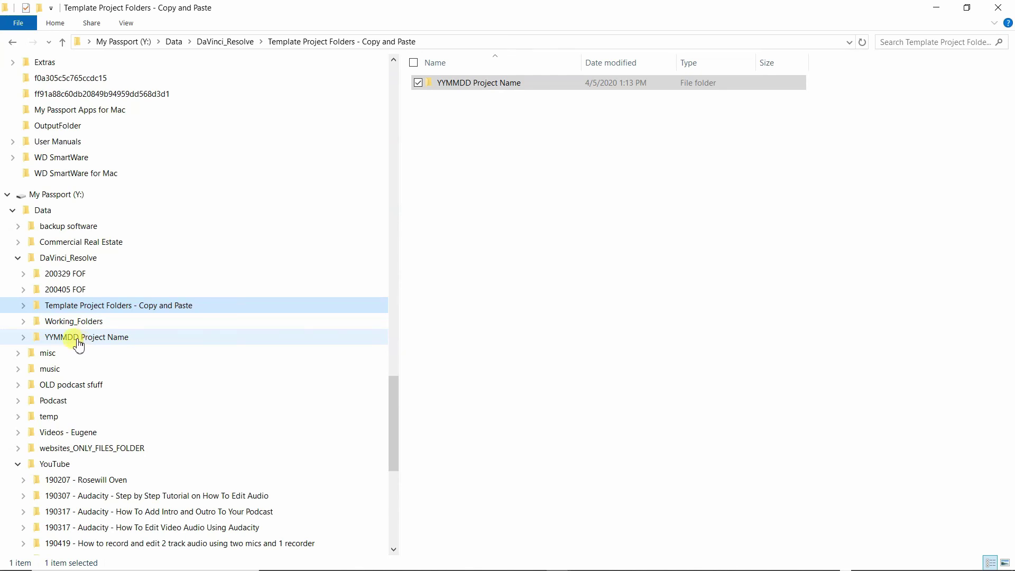
pyautogui.rightClick(77, 343)
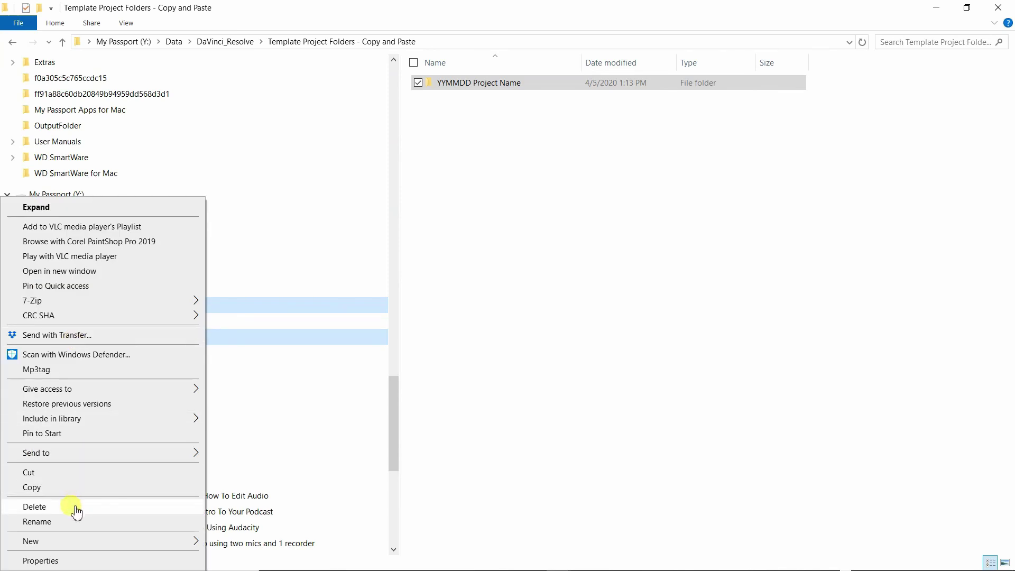
pyautogui.click(72, 523)
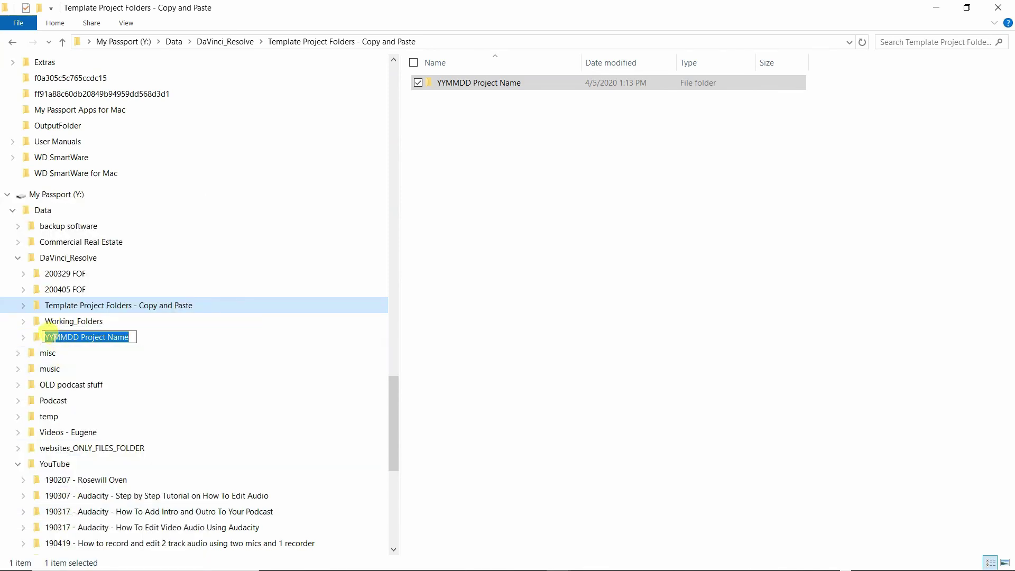
pyautogui.click(52, 337)
pyautogui.moveTo(48, 337); pyautogui.dragTo(6, 339)
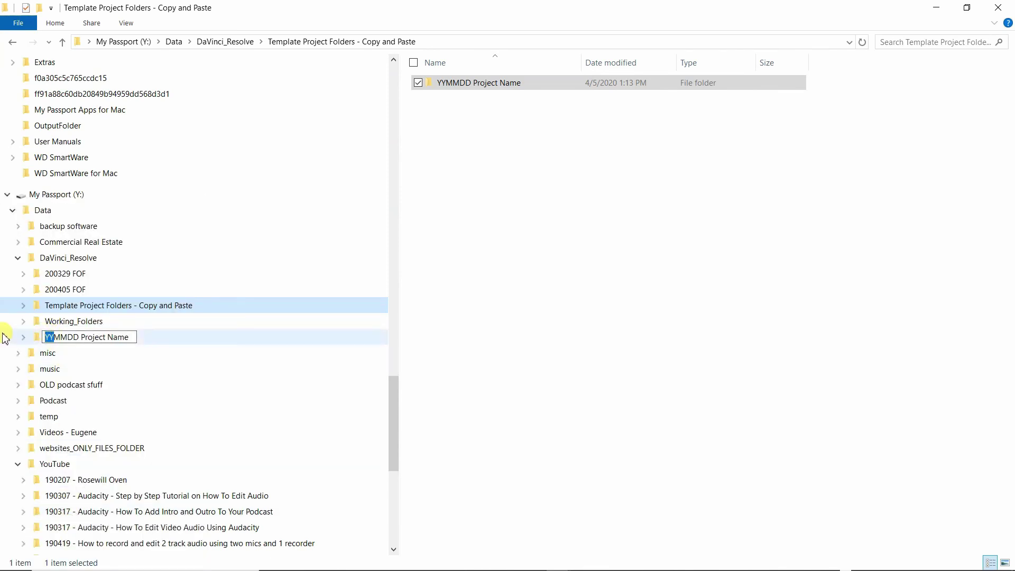
pyautogui.write('20')
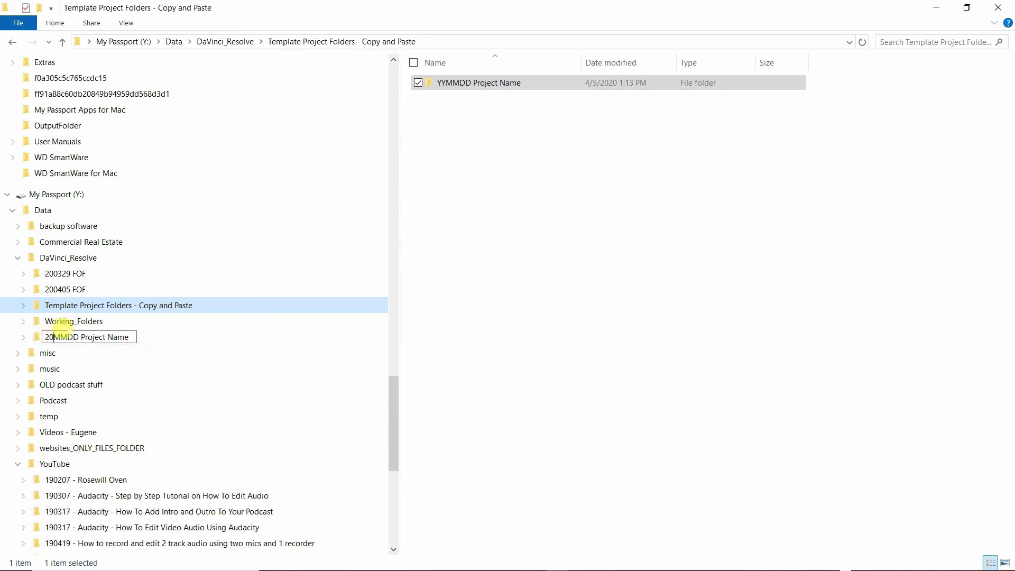
pyautogui.moveTo(67, 337); pyautogui.dragTo(53, 337)
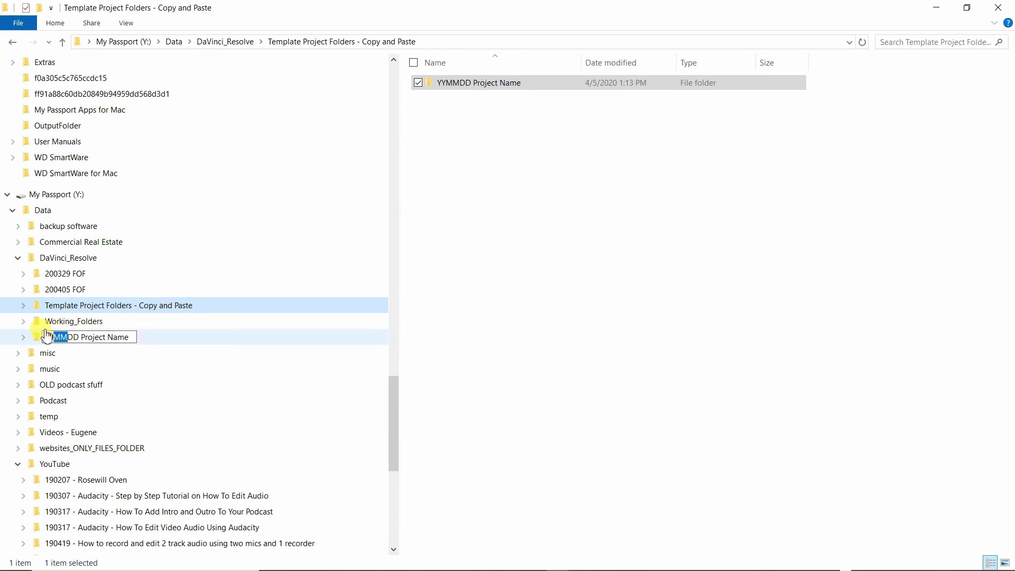
pyautogui.write('05')
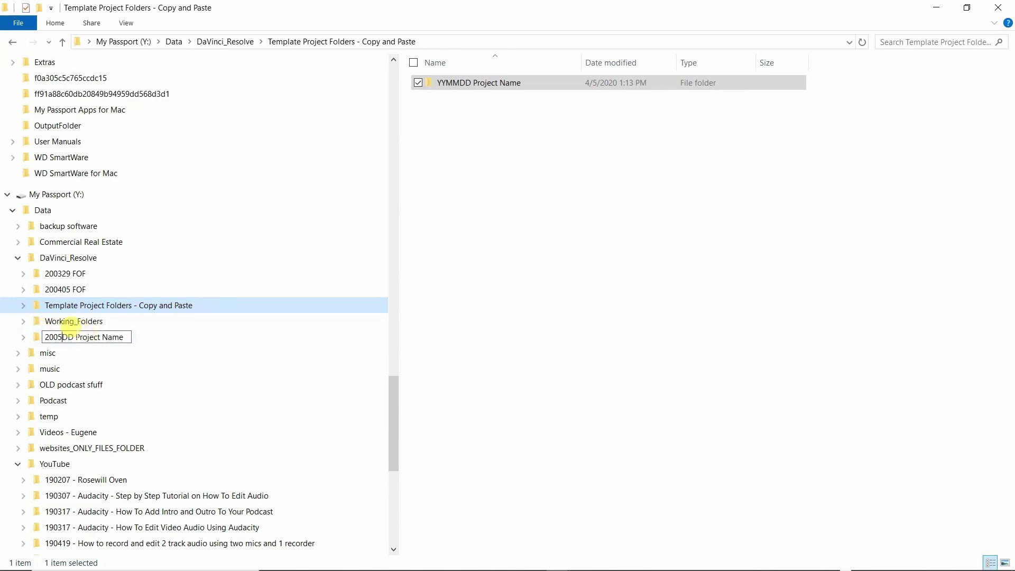
pyautogui.moveTo(74, 337); pyautogui.dragTo(61, 336)
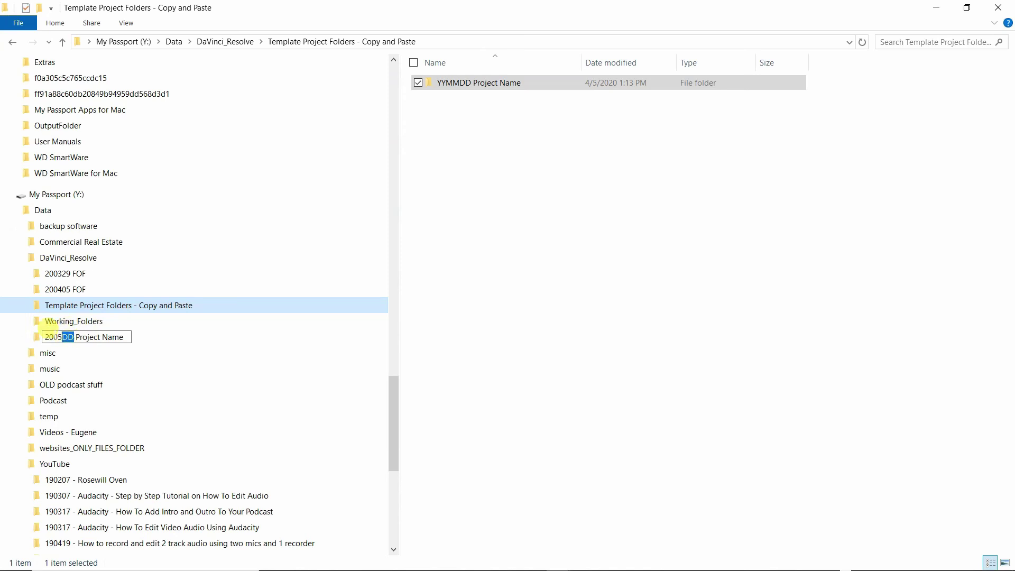
pyautogui.write('01')
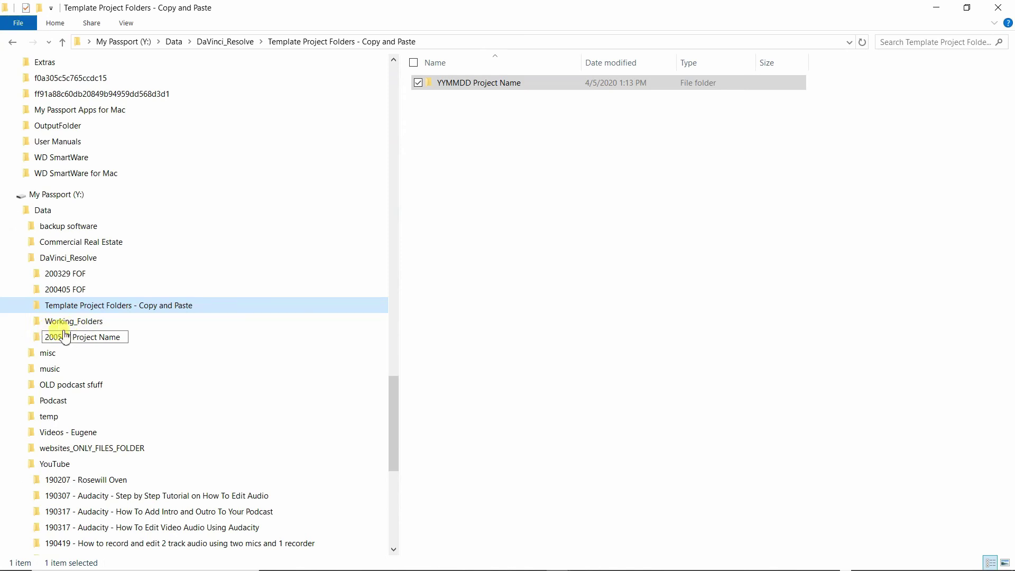
pyautogui.moveTo(72, 337); pyautogui.dragTo(119, 338)
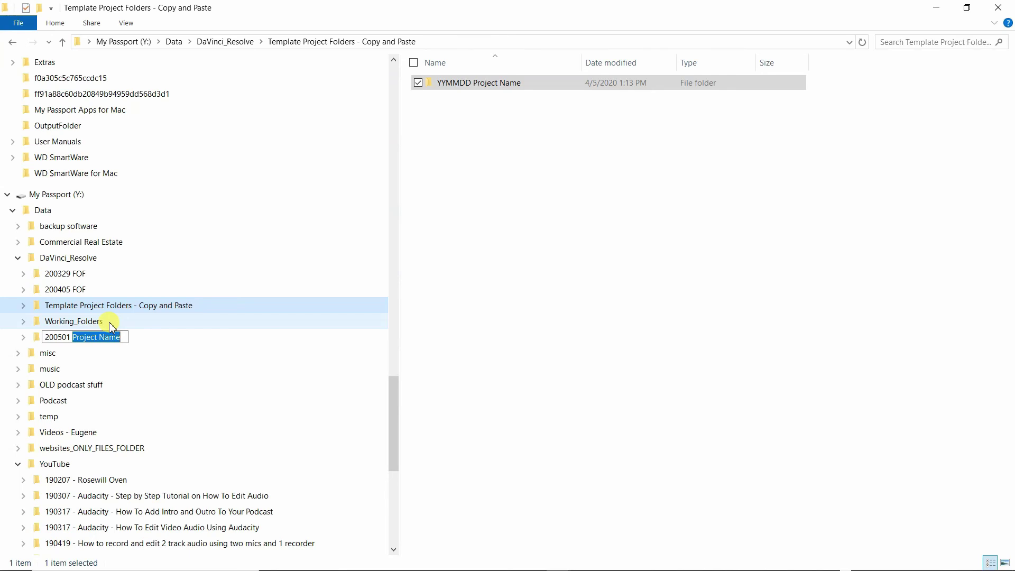
pyautogui.write('B')
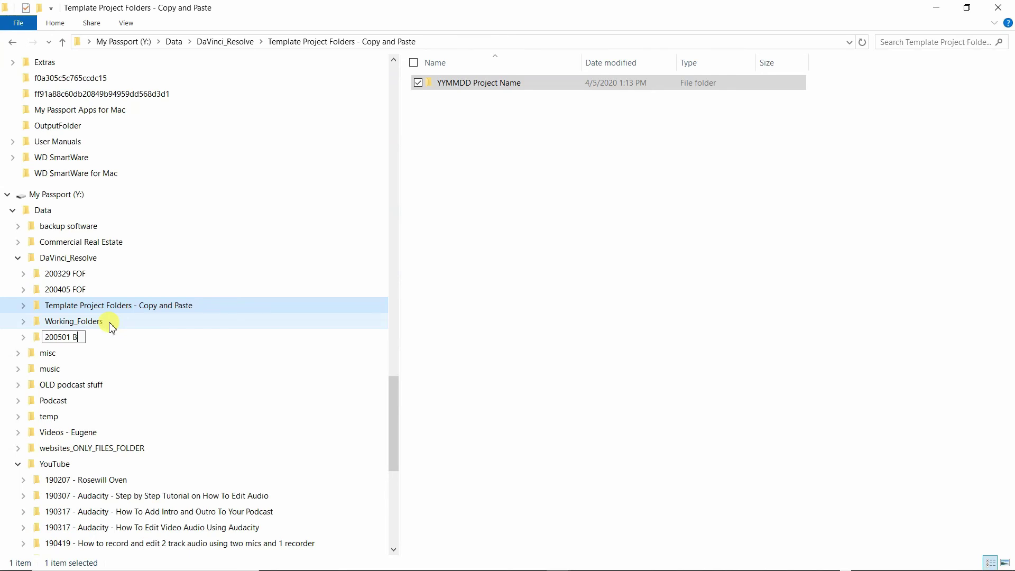
pyautogui.write('ird Video')
pyautogui.press('Escape')
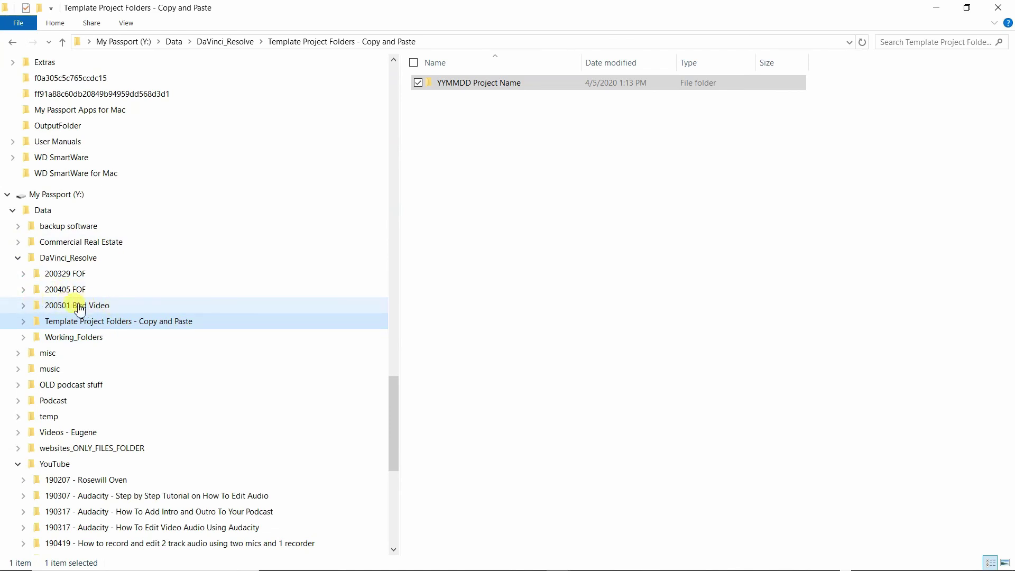
# - Examine the subfolders inside the media and rendered folders of 200501 Bird Video
pyautogui.click(23, 306)
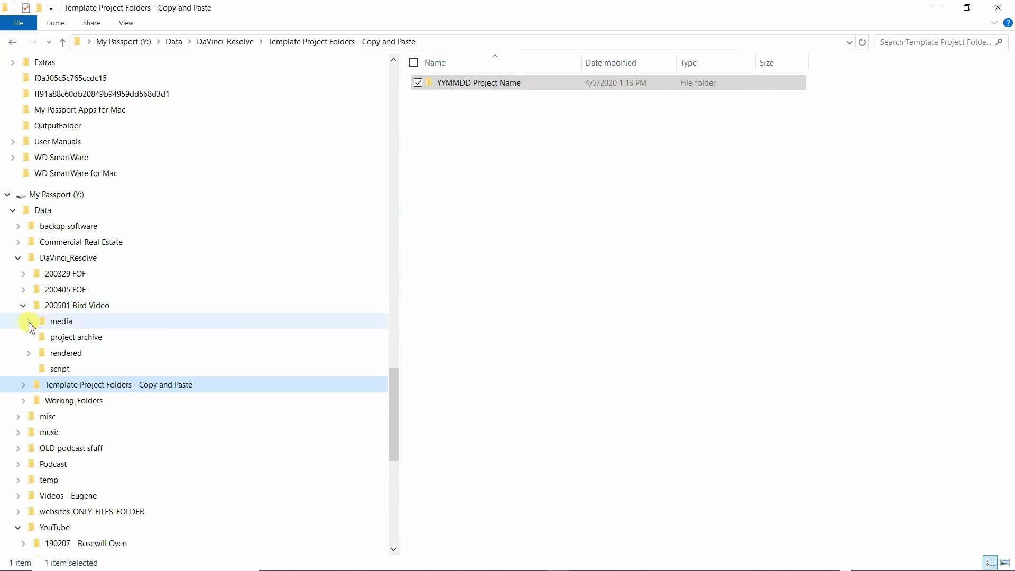
pyautogui.click(29, 322)
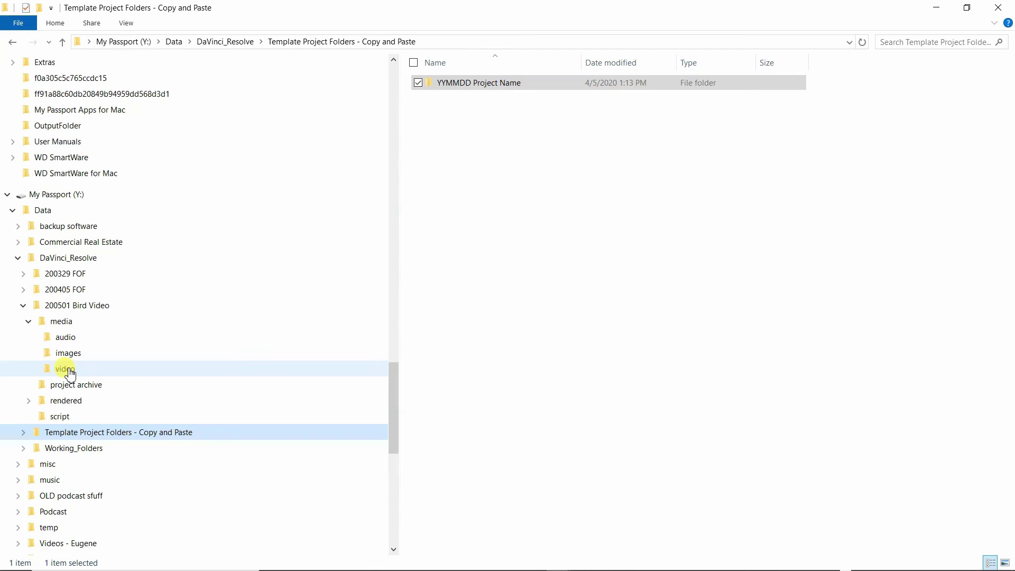
pyautogui.click(28, 322)
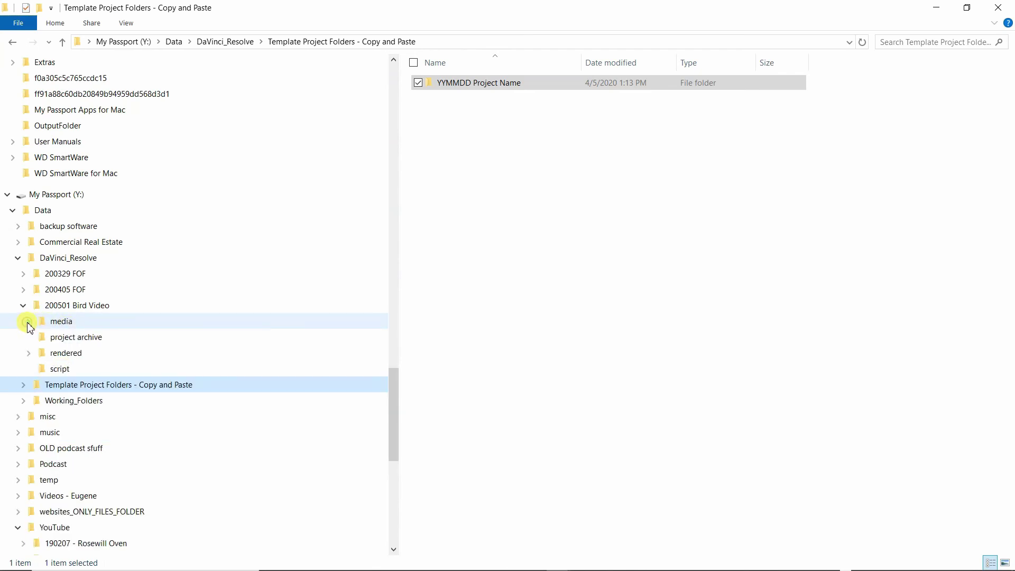
pyautogui.click(28, 322)
pyautogui.click(28, 322)
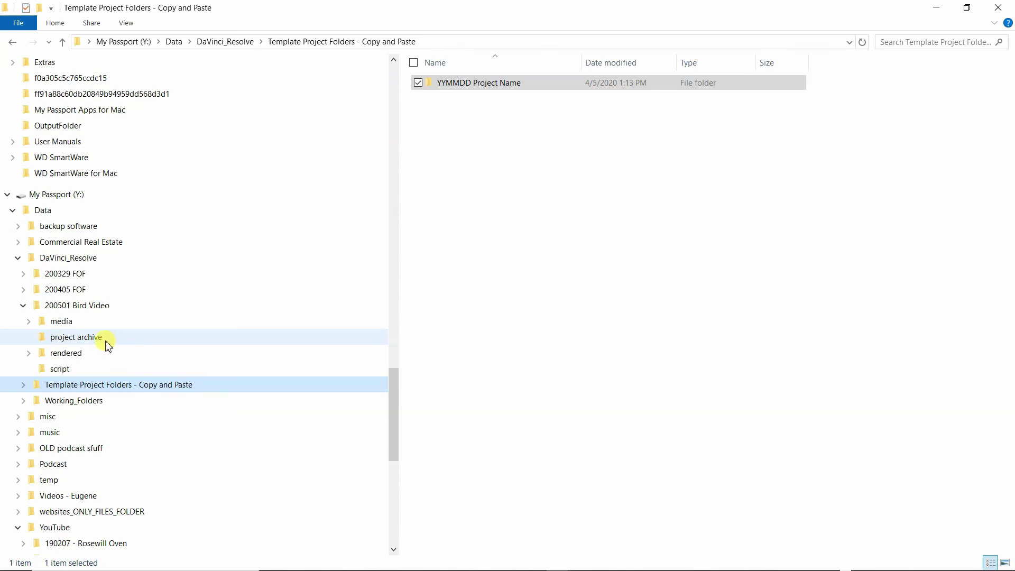
pyautogui.click(29, 354)
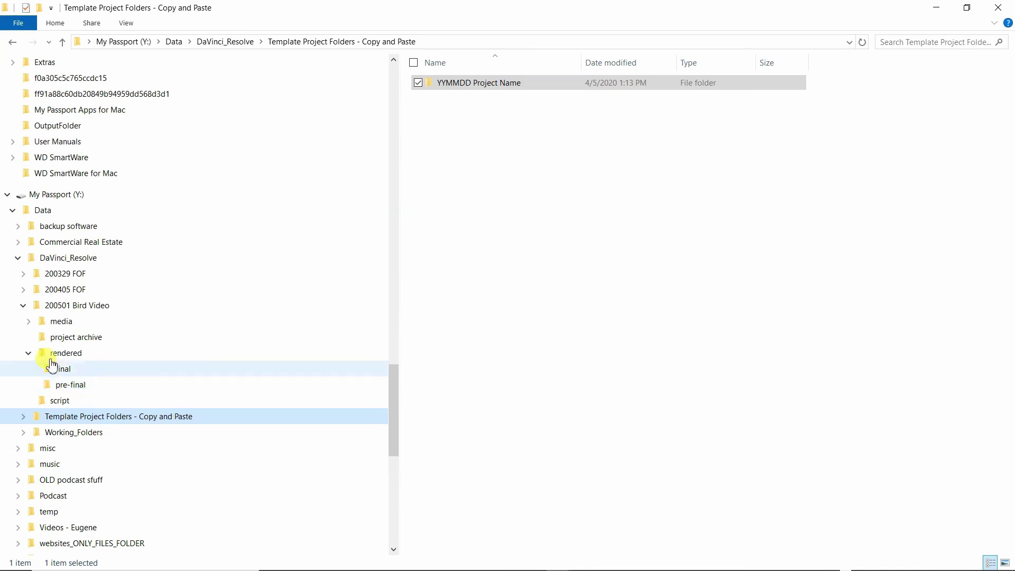
pyautogui.click(29, 354)
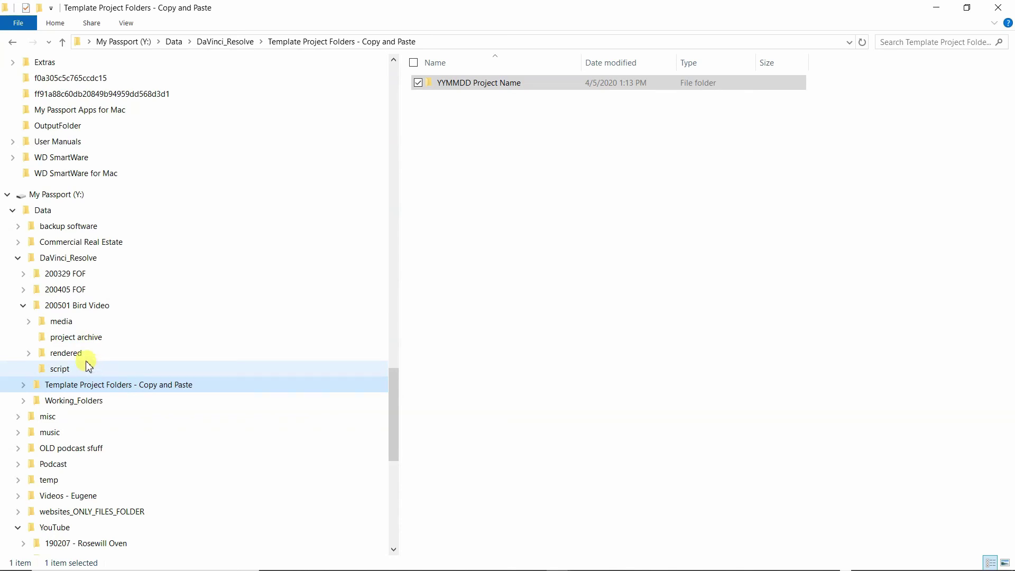
pyautogui.click(23, 307)
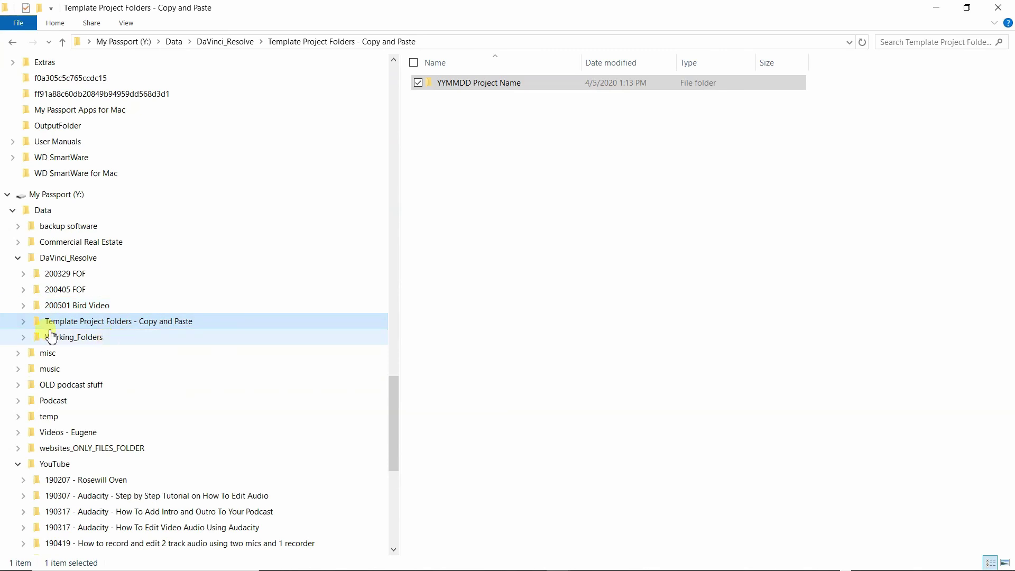
# - Place another copy of the template's YYMMDD Project Name folder in the DaVinci_Resolve folder
pyautogui.click(24, 322)
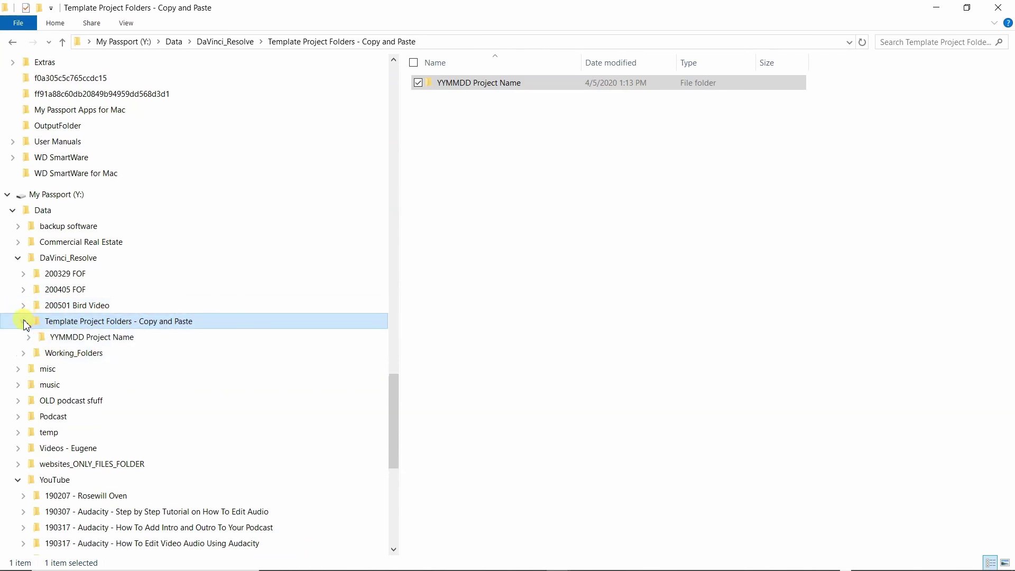
pyautogui.click(166, 321)
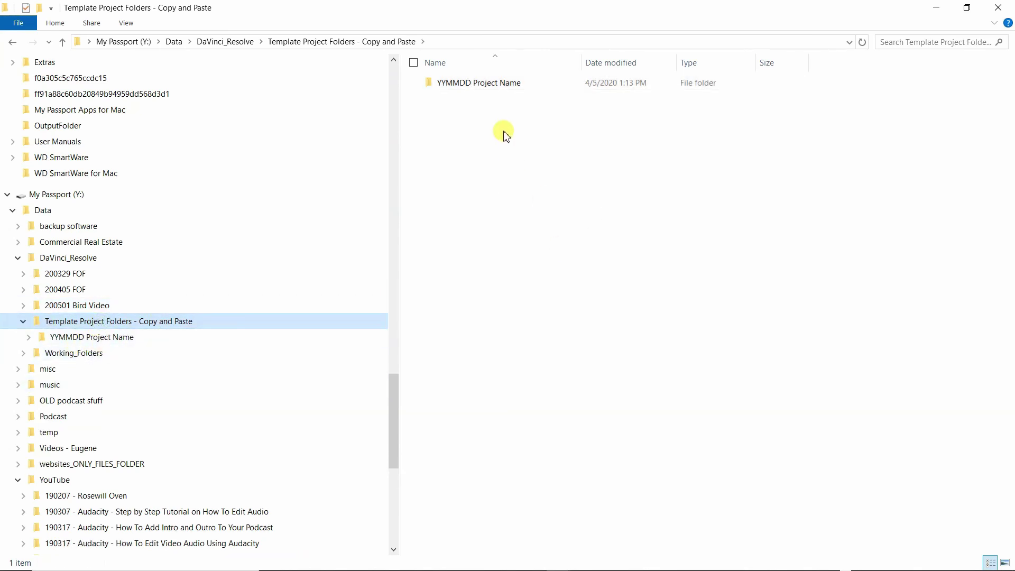
pyautogui.moveTo(467, 84); pyautogui.dragTo(86, 261)
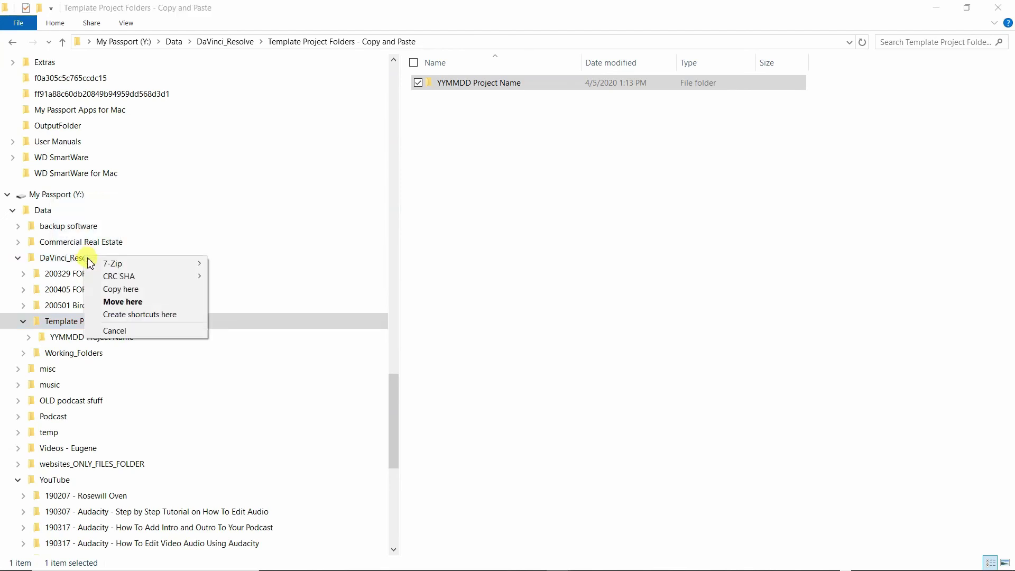
pyautogui.click(127, 293)
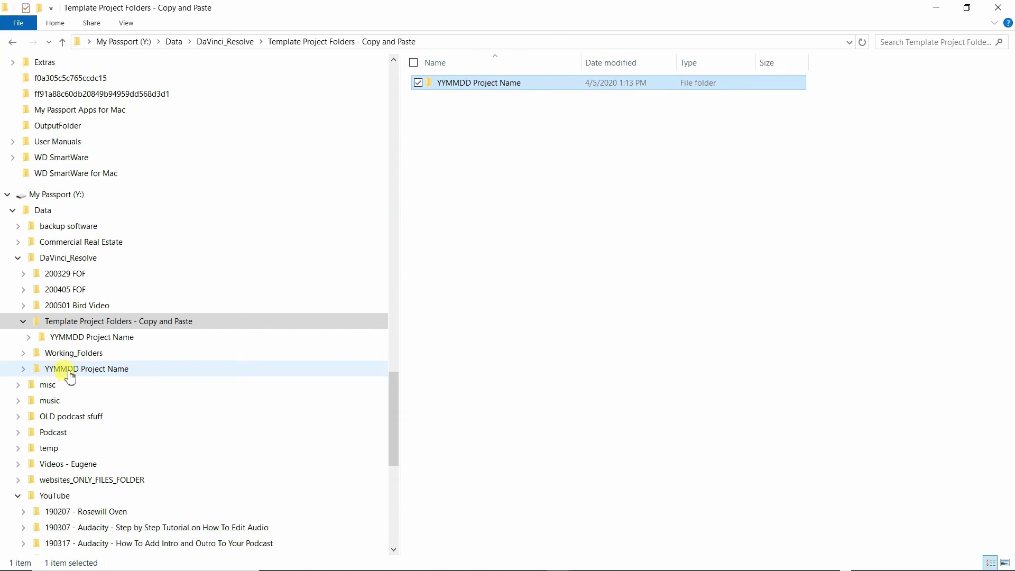
# - Delete the copied YYMMDD Project Name folder and the 200501 Bird Video folder from DaVinci_Resolve
pyautogui.rightClick(103, 370)
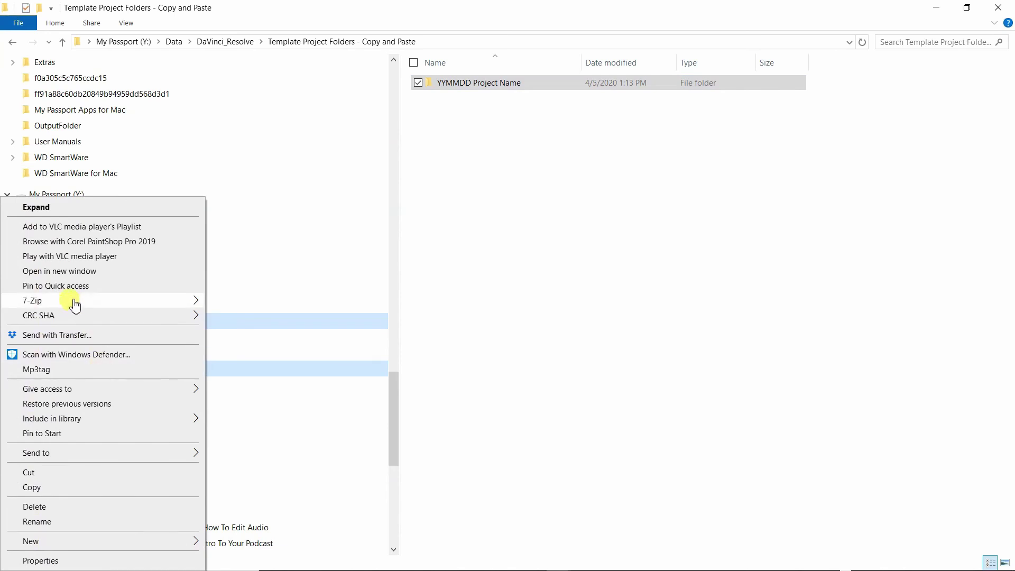
pyautogui.click(54, 505)
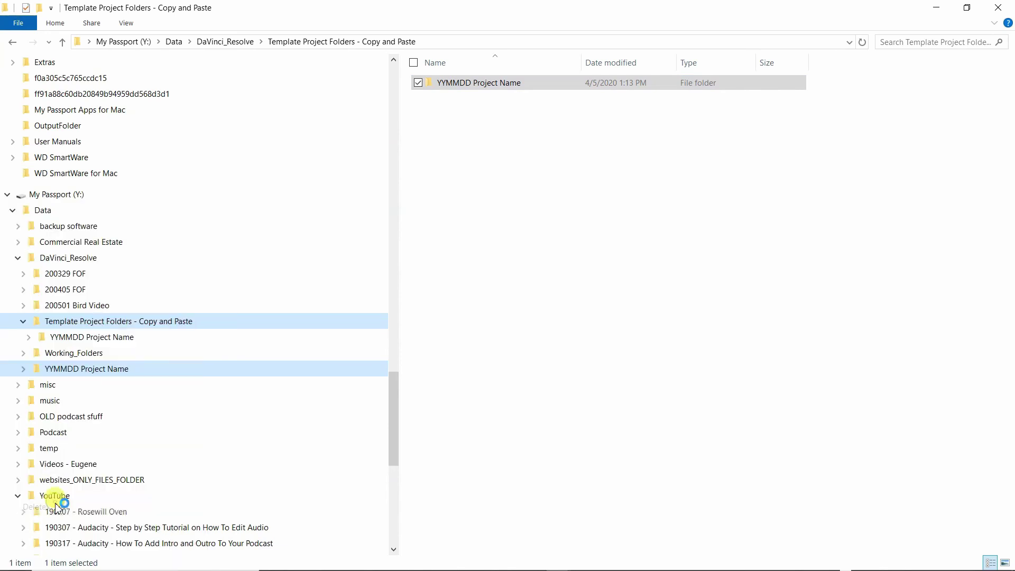
pyautogui.click(80, 307)
pyautogui.rightClick(79, 308)
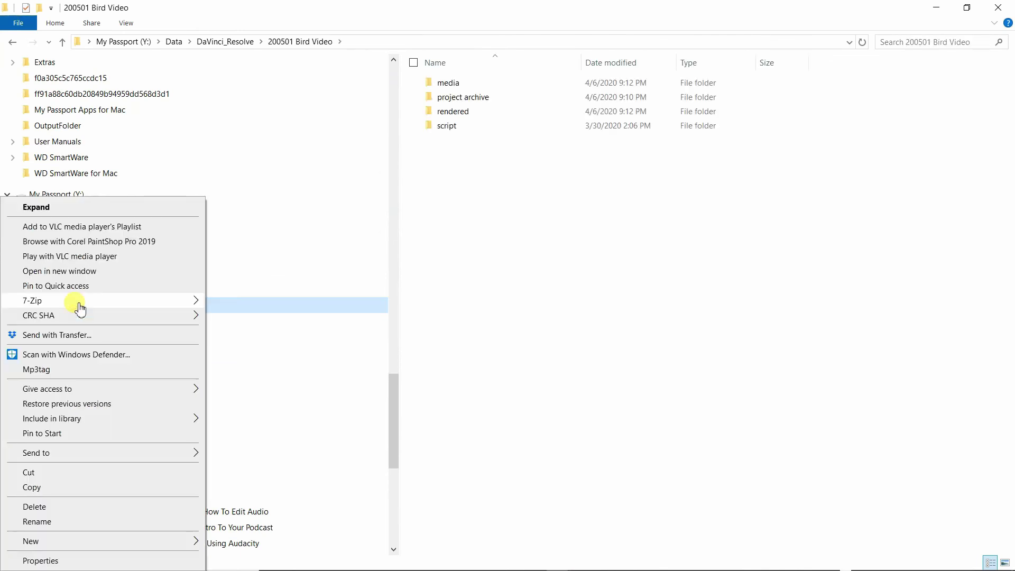
pyautogui.click(57, 506)
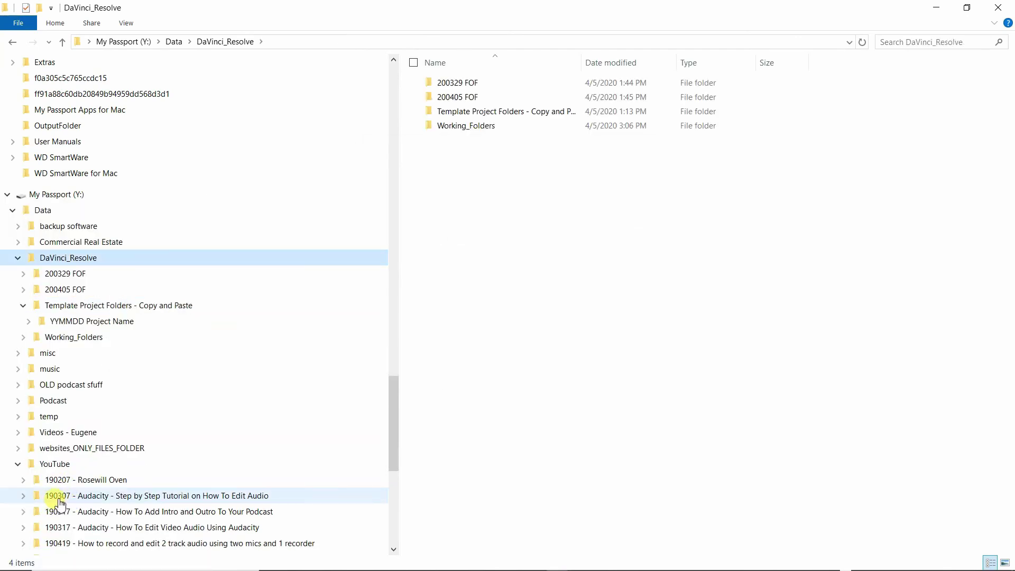
pyautogui.click(188, 259)
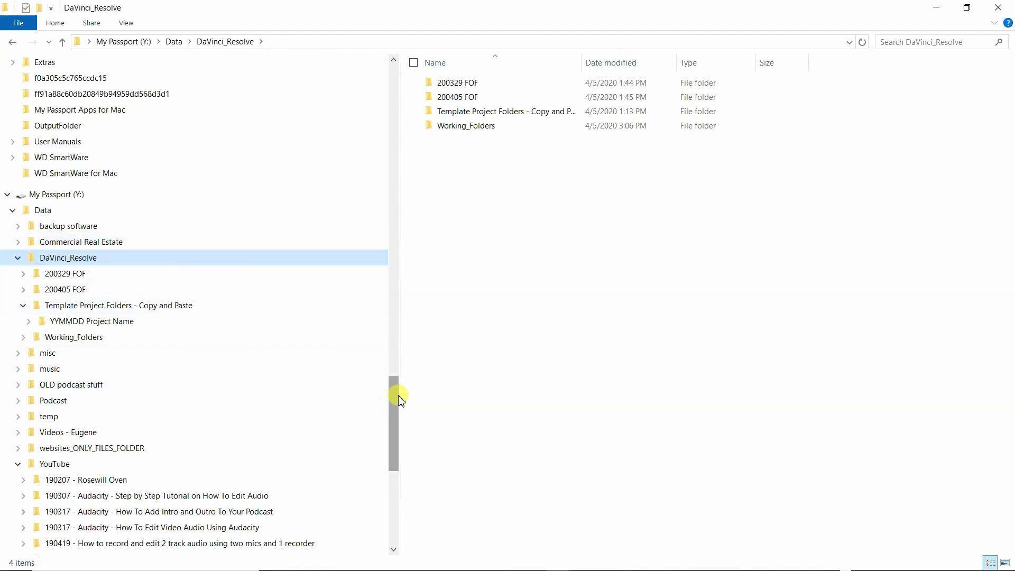
pyautogui.moveTo(398, 400); pyautogui.dragTo(396, 379)
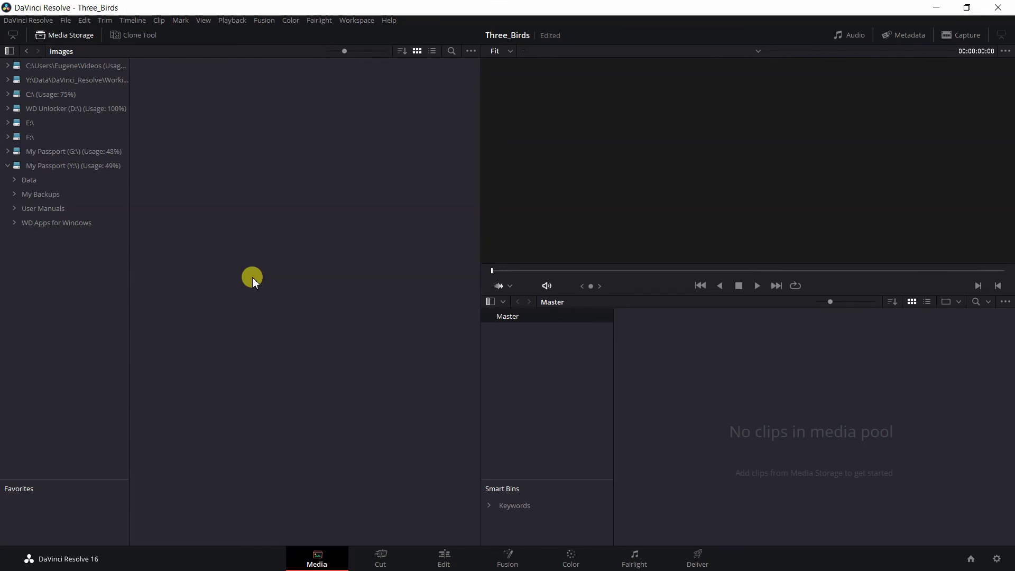
# - In DaVinci Resolve's media storage, browse drive Y: to Data > DaVinci_Resolve > 200501 Three Birds > media and open the audio folder
pyautogui.click(14, 182)
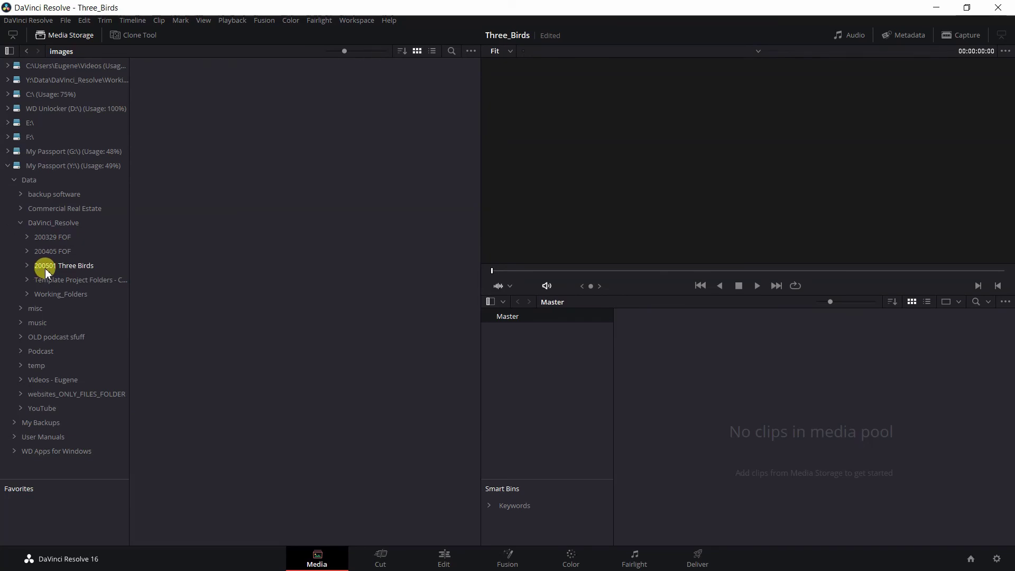
pyautogui.click(27, 266)
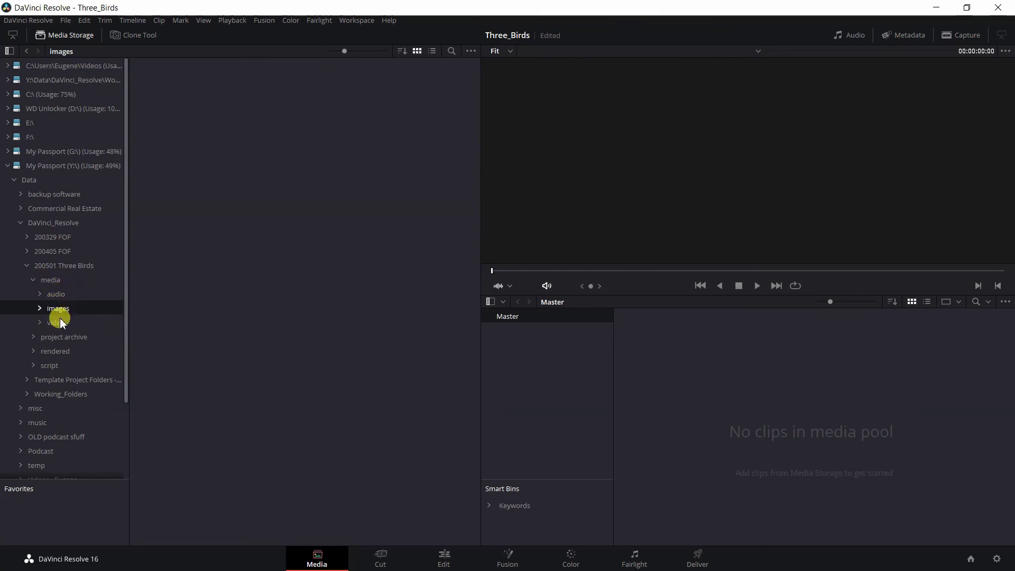
pyautogui.click(54, 295)
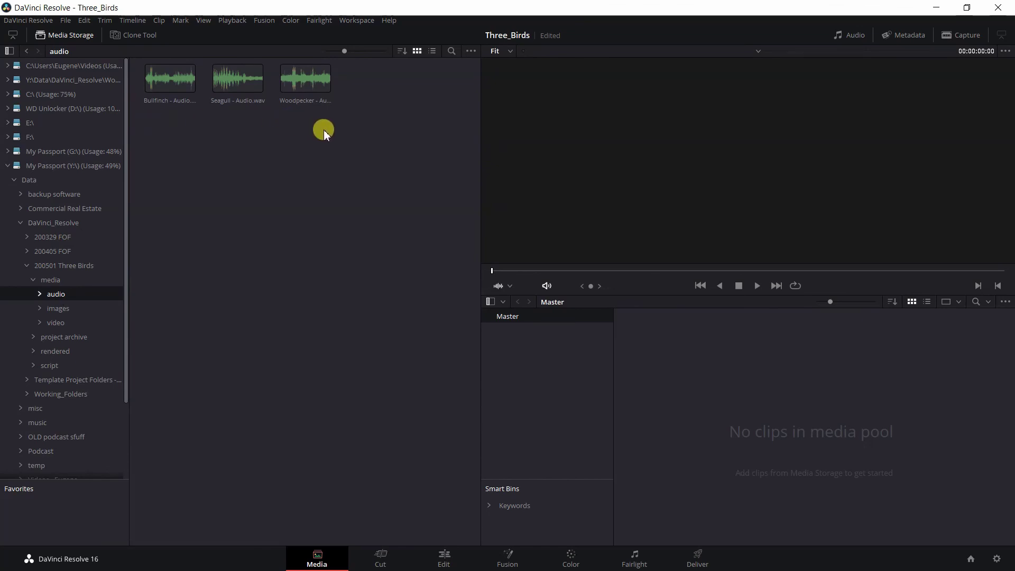
# - Add the Bullfinch, Seagull and Woodpecker WAV clips from the audio folder into the media pool
pyautogui.click(433, 52)
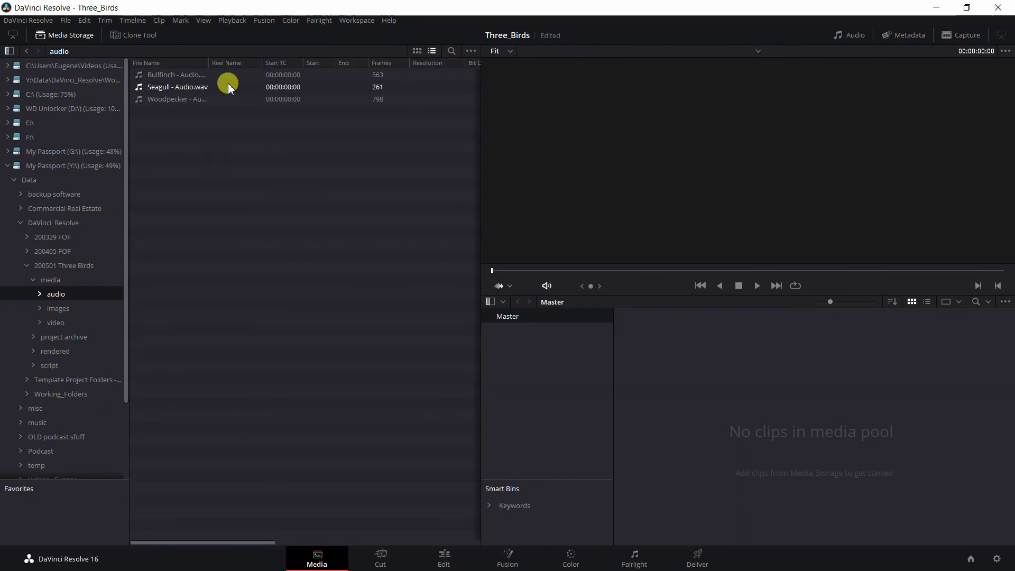
pyautogui.click(417, 51)
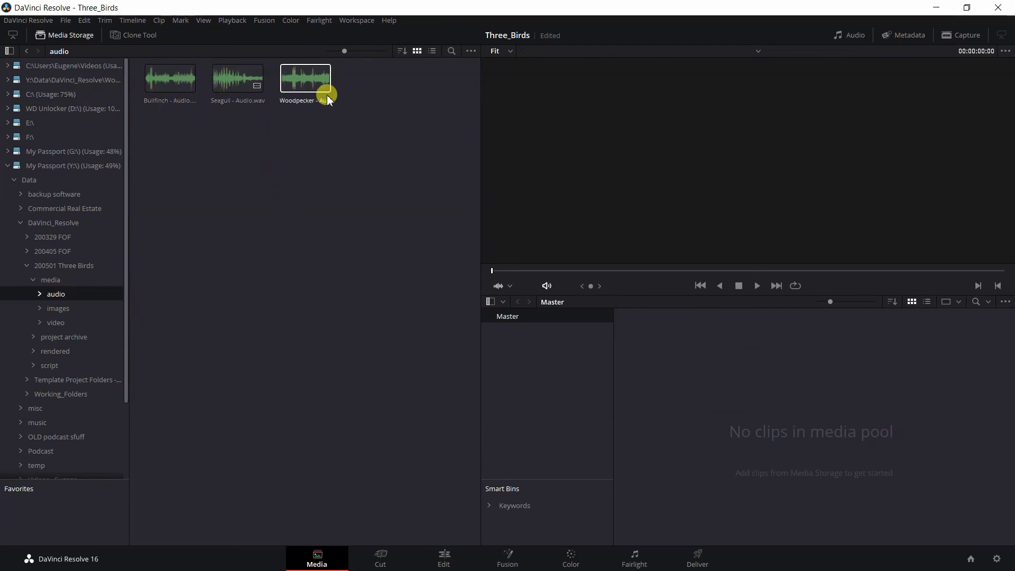
pyautogui.moveTo(333, 153); pyautogui.dragTo(148, 67)
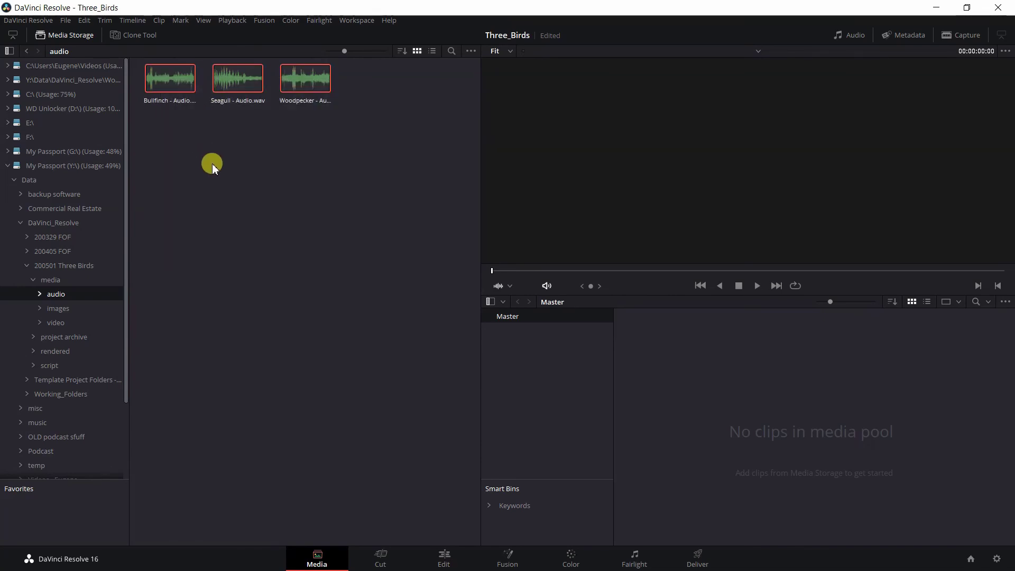
pyautogui.rightClick(307, 89)
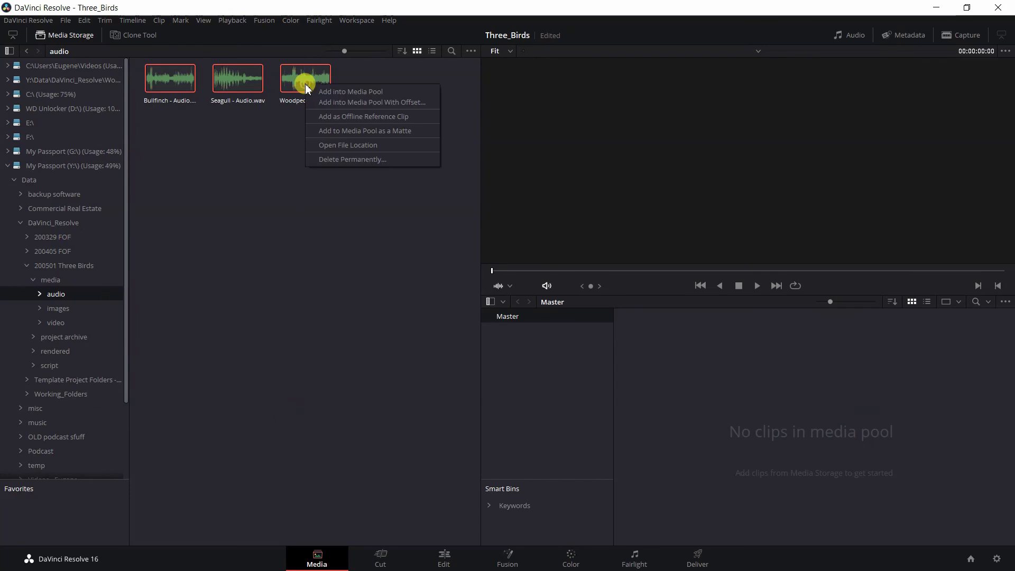
pyautogui.click(335, 93)
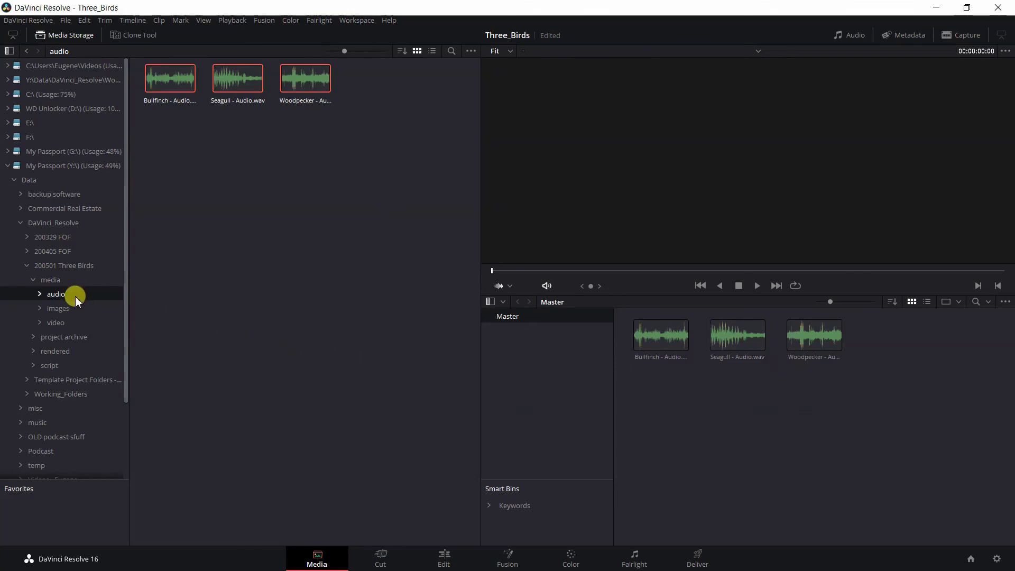
# - Add the Bullfinch, Seagull and Woodpecker clips from the Three Birds video folder into the media pool
pyautogui.click(65, 310)
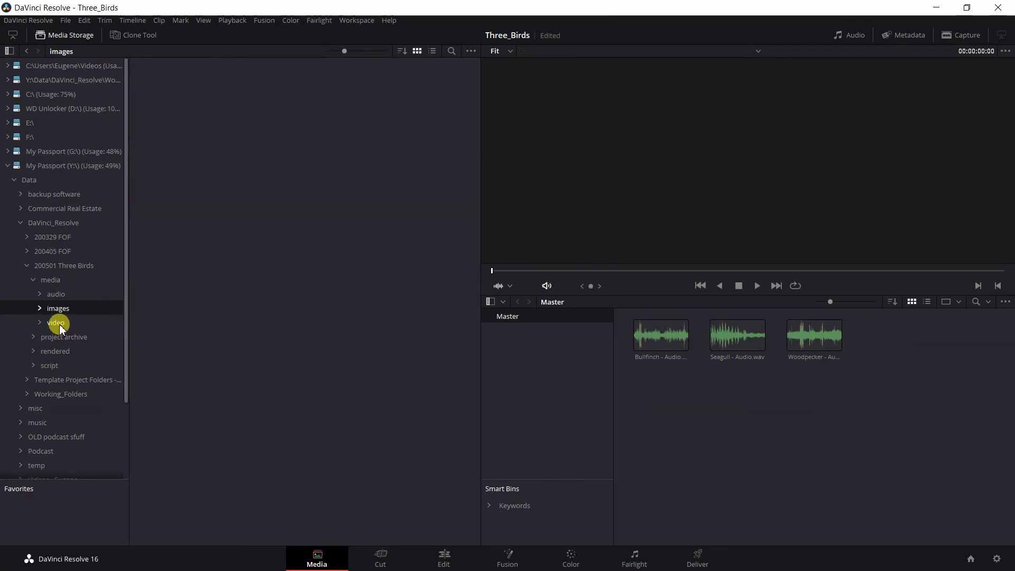
pyautogui.click(61, 328)
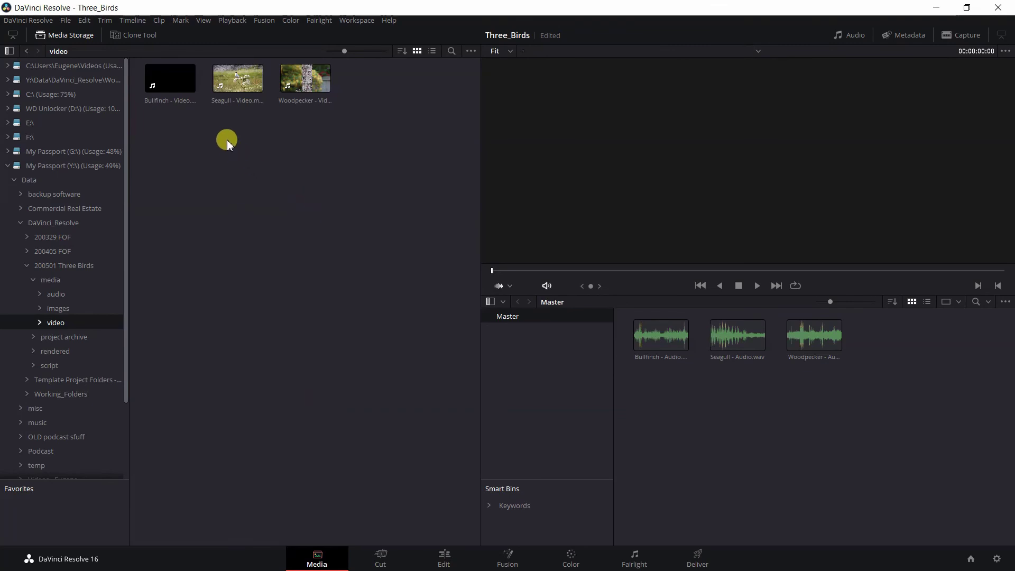
pyautogui.click(176, 89)
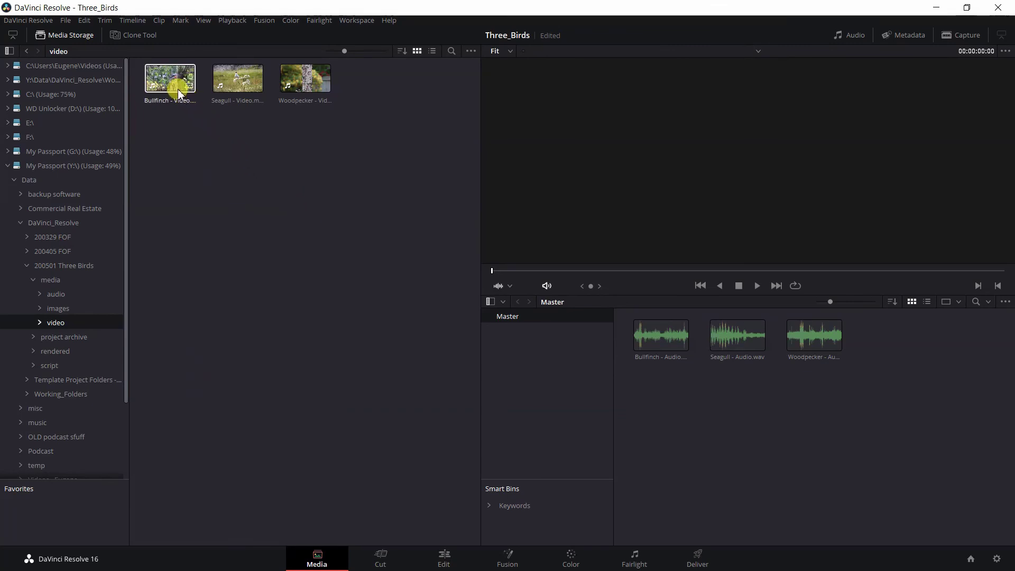
pyautogui.keyDown('ctrl'); pyautogui.click(237, 79); pyautogui.keyUp('ctrl')
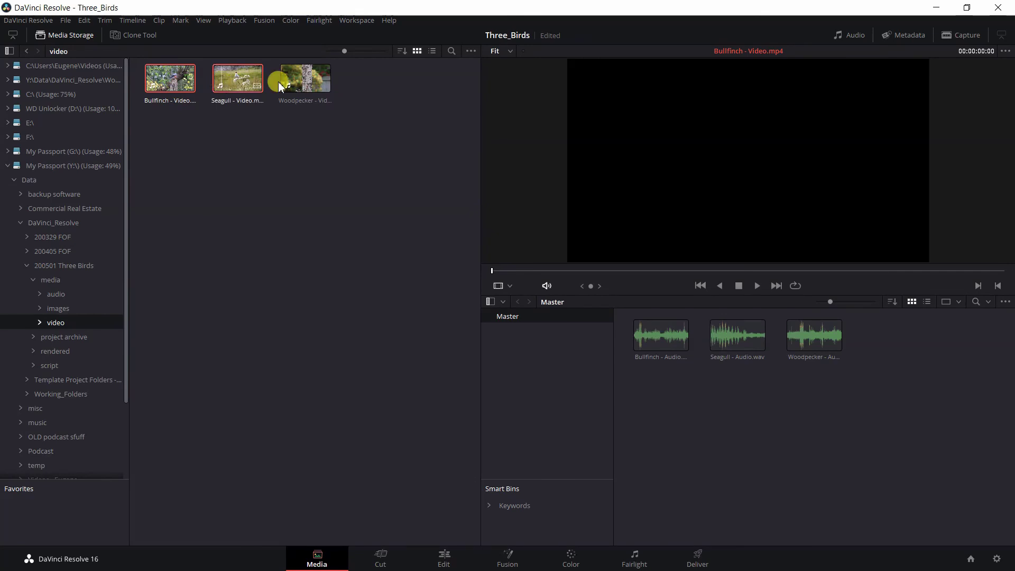
pyautogui.click(293, 157)
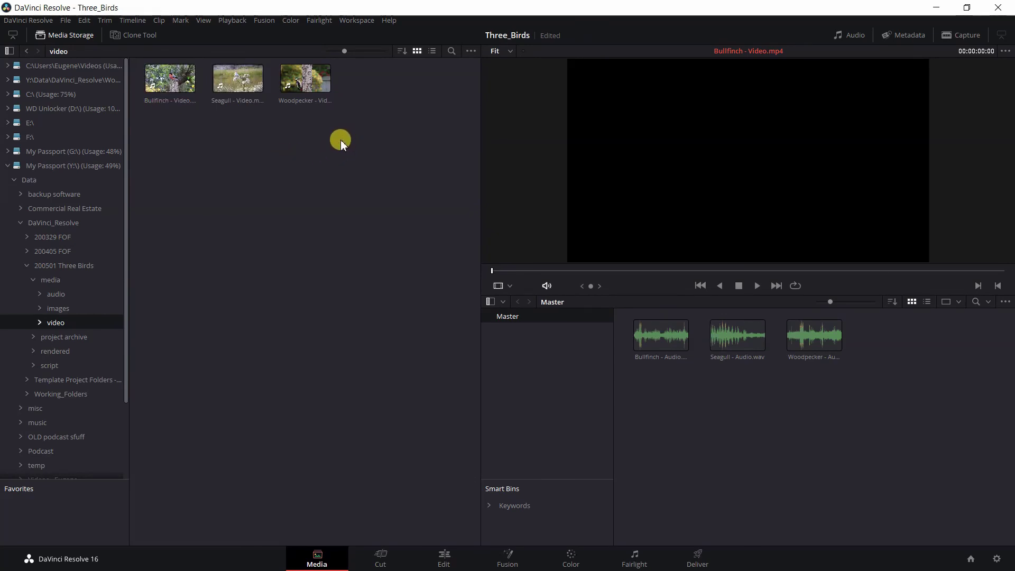
pyautogui.moveTo(341, 139); pyautogui.dragTo(144, 75)
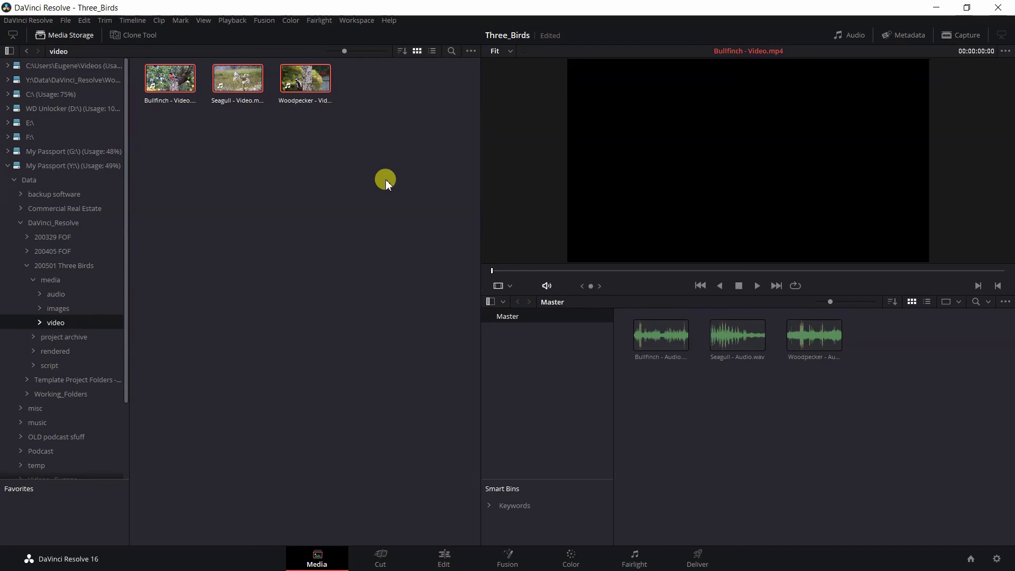
pyautogui.rightClick(301, 88)
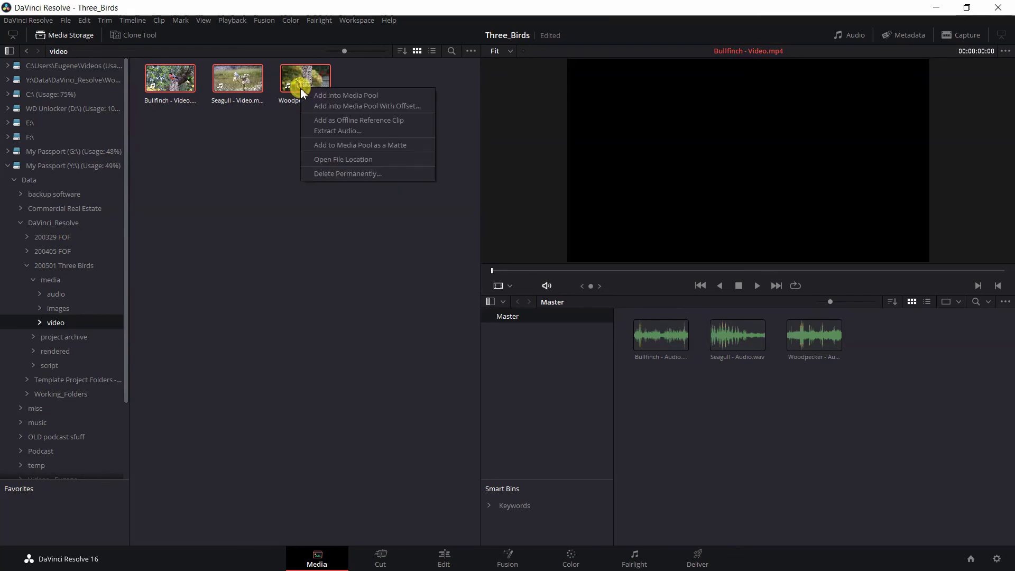
pyautogui.click(345, 95)
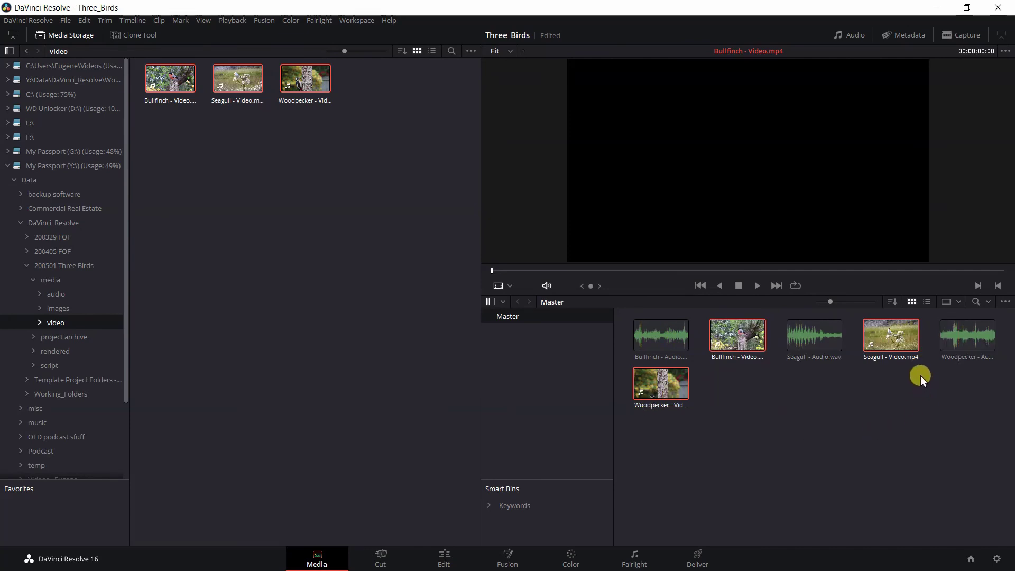
pyautogui.click(928, 302)
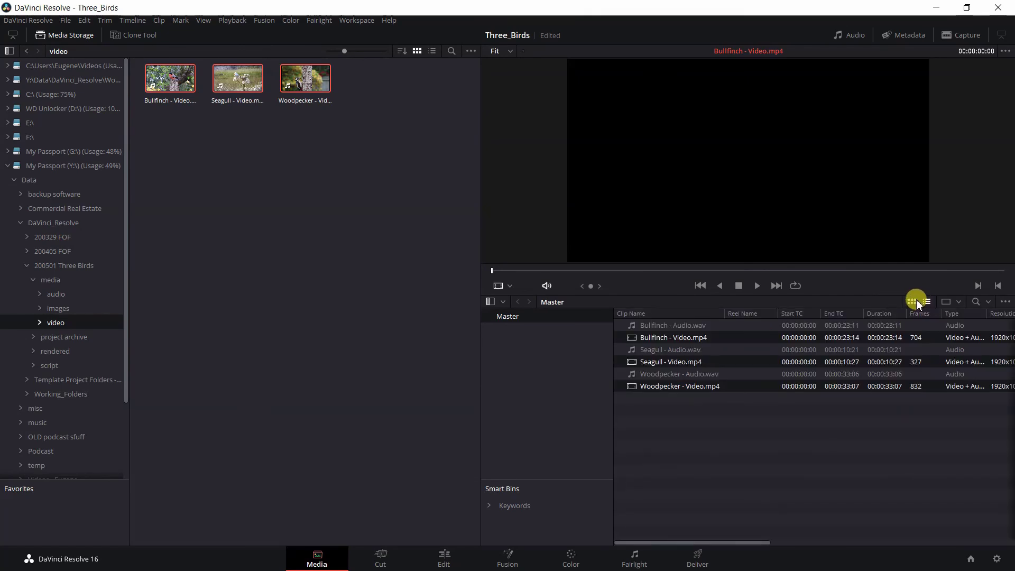
pyautogui.click(913, 301)
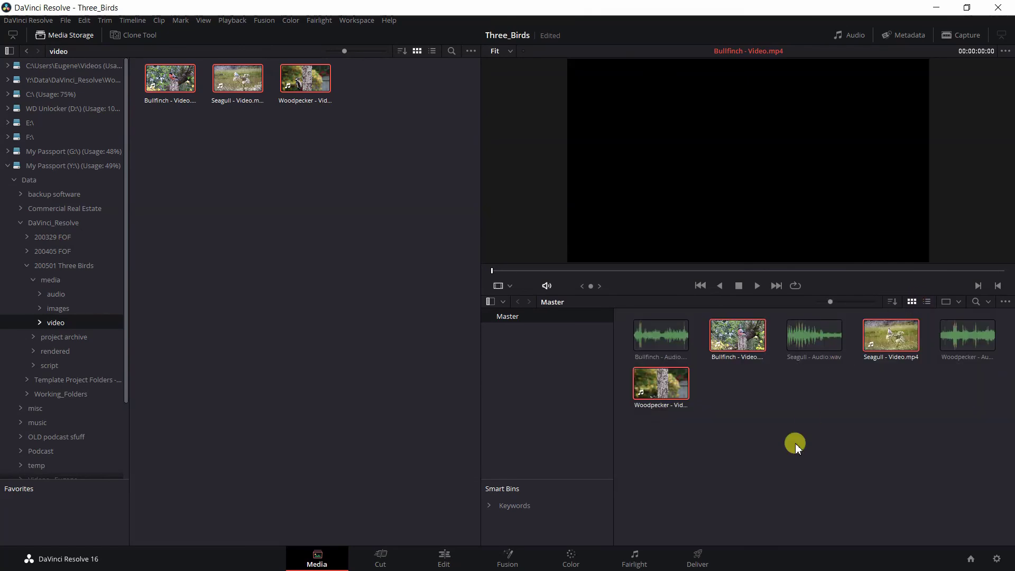
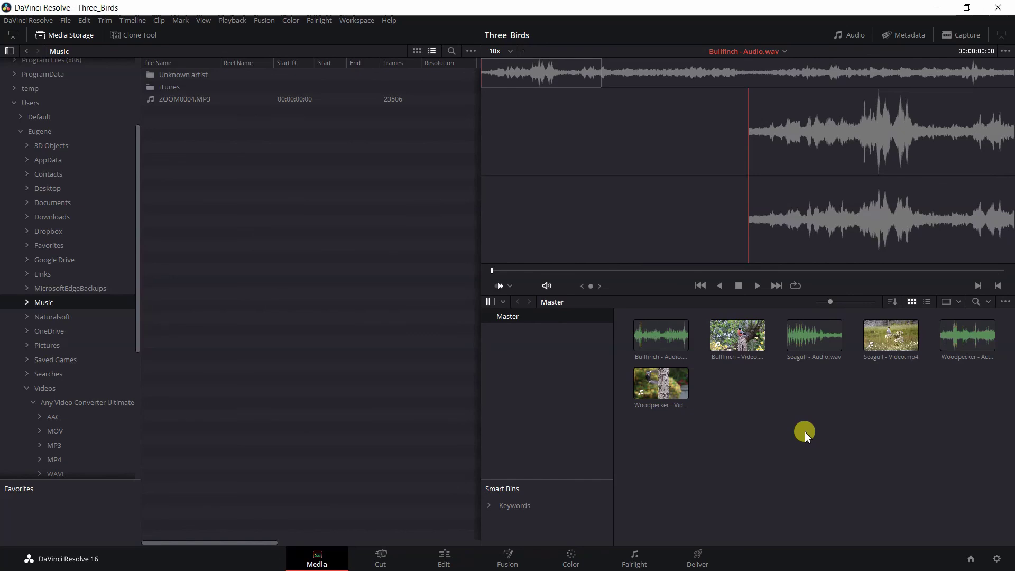
# - Examine the matching audio and video clips of each bird in the media pool's Master bin
pyautogui.click(652, 355)
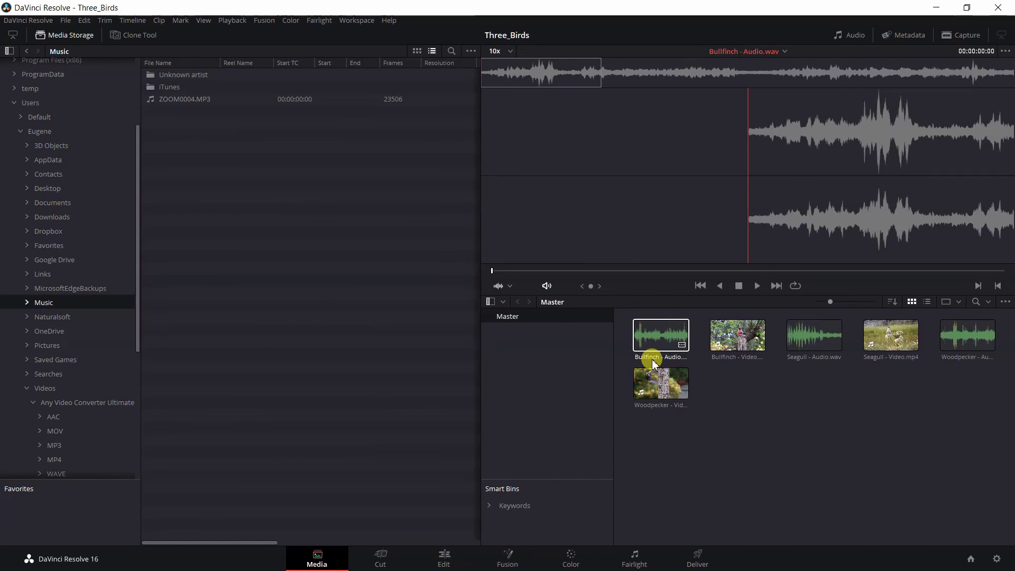
pyautogui.click(745, 361)
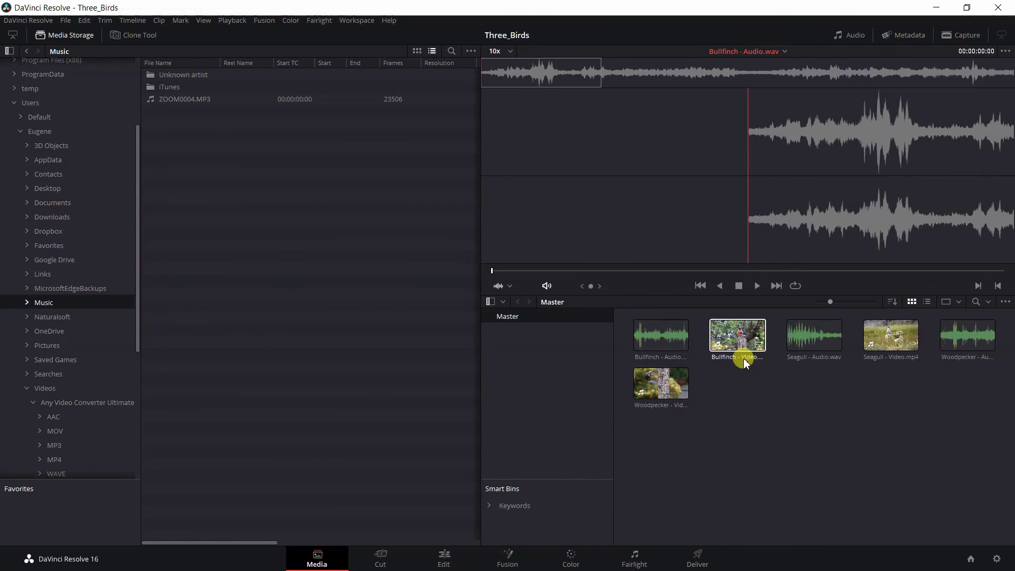
pyautogui.click(798, 364)
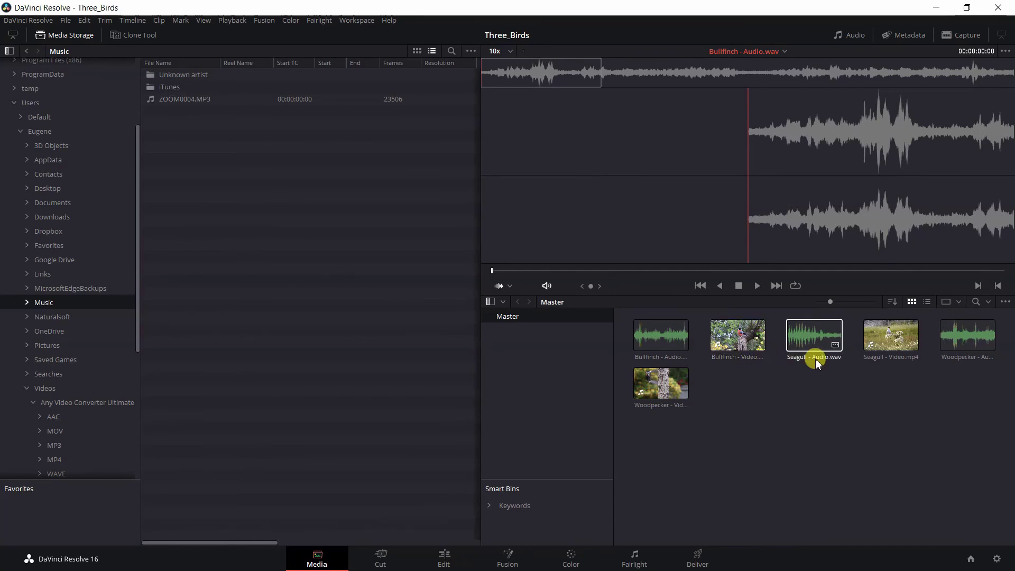
pyautogui.click(888, 362)
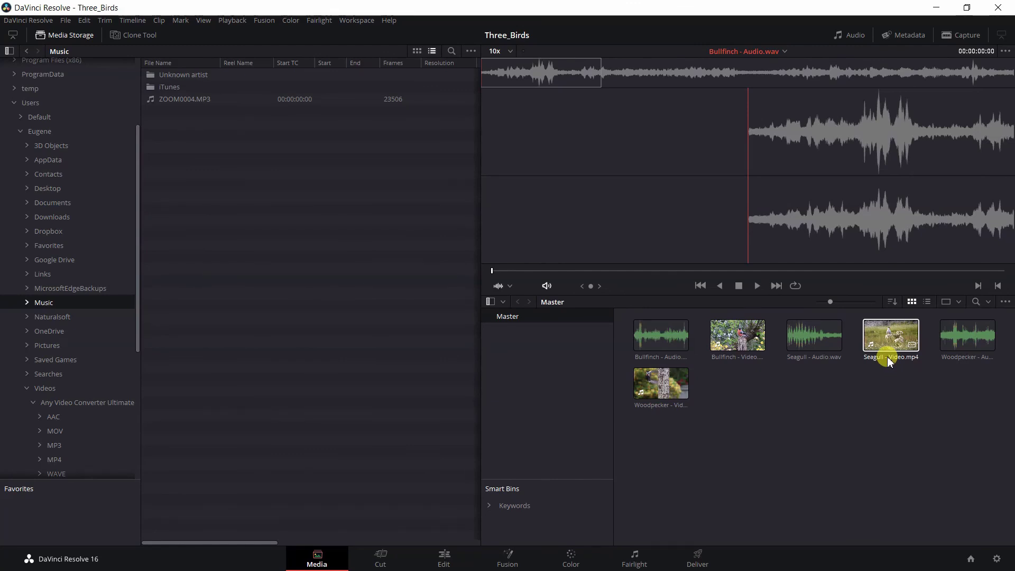
pyautogui.click(945, 359)
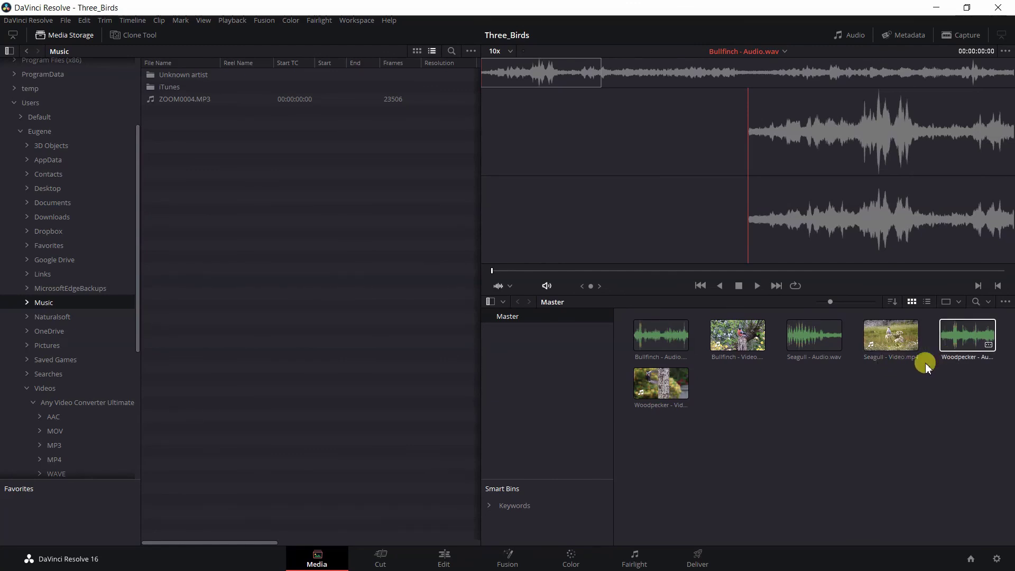
pyautogui.click(674, 391)
pyautogui.click(777, 401)
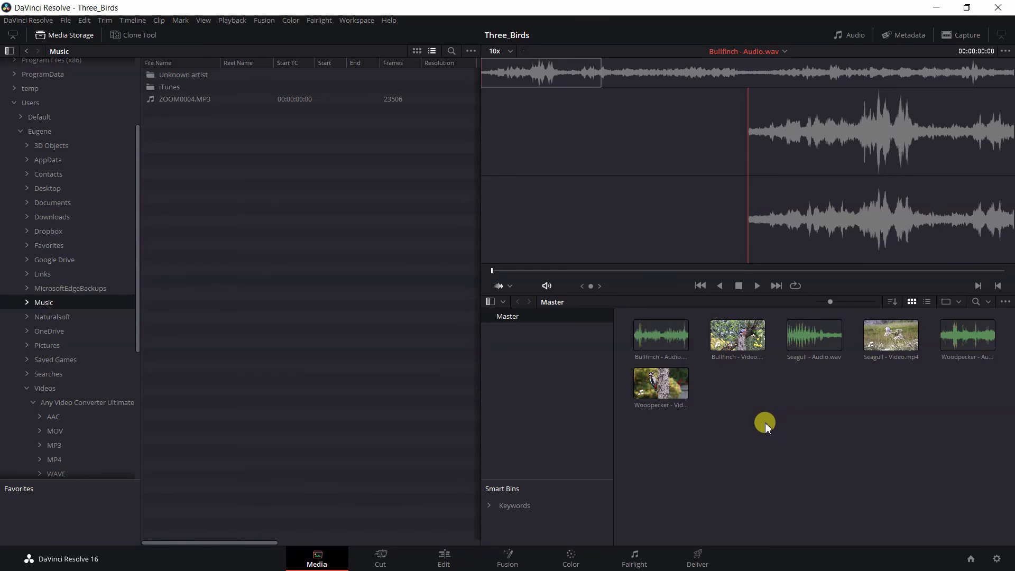
pyautogui.press('Right')
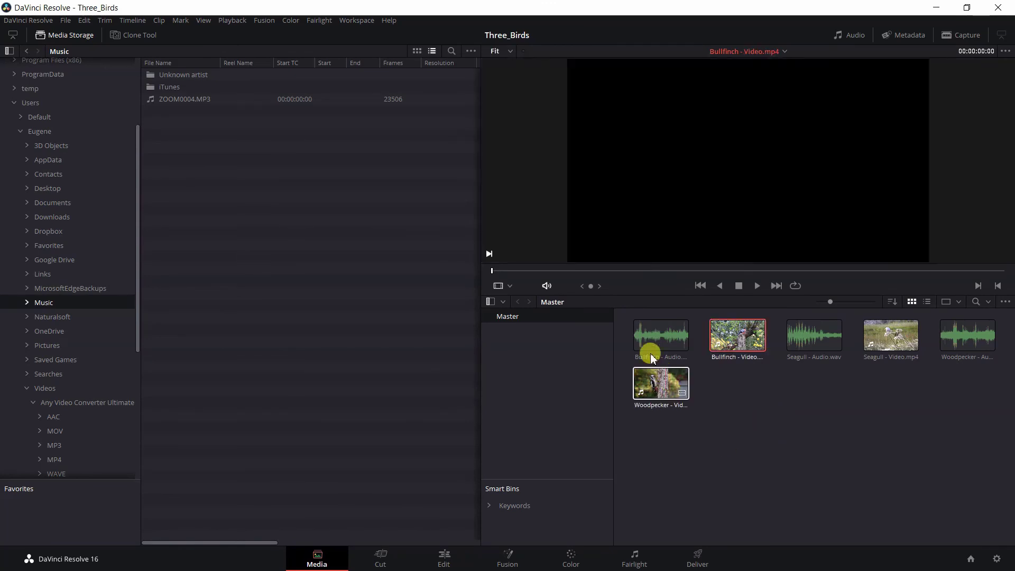
pyautogui.moveTo(624, 325); pyautogui.dragTo(1008, 427)
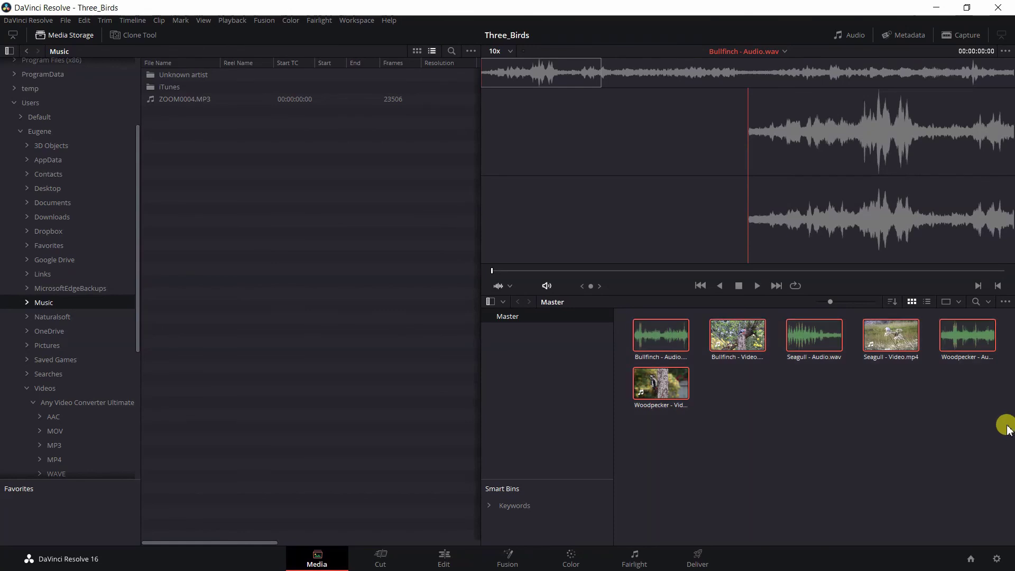
pyautogui.click(795, 424)
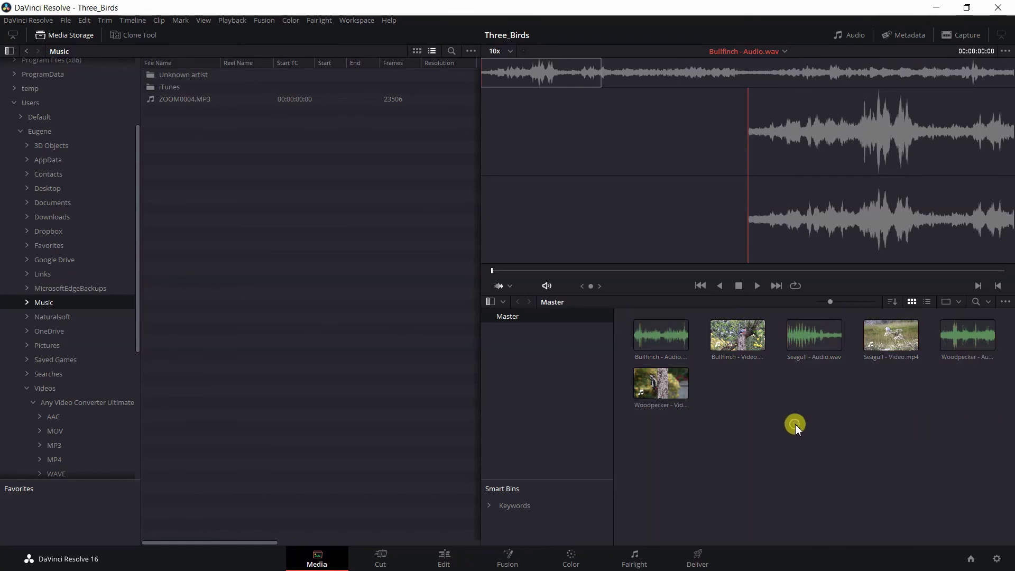
pyautogui.click(659, 344)
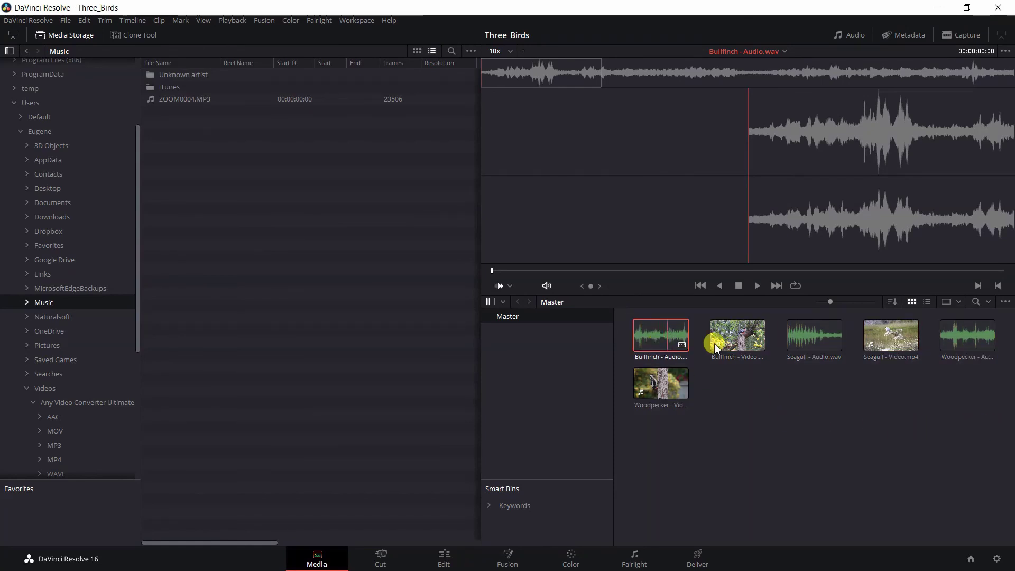
pyautogui.keyDown('ctrl'); pyautogui.click(737, 340); pyautogui.keyUp('ctrl')
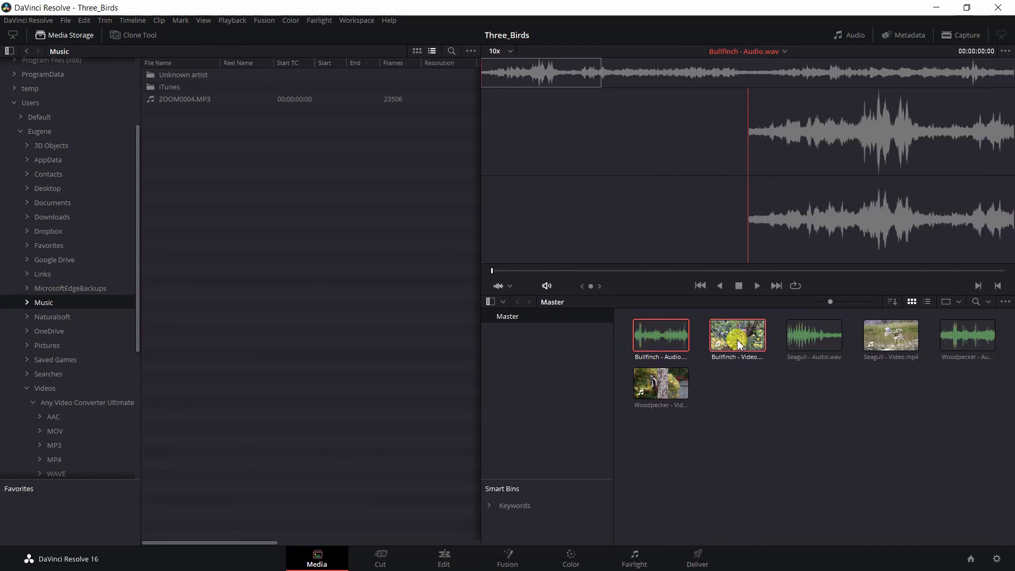
pyautogui.keyDown('ctrl'); pyautogui.click(807, 347); pyautogui.keyUp('ctrl')
pyautogui.keyDown('ctrl'); pyautogui.click(967, 340); pyautogui.keyUp('ctrl')
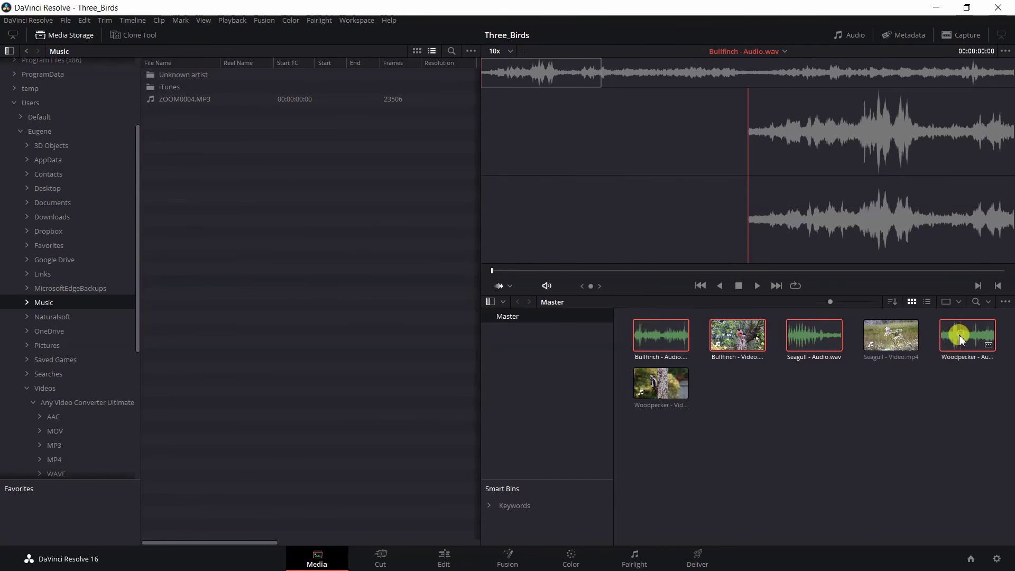
pyautogui.keyDown('ctrl'); pyautogui.click(875, 344); pyautogui.keyUp('ctrl')
pyautogui.keyDown('ctrl'); pyautogui.click(661, 383); pyautogui.keyUp('ctrl')
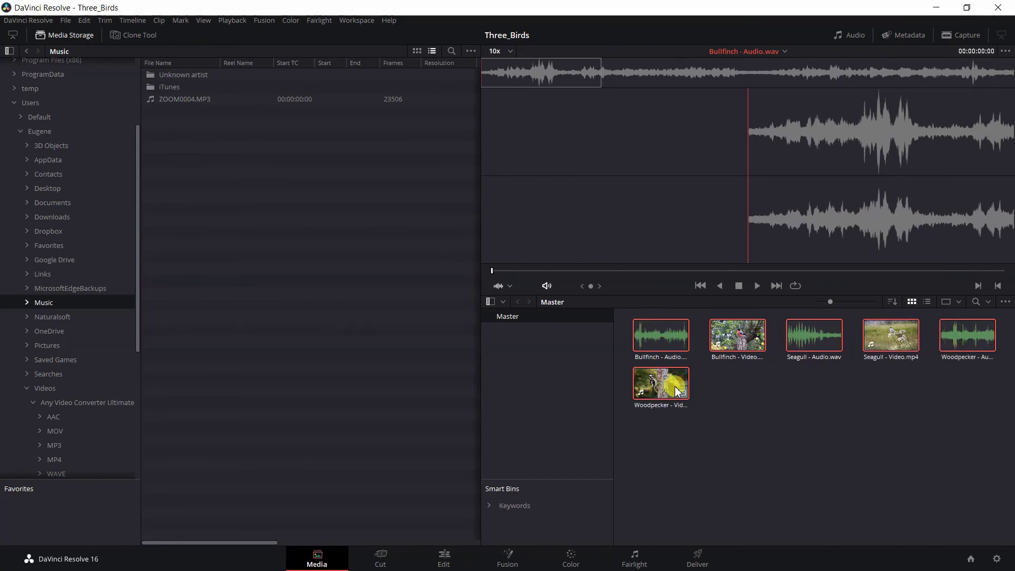
pyautogui.click(757, 402)
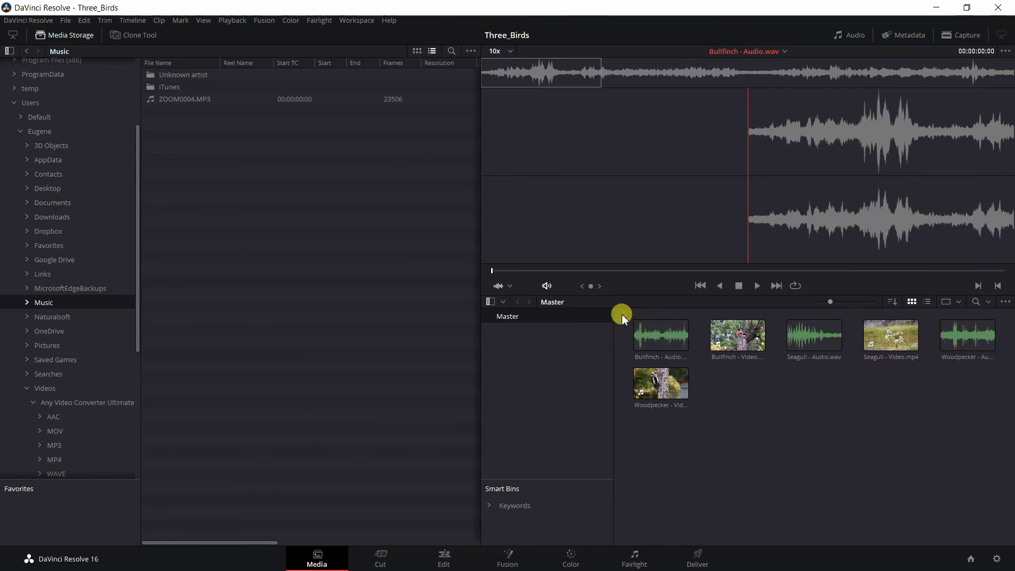
# - Auto-sync the audio of all the bird audio and video clips in the Master bin, based on waveform
pyautogui.moveTo(621, 314); pyautogui.dragTo(1005, 424)
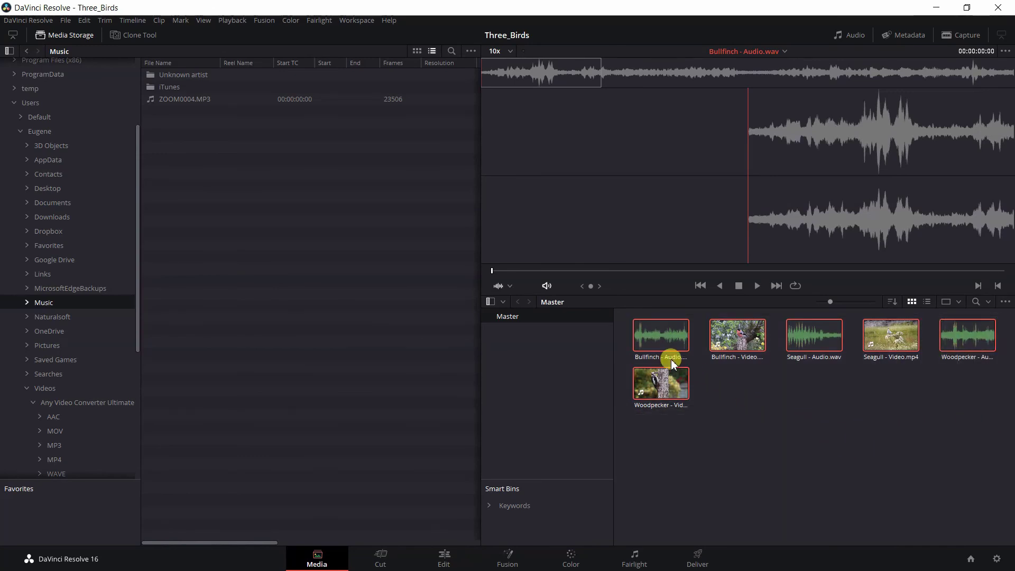
pyautogui.rightClick(722, 376)
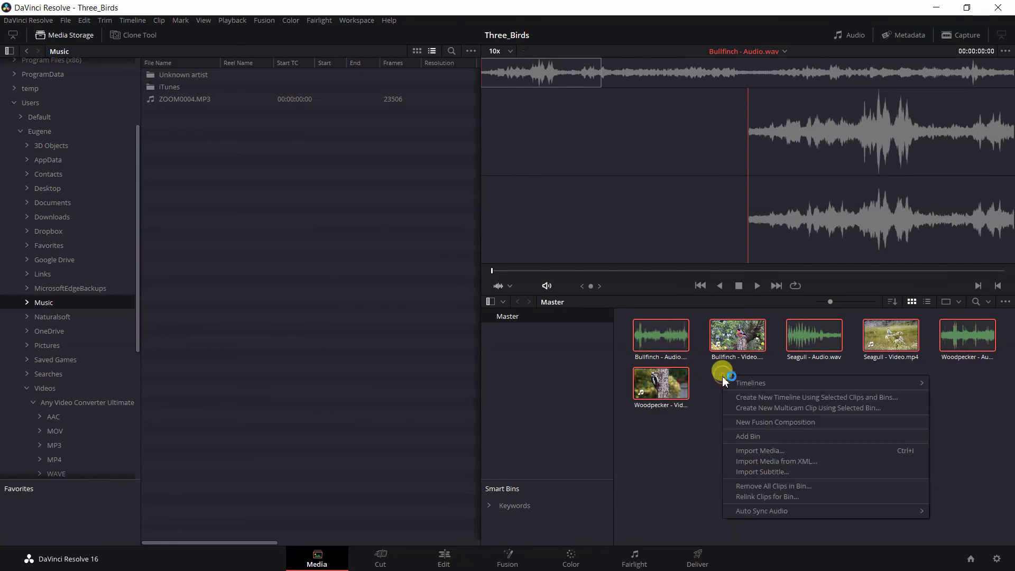
pyautogui.moveTo(793, 513)
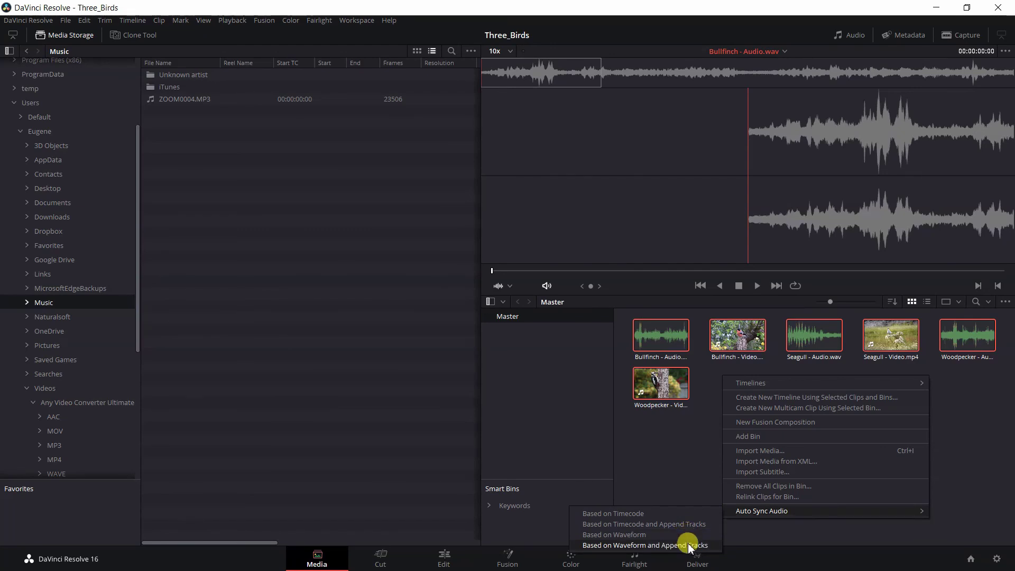
pyautogui.click(655, 533)
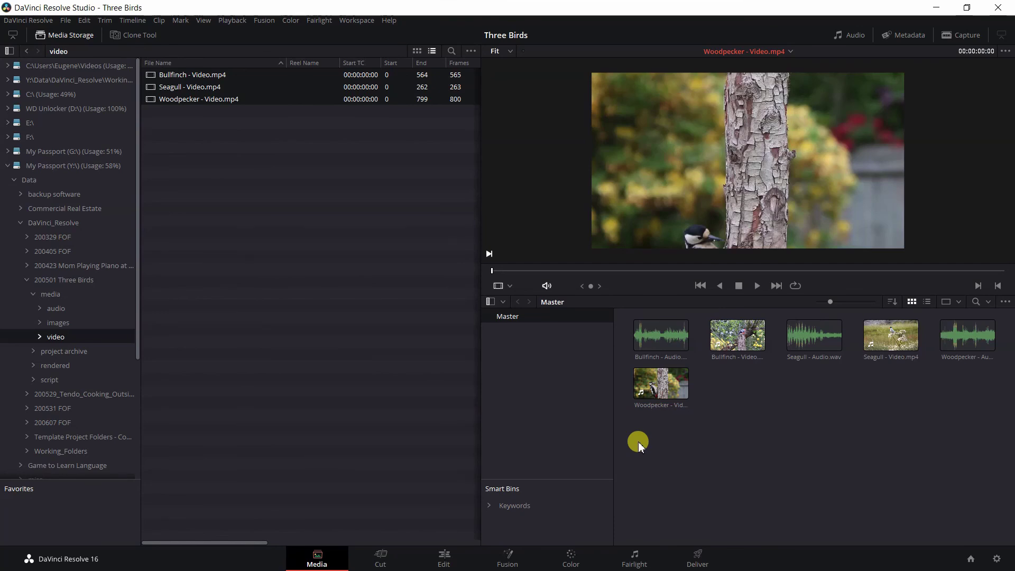
# - Generate optimized media for the Bullfinch, Seagull and Woodpecker video clips in the Master bin
pyautogui.click(668, 399)
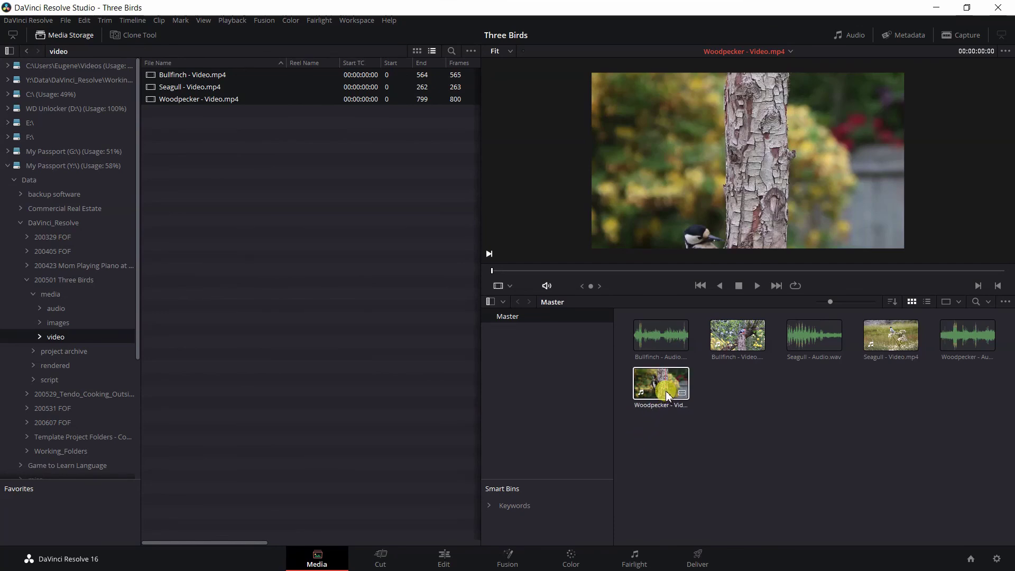
pyautogui.keyDown('ctrl'); pyautogui.click(741, 343); pyautogui.keyUp('ctrl')
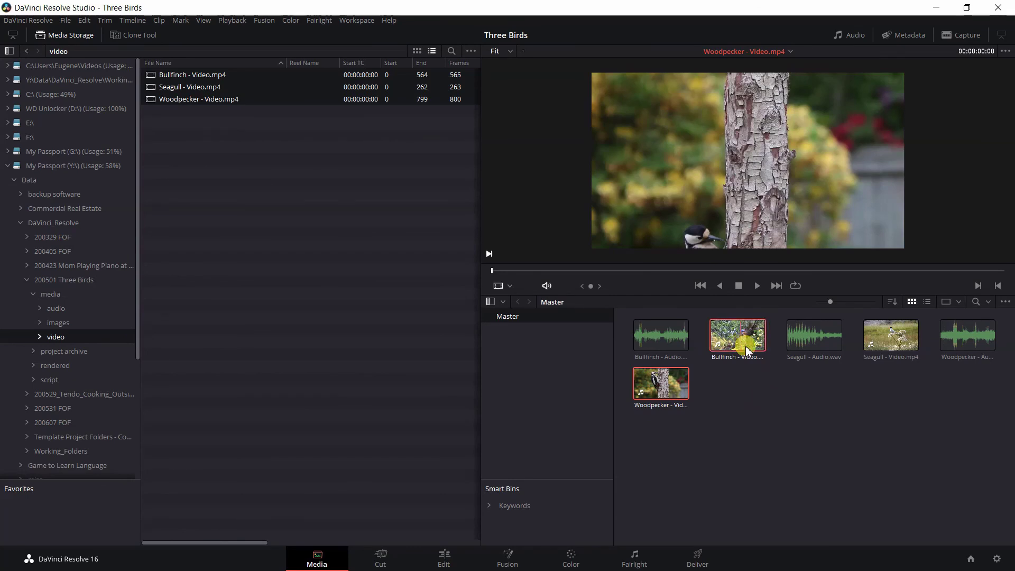
pyautogui.keyDown('ctrl'); pyautogui.click(884, 351); pyautogui.keyUp('ctrl')
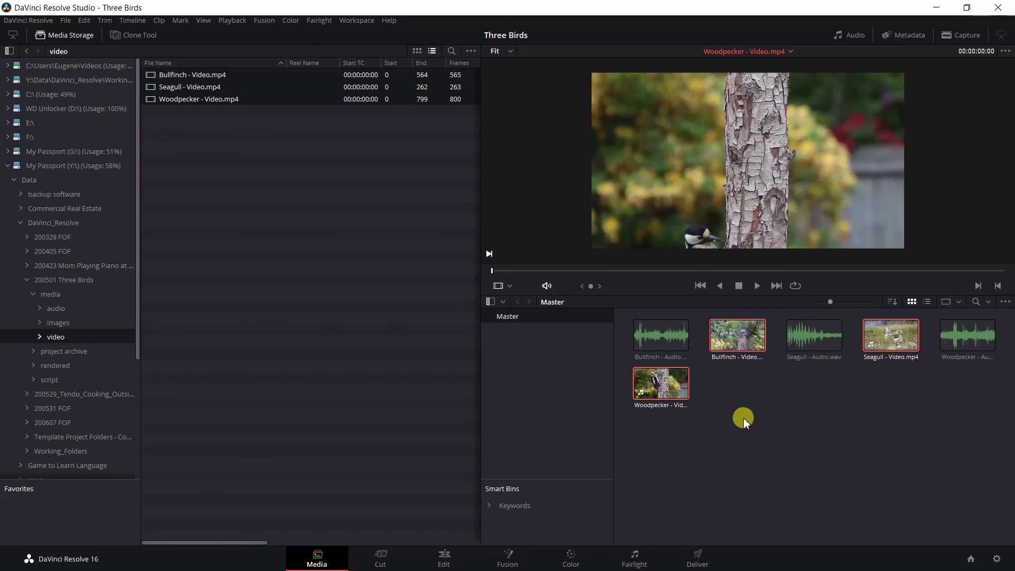
pyautogui.rightClick(649, 386)
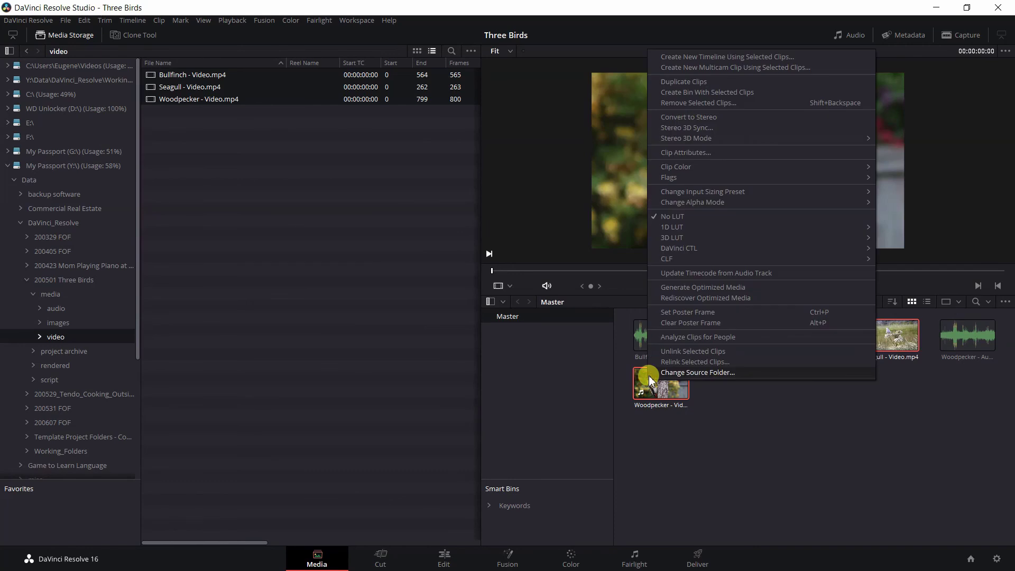
pyautogui.click(682, 292)
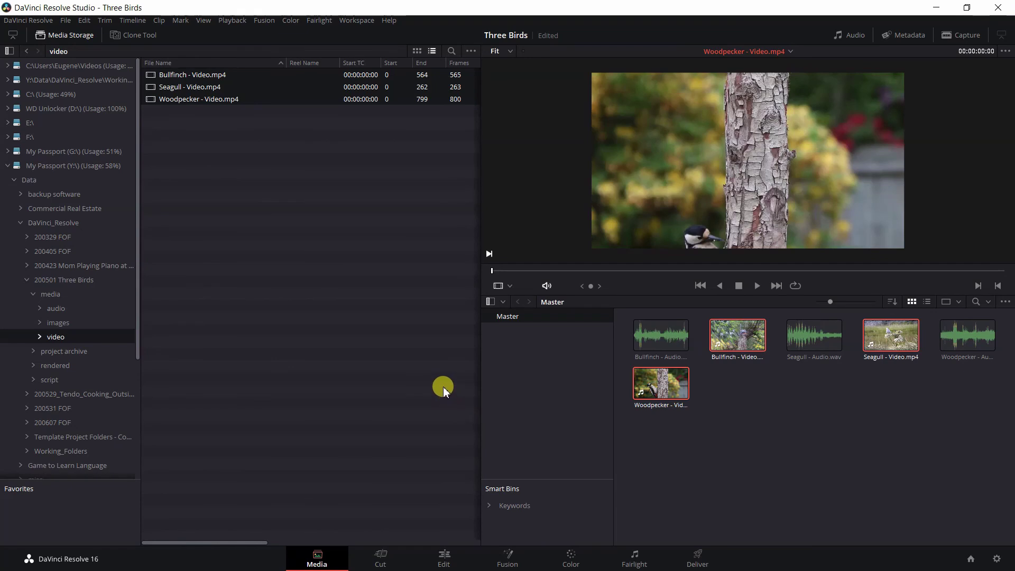
# - Set the playback proxy mode to Half Resolution
pyautogui.click(233, 22)
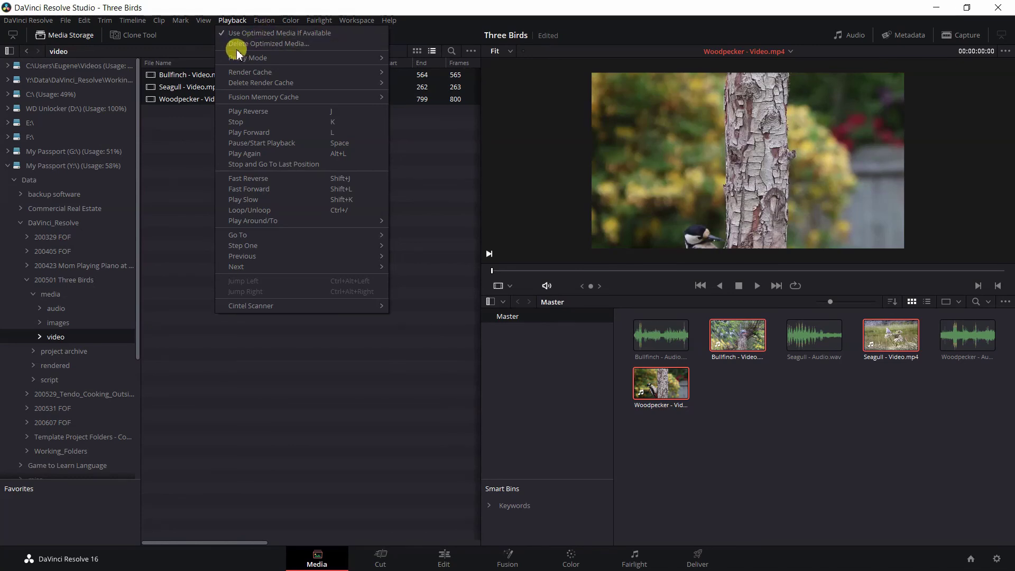
pyautogui.click(607, 449)
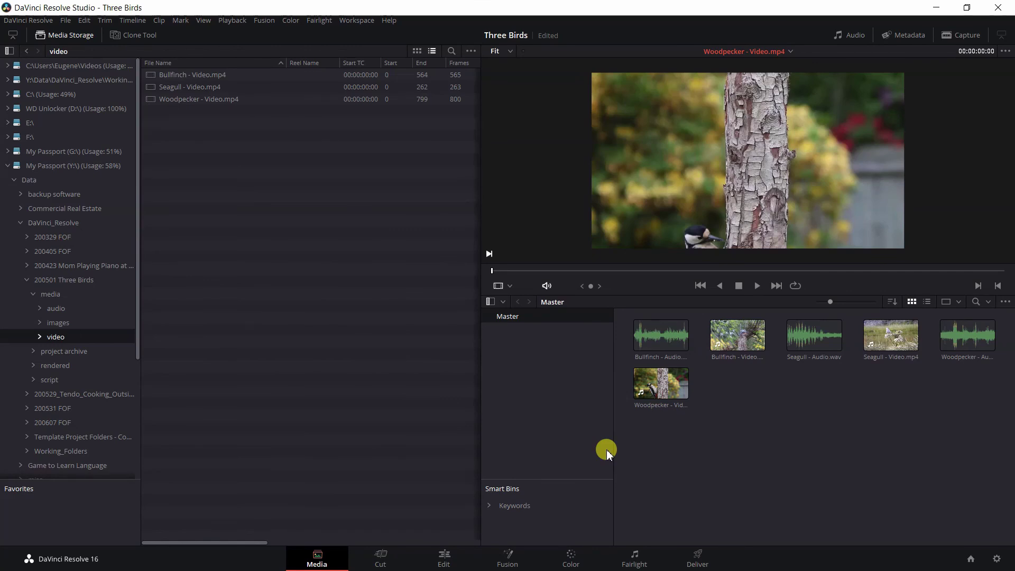
pyautogui.click(238, 21)
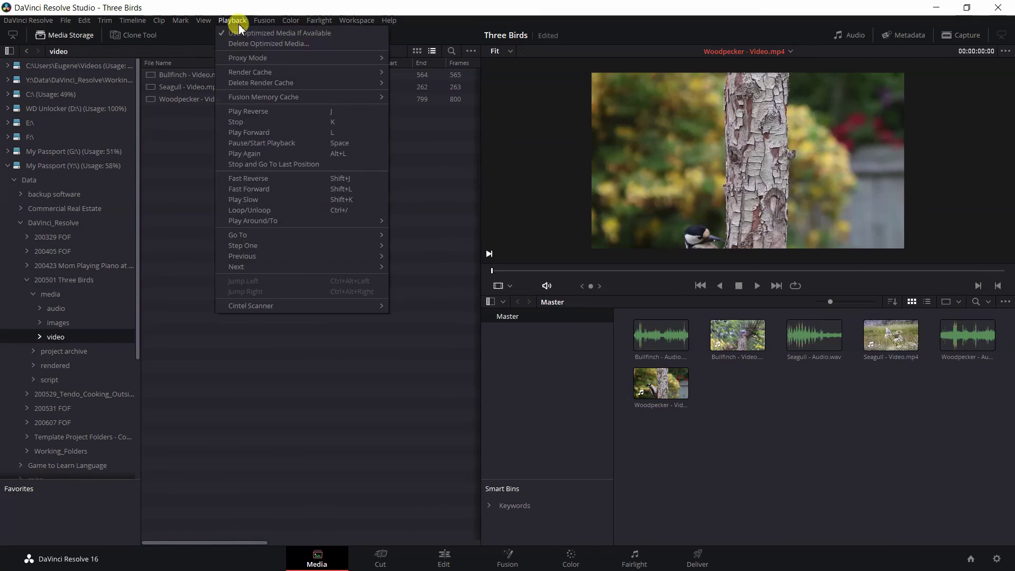
pyautogui.moveTo(251, 60)
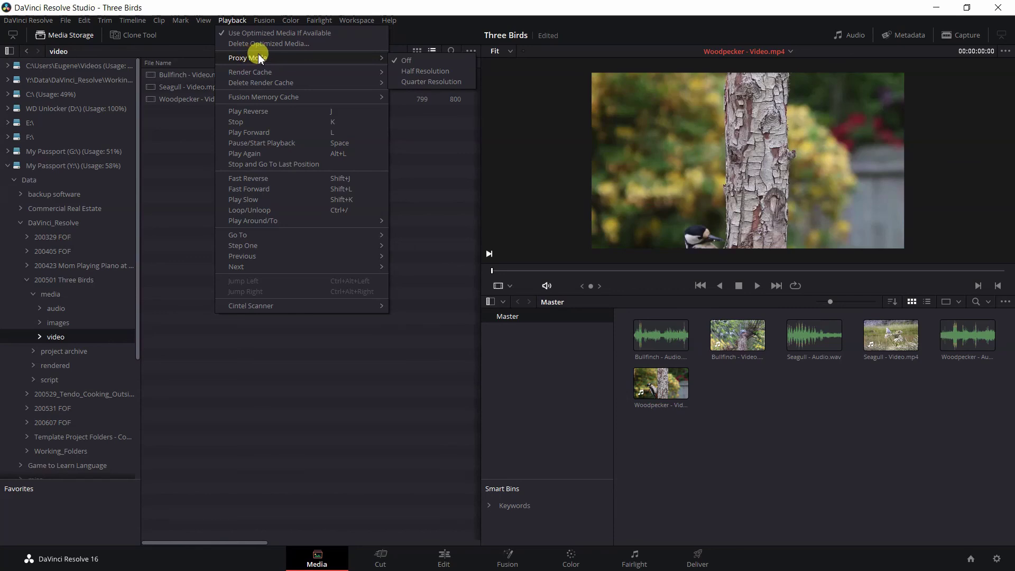
pyautogui.click(418, 72)
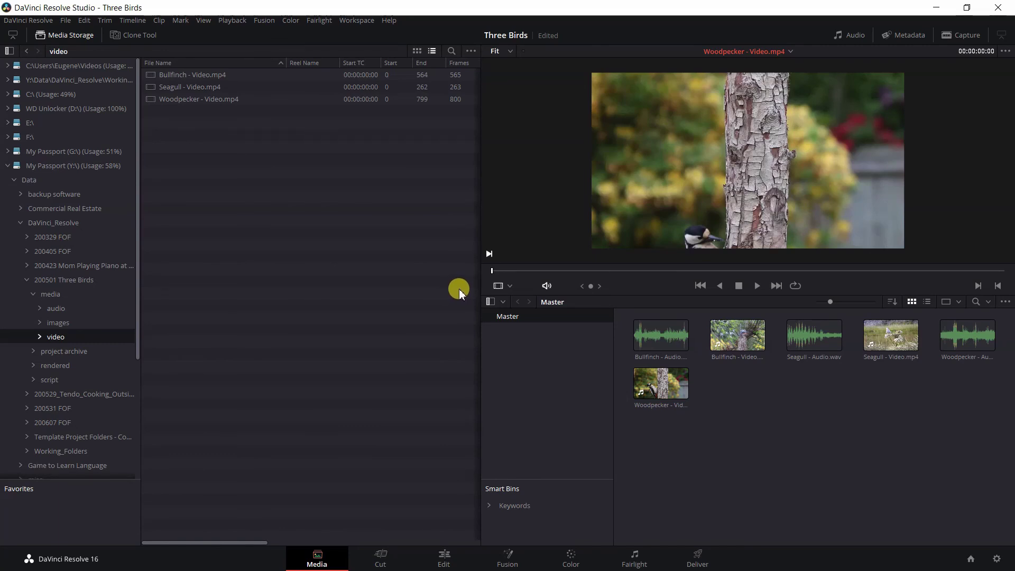
# - Change the playback proxy mode to Quarter Resolution
pyautogui.click(234, 20)
pyautogui.moveTo(255, 60)
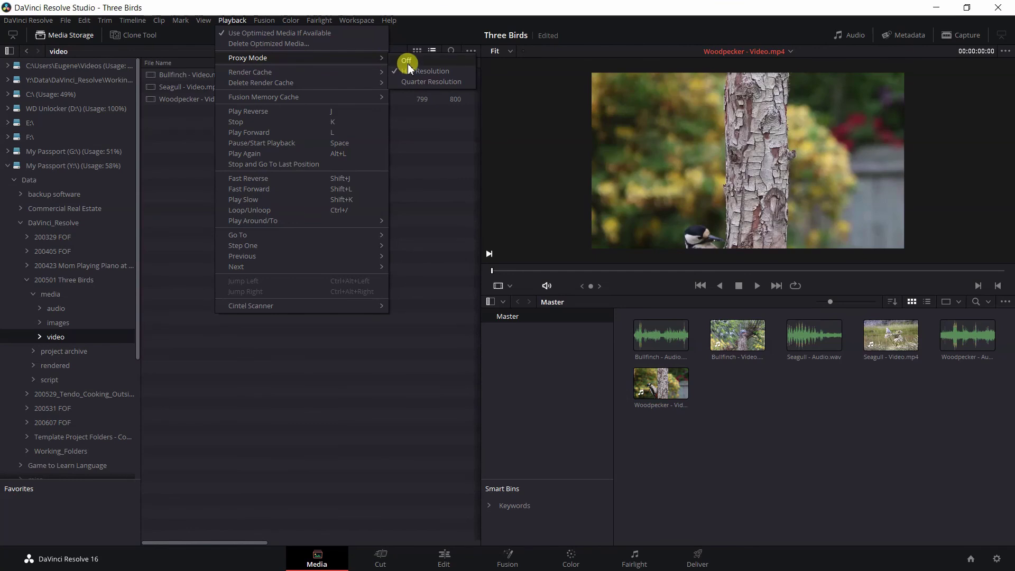
pyautogui.click(414, 83)
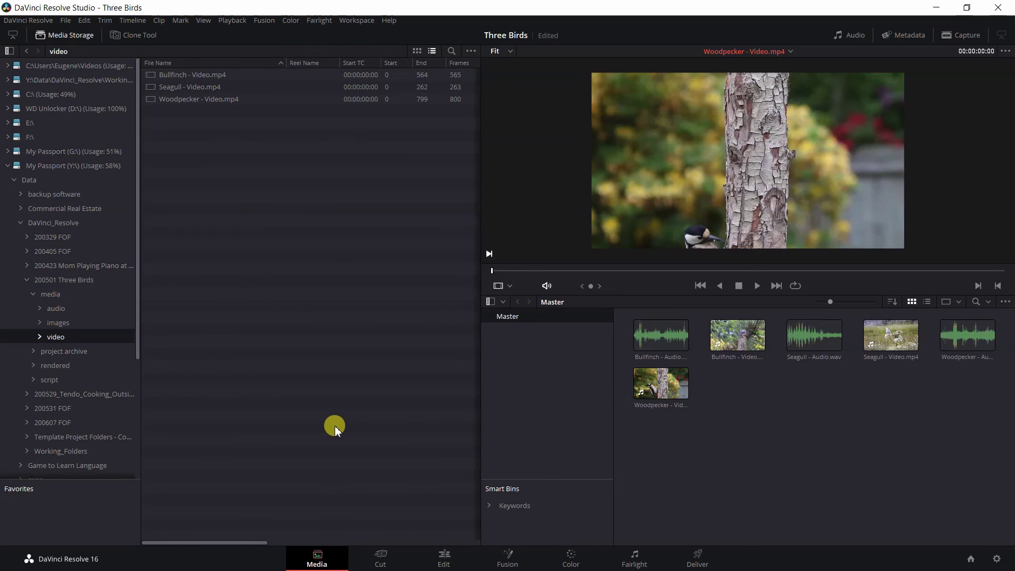
# - Delete all optimized media of the current project
pyautogui.click(233, 21)
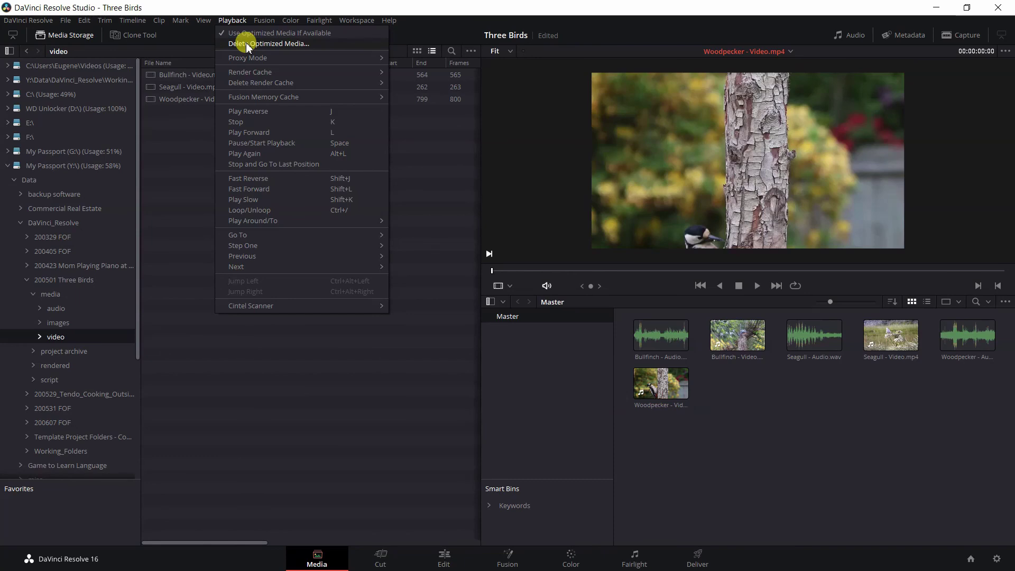
pyautogui.click(246, 44)
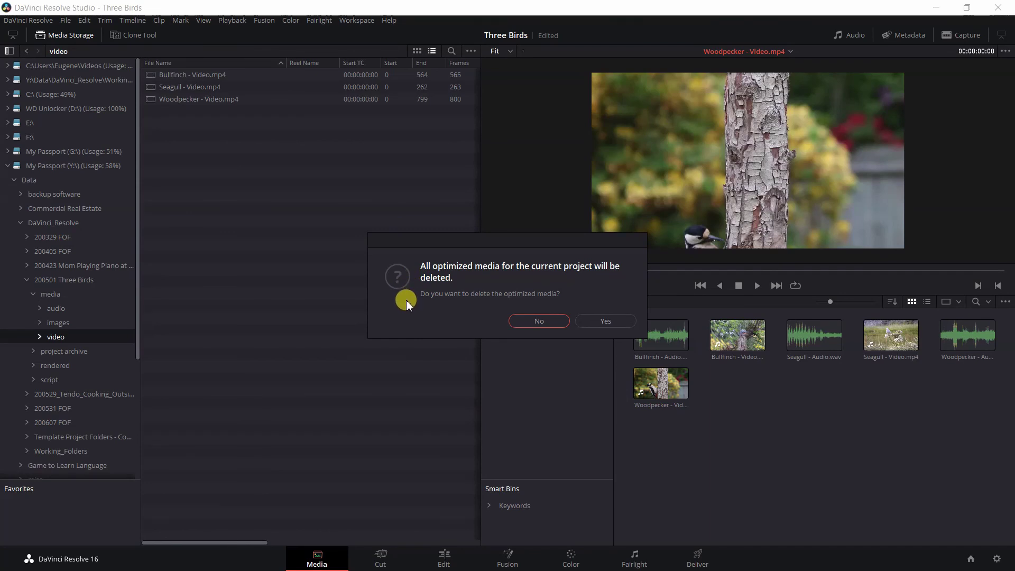
pyautogui.click(602, 322)
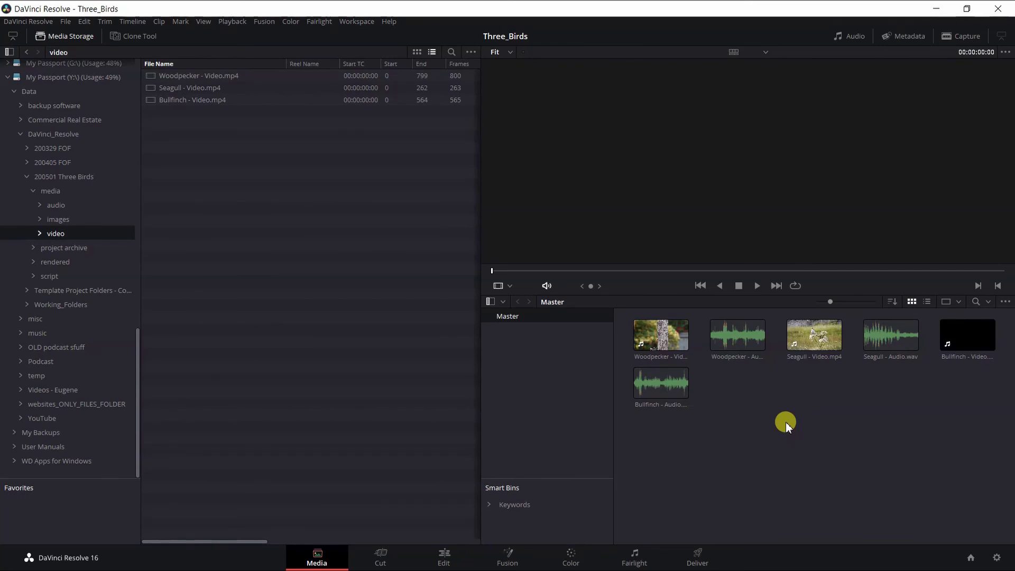
# - Go from the media pool of the Three_Birds project to the Edit page
pyautogui.click(813, 351)
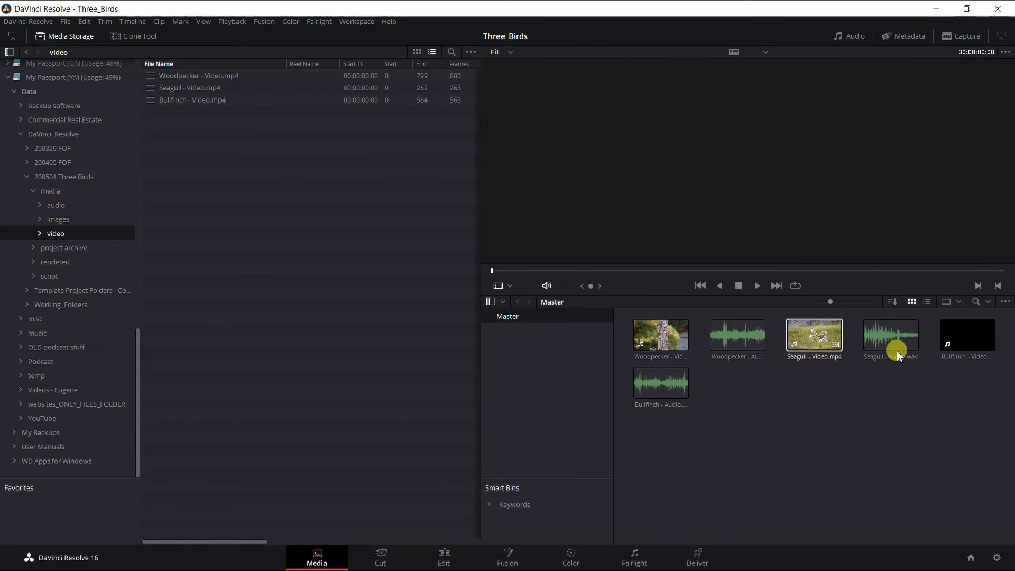
pyautogui.click(986, 345)
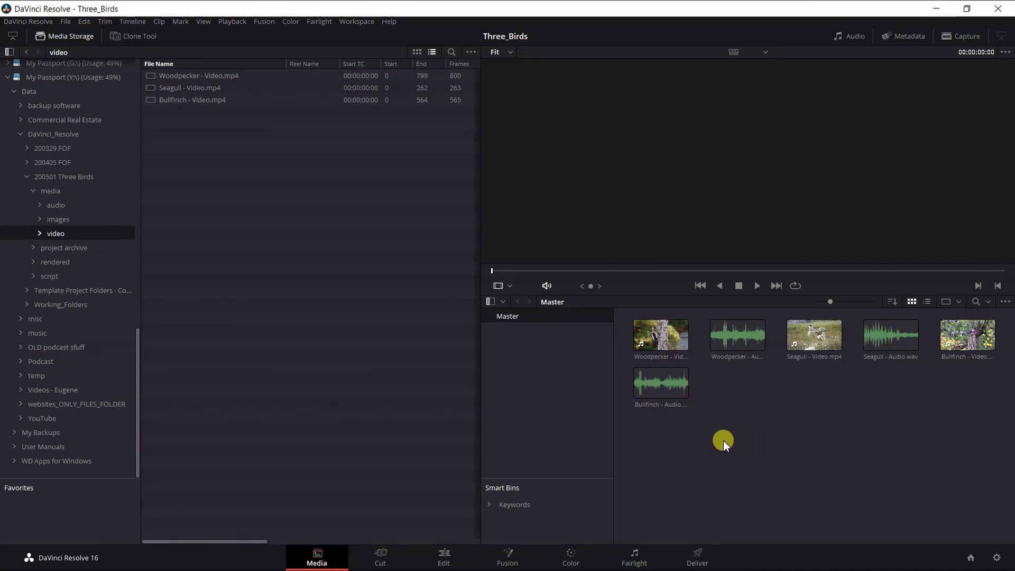
pyautogui.click(386, 562)
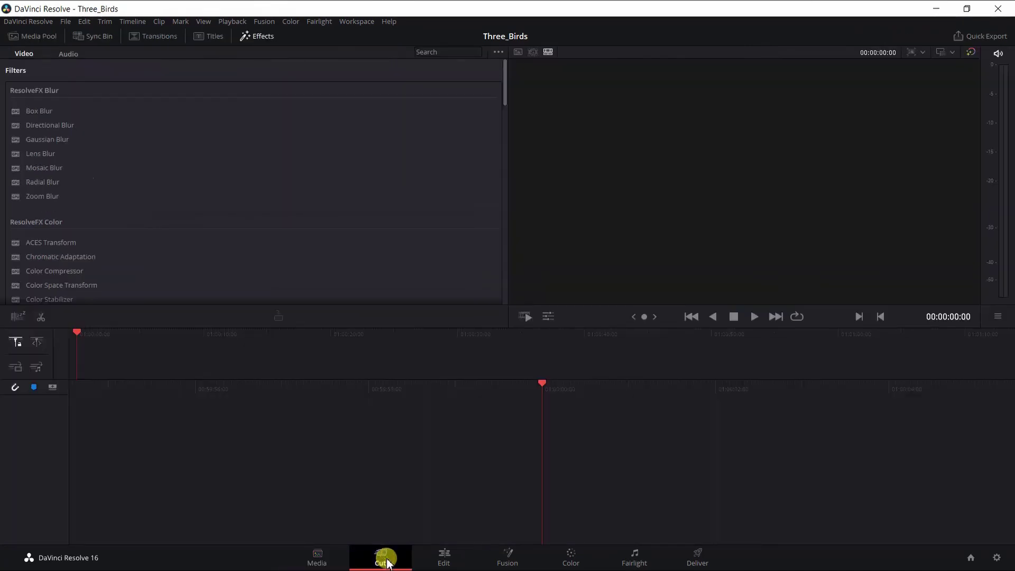
pyautogui.click(444, 561)
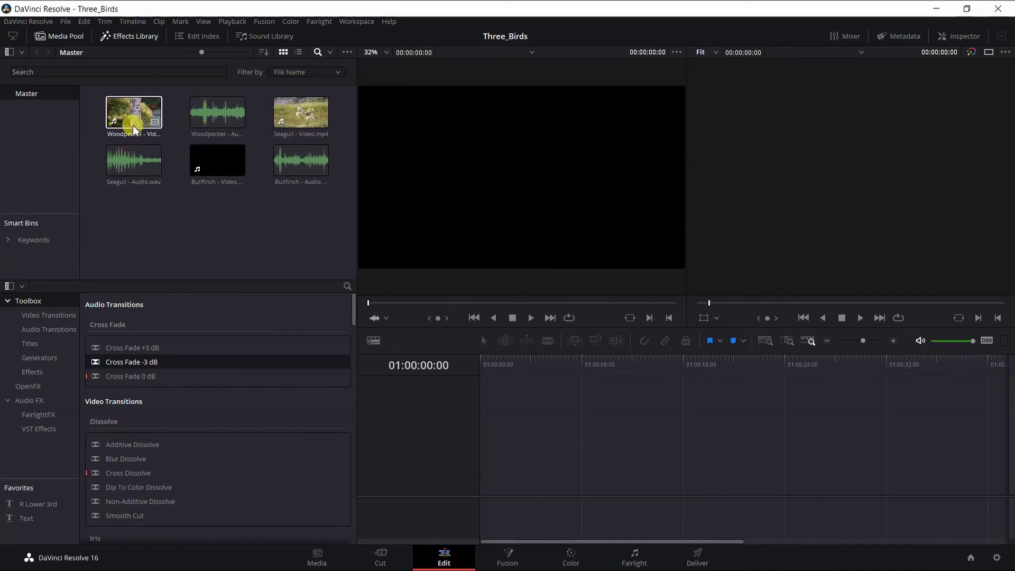
# - Place Woodpecker - Video.mp4 in the empty timeline area to create a timeline, and undo that edit
pyautogui.click(127, 112)
pyautogui.moveTo(127, 111); pyautogui.dragTo(464, 453)
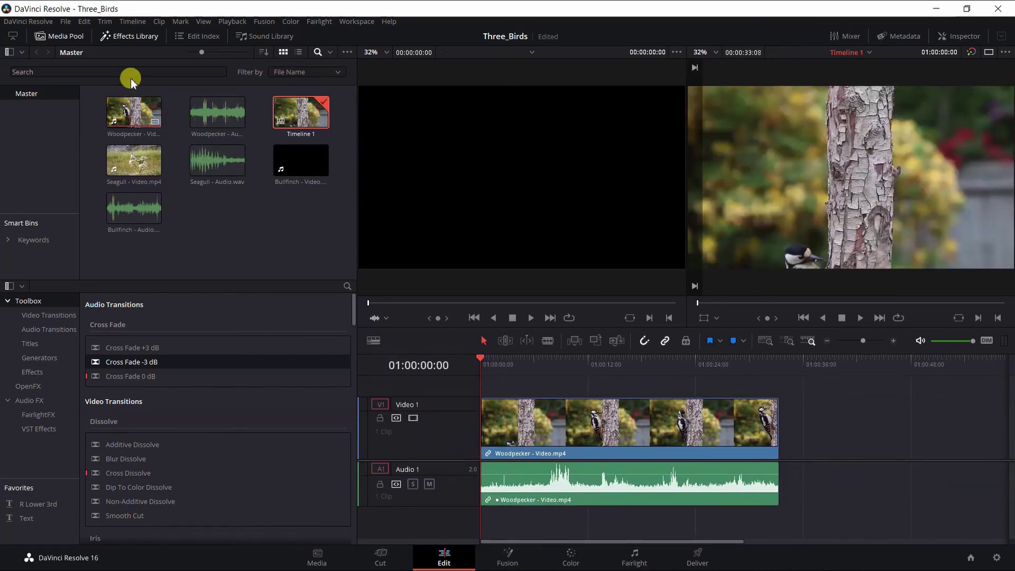
pyautogui.click(84, 22)
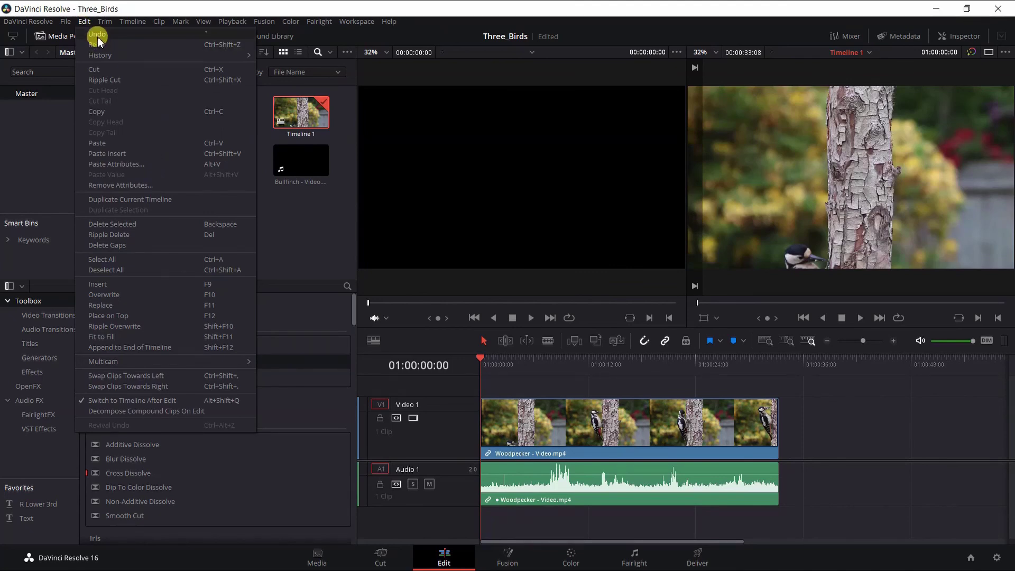
pyautogui.click(96, 34)
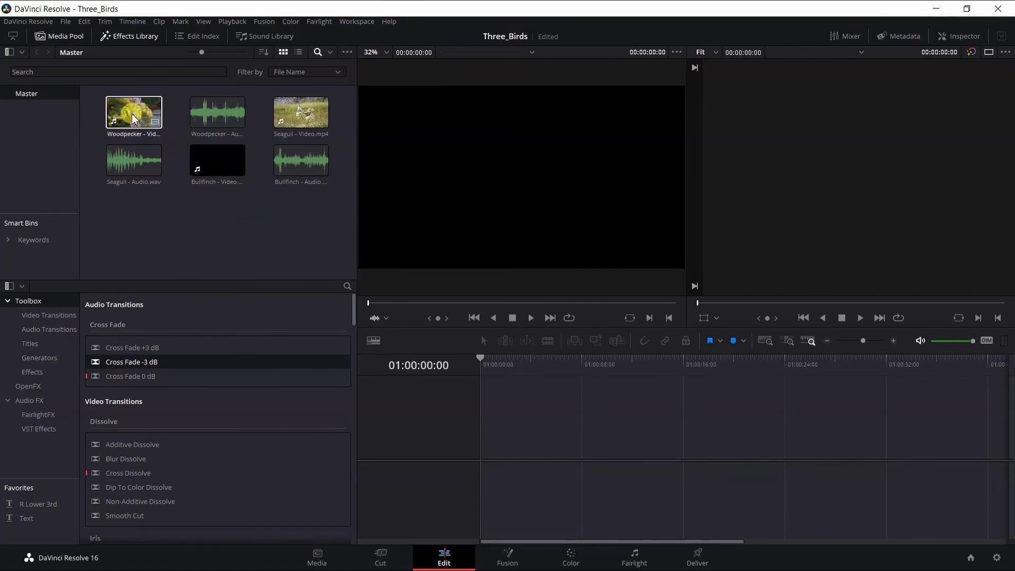
# - Use the timeline viewer to add Woodpecker - Video.mp4 and, directly behind it, Seagull - Video.mp4 to a new timeline
pyautogui.moveTo(136, 115); pyautogui.dragTo(947, 195)
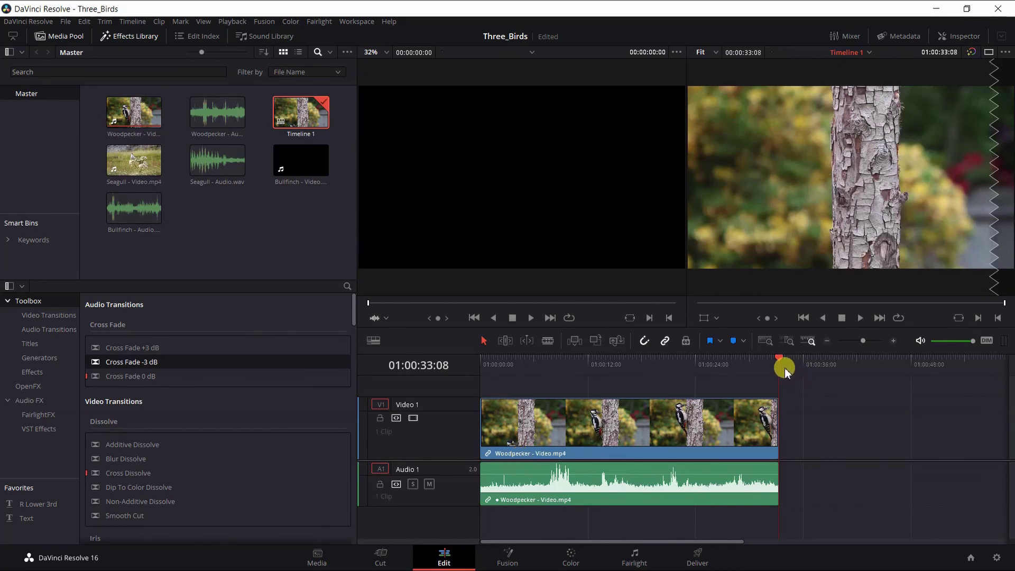
pyautogui.moveTo(778, 361)
pyautogui.mouseDown()
pyautogui.moveTo(580, 351)
pyautogui.moveTo(773, 363)
pyautogui.mouseUp()
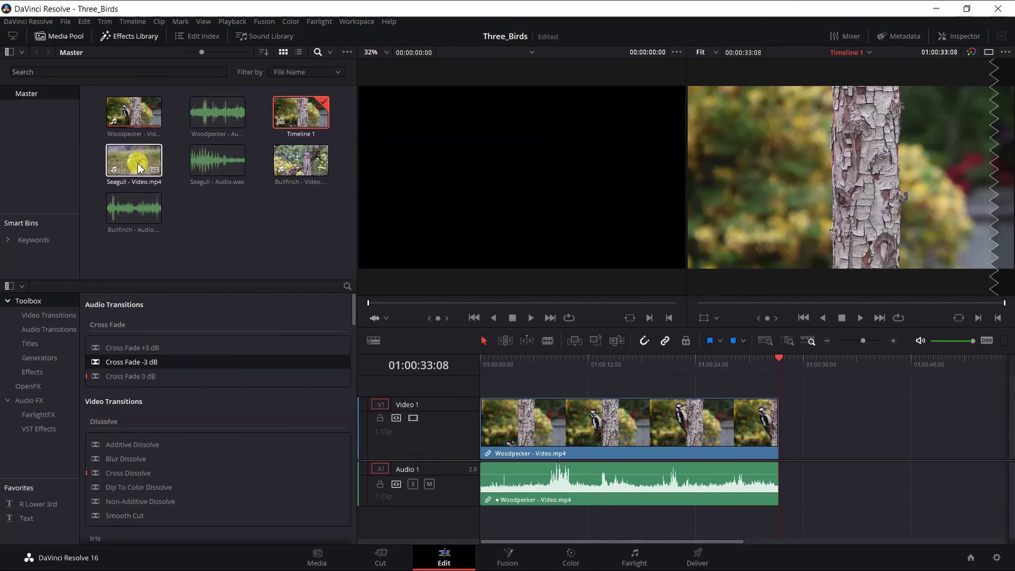
pyautogui.moveTo(140, 168); pyautogui.dragTo(958, 219)
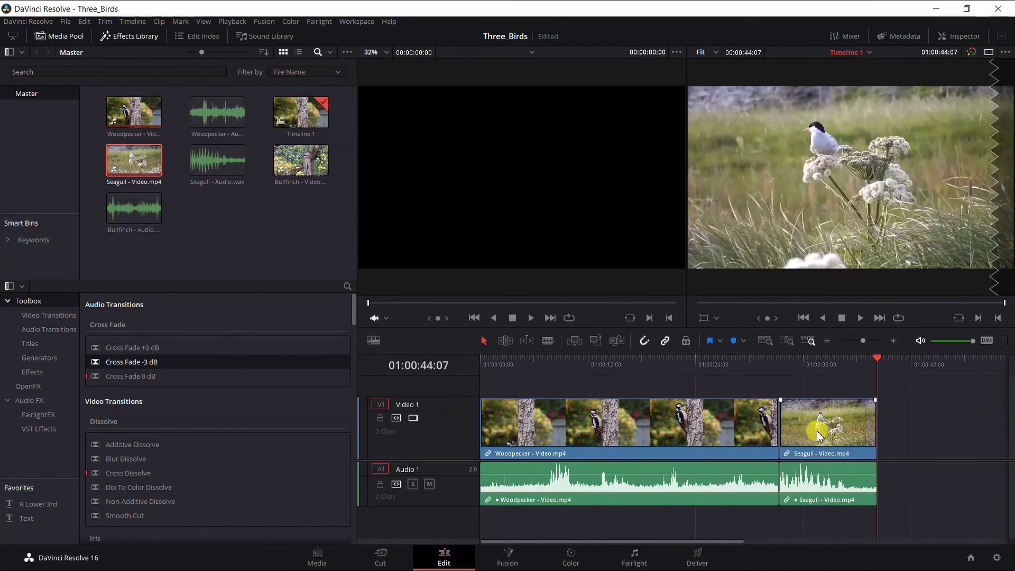
# - Undo the Seagull and Woodpecker edits so that the timeline is removed
pyautogui.click(684, 437)
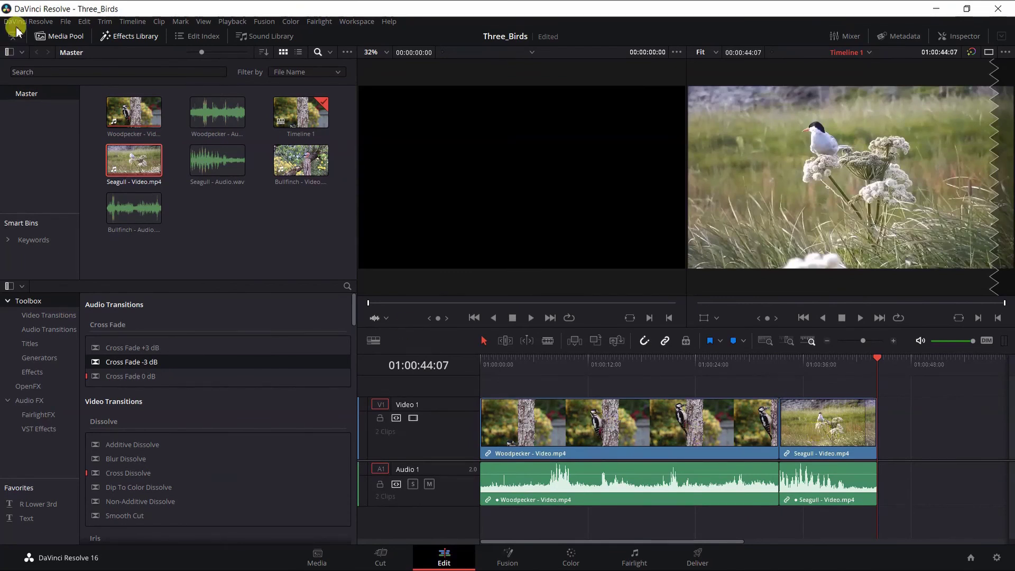
pyautogui.click(85, 23)
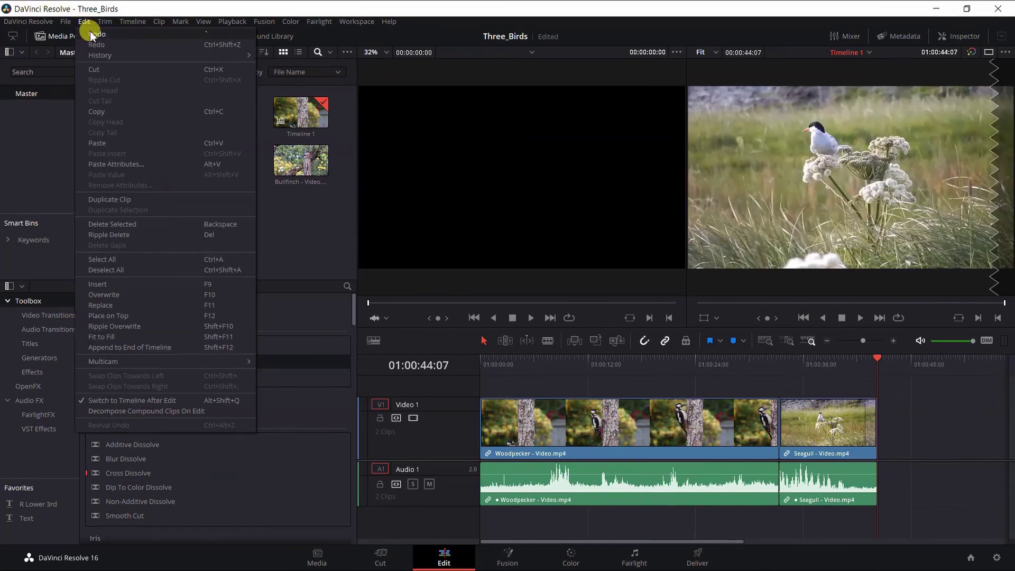
pyautogui.click(89, 34)
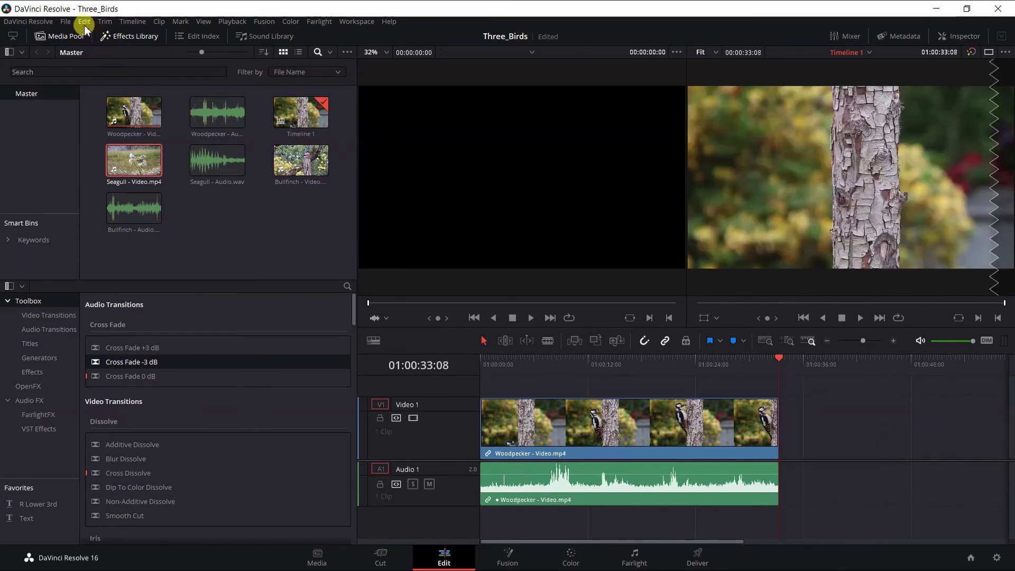
pyautogui.click(85, 24)
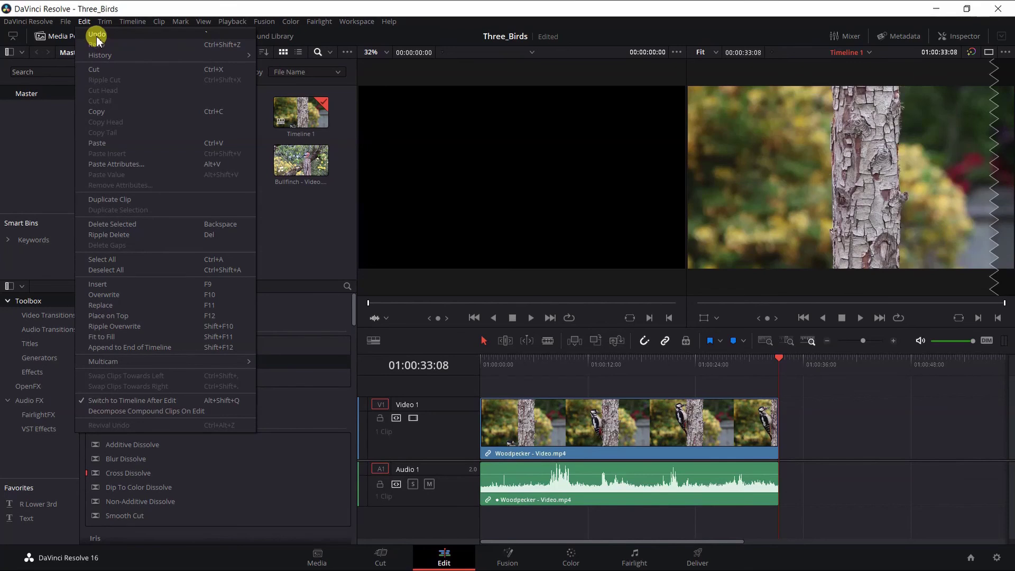
pyautogui.click(97, 35)
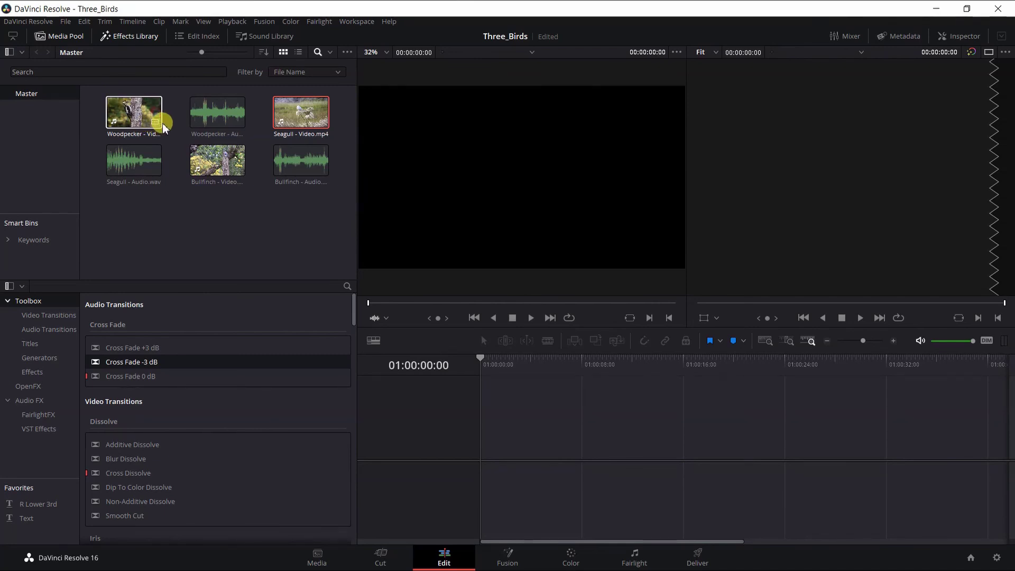
# - Keep the media pool in thumbnail view and sort its clips by file name in ascending order
pyautogui.click(298, 53)
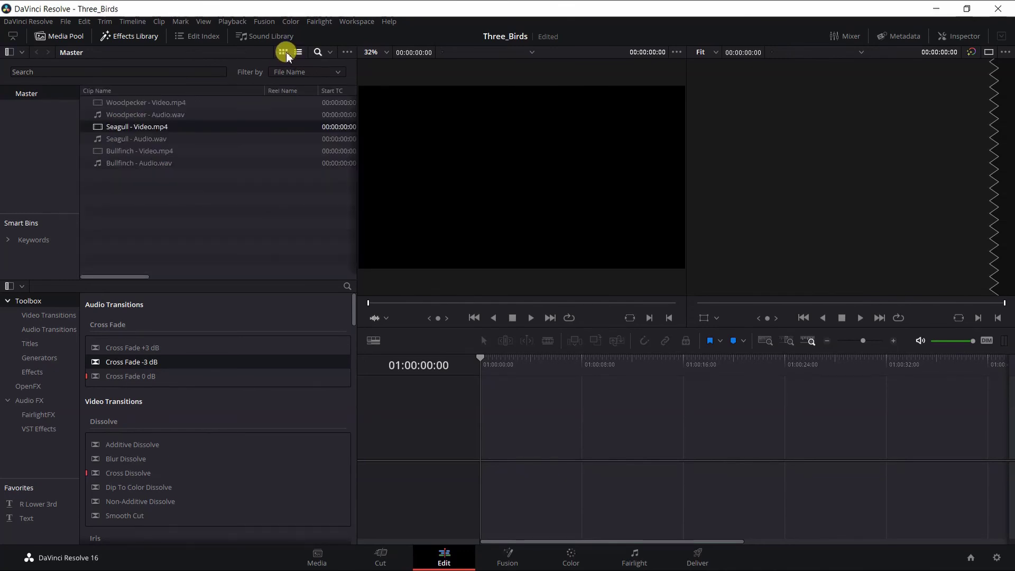
pyautogui.click(284, 52)
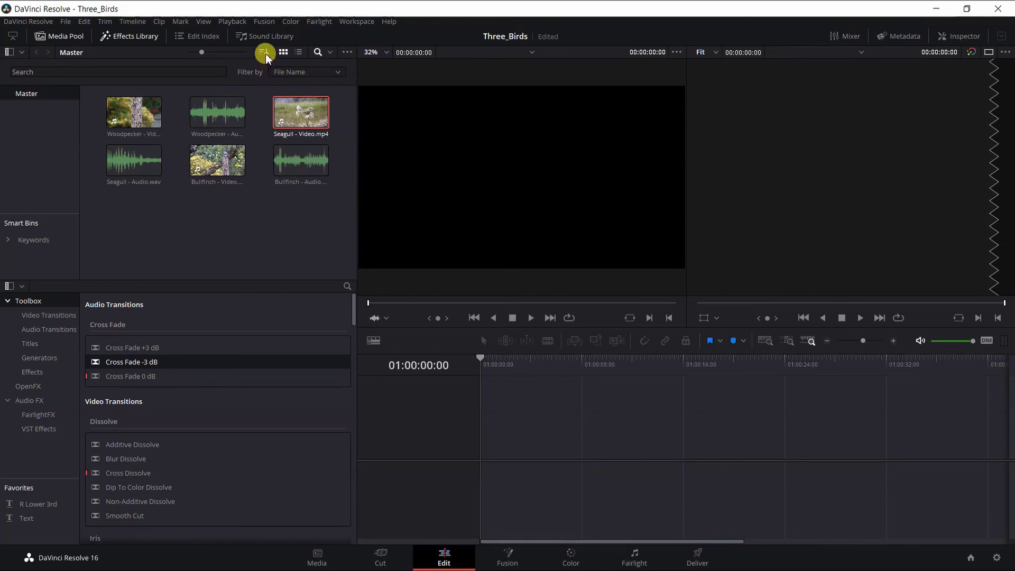
pyautogui.click(264, 53)
pyautogui.click(281, 66)
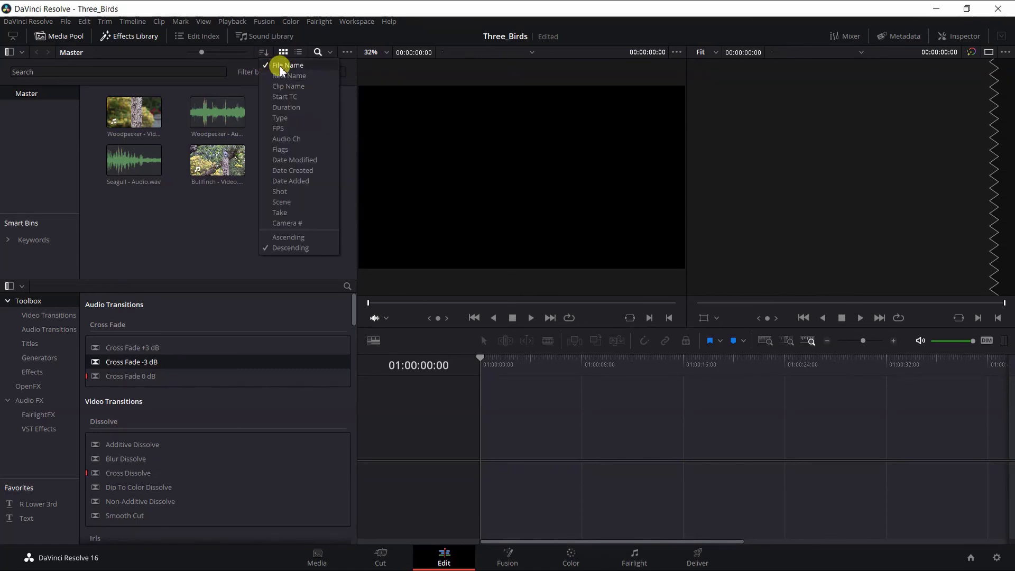
pyautogui.click(288, 238)
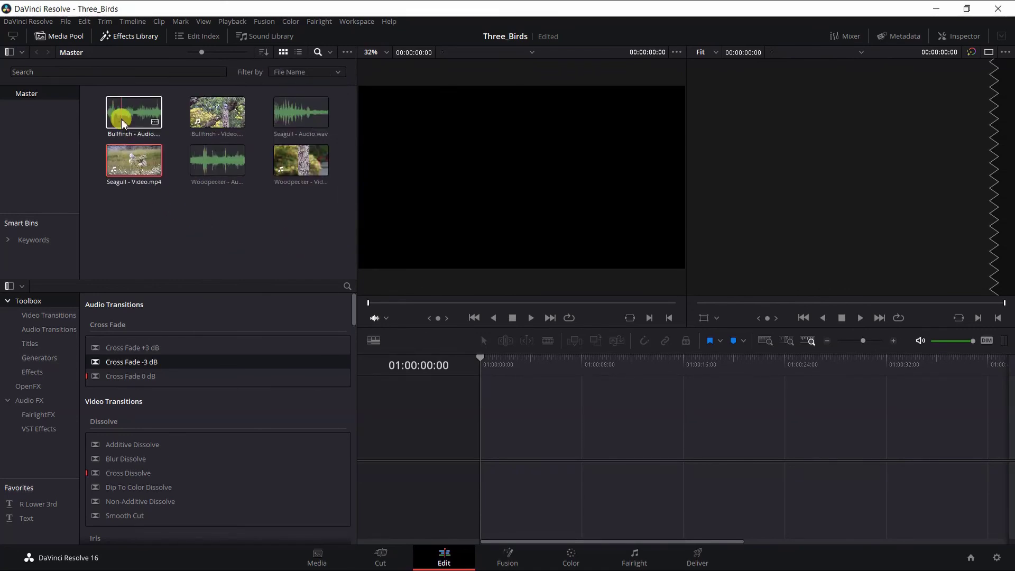
pyautogui.click(197, 127)
pyautogui.click(282, 112)
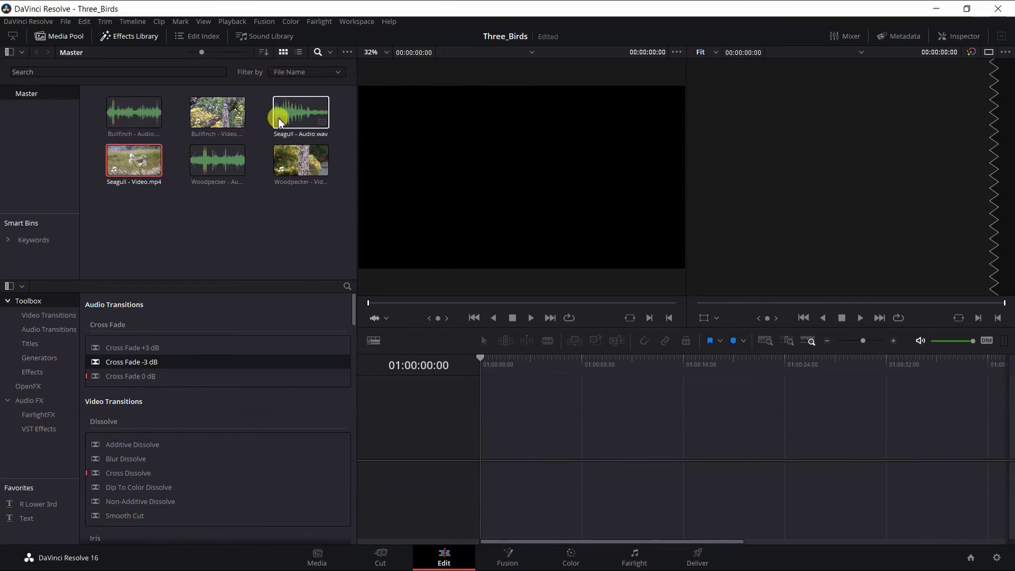
# - Sort the media pool clips in descending order
pyautogui.click(220, 180)
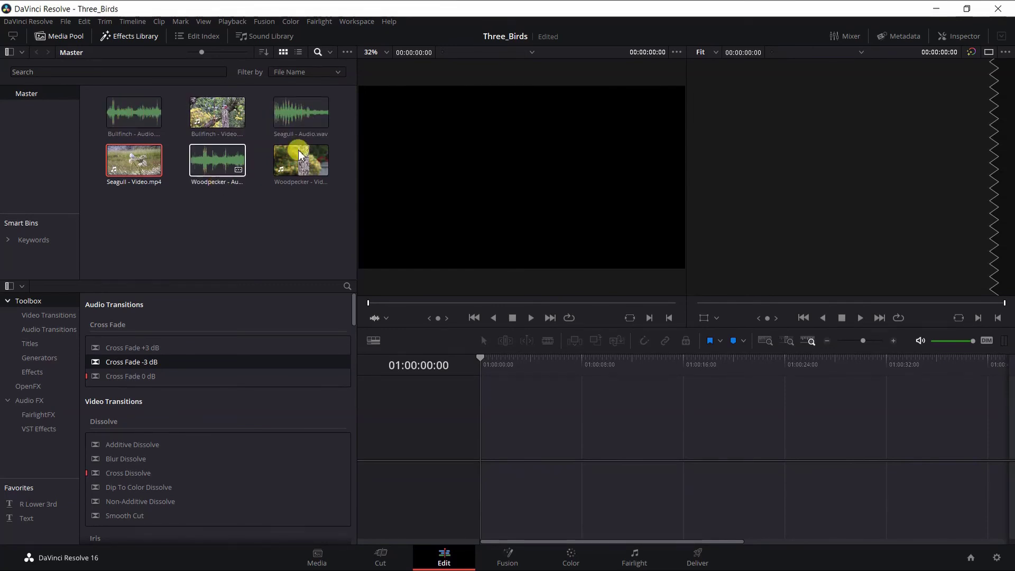
pyautogui.click(268, 55)
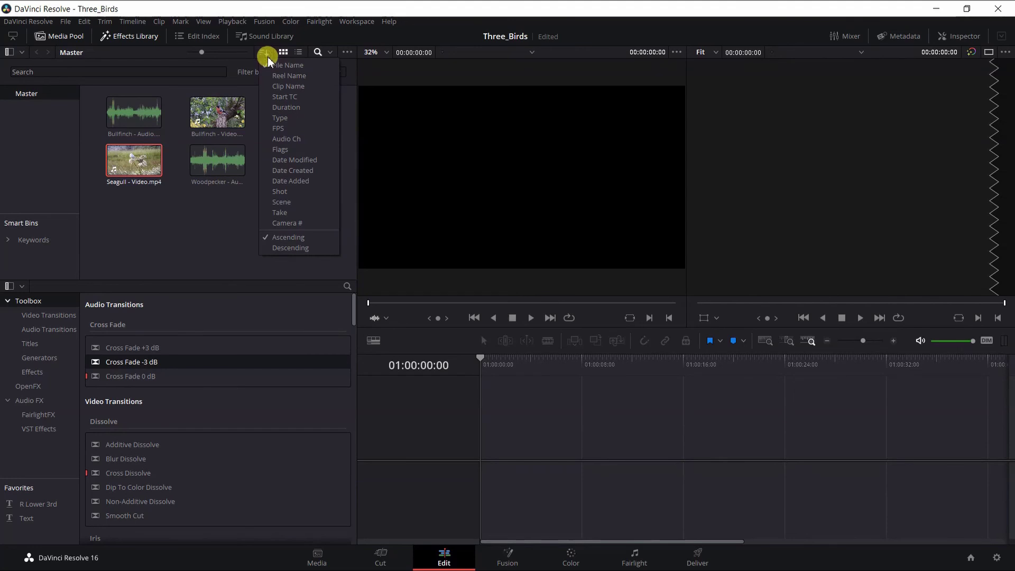
pyautogui.click(278, 247)
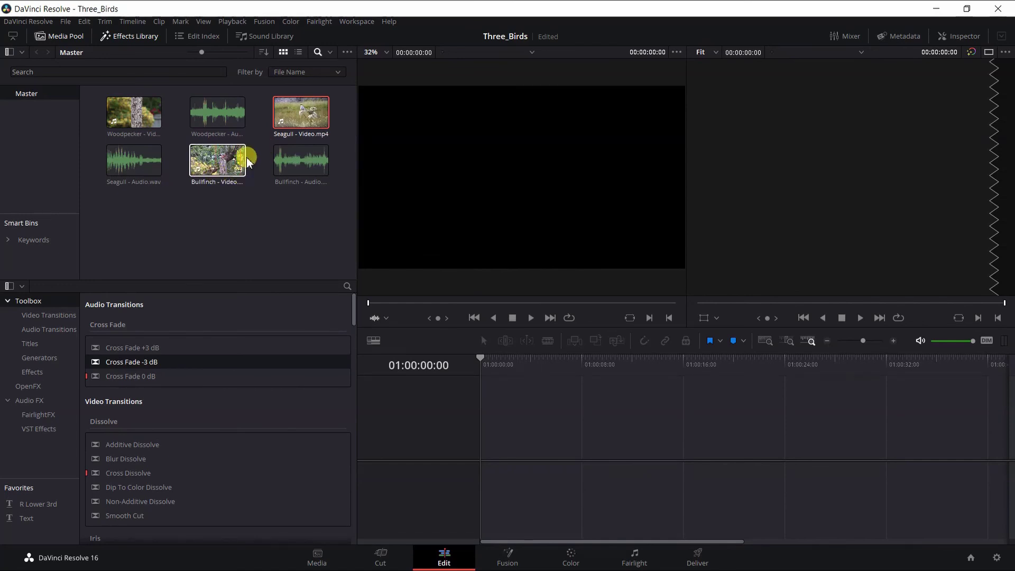
# - Show the media pool clips as a list and sort them by clip name, switching between ascending and descending and ending on ascending
pyautogui.click(299, 55)
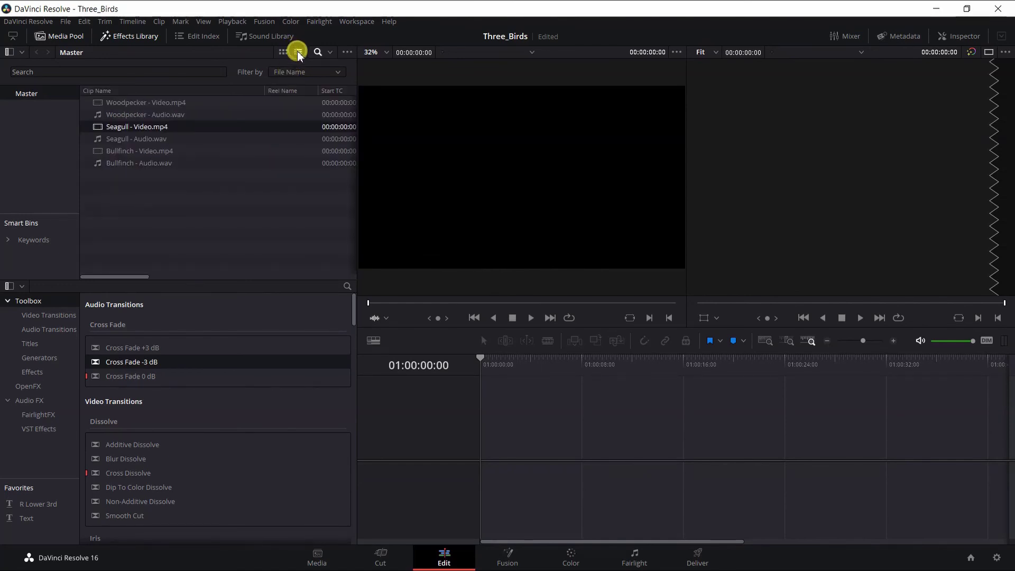
pyautogui.keyDown('ctrl'); pyautogui.click(223, 139); pyautogui.keyUp('ctrl')
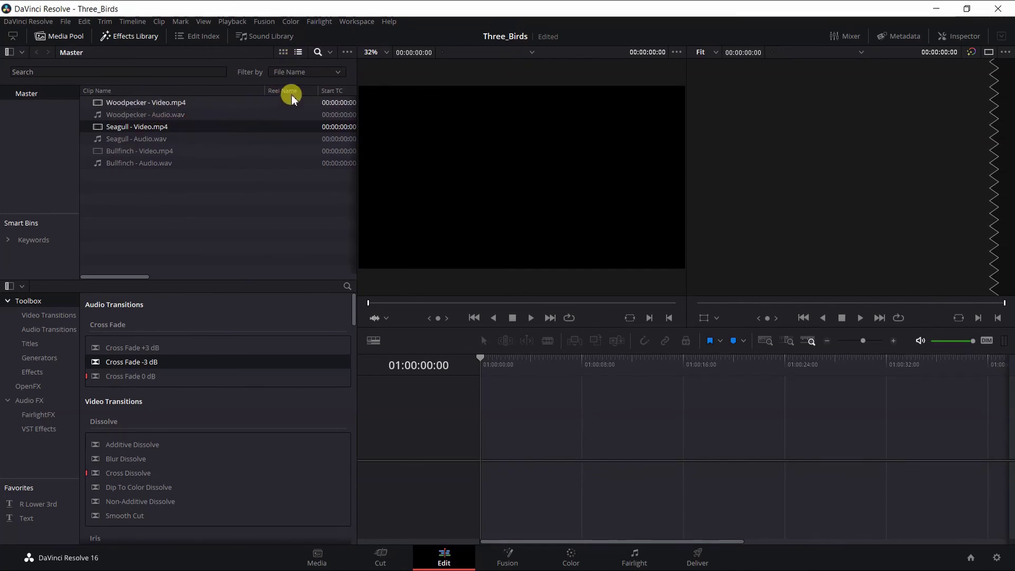
pyautogui.keyDown('ctrl'); pyautogui.click(236, 102); pyautogui.keyUp('ctrl')
pyautogui.keyDown('ctrl'); pyautogui.click(106, 95); pyautogui.keyUp('ctrl')
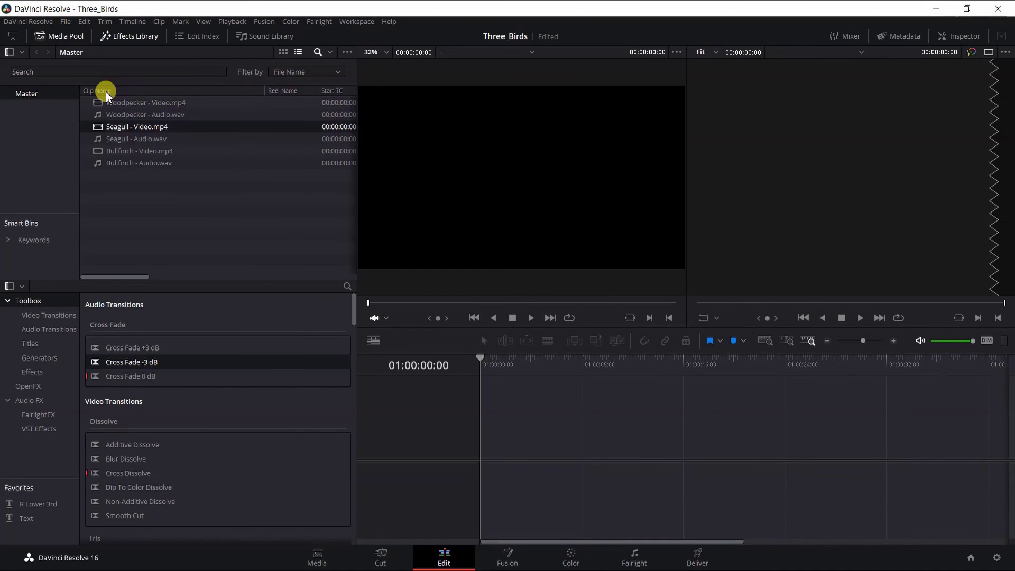
pyautogui.click(106, 93)
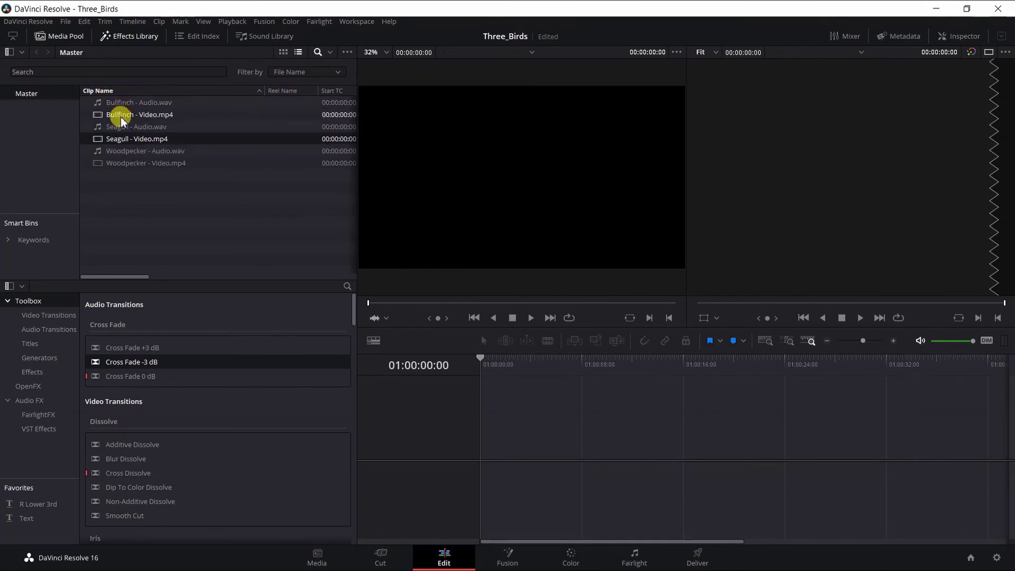
pyautogui.click(101, 92)
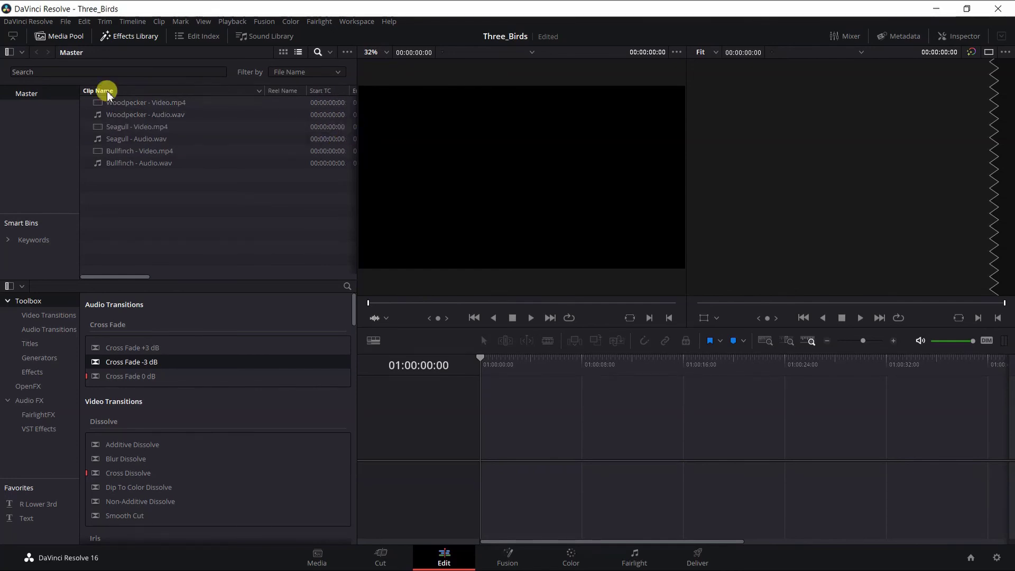
pyautogui.click(107, 92)
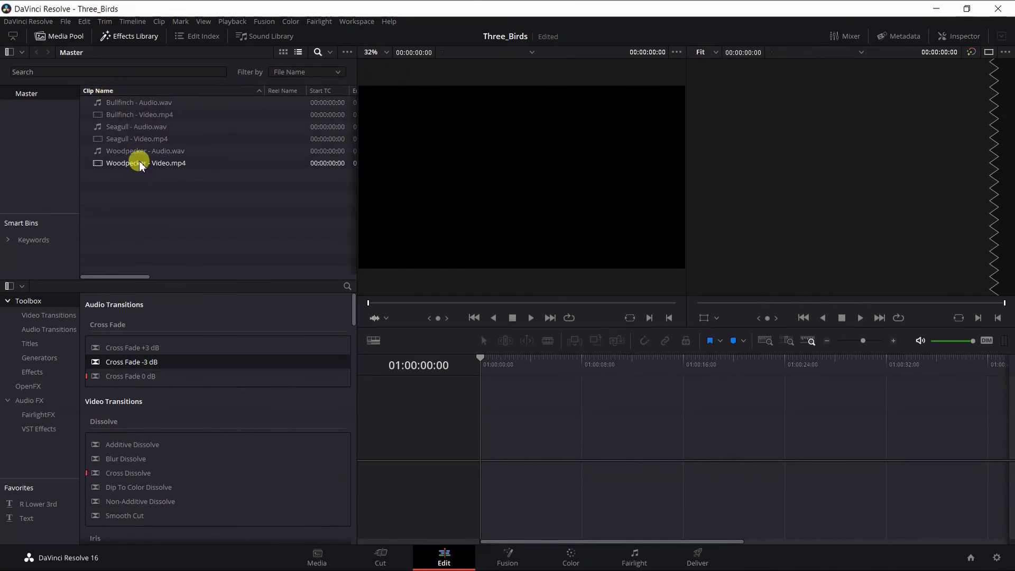
# - Return the media pool to thumbnail view and sort its clips by file name in ascending order
pyautogui.click(283, 53)
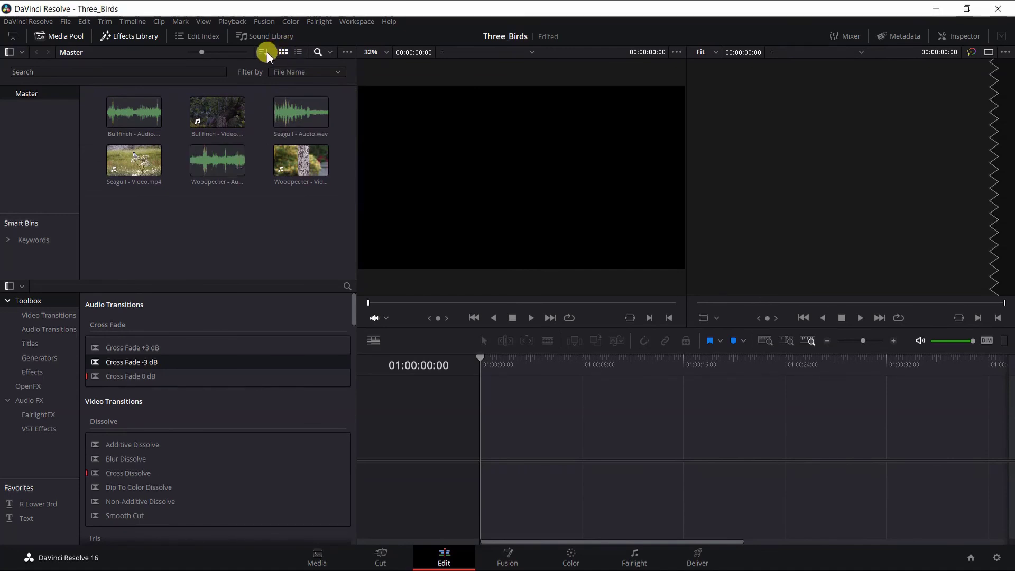
pyautogui.click(266, 52)
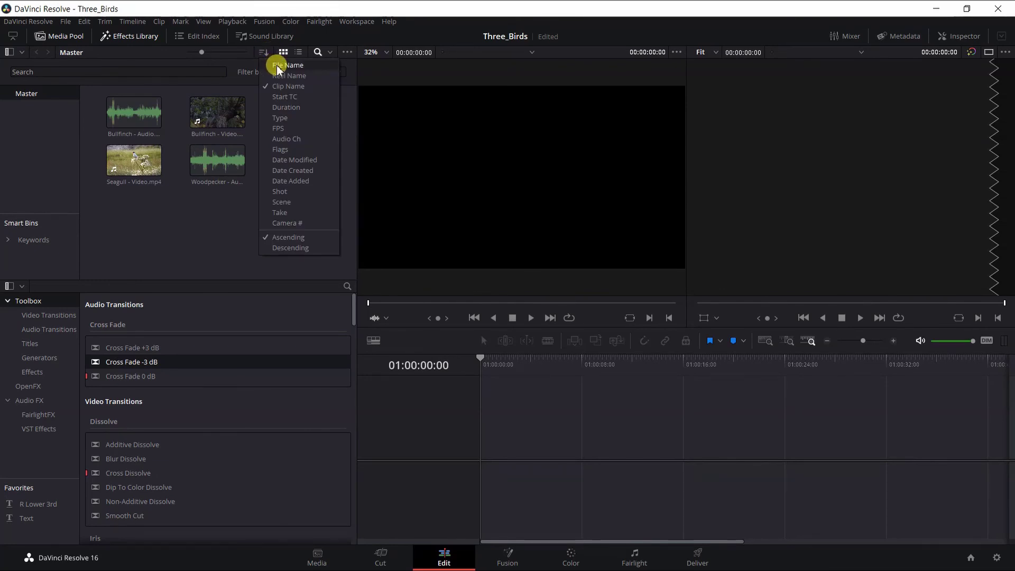
pyautogui.click(277, 67)
pyautogui.click(267, 53)
pyautogui.click(291, 236)
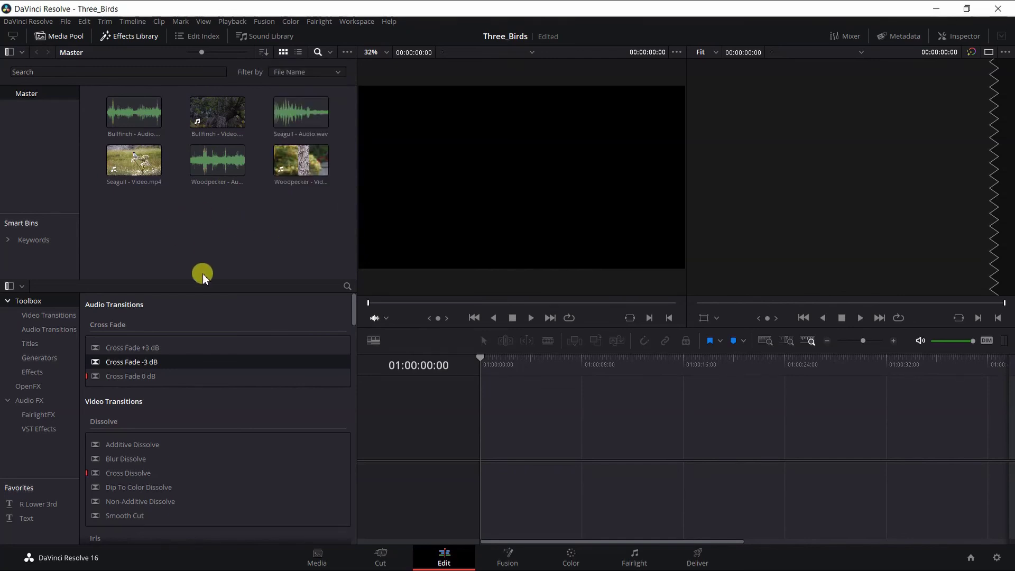
pyautogui.click(152, 135)
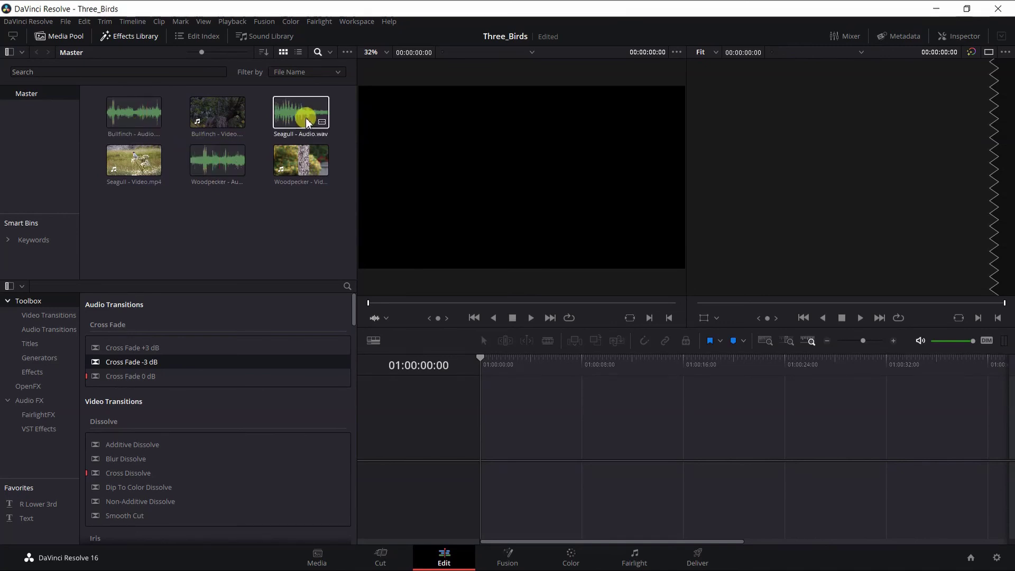
pyautogui.click(288, 123)
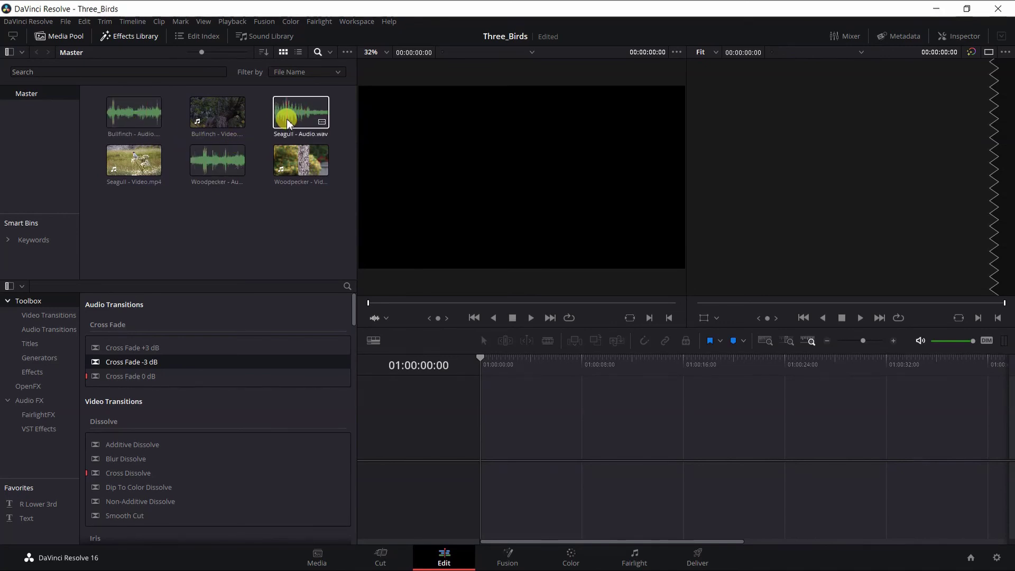
pyautogui.click(153, 129)
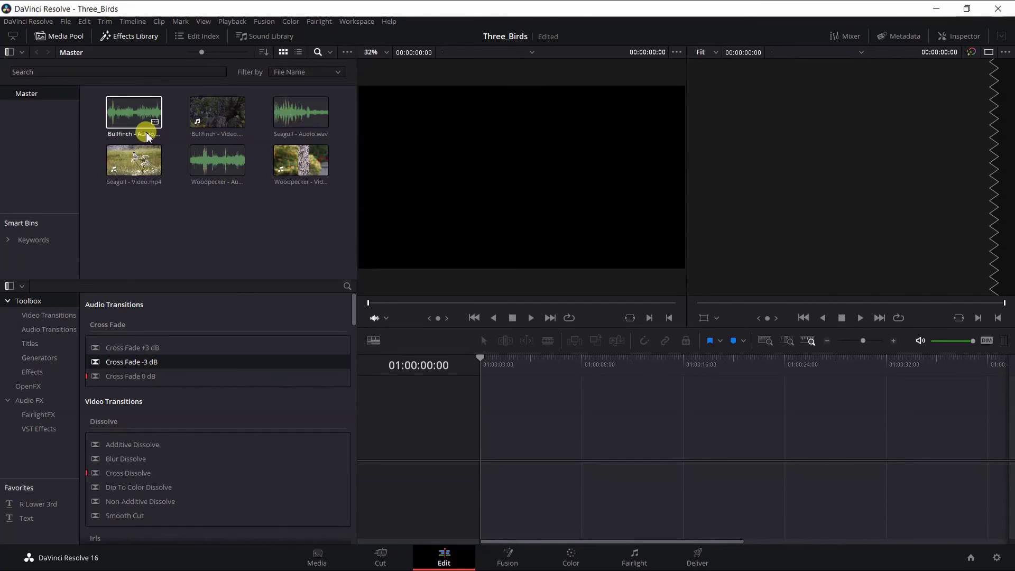
pyautogui.click(222, 166)
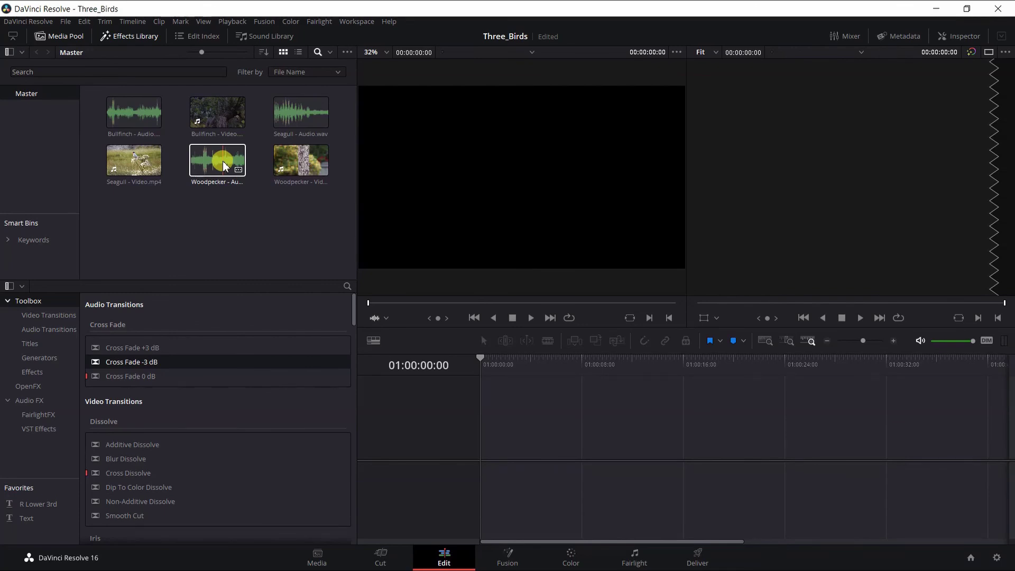
pyautogui.click(145, 119)
pyautogui.click(225, 164)
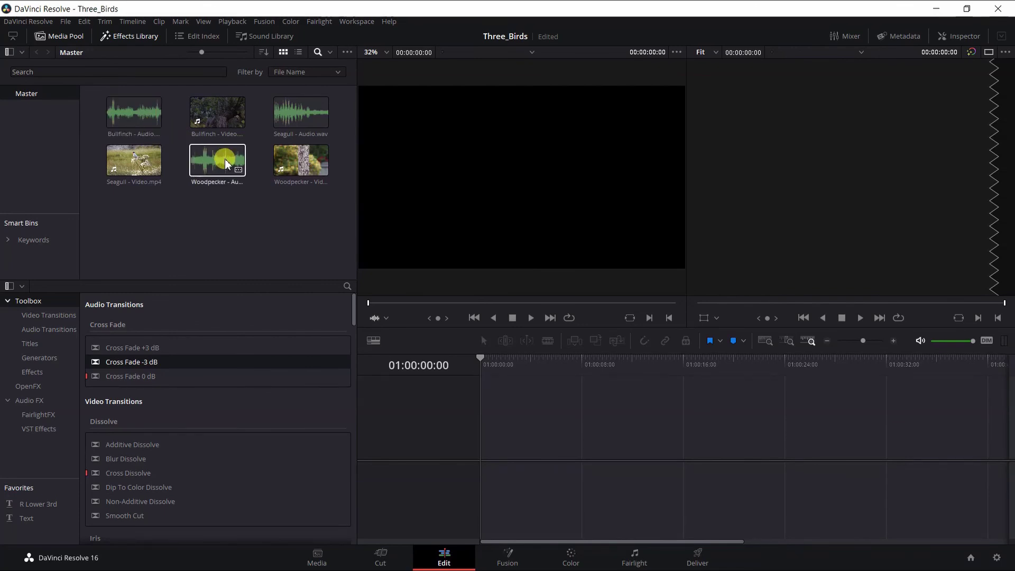
pyautogui.click(303, 120)
pyautogui.click(206, 168)
pyautogui.click(136, 127)
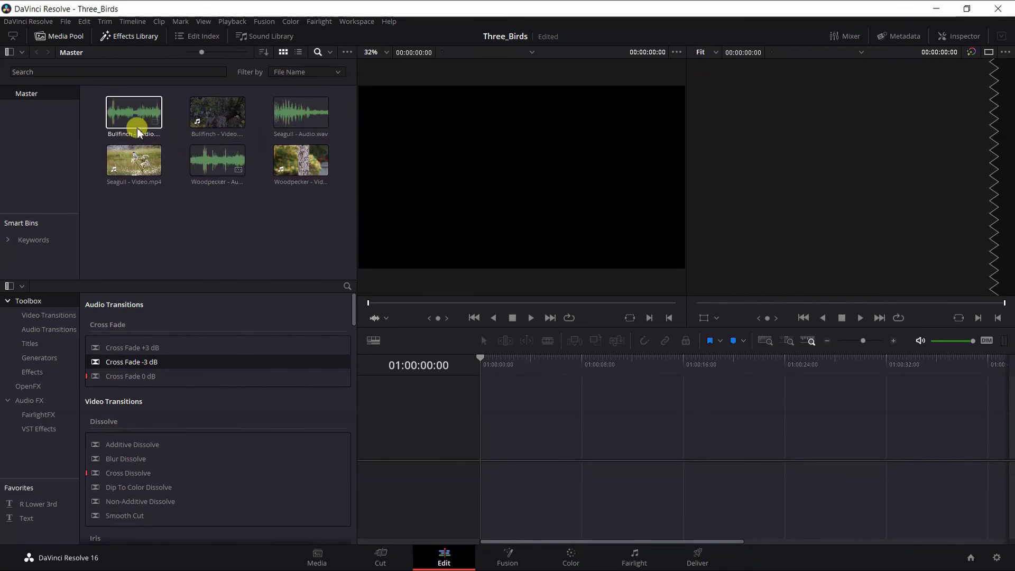
pyautogui.click(207, 167)
pyautogui.click(222, 127)
pyautogui.click(292, 167)
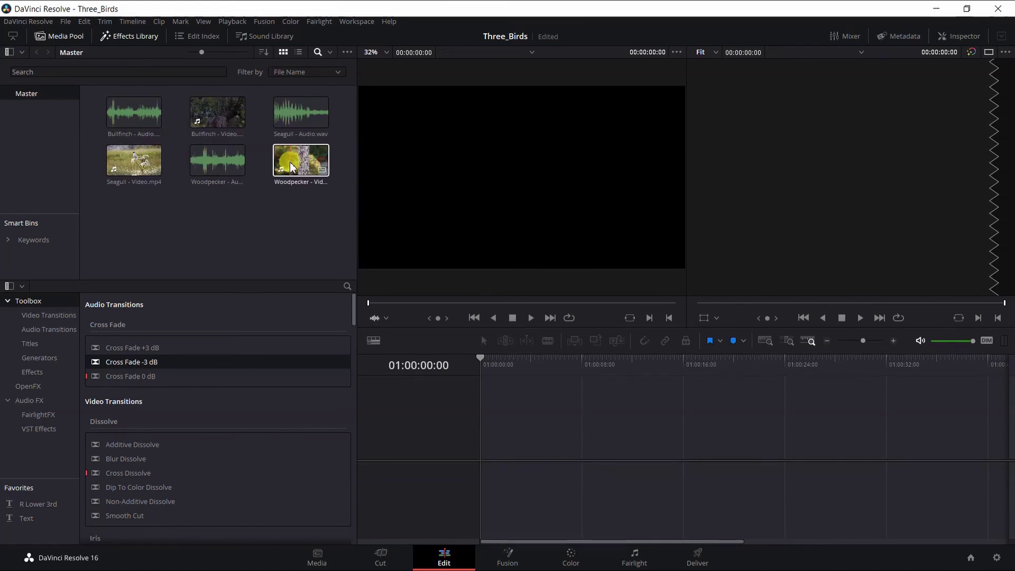
pyautogui.click(143, 168)
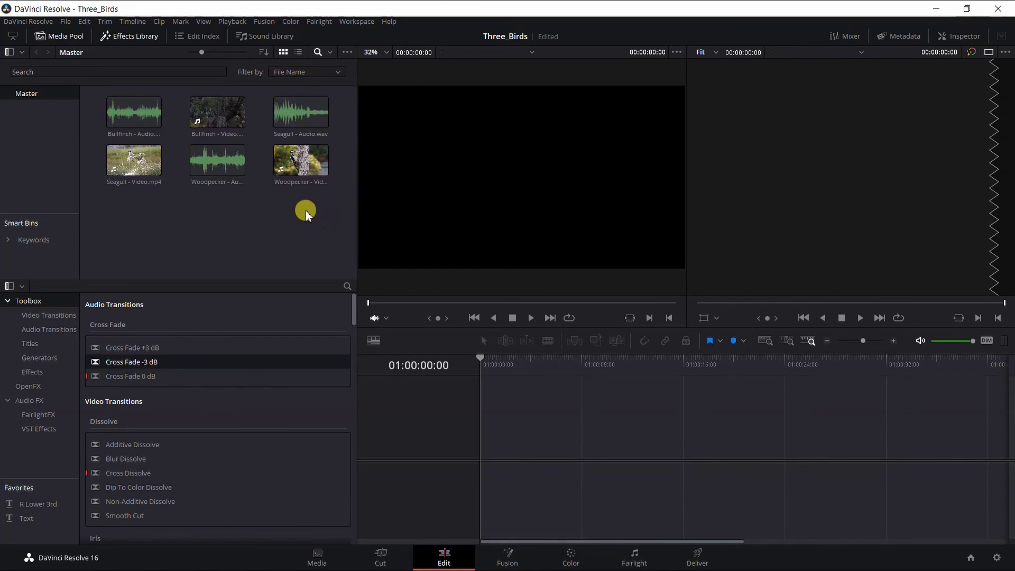
# - Use the timeline viewer to add the Bullfinch, Seagull and Woodpecker video clips together to a new timeline, and undo that edit
pyautogui.click(221, 122)
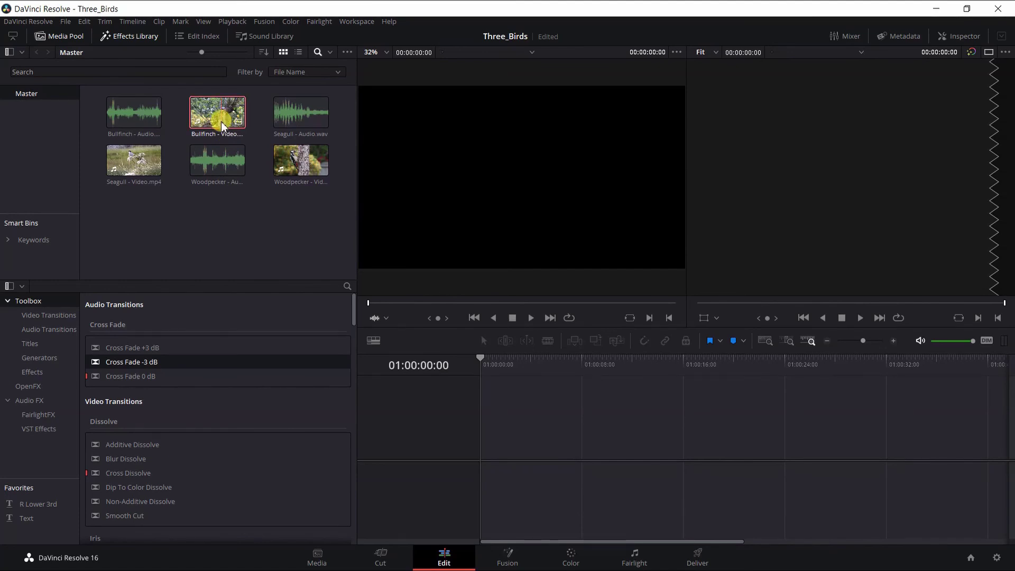
pyautogui.keyDown('ctrl'); pyautogui.click(127, 168); pyautogui.keyUp('ctrl')
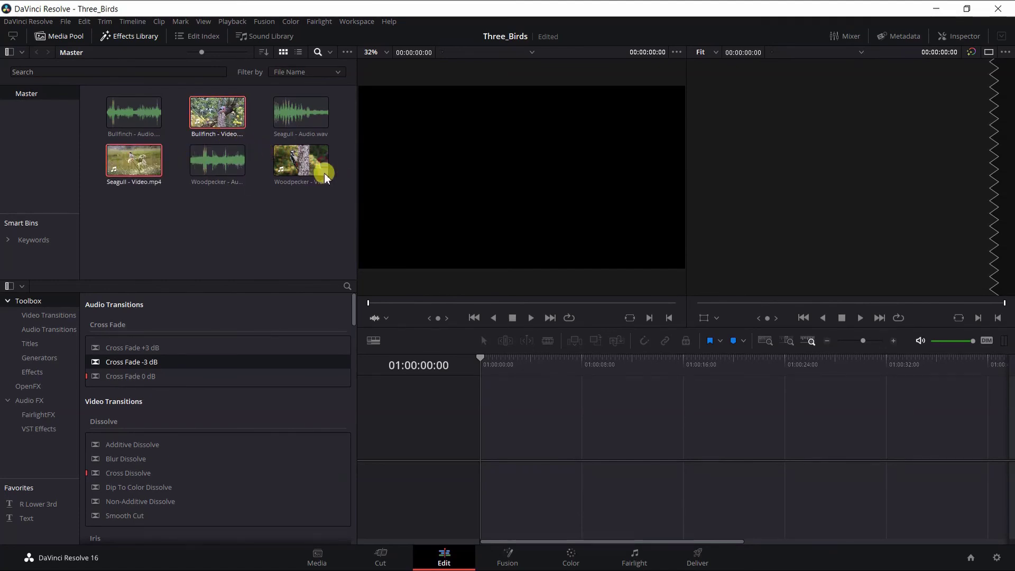
pyautogui.keyDown('ctrl'); pyautogui.click(292, 164); pyautogui.keyUp('ctrl')
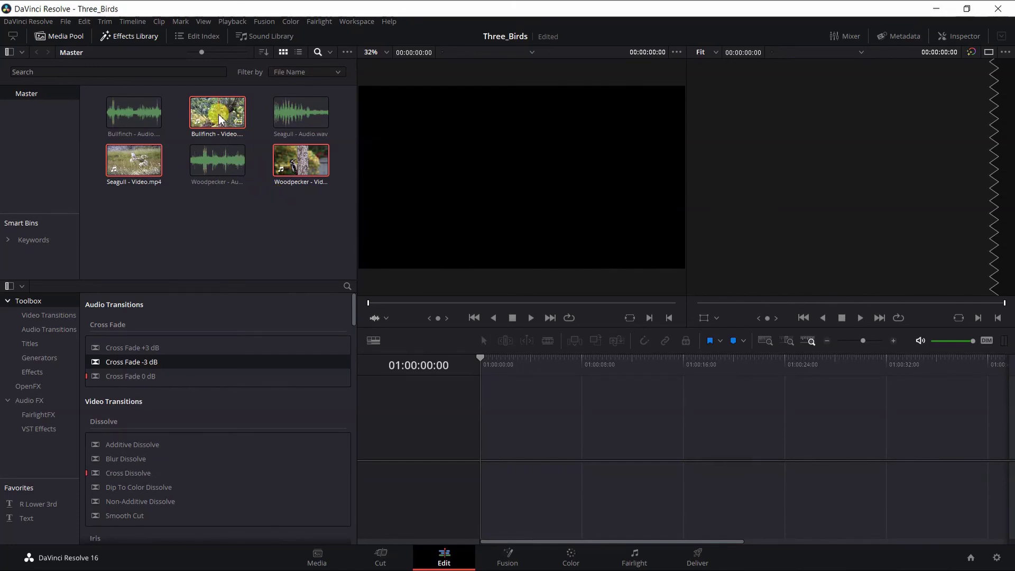
pyautogui.moveTo(220, 120); pyautogui.dragTo(963, 195)
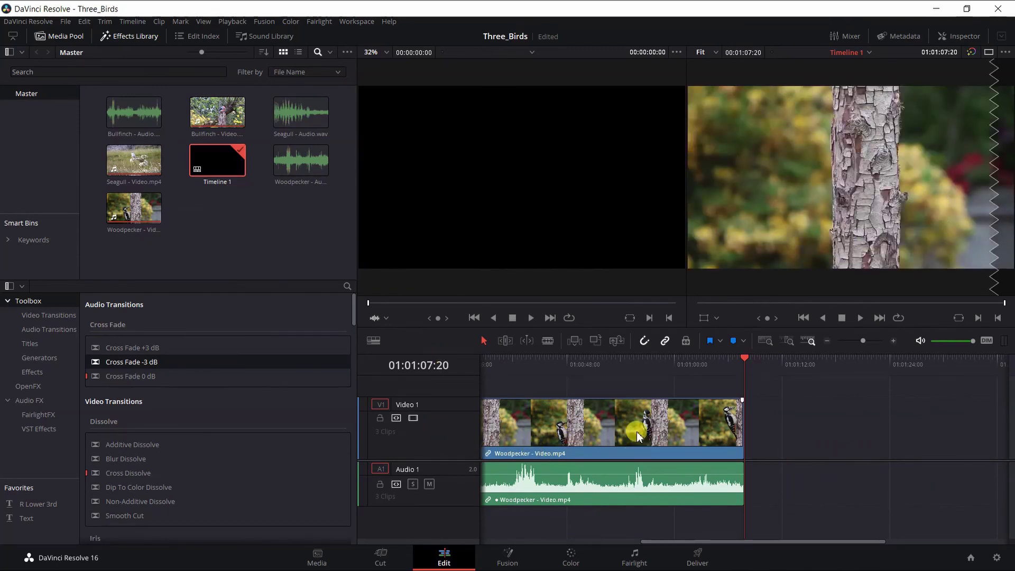
pyautogui.moveTo(646, 542); pyautogui.dragTo(465, 552)
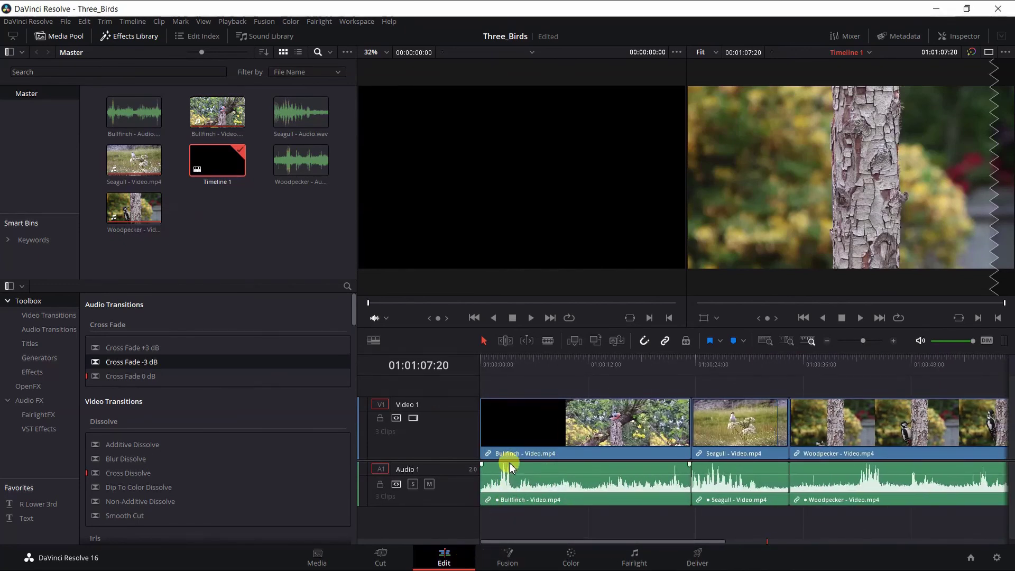
pyautogui.moveTo(512, 542)
pyautogui.mouseDown()
pyautogui.moveTo(761, 543)
pyautogui.moveTo(506, 541)
pyautogui.mouseUp()
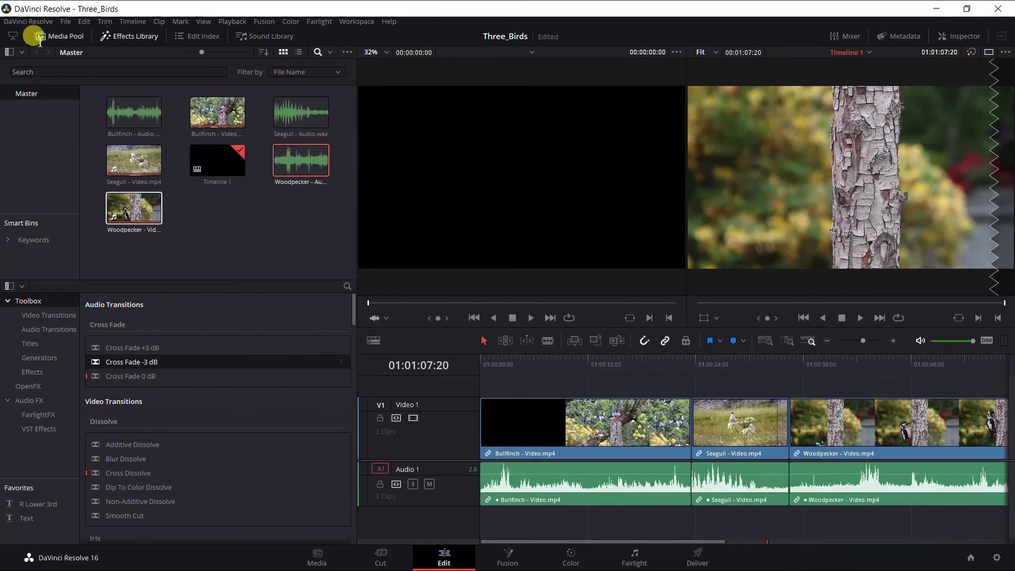
pyautogui.click(84, 21)
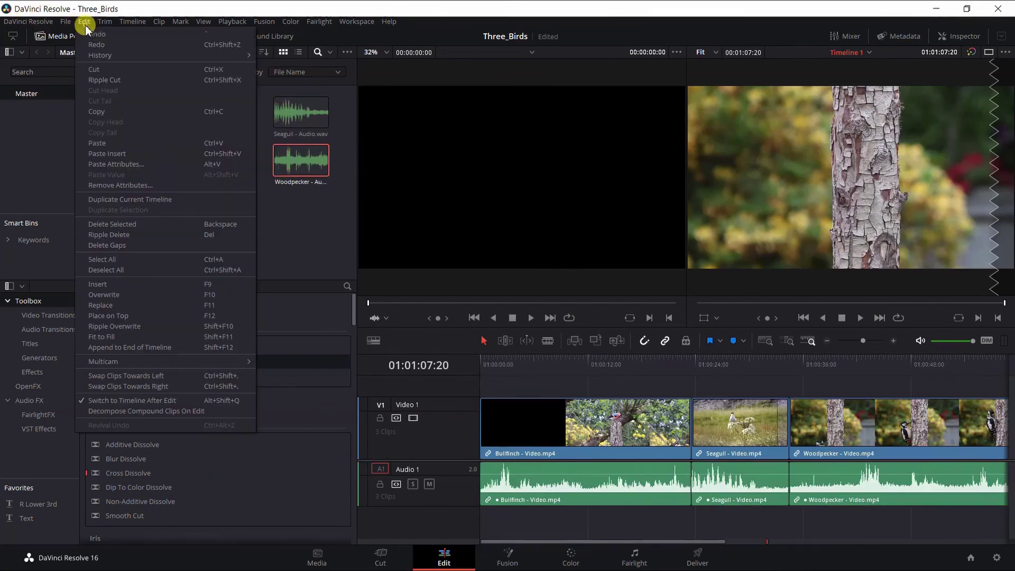
pyautogui.press('Escape')
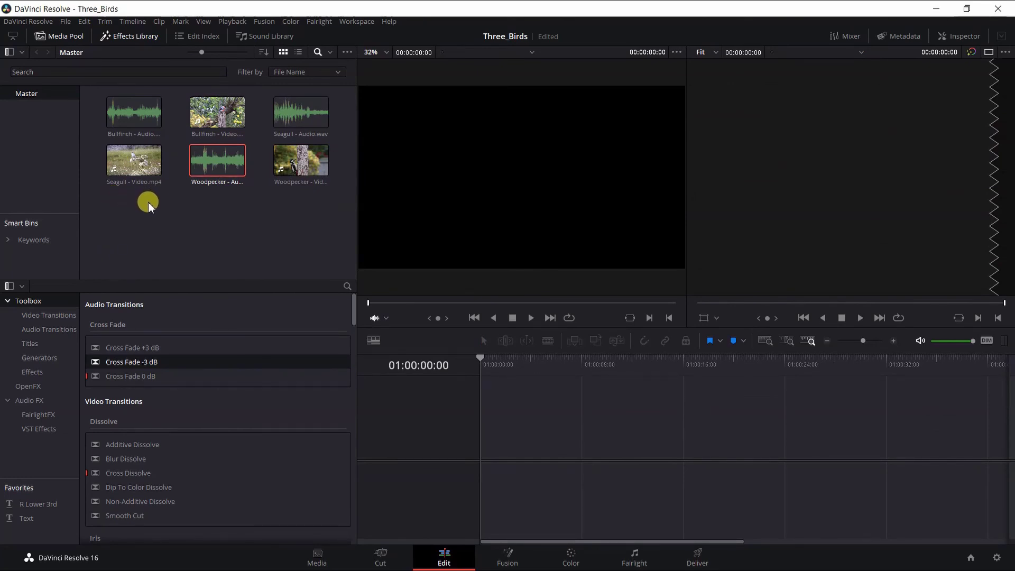
# - Place the Bullfinch, Seagull and Woodpecker video clips together at the start of the empty timeline area, and undo that edit
pyautogui.click(216, 121)
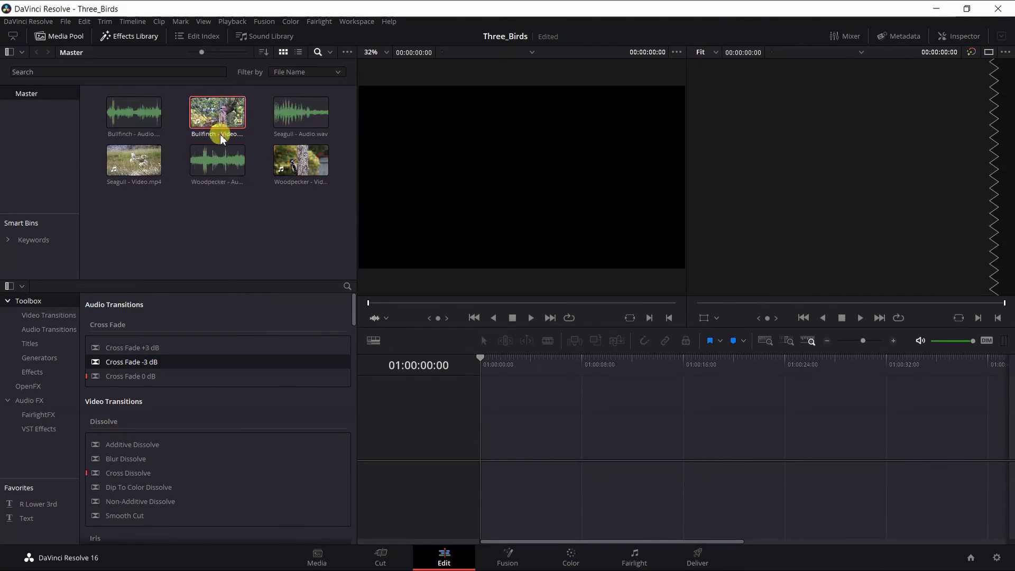
pyautogui.keyDown('ctrl'); pyautogui.click(142, 166); pyautogui.keyUp('ctrl')
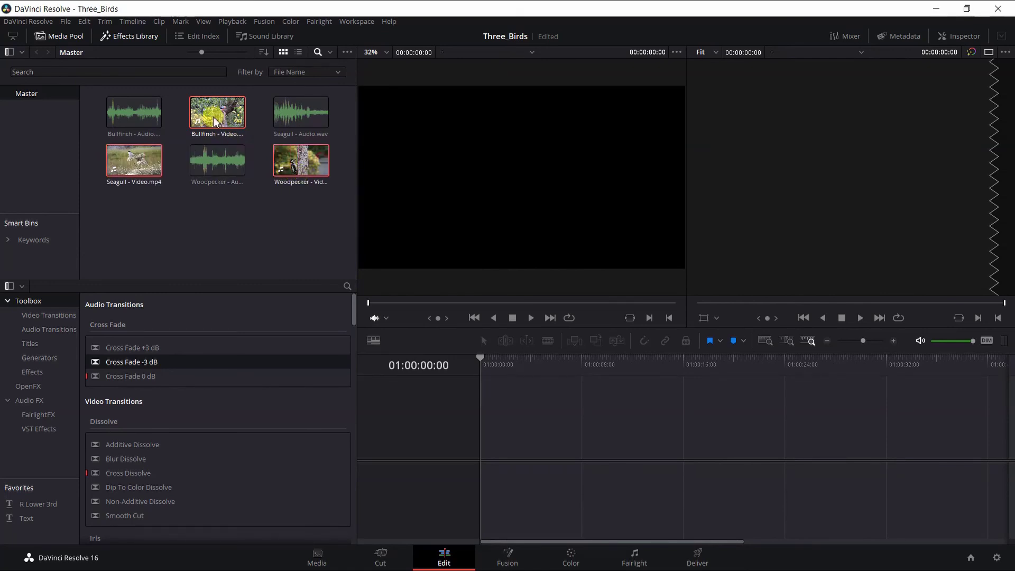
pyautogui.moveTo(218, 117); pyautogui.dragTo(479, 426)
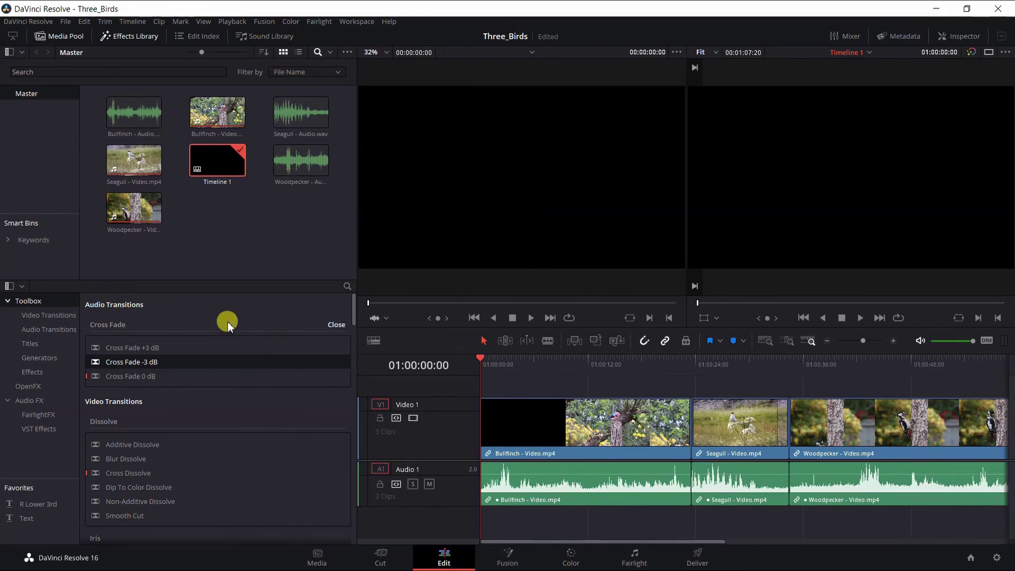
pyautogui.click(85, 24)
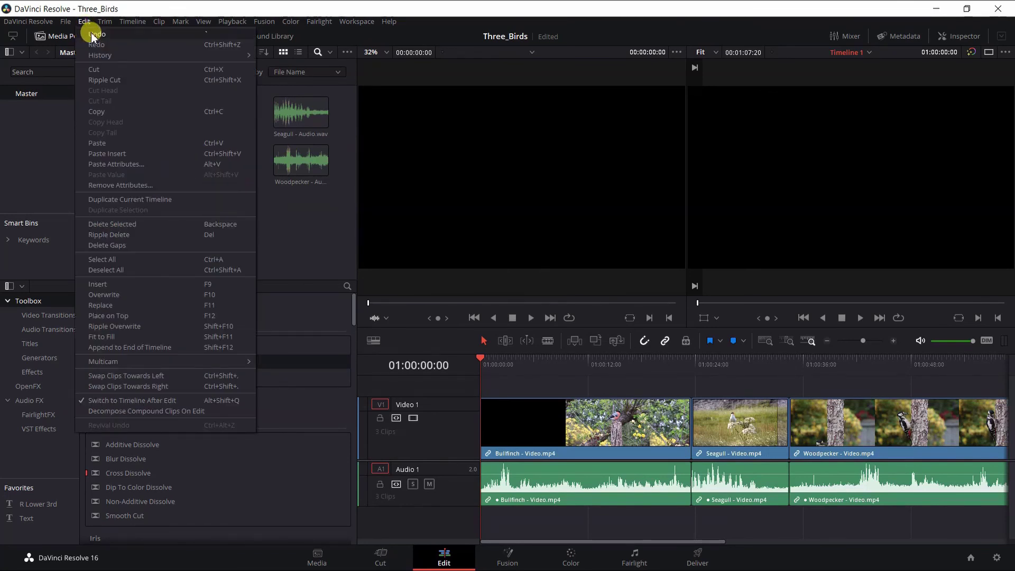
pyautogui.click(95, 34)
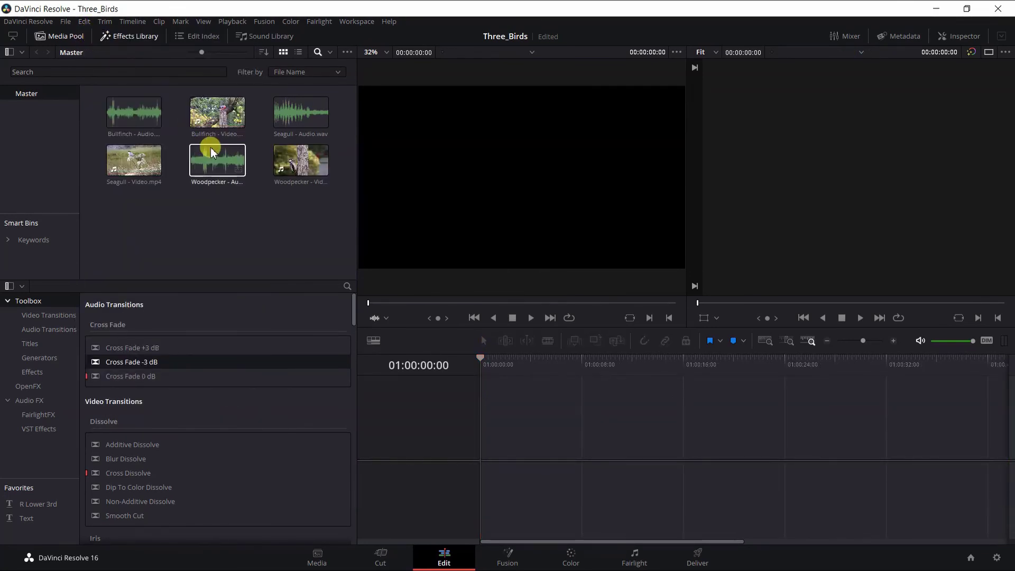
# - Place only Bullfinch - Video.mp4 at the start of the empty timeline area to create a timeline
pyautogui.click(213, 122)
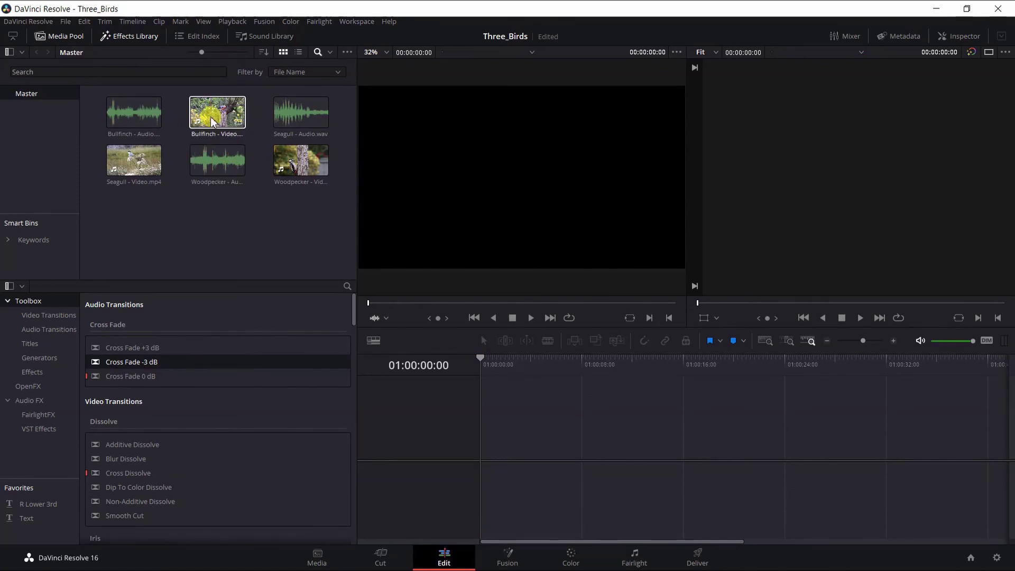
pyautogui.moveTo(213, 123); pyautogui.dragTo(476, 418)
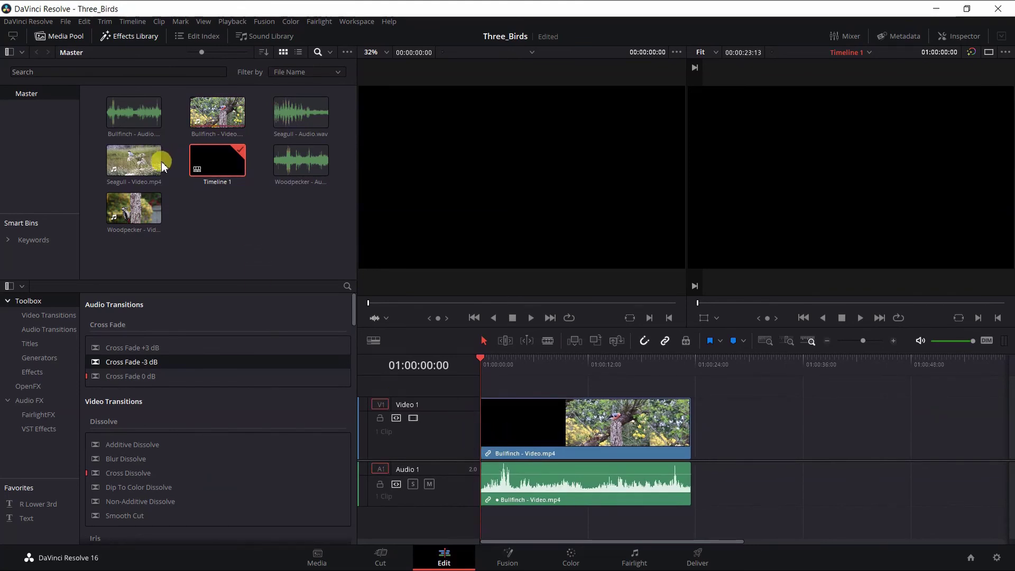
# - Place Seagull - Video.mp4 directly after the Bullfinch clip on Timeline 1, followed directly by Woodpecker - Video.mp4
pyautogui.moveTo(135, 172); pyautogui.dragTo(697, 441)
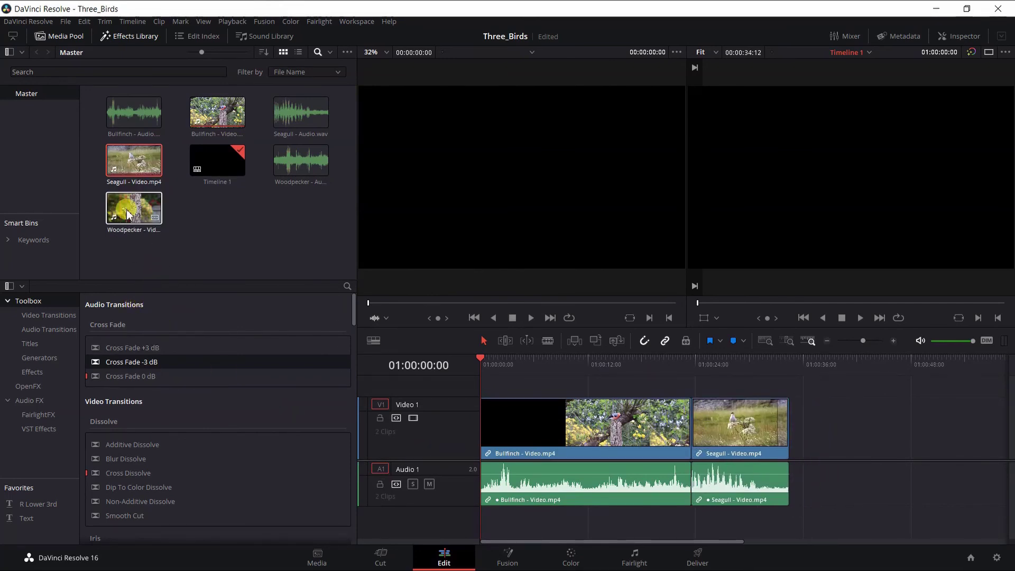
pyautogui.moveTo(129, 214); pyautogui.dragTo(785, 428)
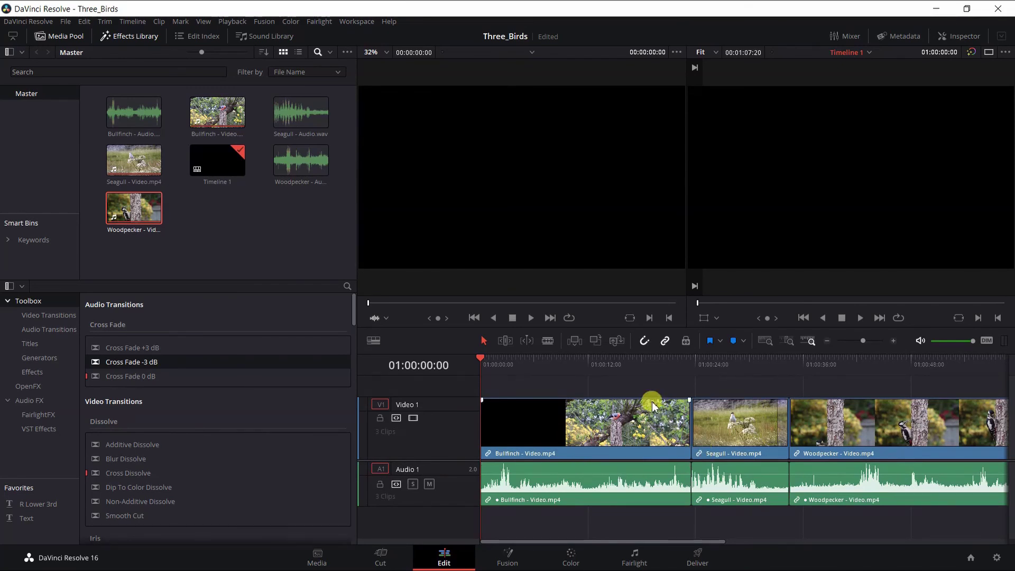
pyautogui.click(645, 342)
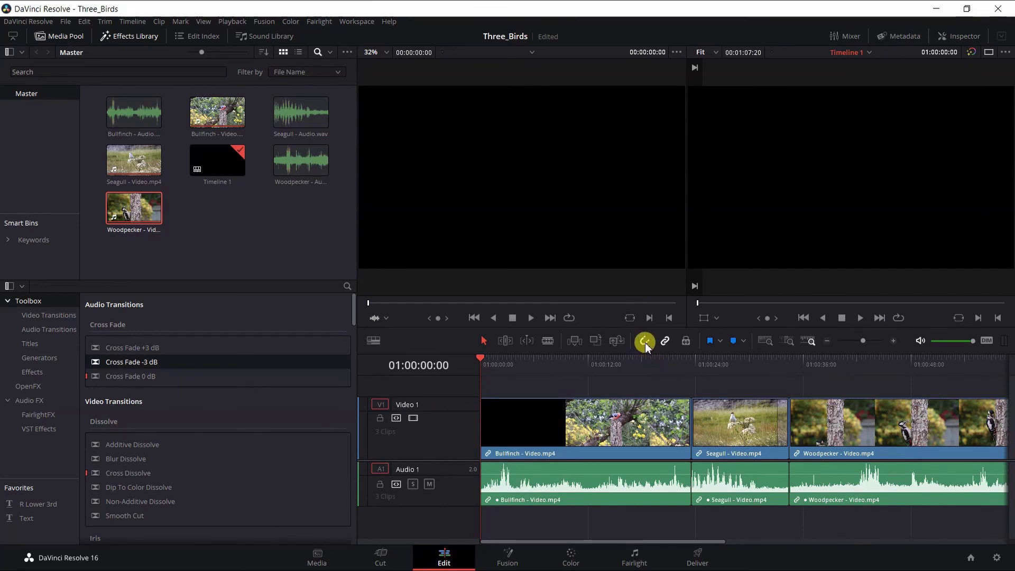
pyautogui.click(584, 488)
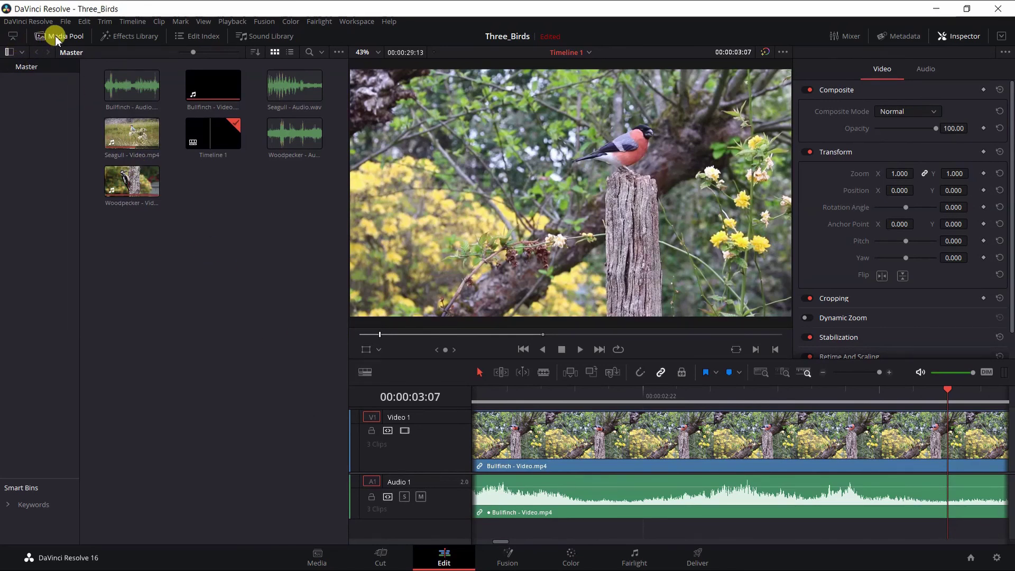
# - Switch the media pool to half height and back to full height, and hide and show it twice
pyautogui.click(12, 41)
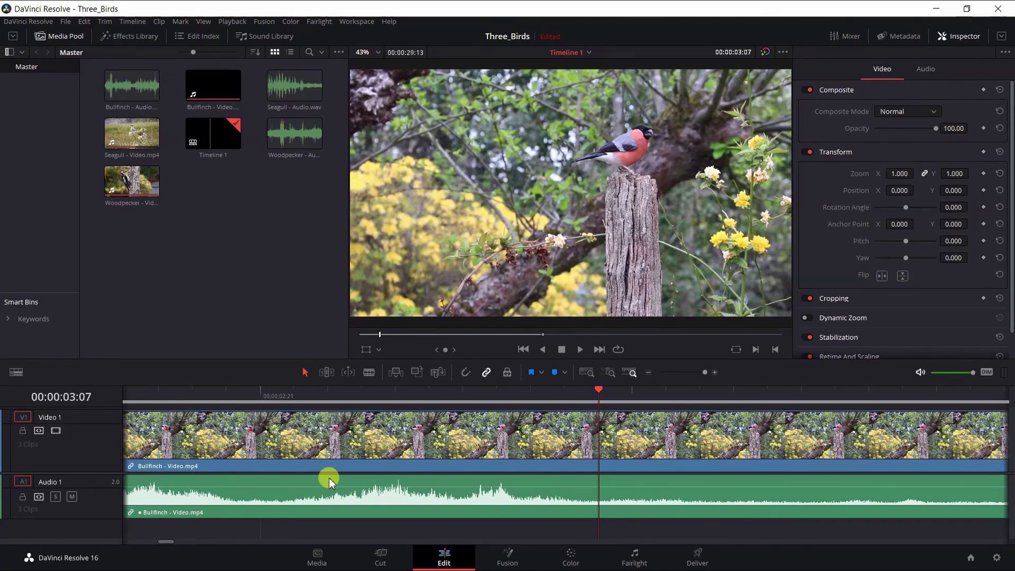
pyautogui.click(14, 36)
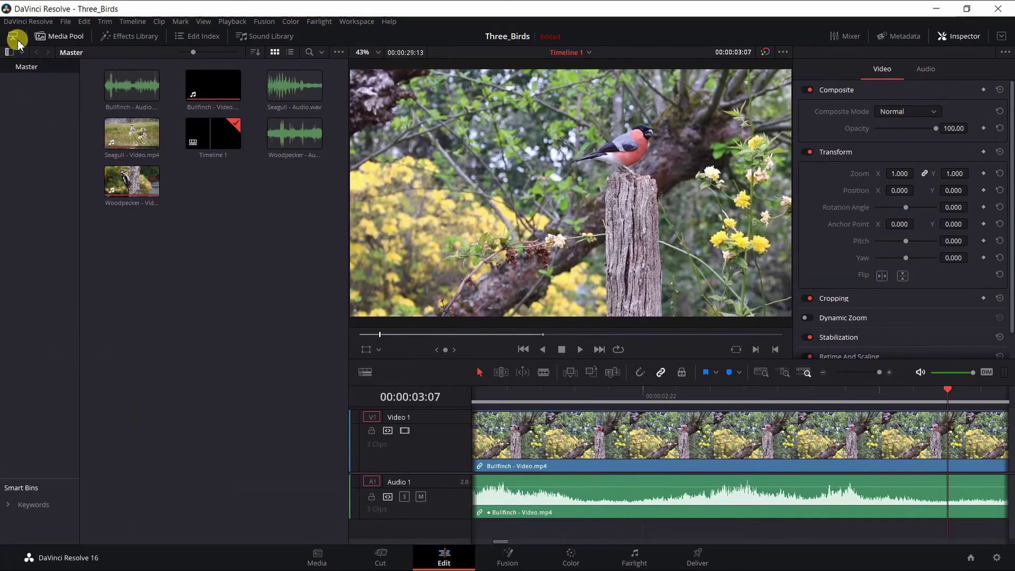
pyautogui.click(62, 37)
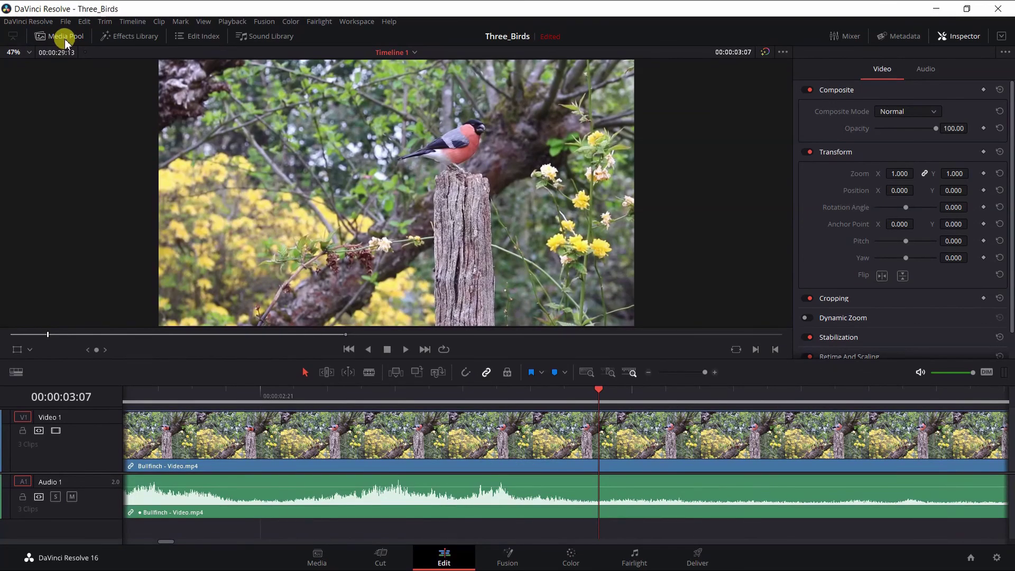
pyautogui.click(65, 38)
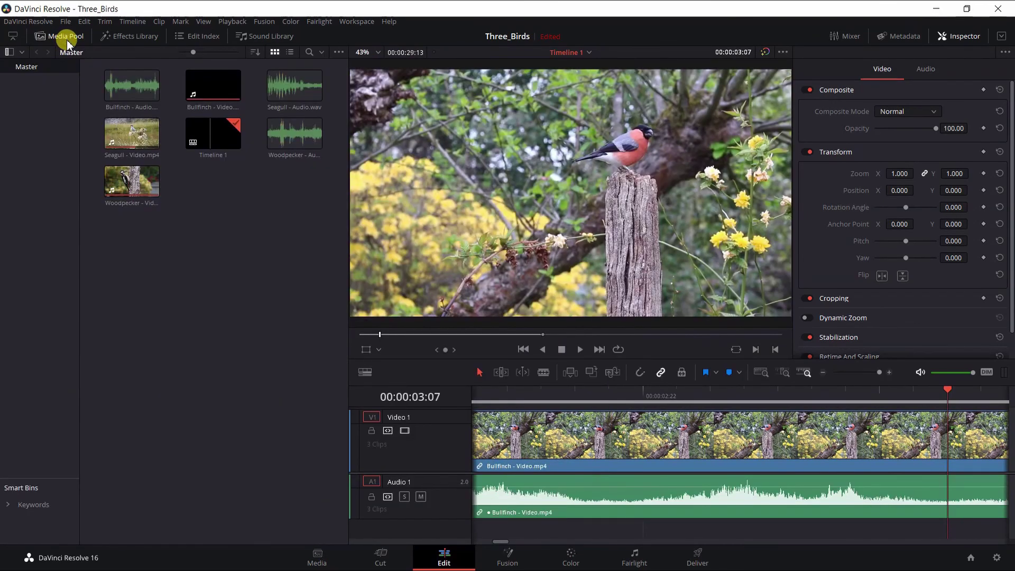
pyautogui.click(66, 40)
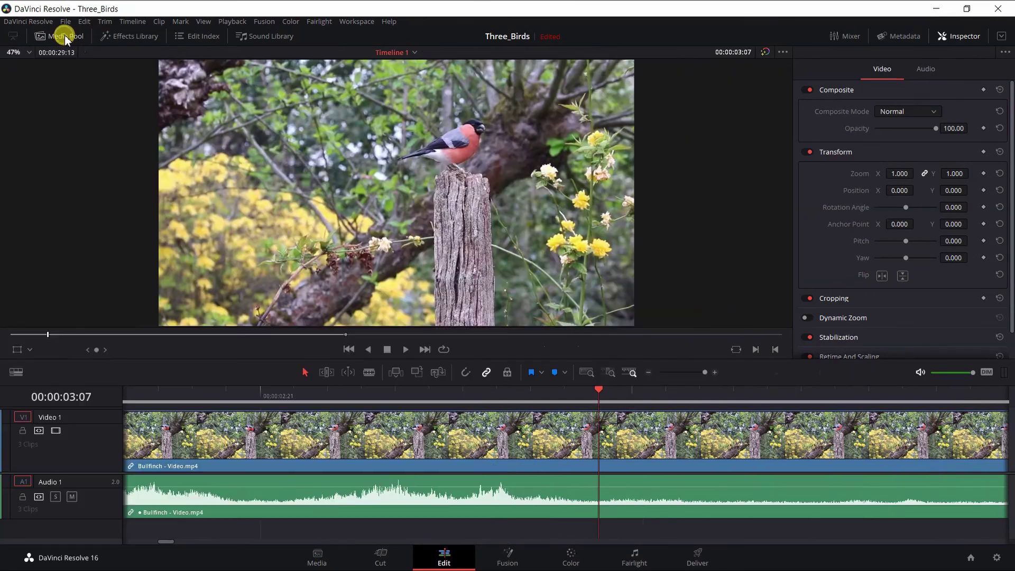
pyautogui.click(66, 38)
# - View the Effects Library, Edit Index and Sound Library in turn, and return to the media pool
pyautogui.click(130, 37)
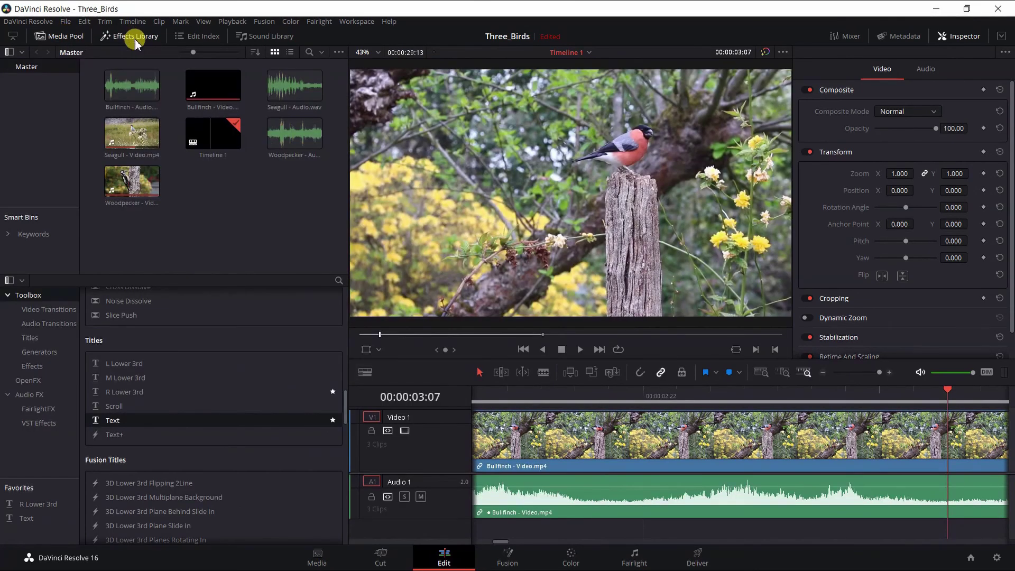
pyautogui.click(187, 39)
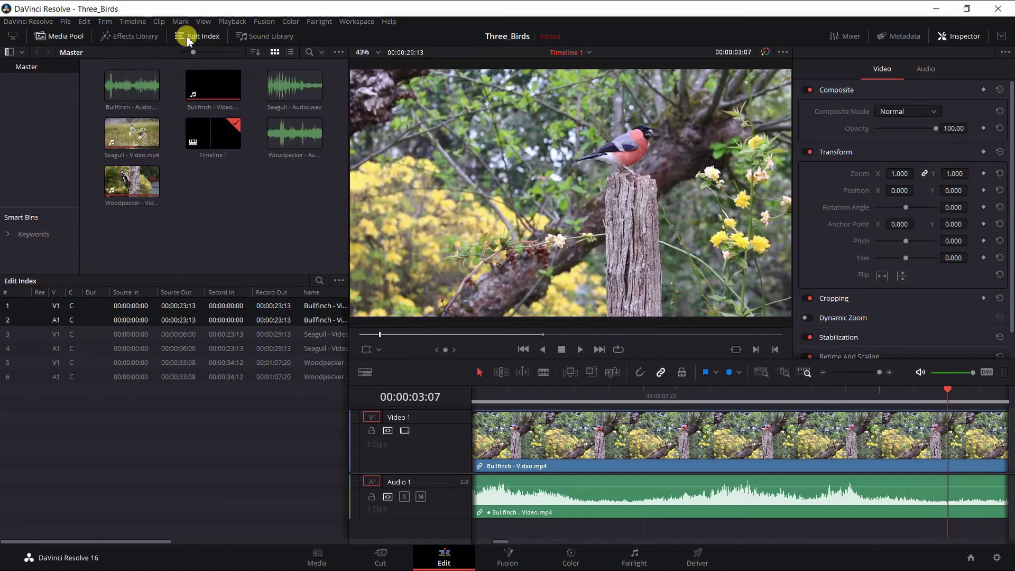
pyautogui.click(267, 39)
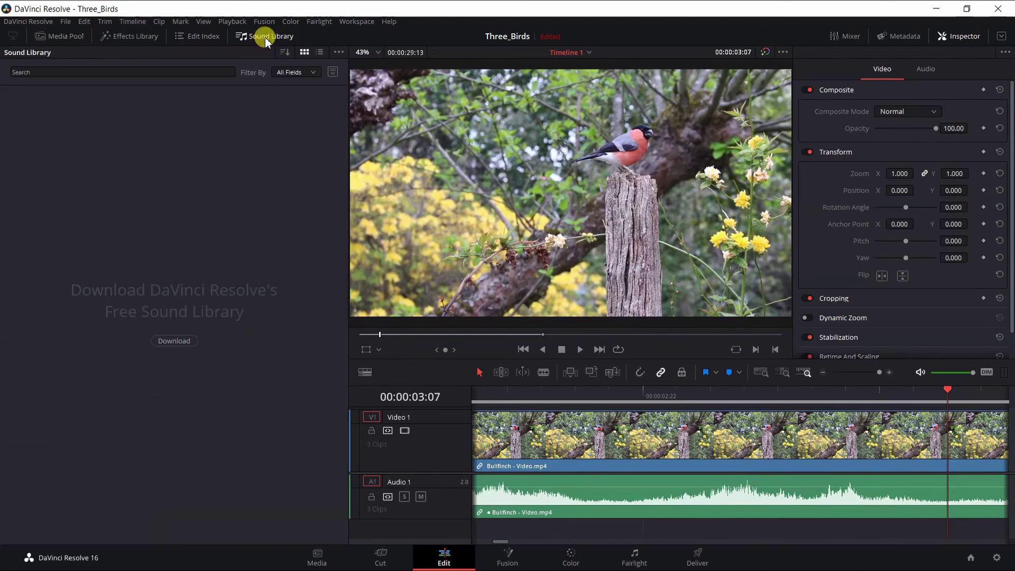
pyautogui.click(68, 37)
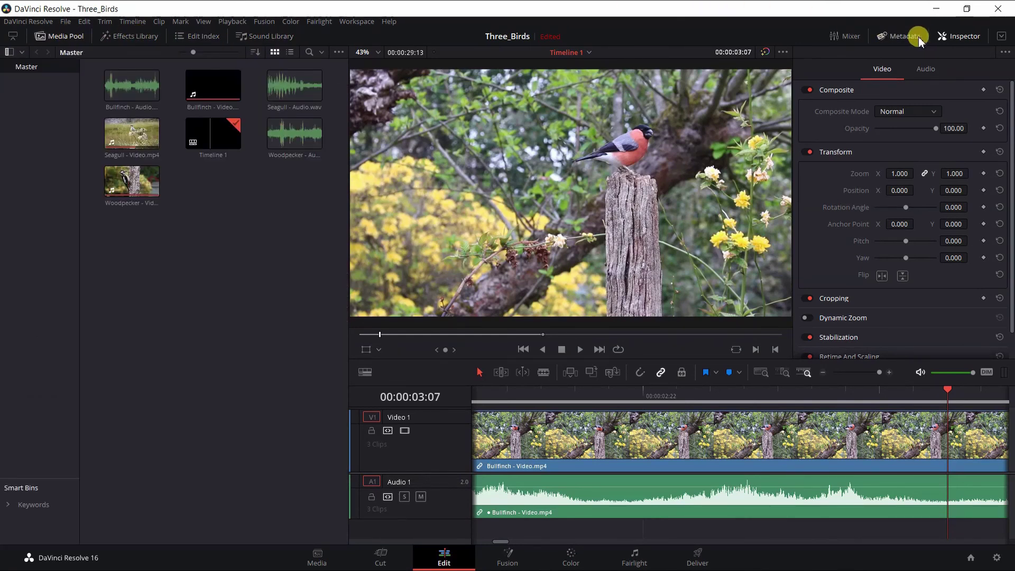
# - View the audio mixer and the clip metadata in turn, closing each one again
pyautogui.click(857, 42)
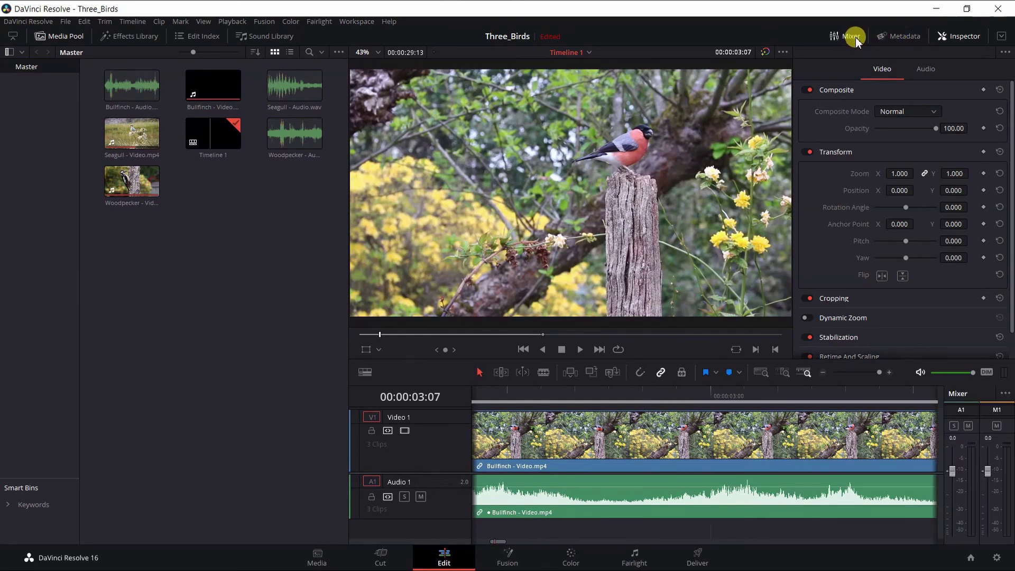
pyautogui.click(857, 42)
pyautogui.click(897, 40)
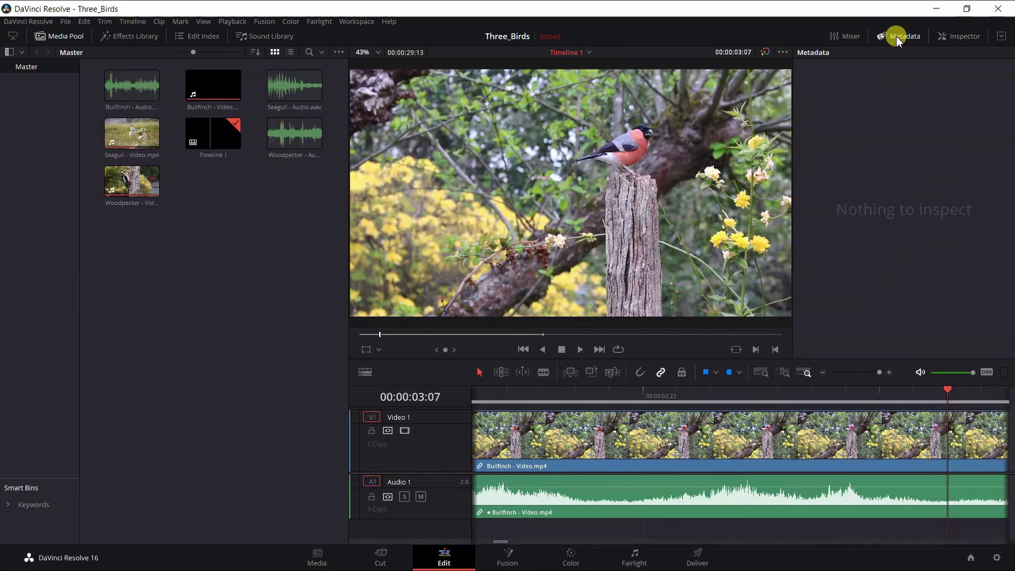
pyautogui.click(897, 40)
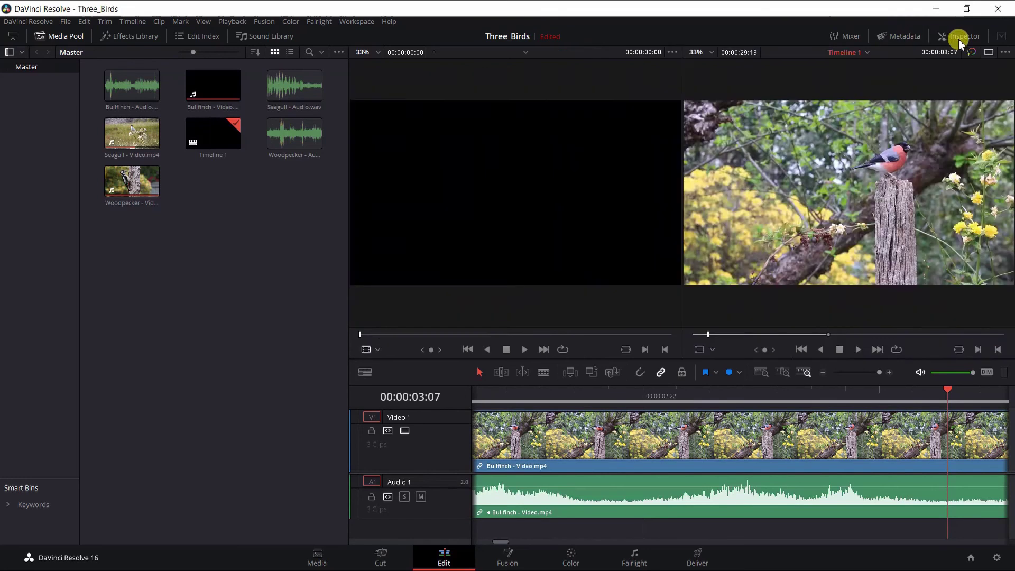
# - Reopen the Inspector, expand it to full height and restore its half height
pyautogui.click(960, 42)
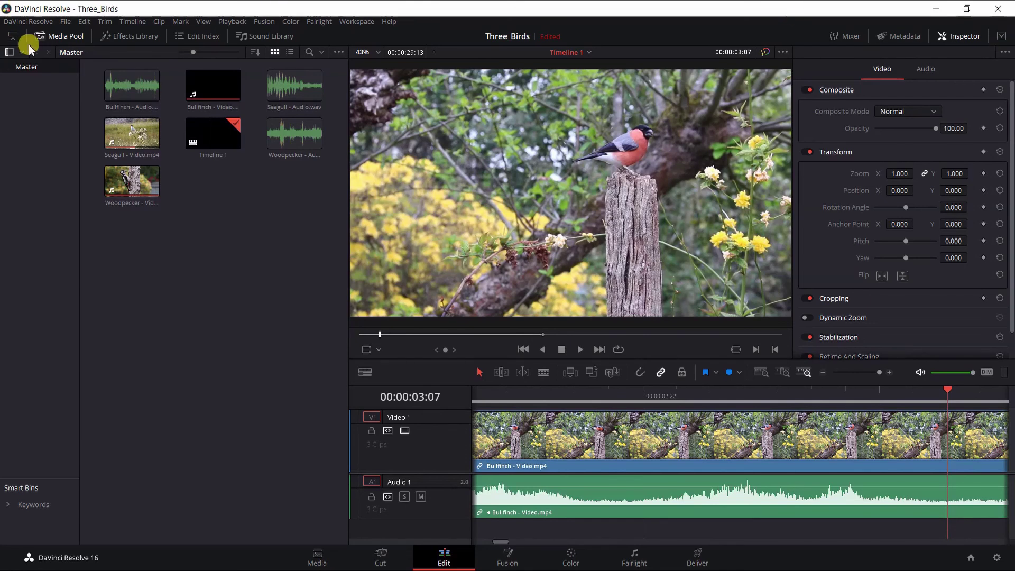
pyautogui.click(1002, 38)
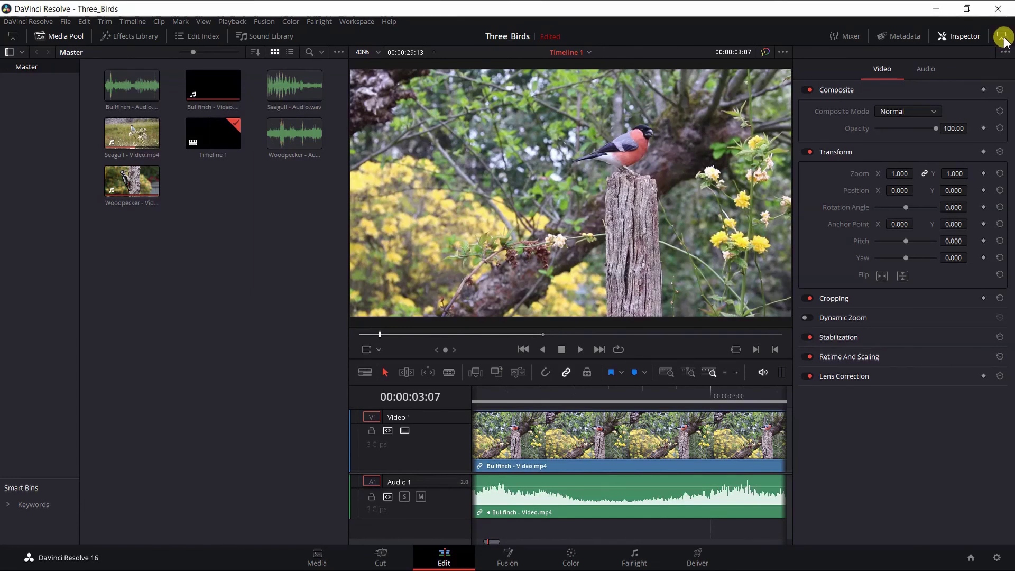
pyautogui.click(1003, 38)
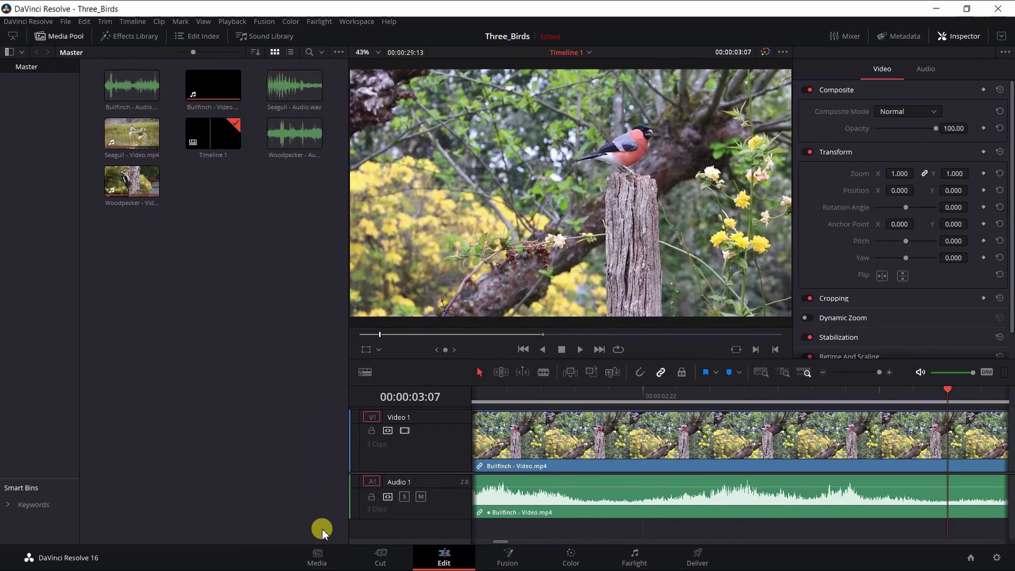
# - View the Media and Cut pages and return to the Edit page
pyautogui.click(319, 556)
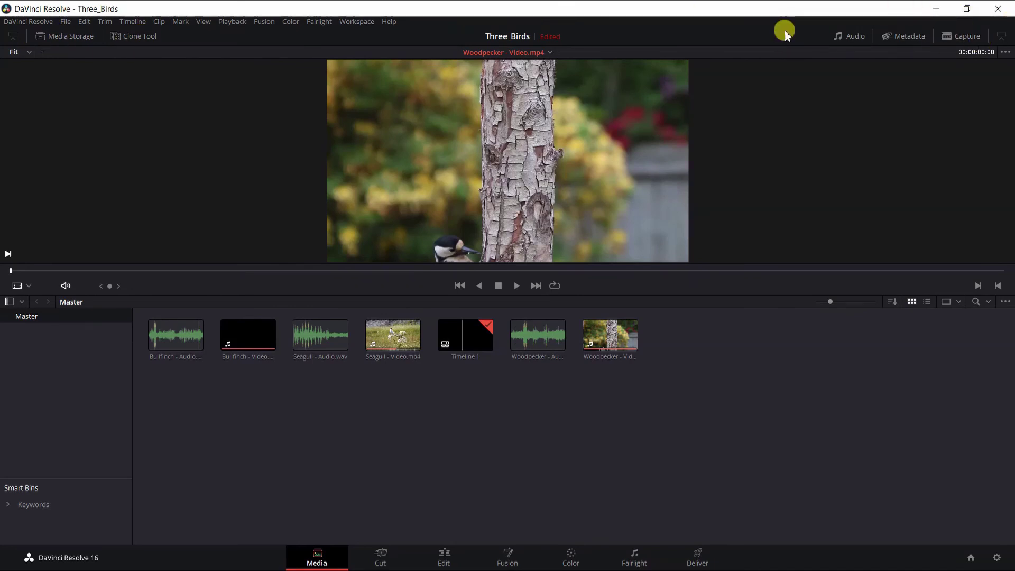
pyautogui.click(382, 556)
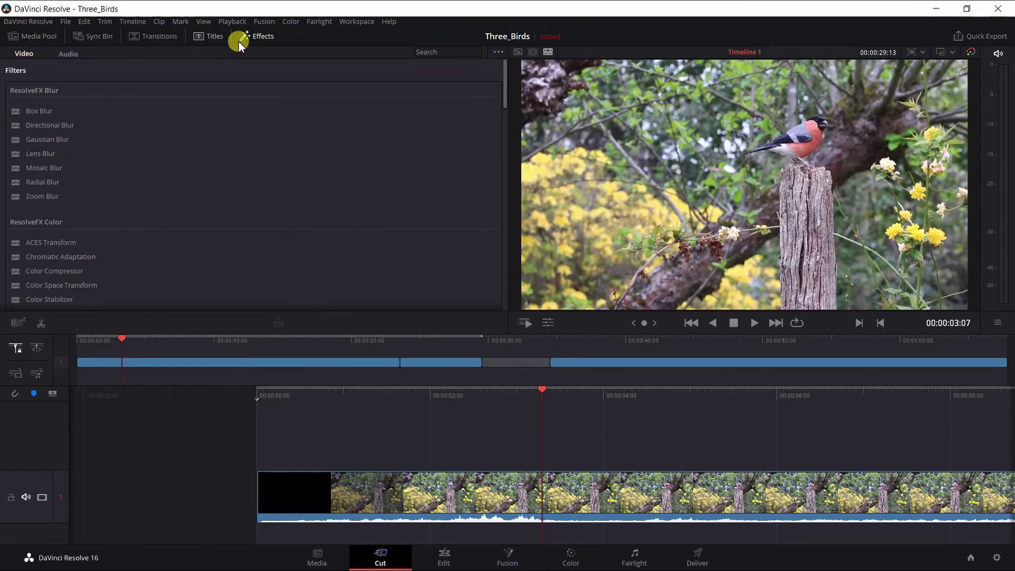
pyautogui.click(449, 560)
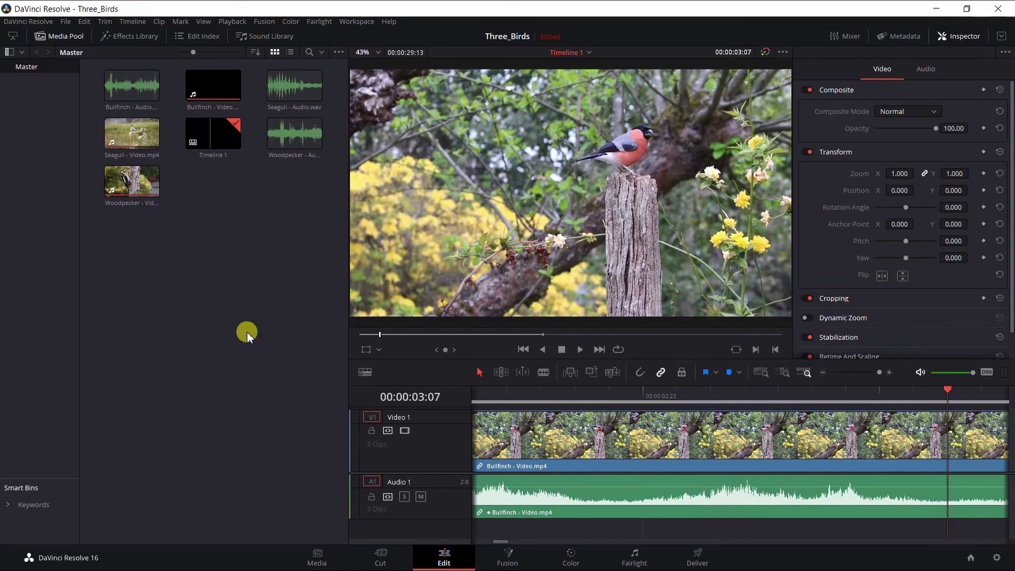
pyautogui.click(356, 24)
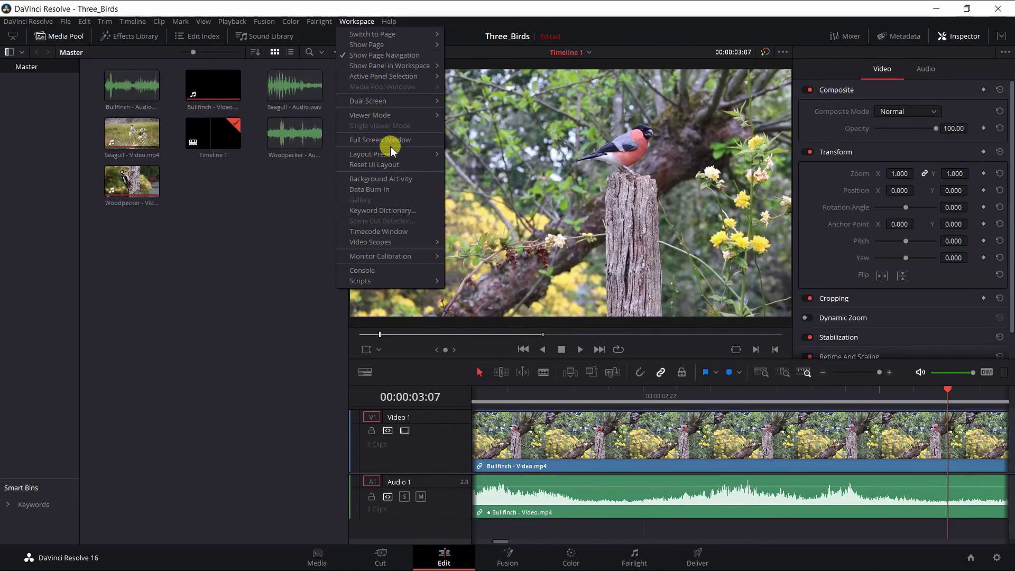
pyautogui.moveTo(387, 155)
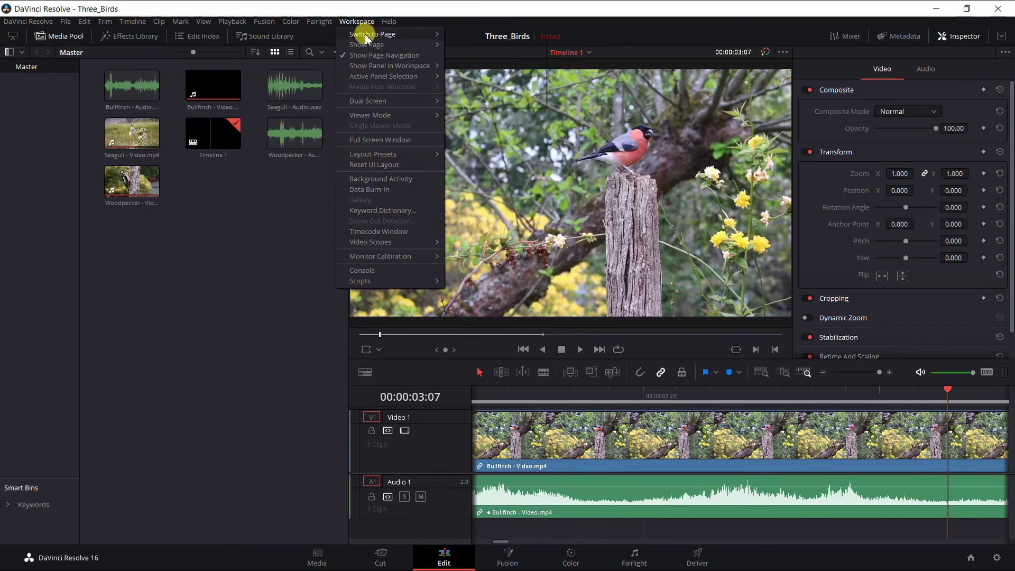
pyautogui.moveTo(369, 77)
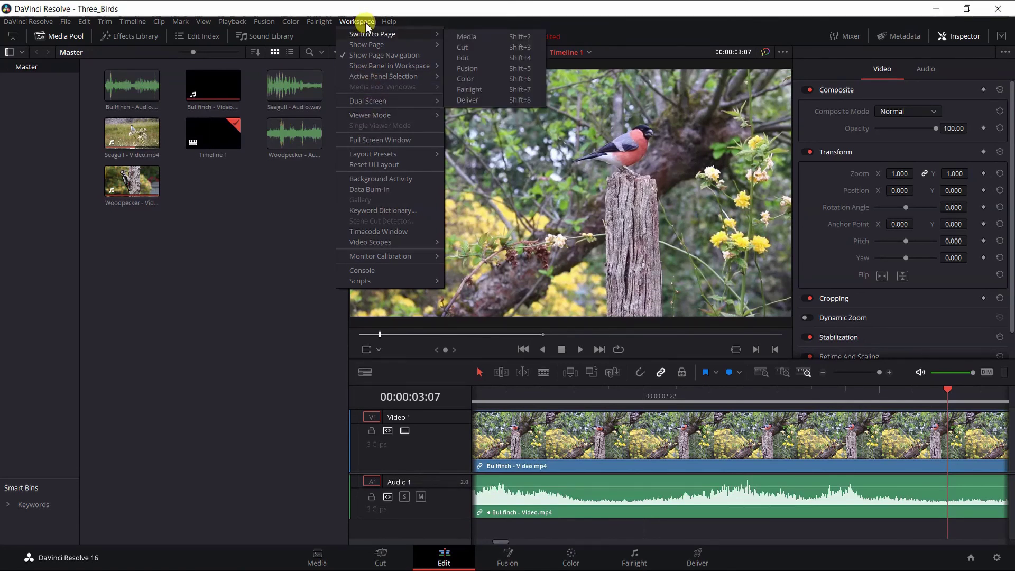
pyautogui.click(232, 21)
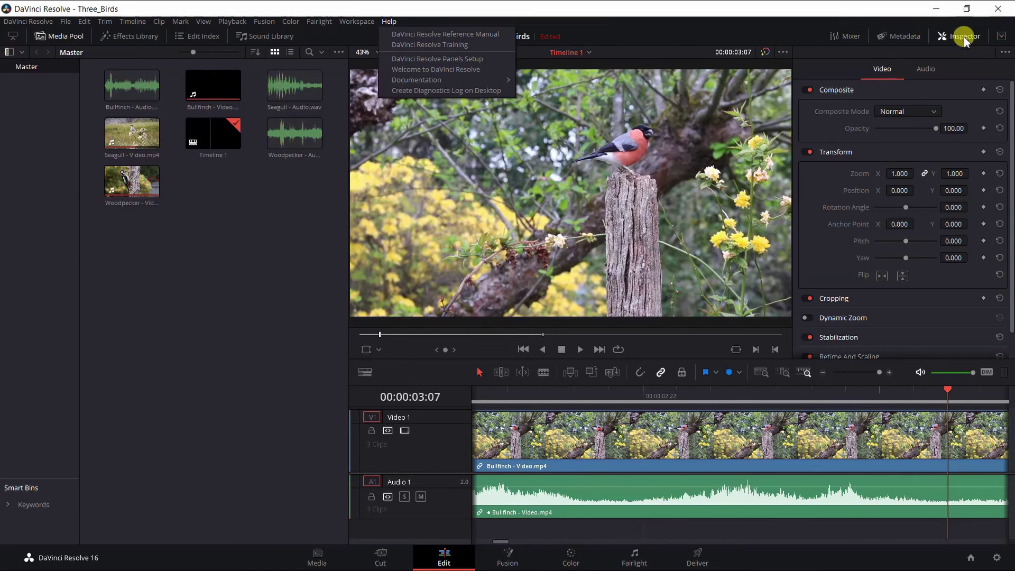
pyautogui.moveTo(341, 22)
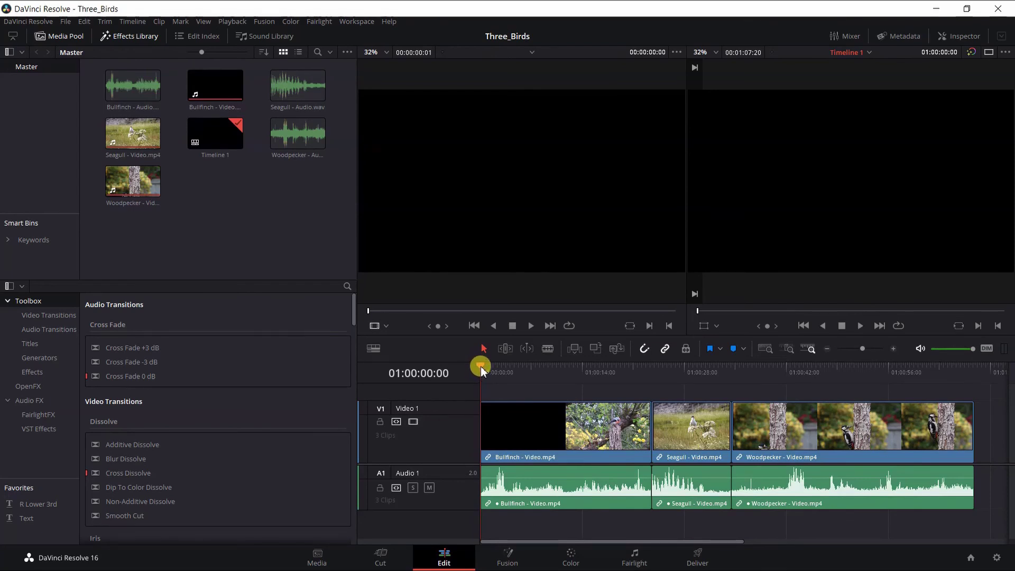
# - Return the playhead to the timeline's beginning and set the starting timecode of Timeline 1 to 00:00:00:00
pyautogui.moveTo(481, 366)
pyautogui.mouseDown()
pyautogui.moveTo(578, 370)
pyautogui.moveTo(463, 374)
pyautogui.mouseUp()
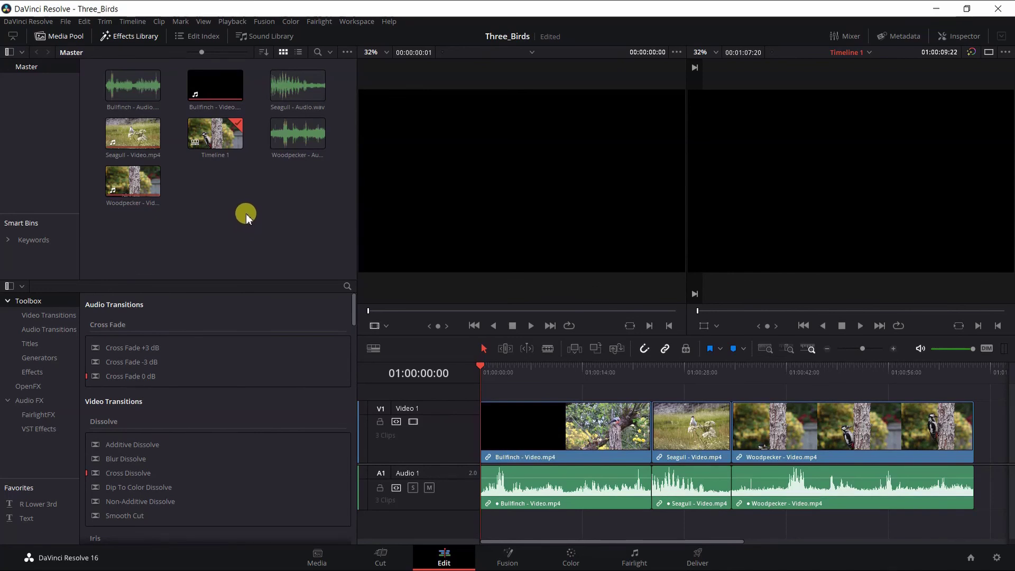
pyautogui.click(213, 147)
pyautogui.rightClick(212, 146)
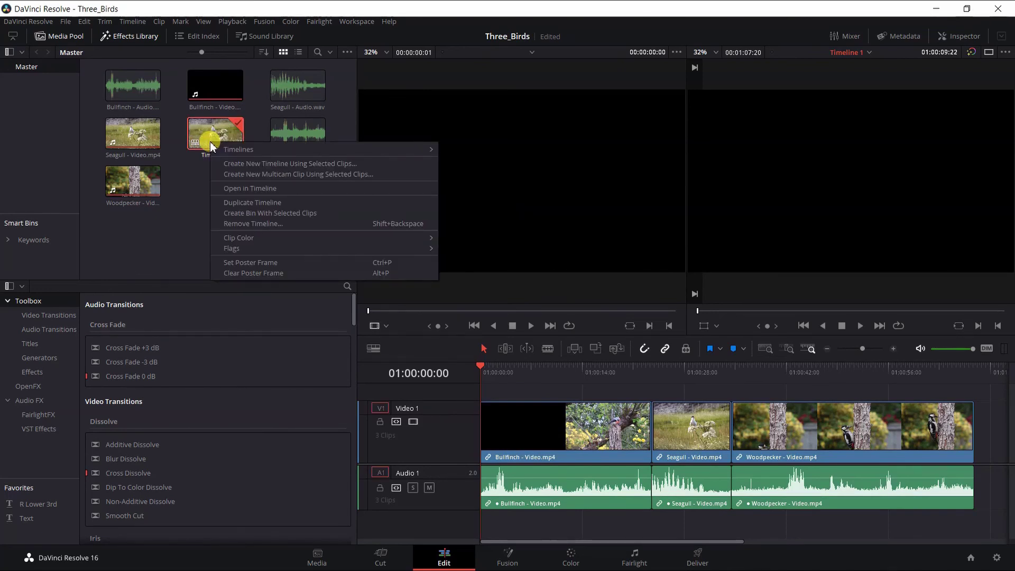
pyautogui.moveTo(232, 150)
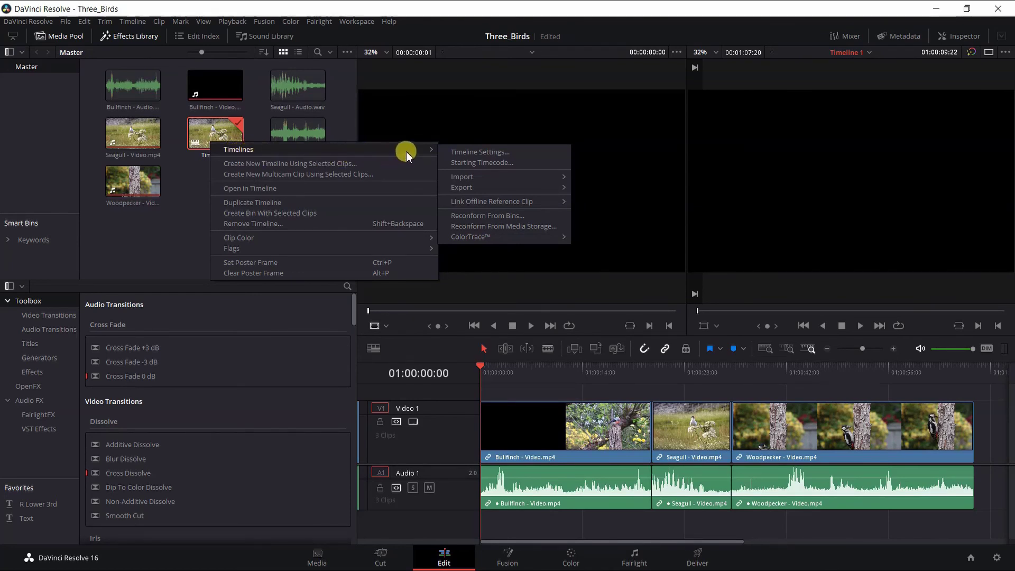
pyautogui.click(477, 163)
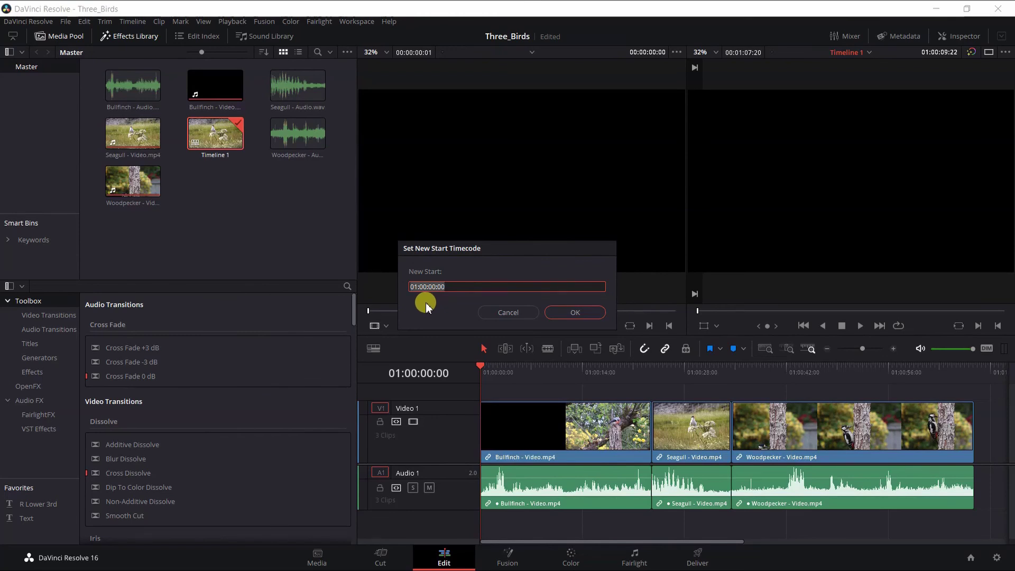
pyautogui.write('0: : :')
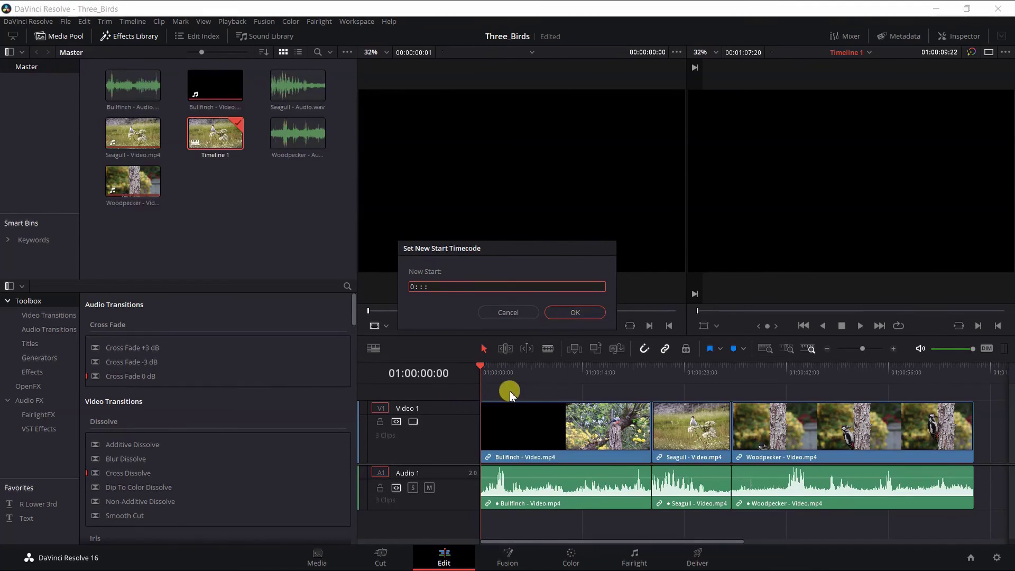
pyautogui.click(576, 312)
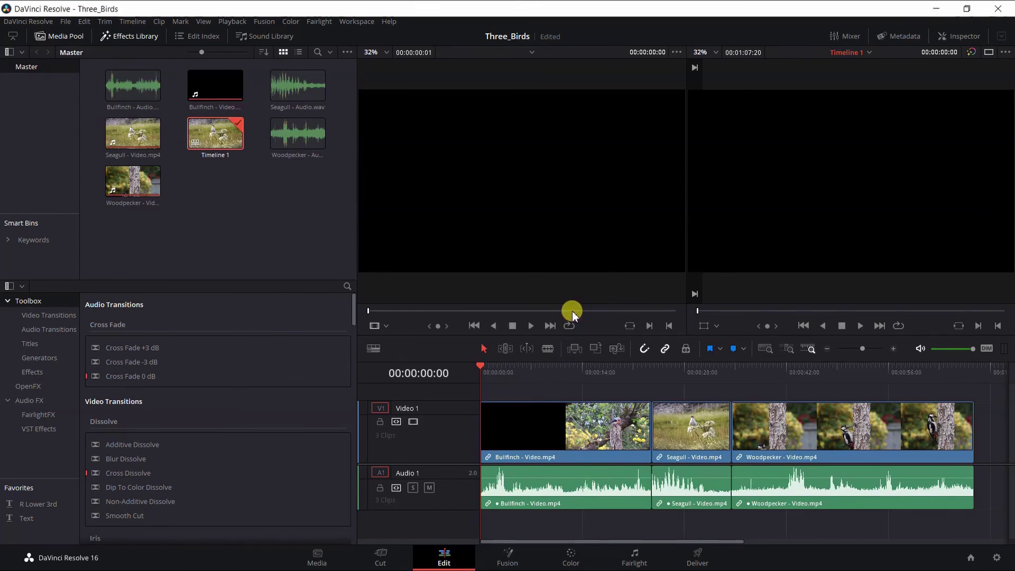
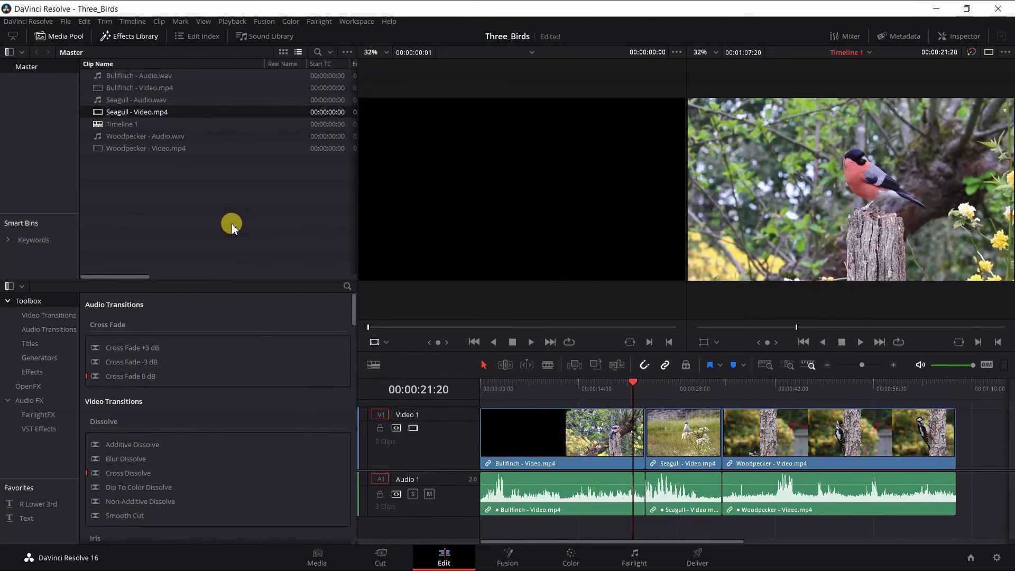
pyautogui.click(86, 22)
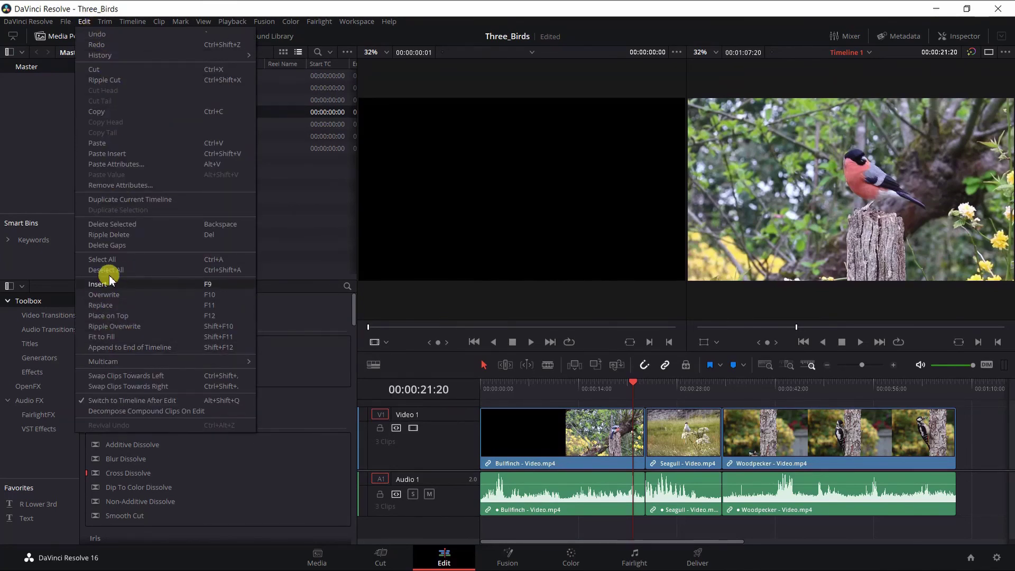
pyautogui.moveTo(105, 22)
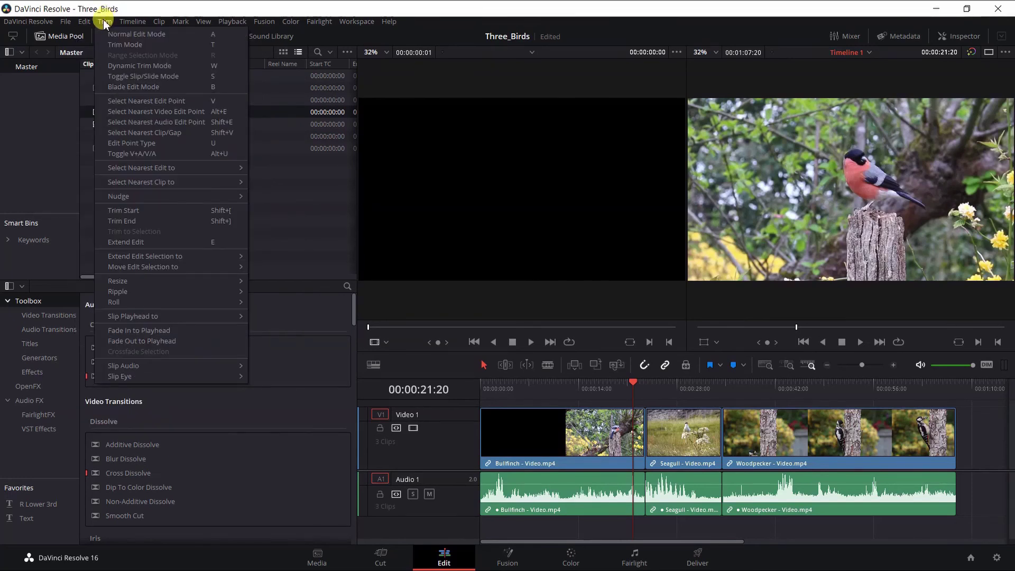
# - Bring Seagull - Video.mp4 over the timeline viewer to examine the available edit types, such as Insert and Place on Top, without adding the clip
pyautogui.moveTo(155, 366)
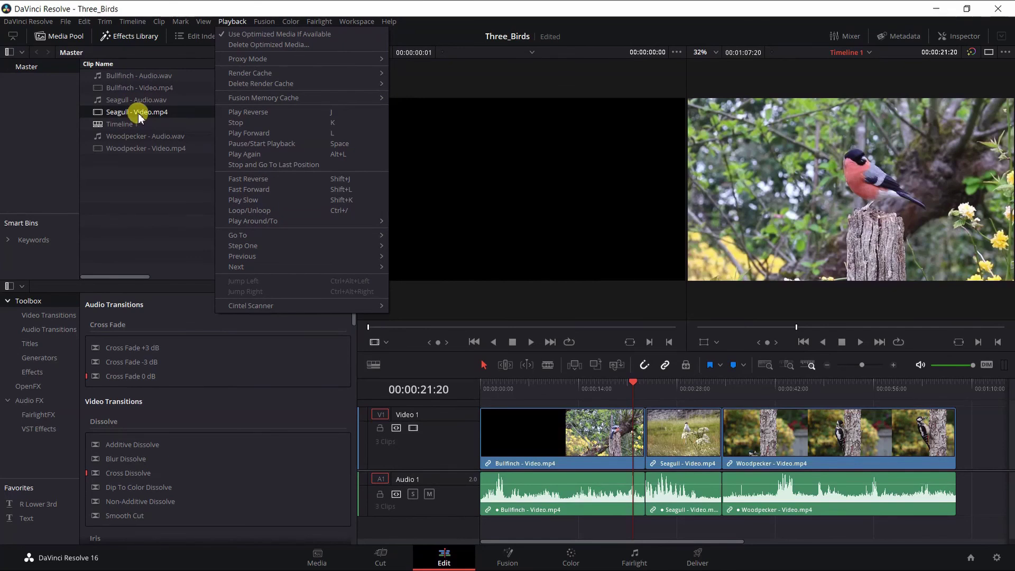
pyautogui.click(140, 117)
pyautogui.moveTo(140, 117); pyautogui.dragTo(952, 213)
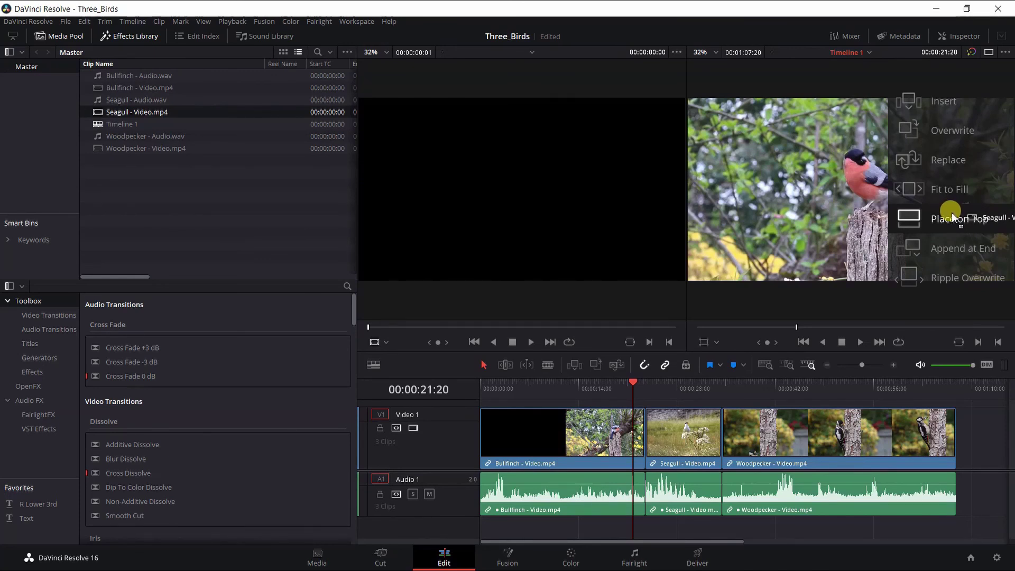
pyautogui.moveTo(952, 211); pyautogui.dragTo(501, 161)
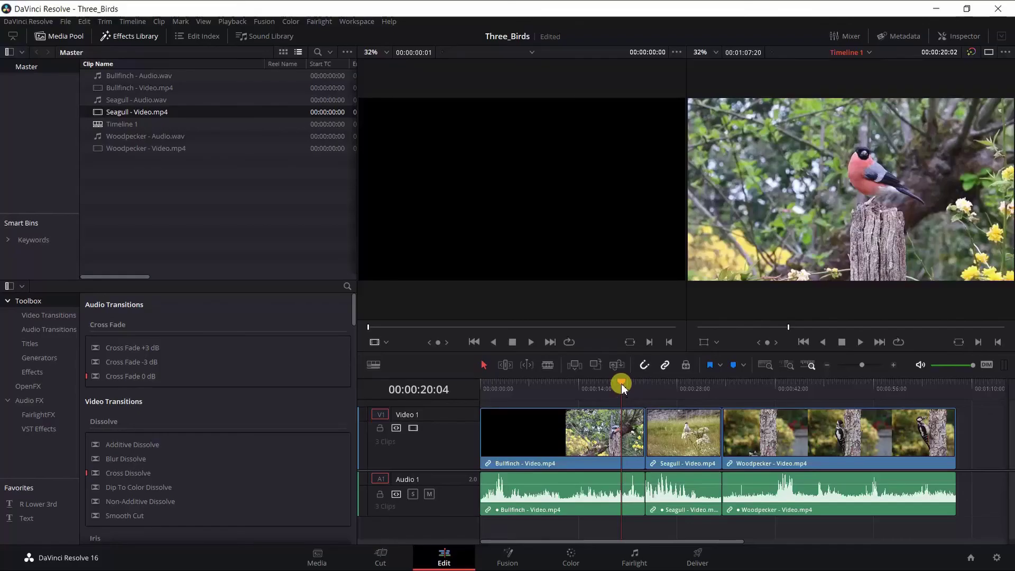
# - Move the playhead to 00:00:19:01 in the Bullfinch clip, jump to the timeline's end, and return to its start
pyautogui.moveTo(621, 383)
pyautogui.mouseDown()
pyautogui.moveTo(581, 386)
pyautogui.moveTo(661, 391)
pyautogui.moveTo(615, 391)
pyautogui.mouseUp()
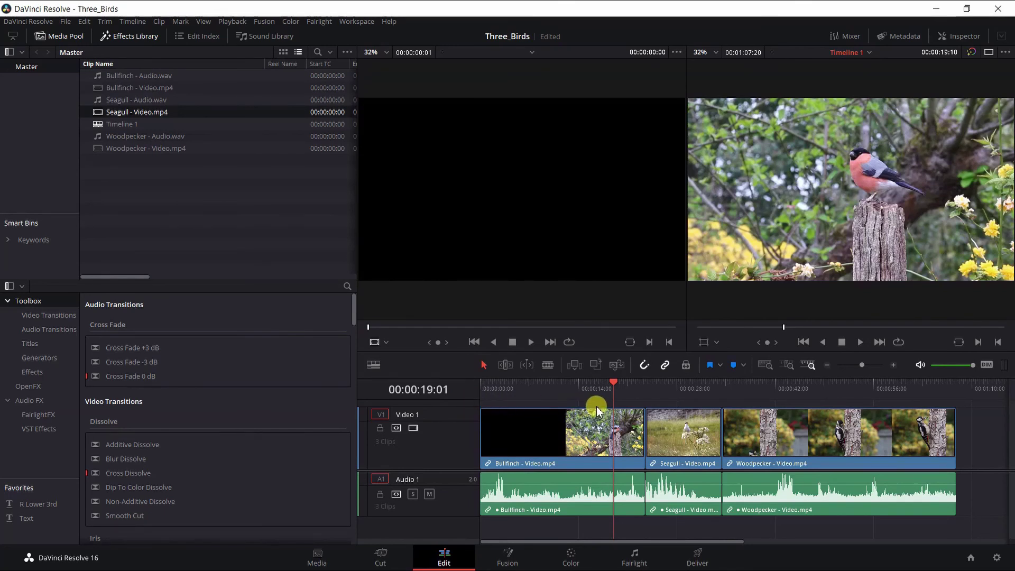
pyautogui.press('End')
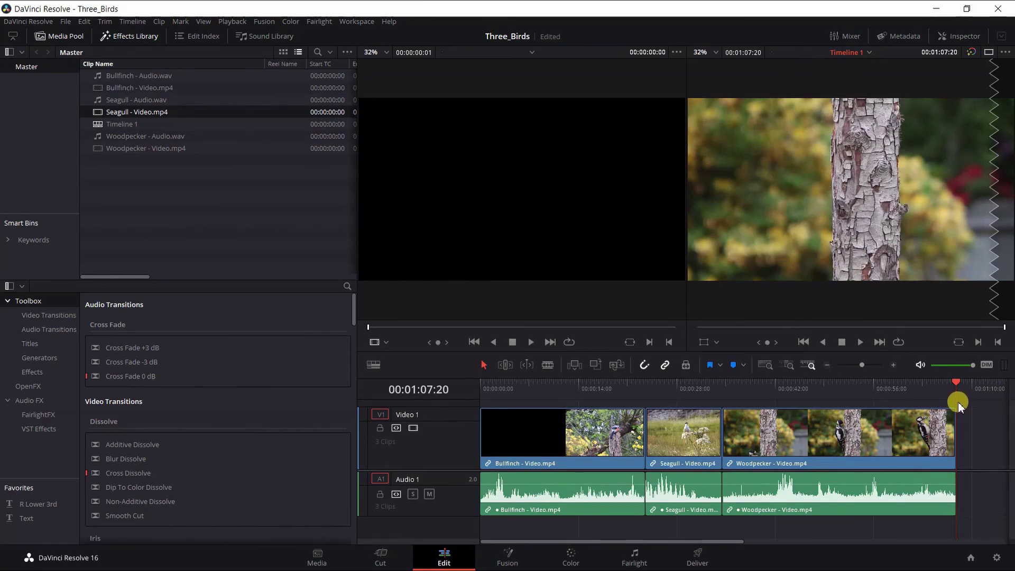
pyautogui.press('Home')
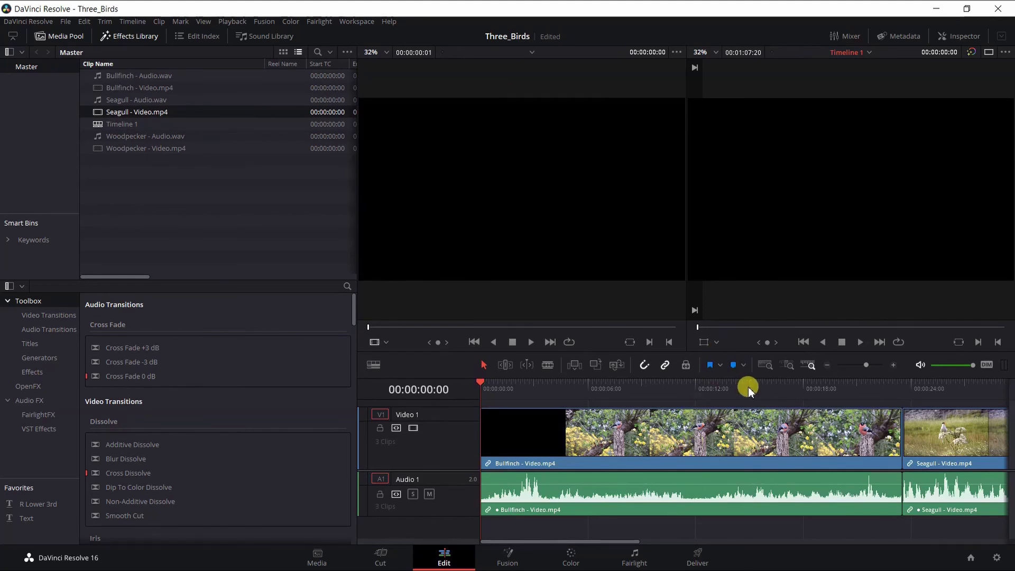
# - Zoom the timeline out and in to examine all three clips together and the Bullfinch clip up close
pyautogui.scroll(-2, 751, 386)
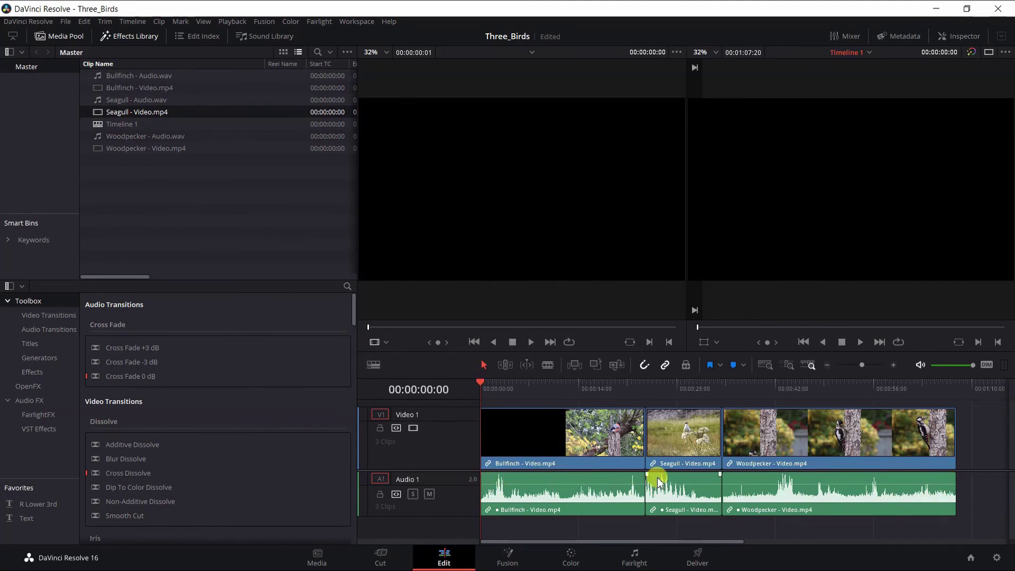
pyautogui.click(884, 489)
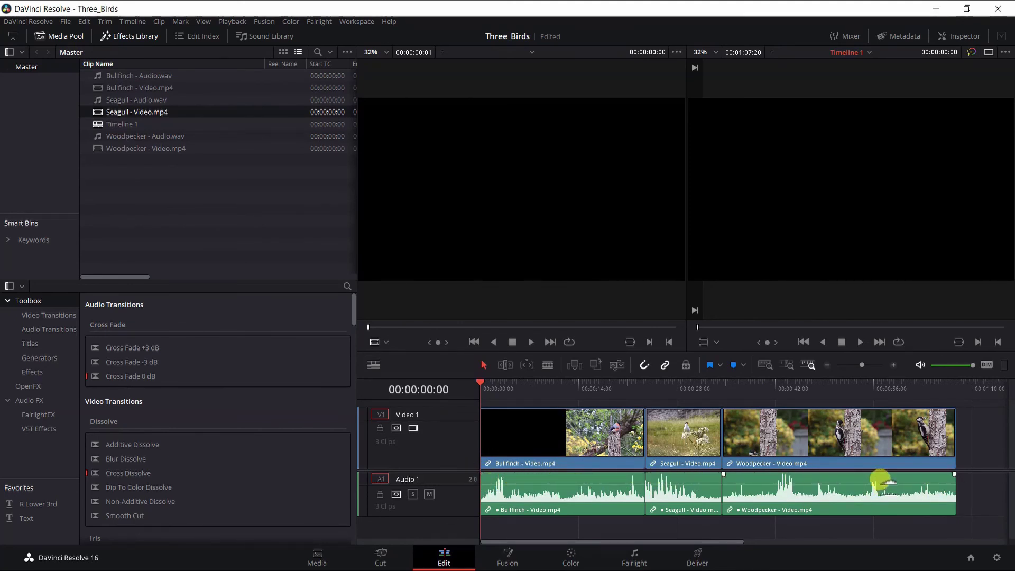
pyautogui.hotkey('ctrl', '=')
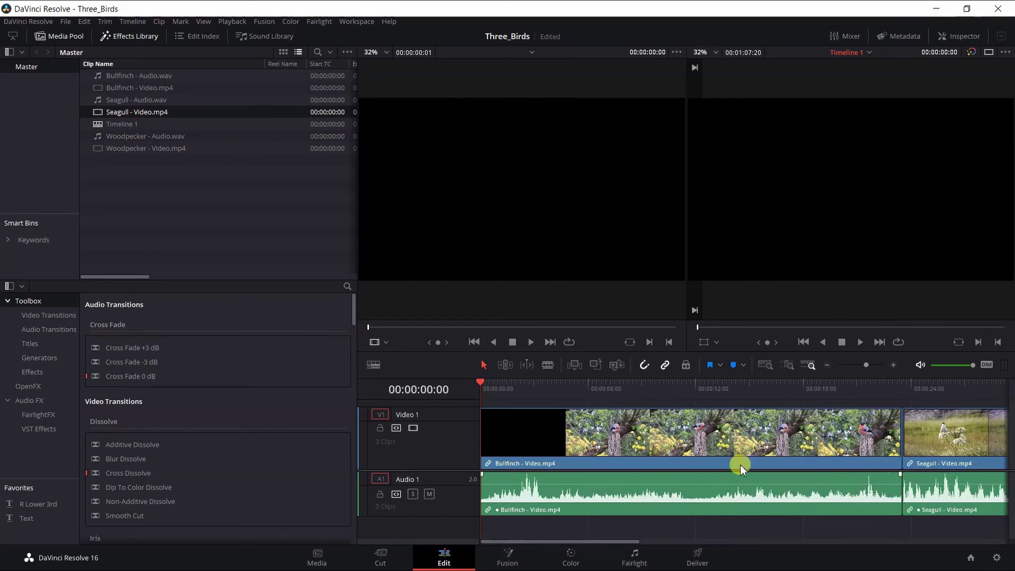
pyautogui.click(487, 434)
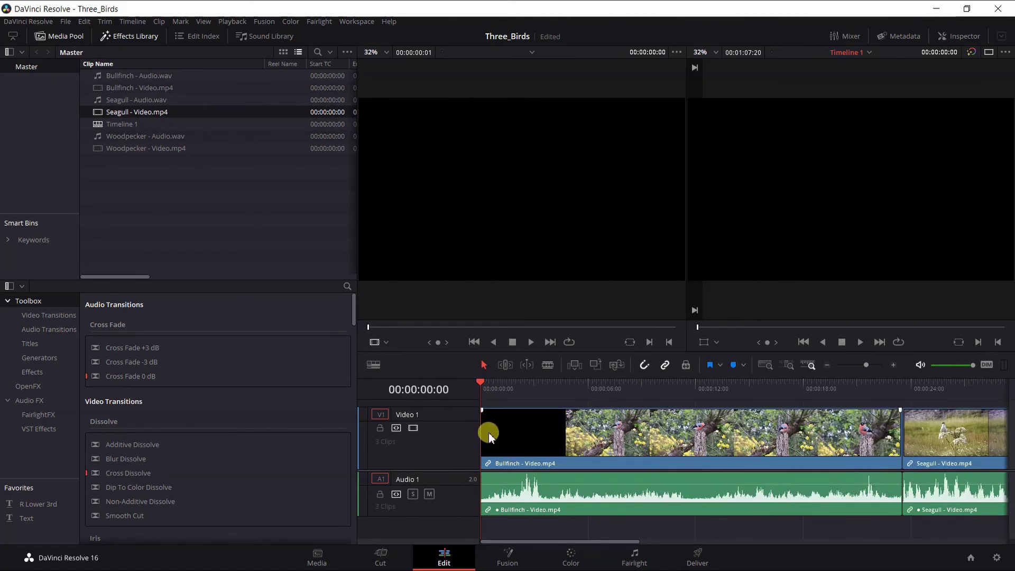
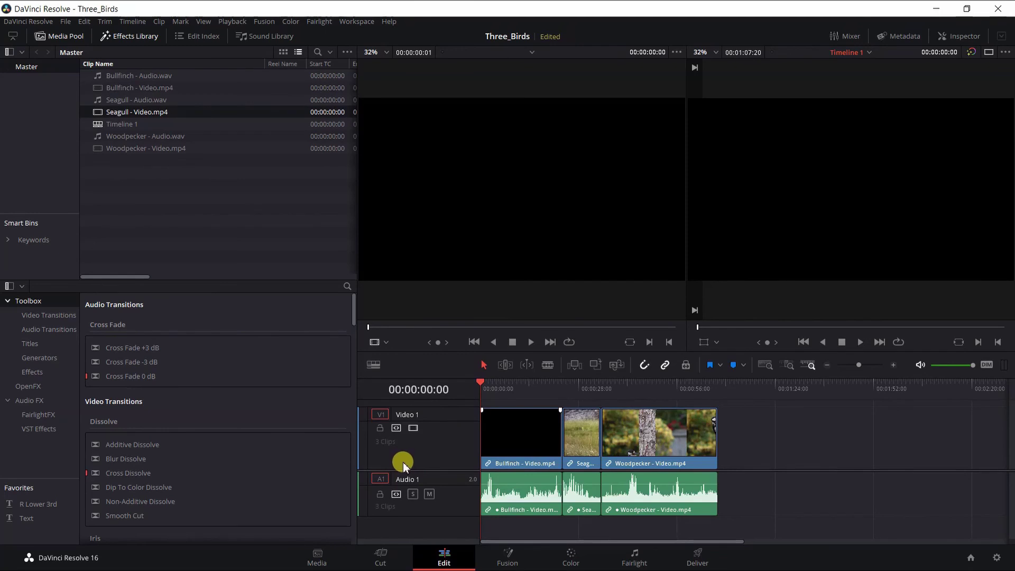
pyautogui.hotkey('ctrl', '=')
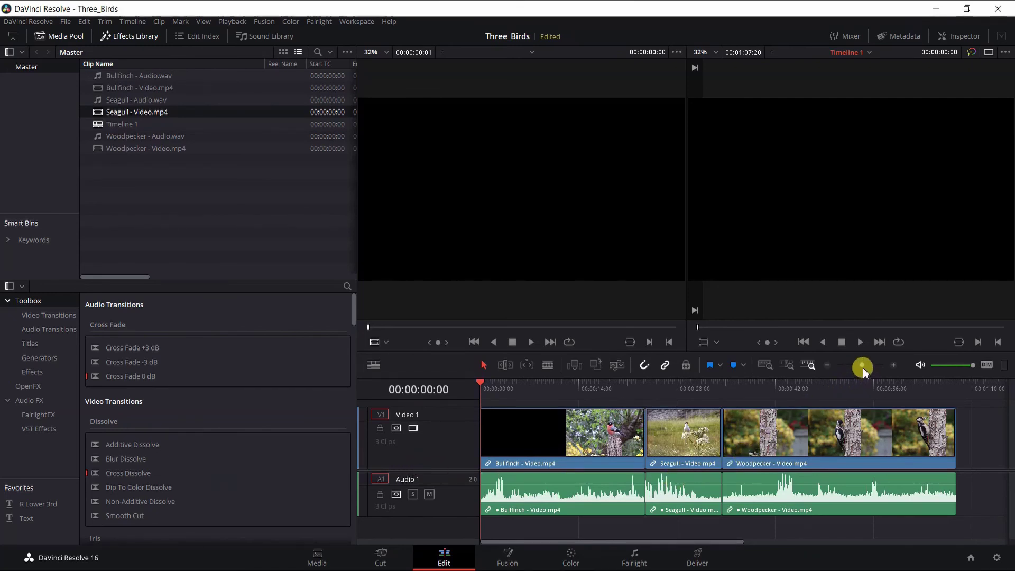
pyautogui.moveTo(864, 366)
pyautogui.mouseDown()
pyautogui.moveTo(852, 366)
pyautogui.moveTo(873, 366)
pyautogui.moveTo(852, 365)
pyautogui.moveTo(877, 366)
pyautogui.mouseUp()
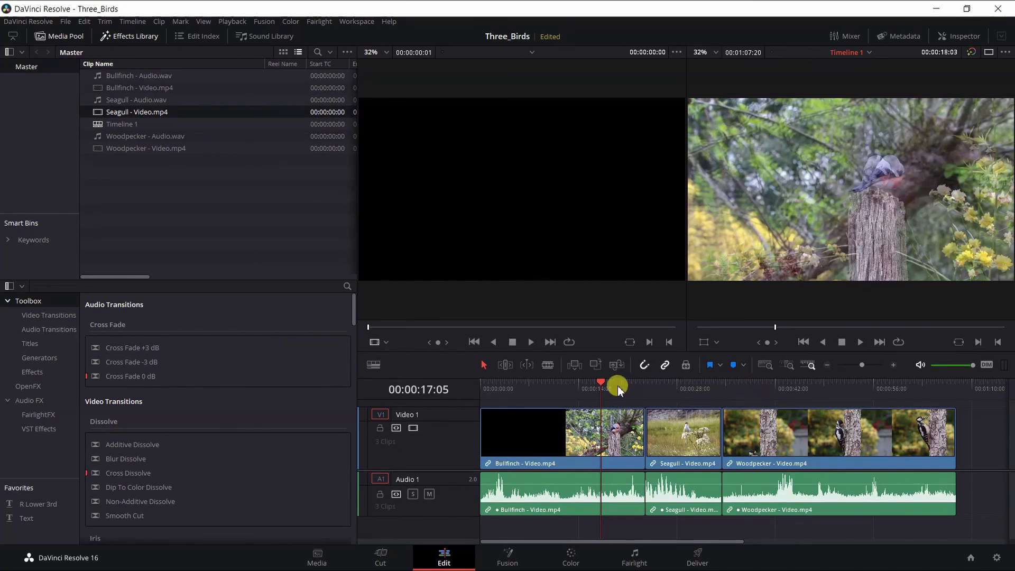
# - Split the Bullfinch clip at 00:00:17:02 and 00:00:21:09, and select the section between the cuts
pyautogui.moveTo(603, 387)
pyautogui.mouseDown()
pyautogui.moveTo(592, 386)
pyautogui.moveTo(601, 388)
pyautogui.mouseUp()
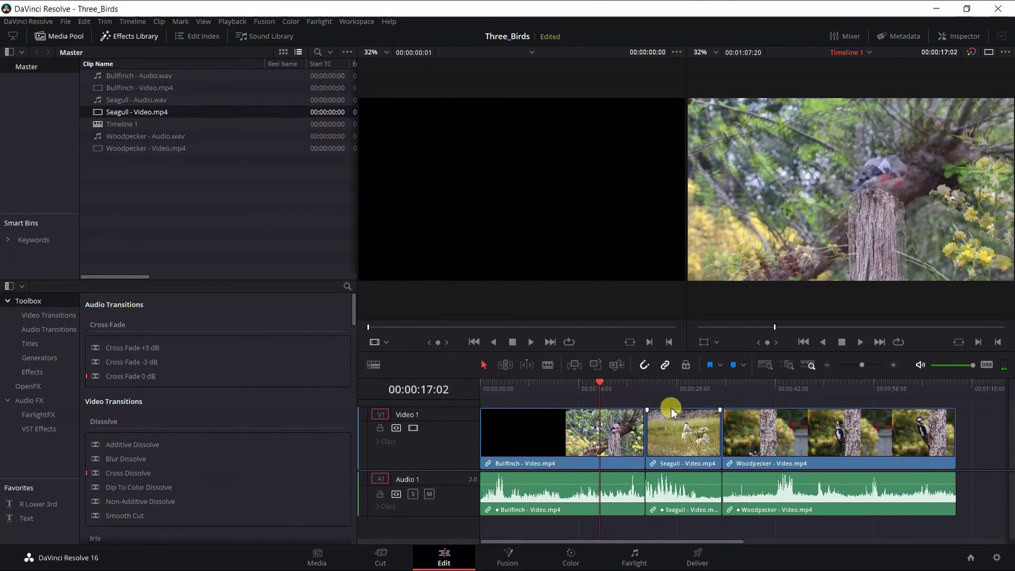
pyautogui.hotkey('ctrl', 'b')
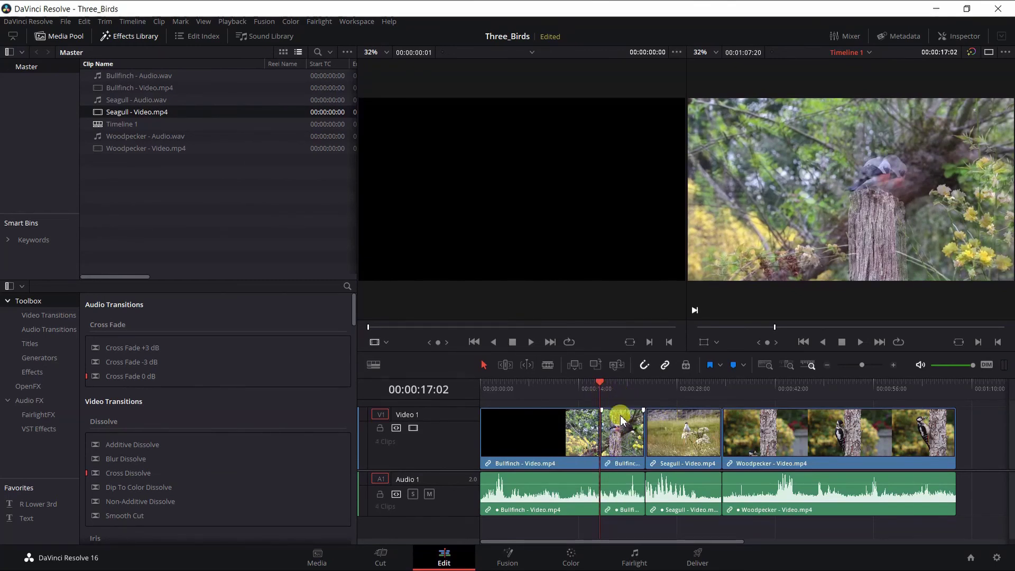
pyautogui.moveTo(601, 387); pyautogui.dragTo(632, 410)
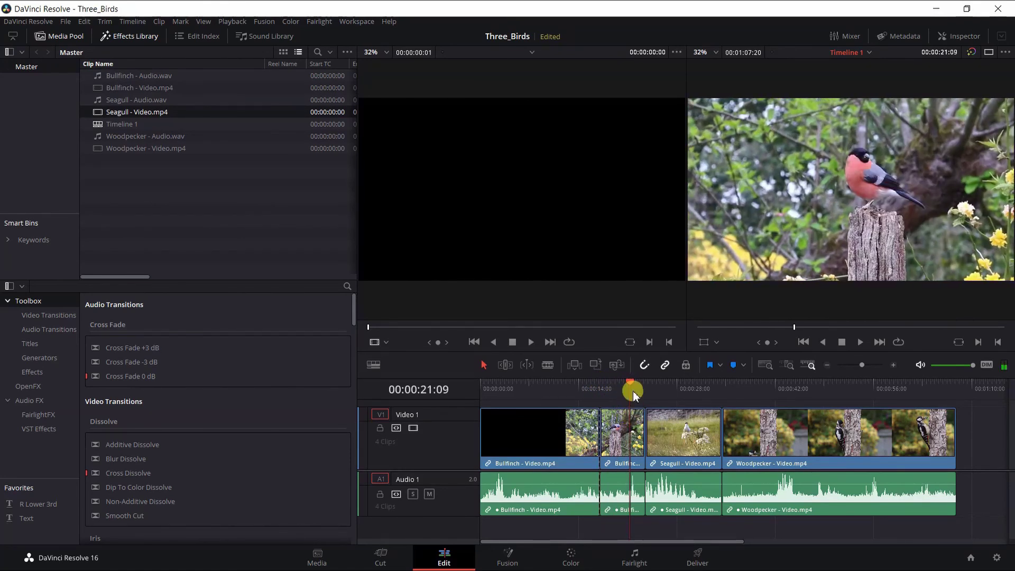
pyautogui.hotkey('ctrl', 'b')
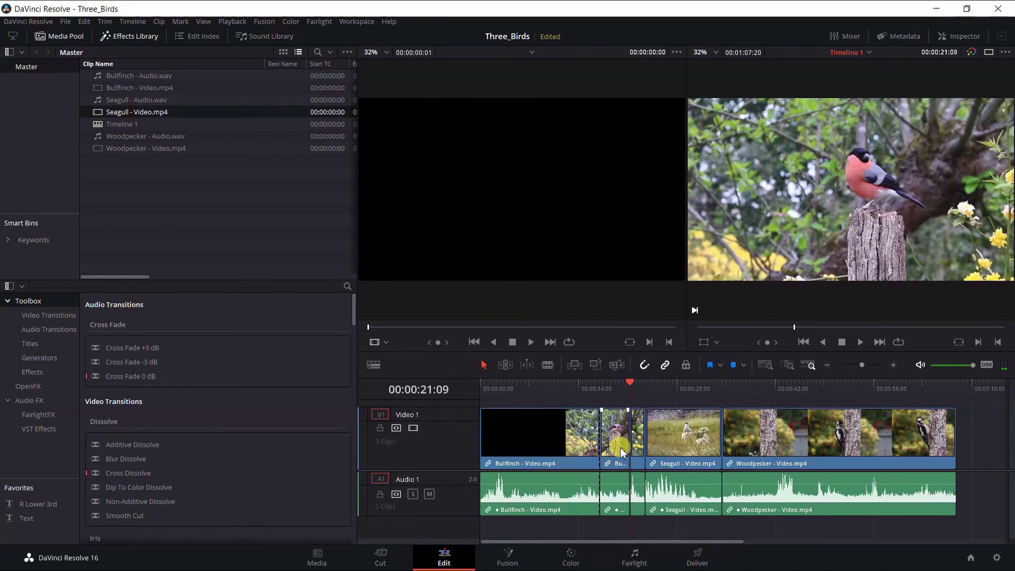
pyautogui.click(616, 463)
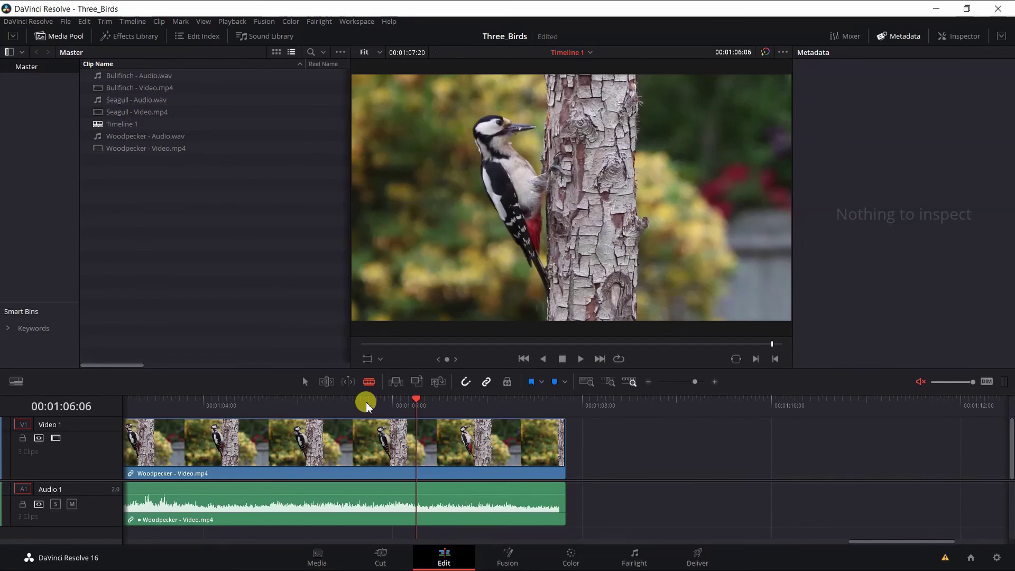
# - Cut the Woodpecker clip in Blade Edit Mode at two points near its end, the second at 01:06:22, and return to Normal Edit Mode
pyautogui.press('a')
pyautogui.press('a')
pyautogui.press('b')
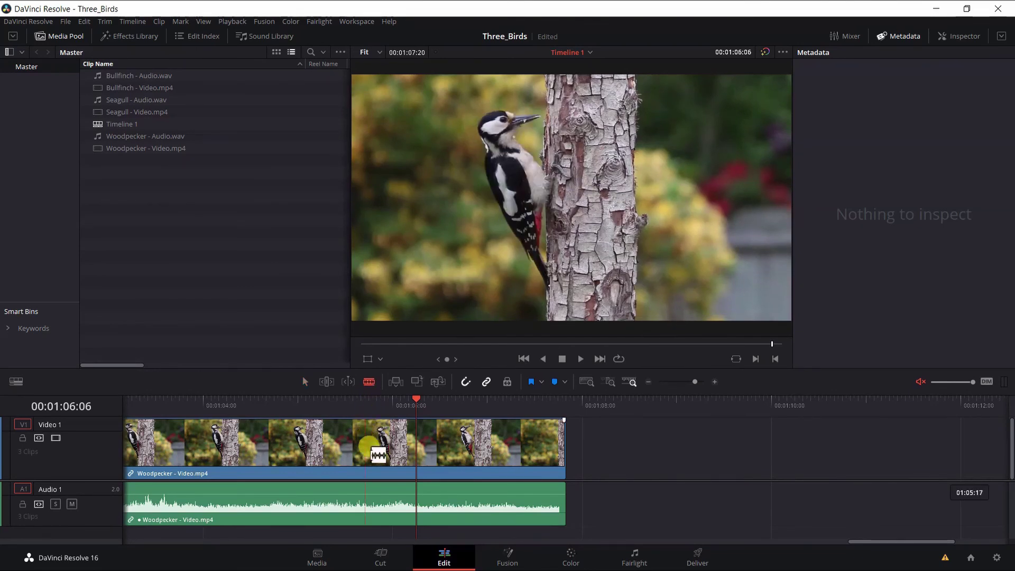
pyautogui.click(444, 442)
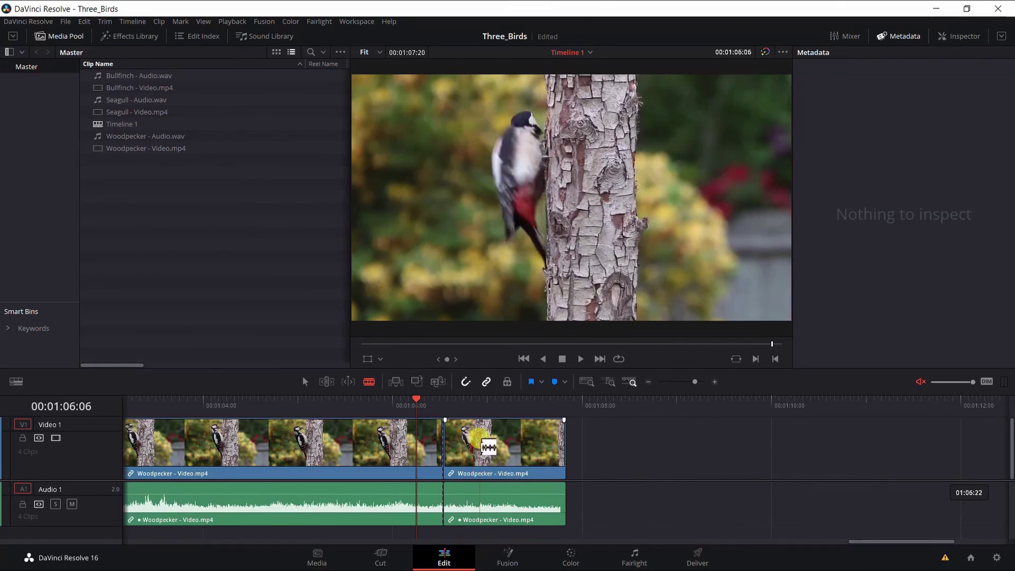
pyautogui.click(480, 445)
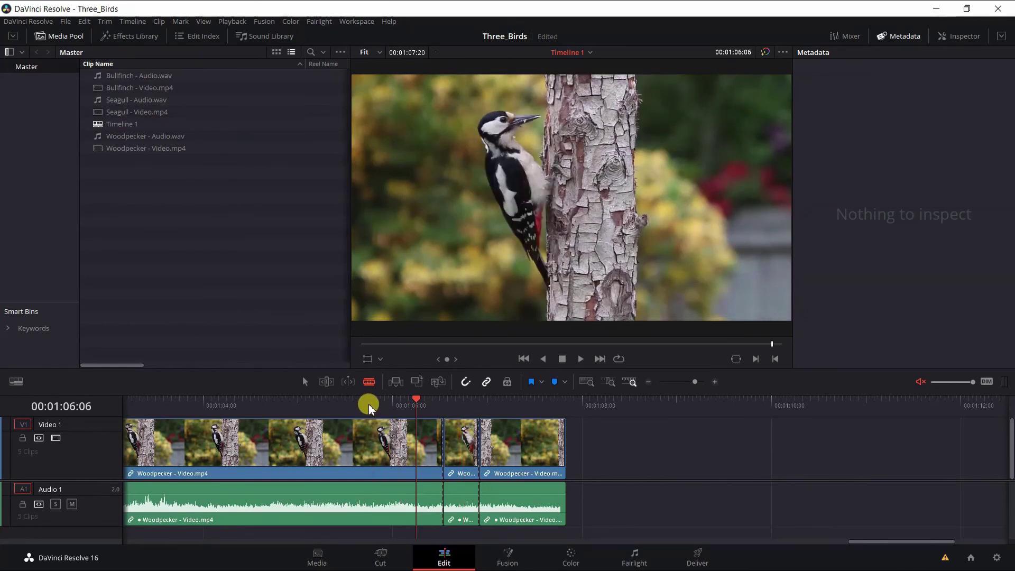
pyautogui.press('a')
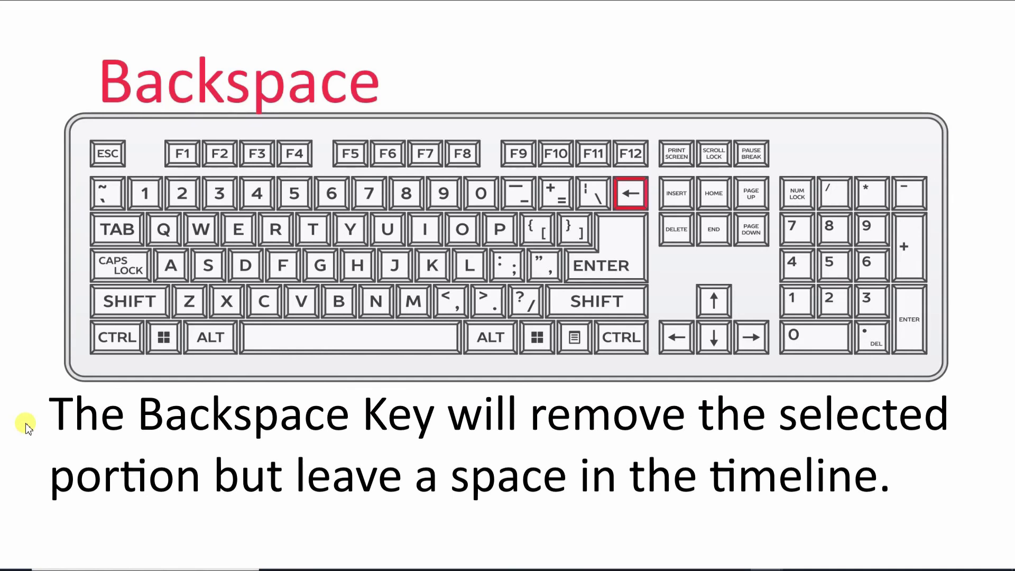
pyautogui.press('Right')
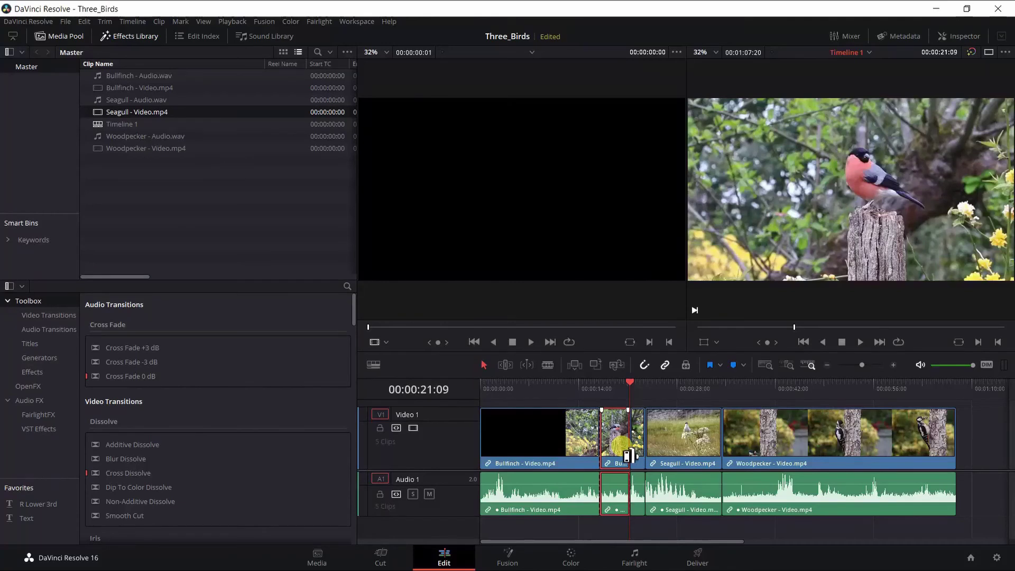
# - Split the Bullfinch clip at 00:00:15:19 and 00:00:20:20
pyautogui.click(602, 381)
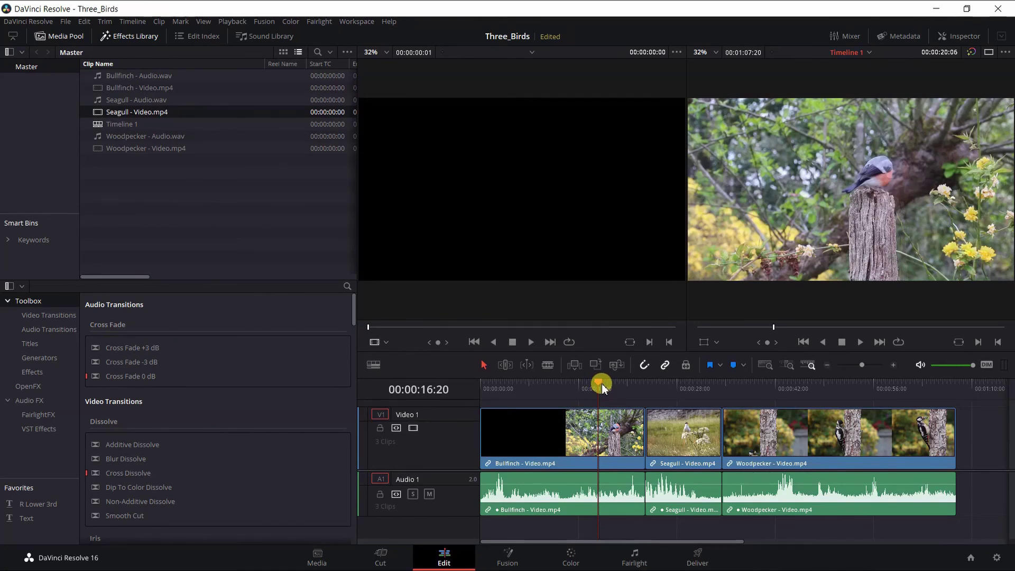
pyautogui.moveTo(599, 382); pyautogui.dragTo(591, 385)
pyautogui.hotkey('ctrl', 'b')
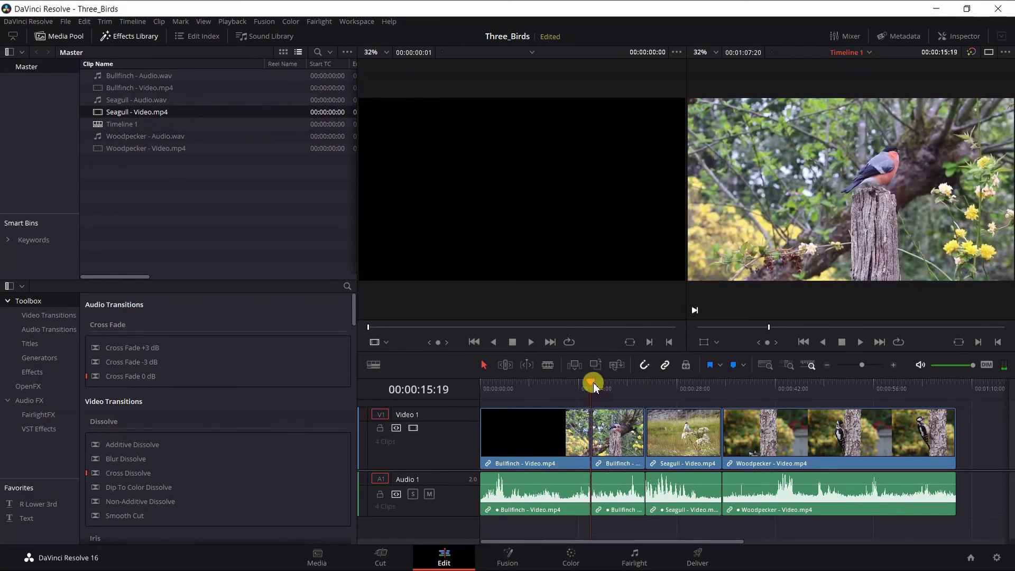
pyautogui.moveTo(592, 381); pyautogui.dragTo(628, 385)
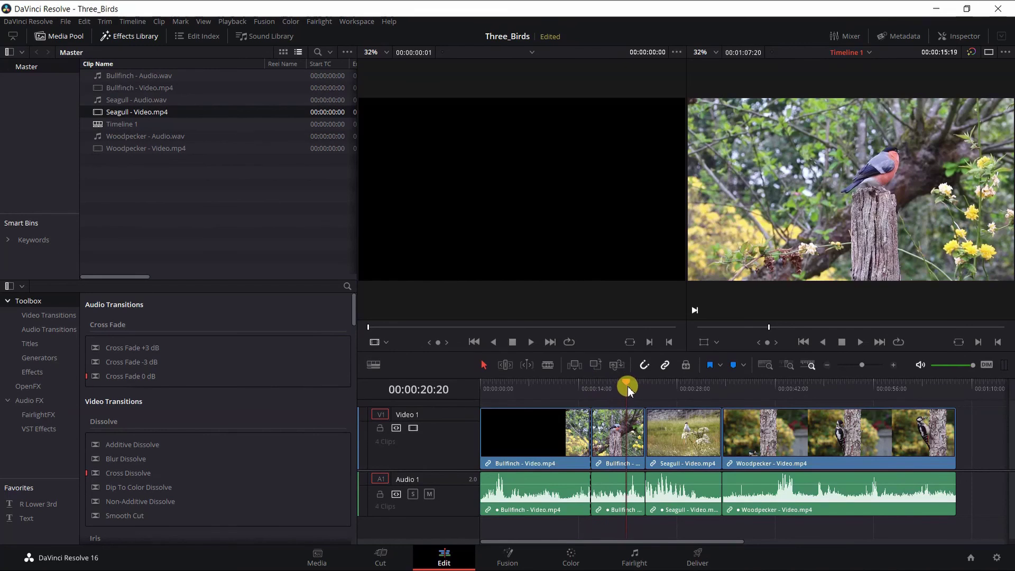
pyautogui.hotkey('ctrl', 'b')
# - Delete the middle Bullfinch section while leaving its gap in the timeline, and undo that deletion
pyautogui.click(608, 467)
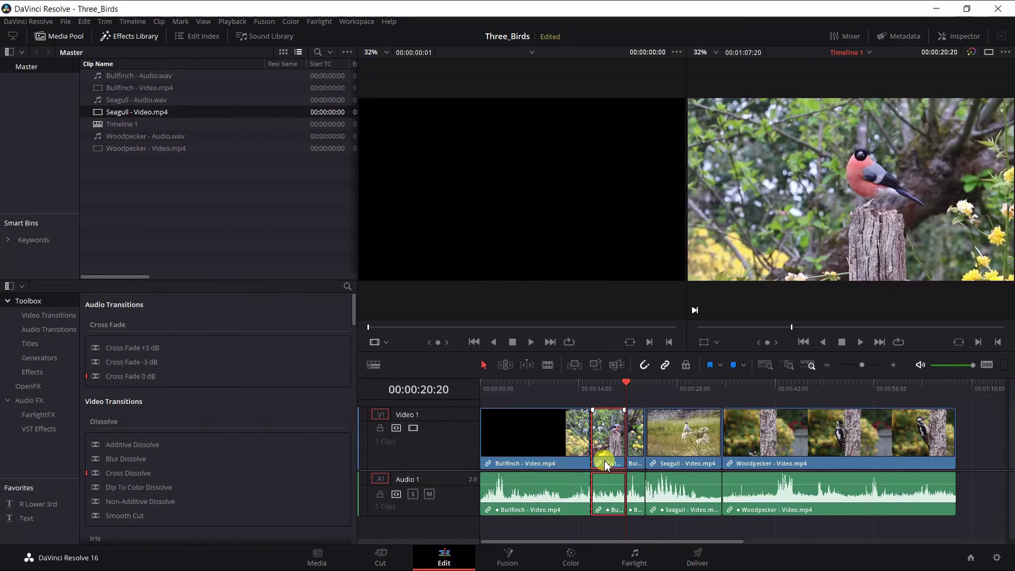
pyautogui.press('Delete')
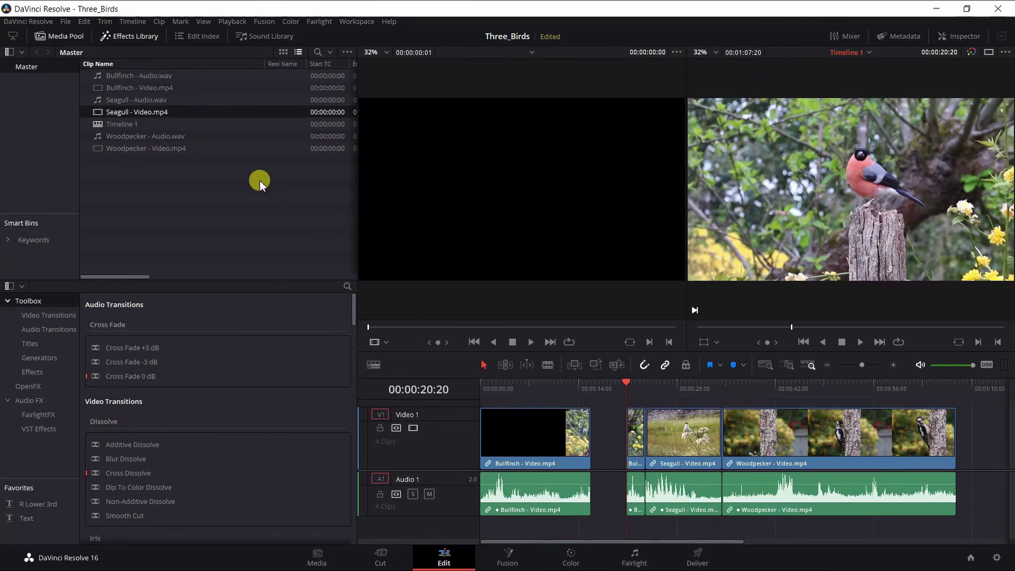
pyautogui.click(84, 25)
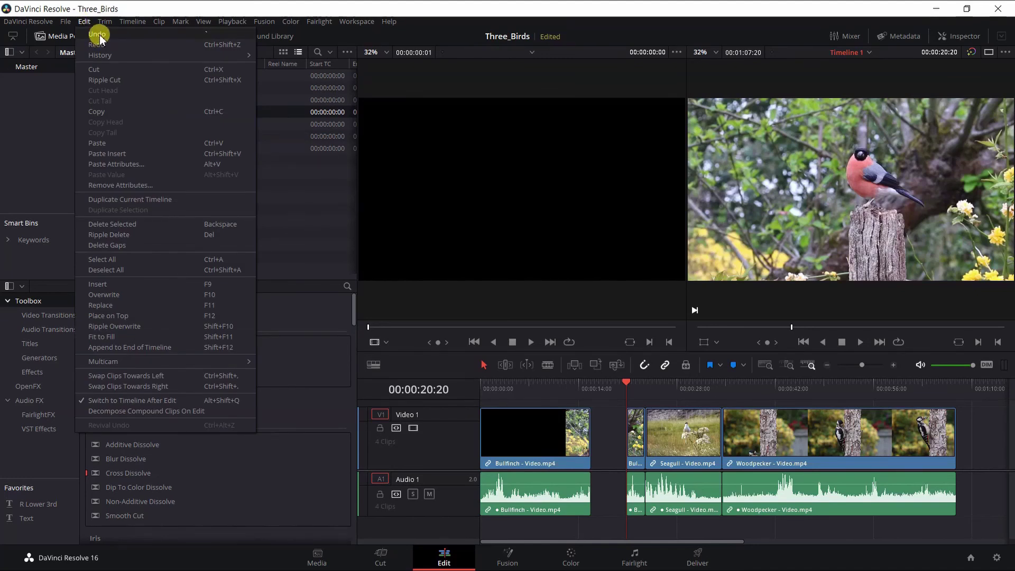
pyautogui.click(98, 33)
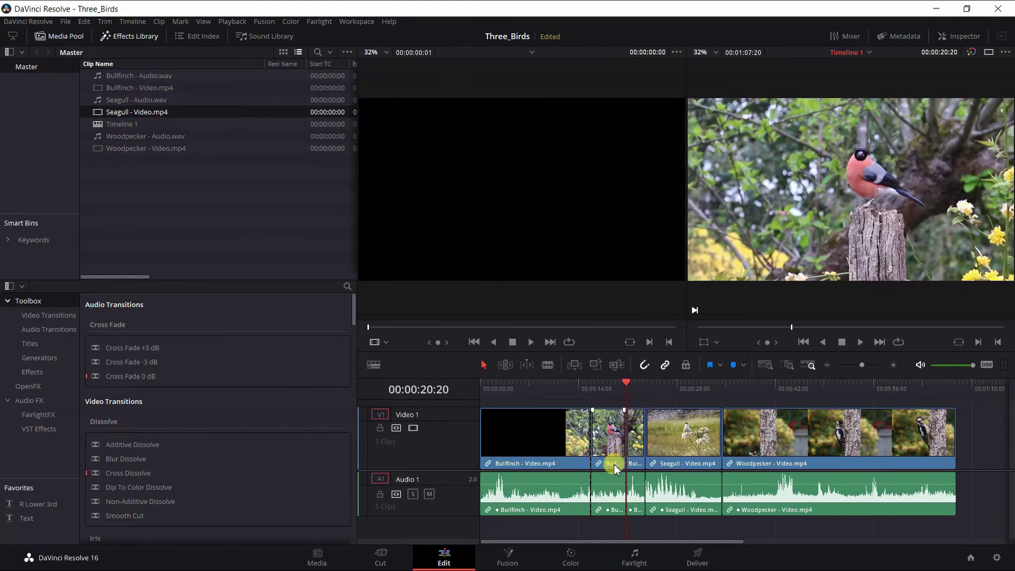
# - Ripple delete the middle Bullfinch section so the following clips close the gap
pyautogui.click(612, 472)
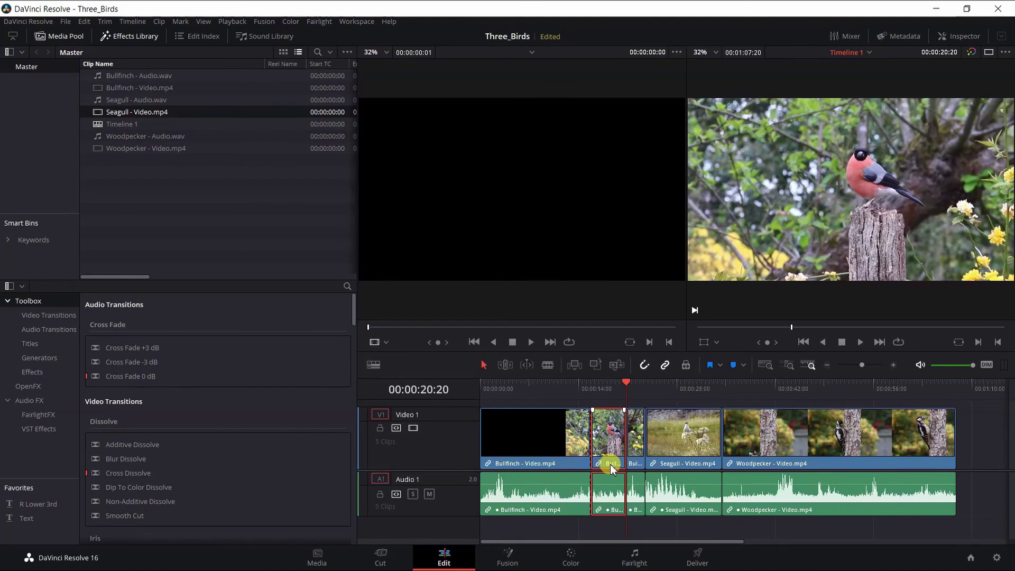
pyautogui.press('Delete')
pyautogui.click(584, 458)
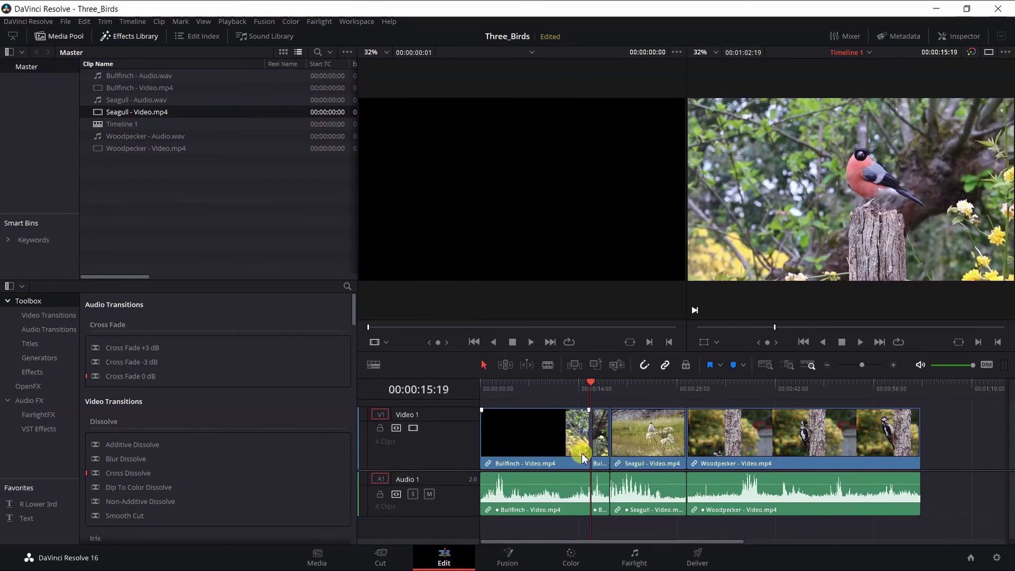
pyautogui.click(643, 461)
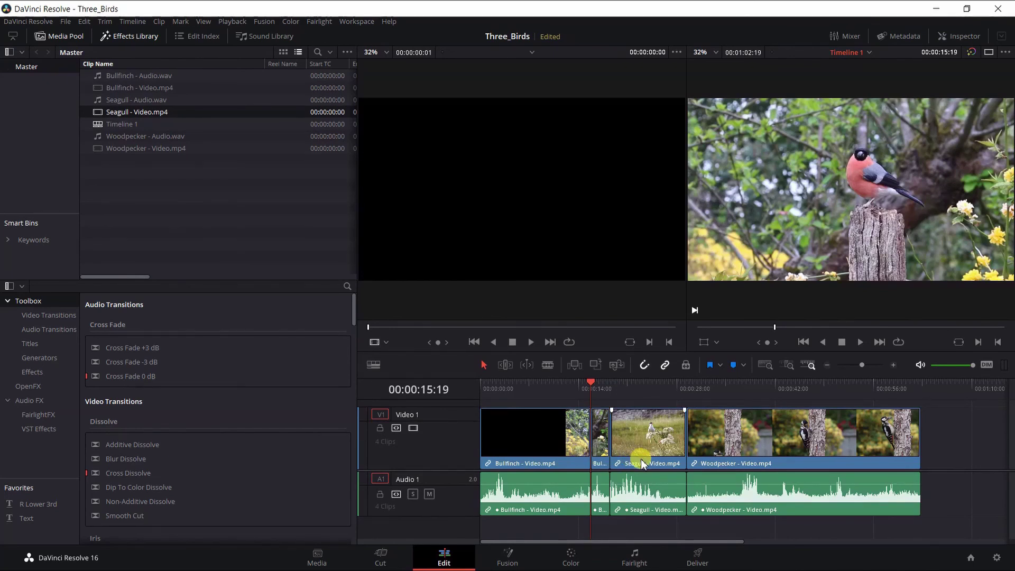
# - Ripple delete the short Bullfinch section between the first Bullfinch section and the Seagull clip
pyautogui.click(601, 461)
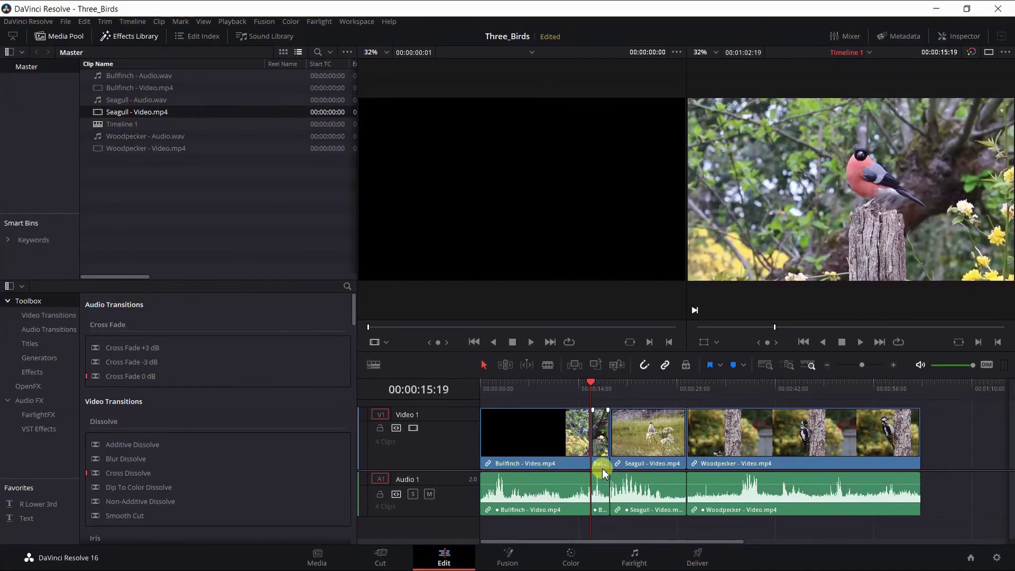
pyautogui.click(603, 473)
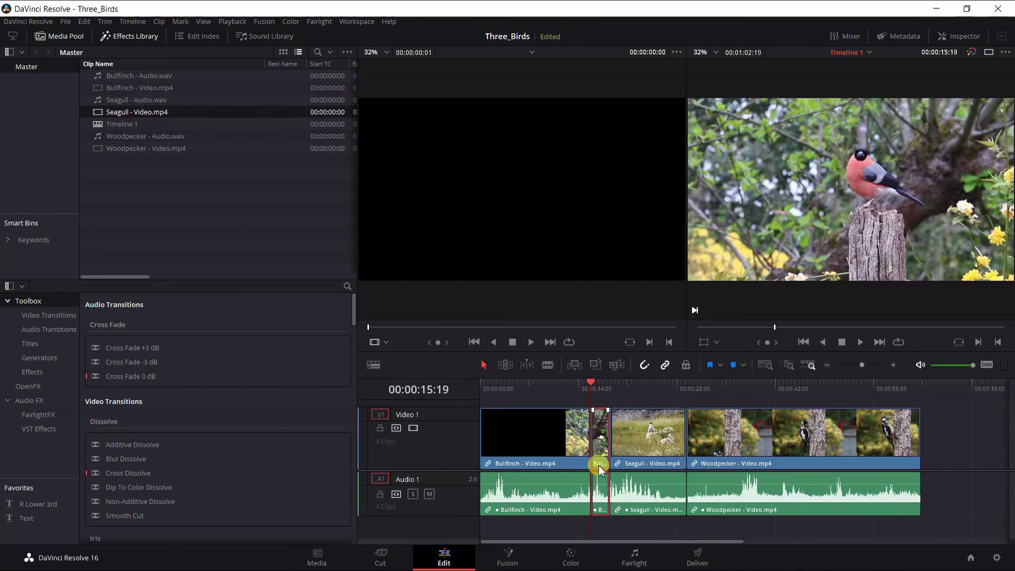
pyautogui.press('Delete')
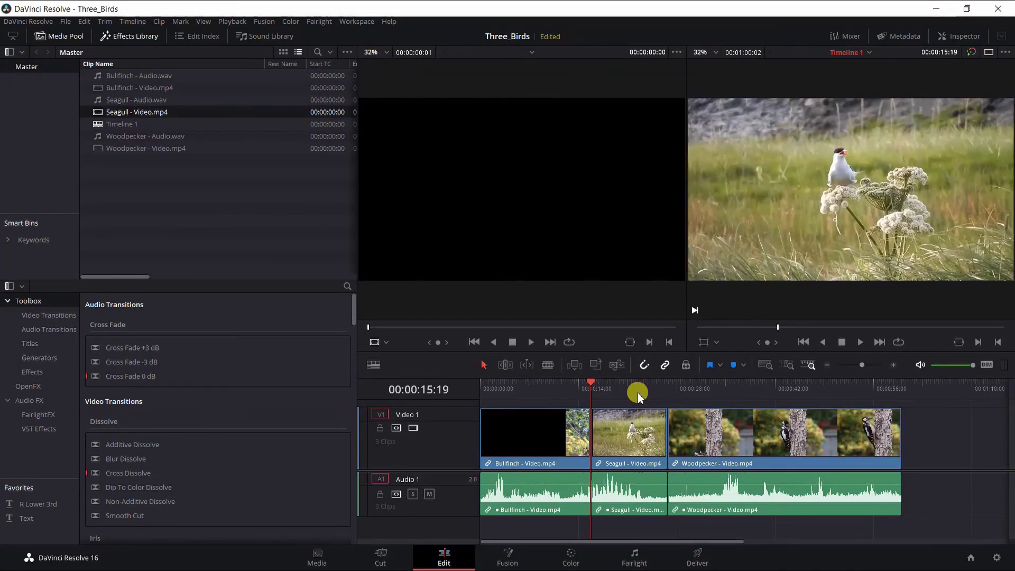
# - Toggle snapping off and on again, and delete the Seagull clip while leaving its gap in the timeline
pyautogui.click(645, 365)
pyautogui.press('n')
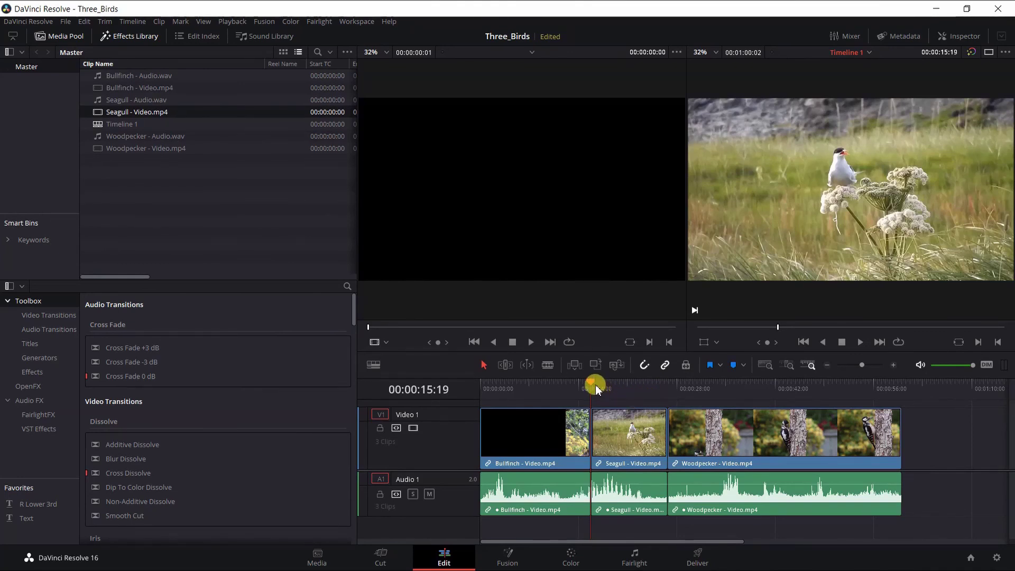
pyautogui.moveTo(593, 387); pyautogui.dragTo(623, 385)
pyautogui.click(630, 439)
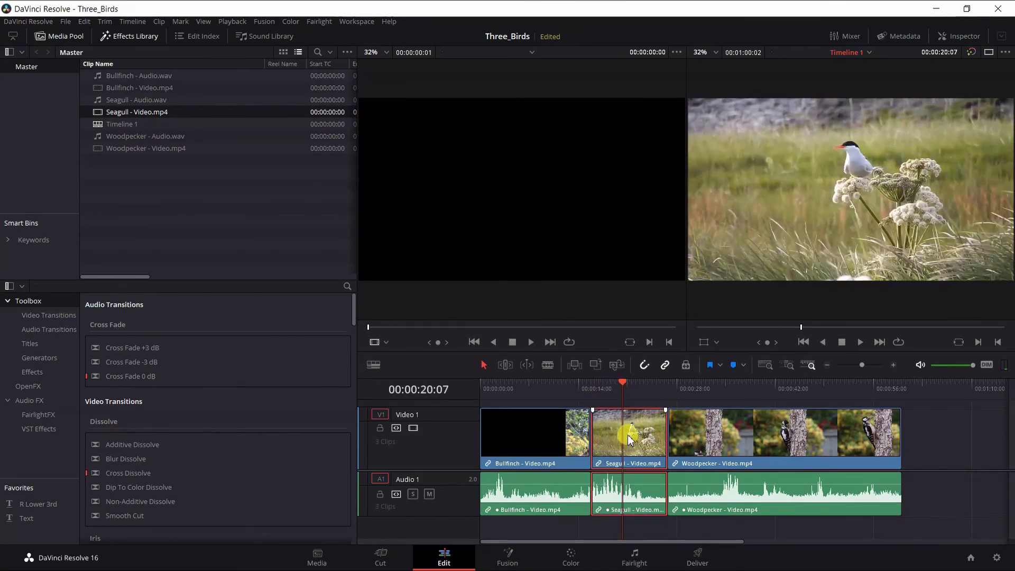
pyautogui.press('BackSpace')
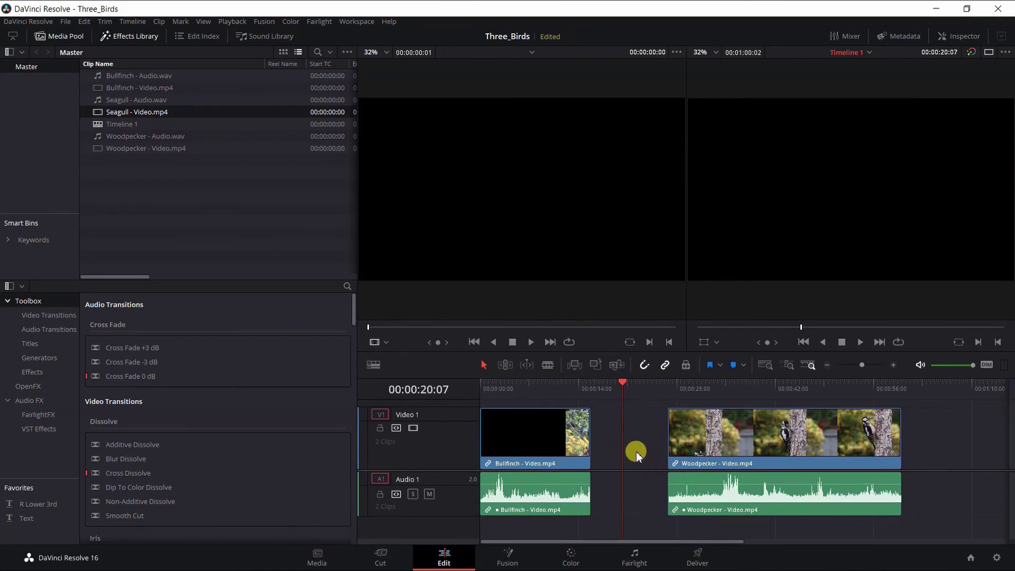
# - Snap the Woodpecker clip against the end of the Bullfinch clip, and undo that move
pyautogui.moveTo(697, 445); pyautogui.dragTo(637, 459)
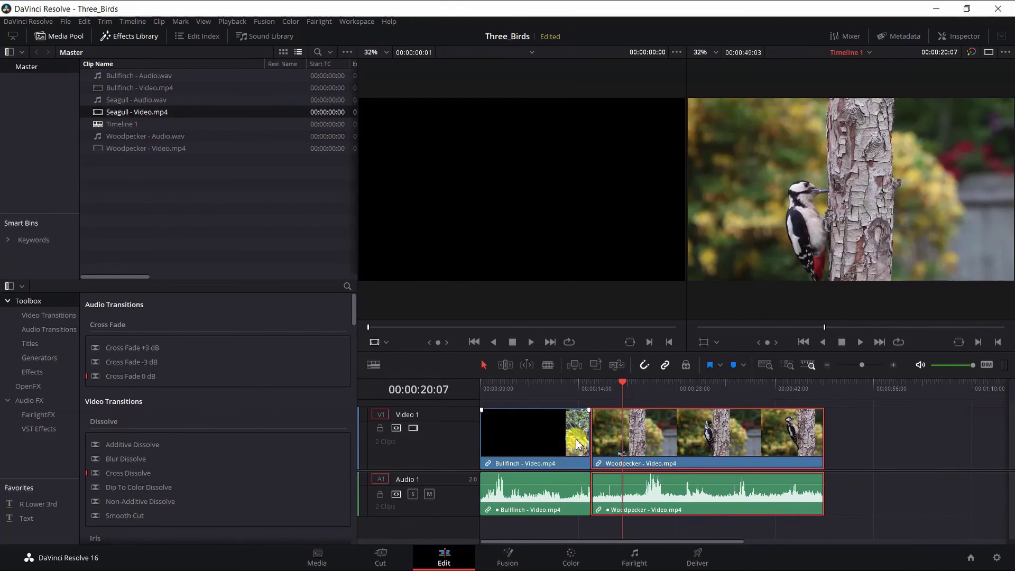
pyautogui.click(590, 419)
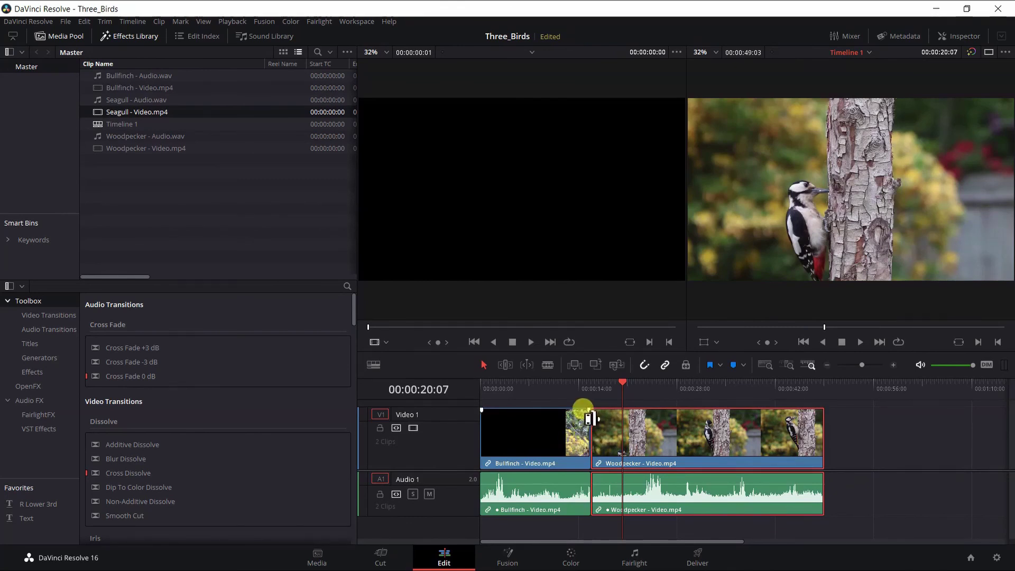
pyautogui.click(588, 483)
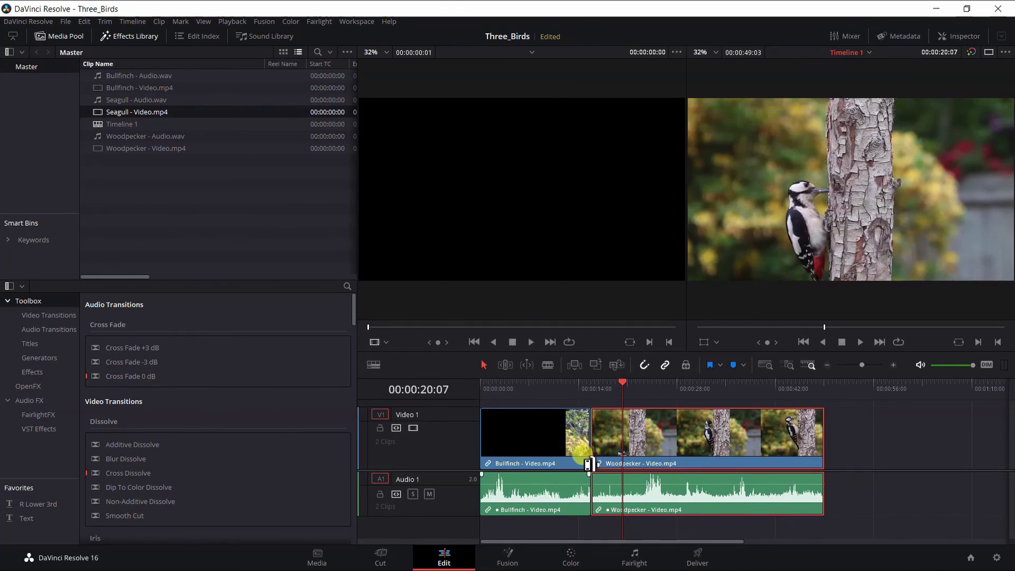
pyautogui.click(616, 441)
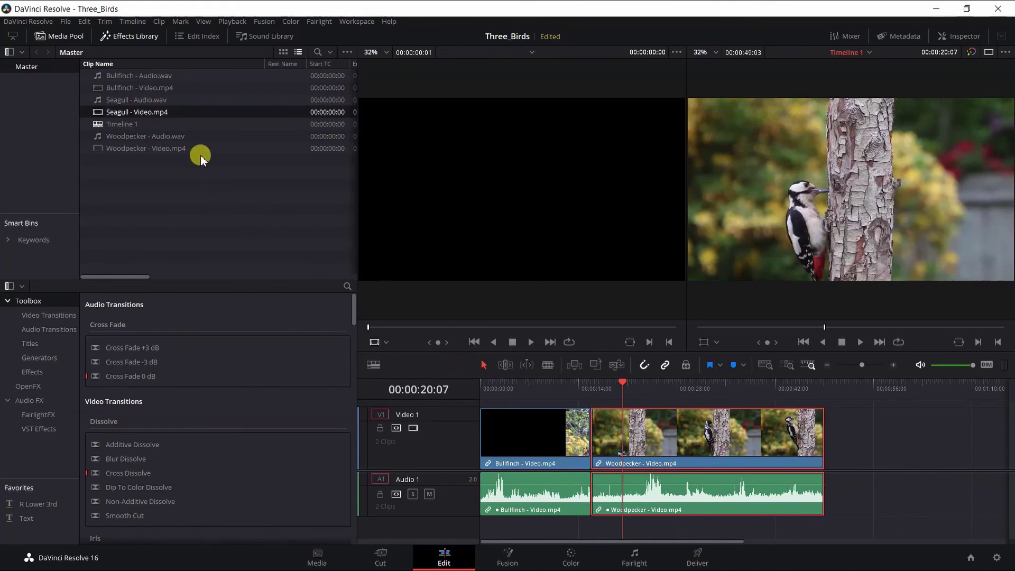
pyautogui.click(82, 26)
pyautogui.click(91, 32)
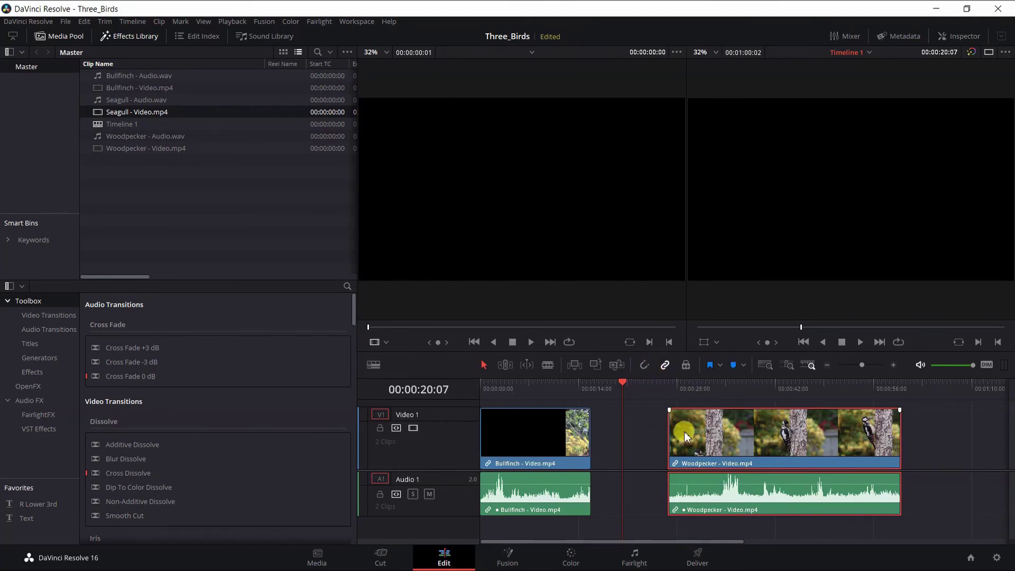
# - Move the Woodpecker clip slightly earlier with snapping off, snap it against the Bullfinch clip with snapping on, and undo back to restore the Seagull clip
pyautogui.moveTo(689, 432)
pyautogui.mouseDown()
pyautogui.moveTo(595, 445)
pyautogui.moveTo(685, 446)
pyautogui.mouseUp()
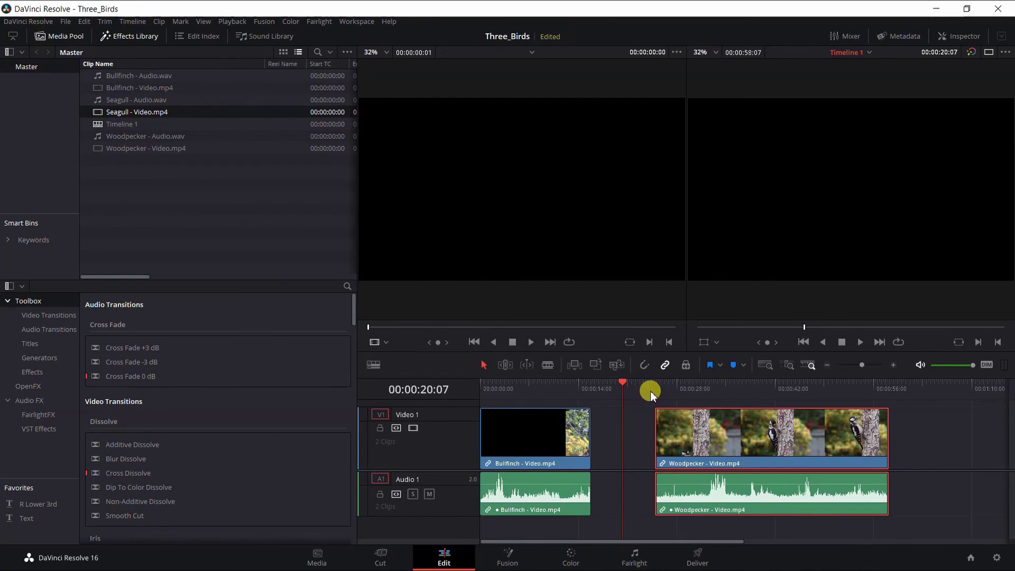
pyautogui.press('n')
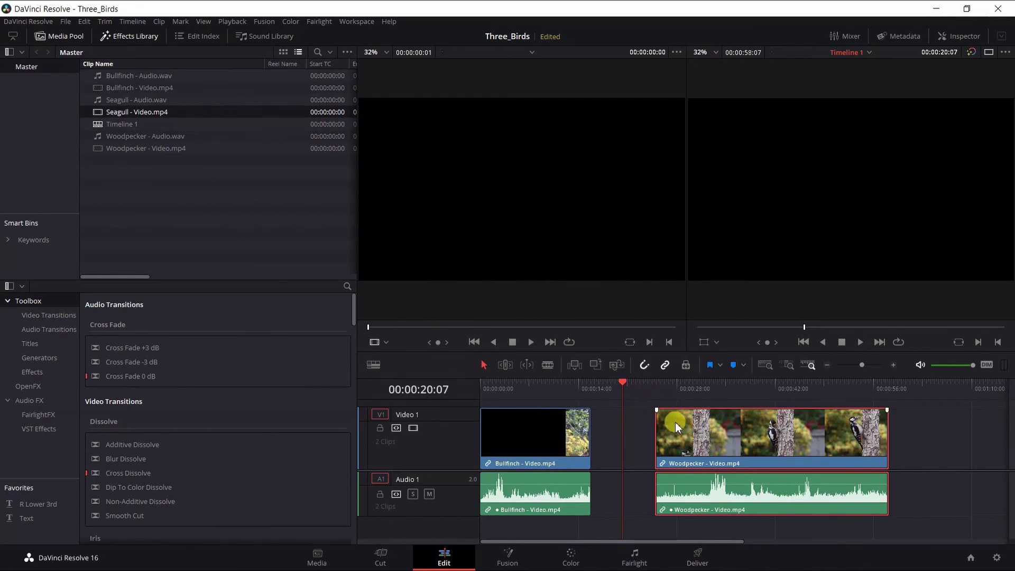
pyautogui.moveTo(672, 424); pyautogui.dragTo(621, 434)
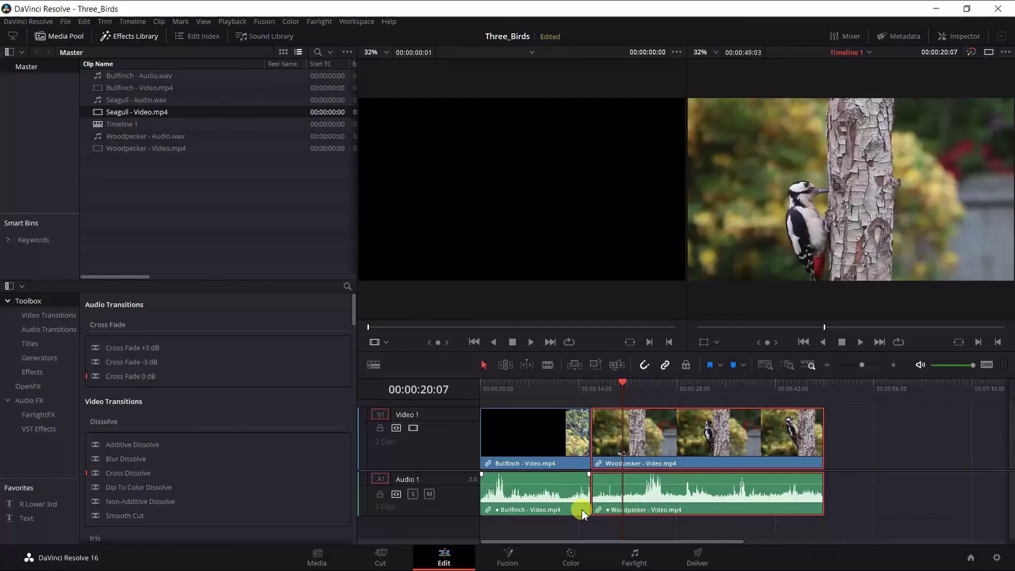
pyautogui.hotkey('ctrl', 'z')
# - Split the Seagull clip at 00:00:21:07, and undo that split
pyautogui.click(772, 383)
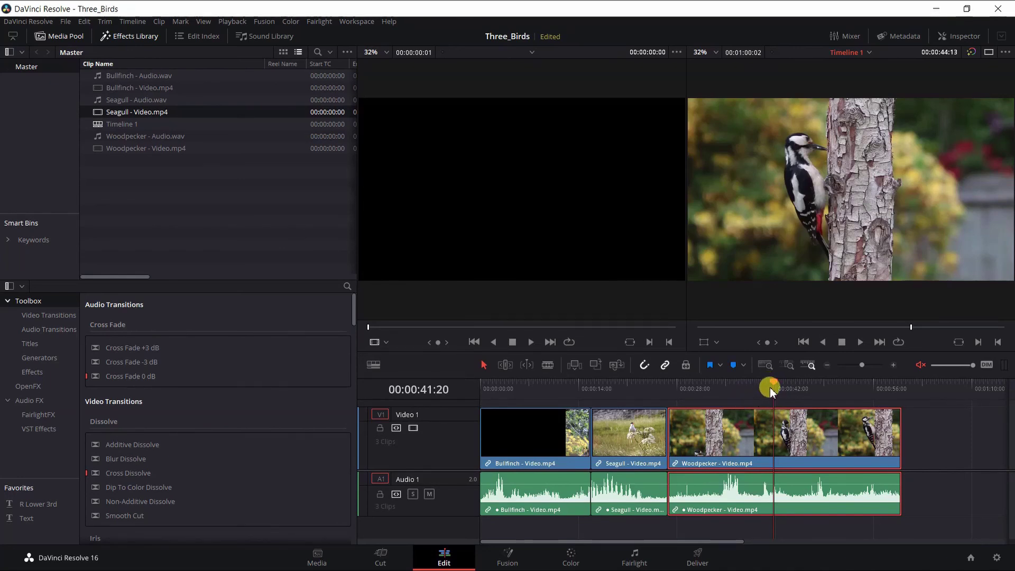
pyautogui.click(757, 384)
pyautogui.moveTo(757, 384); pyautogui.dragTo(783, 393)
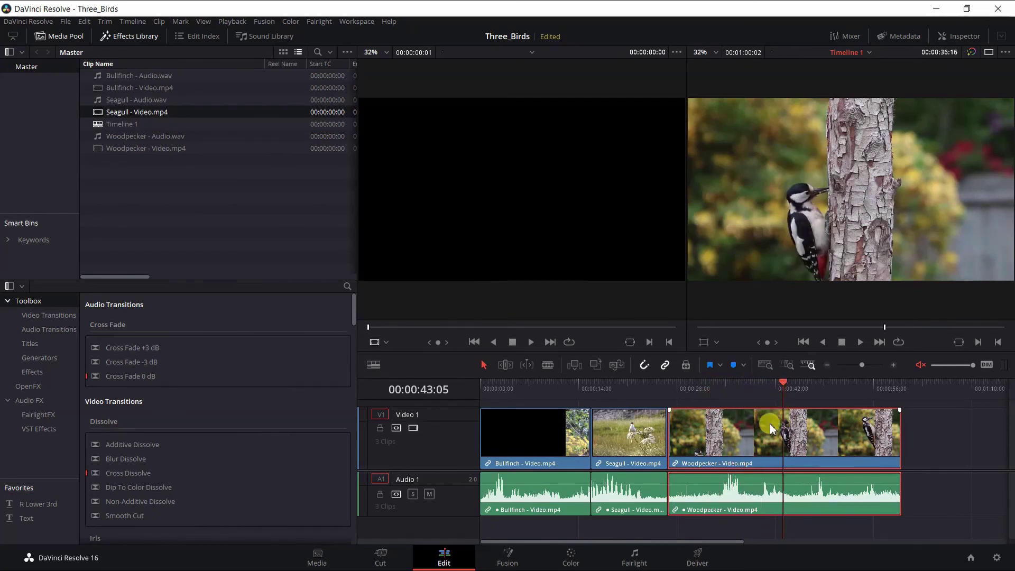
pyautogui.moveTo(782, 385); pyautogui.dragTo(635, 392)
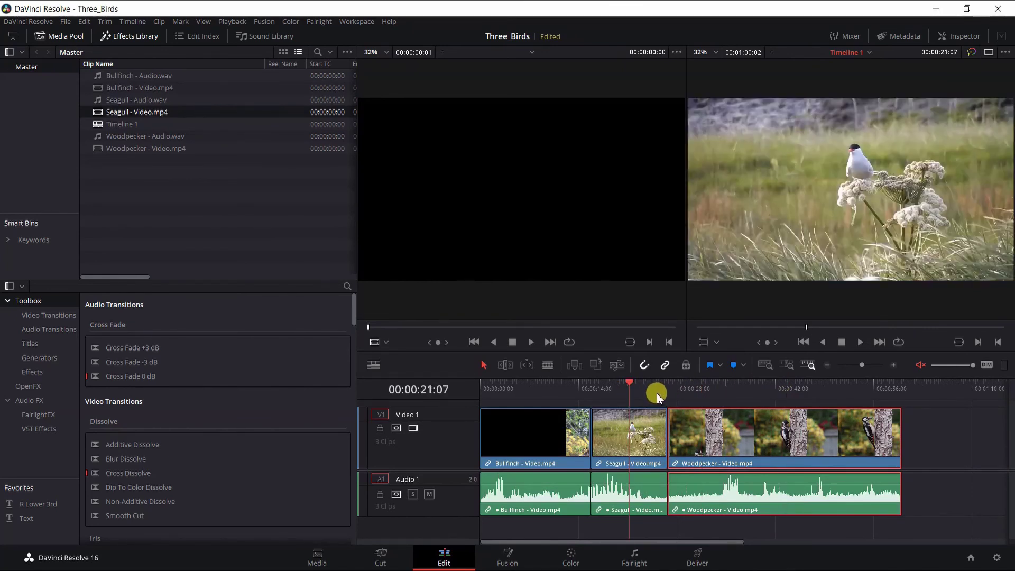
pyautogui.hotkey('ctrl', 'b')
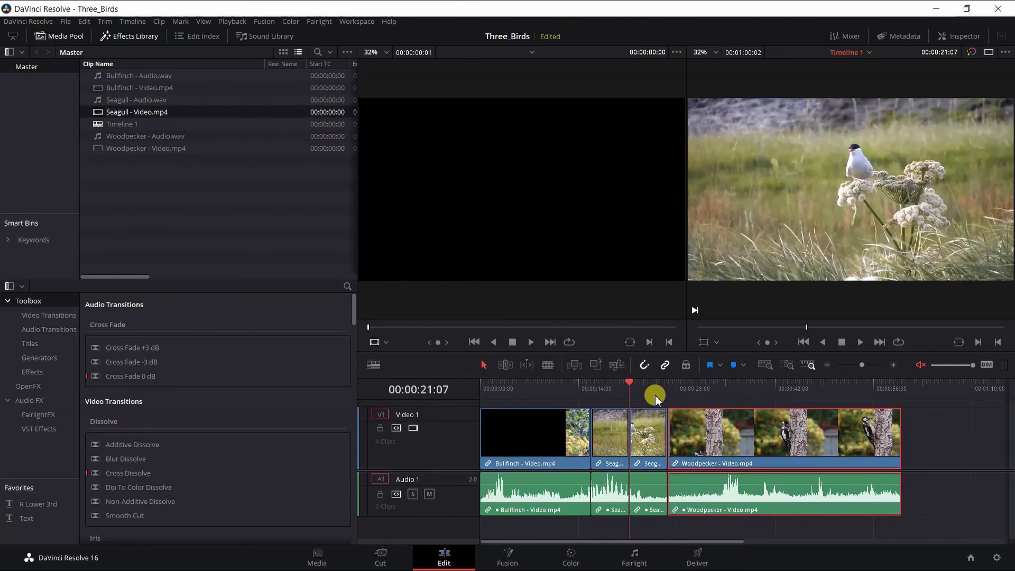
pyautogui.moveTo(630, 382); pyautogui.dragTo(640, 383)
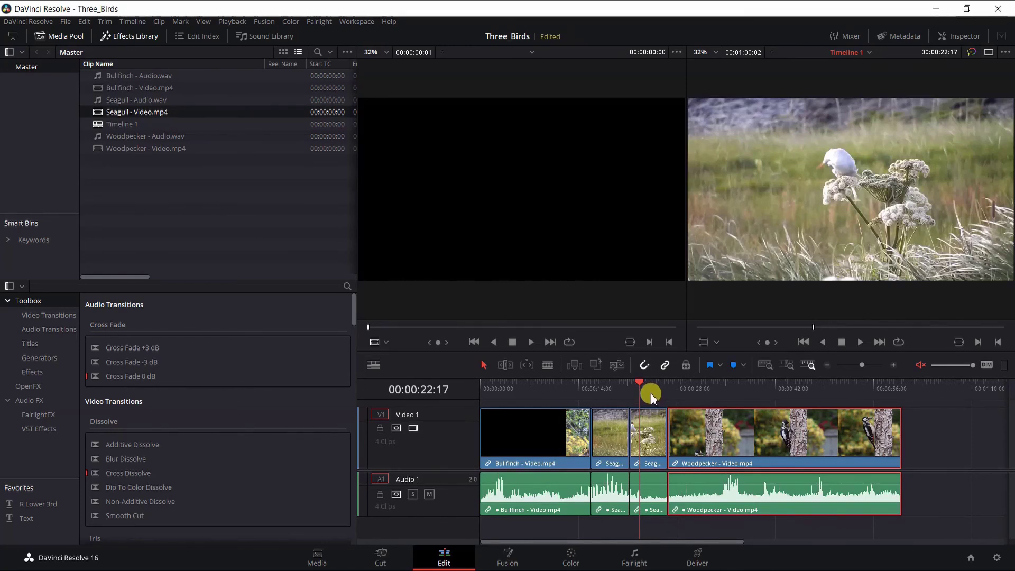
pyautogui.hotkey('ctrl', 'z')
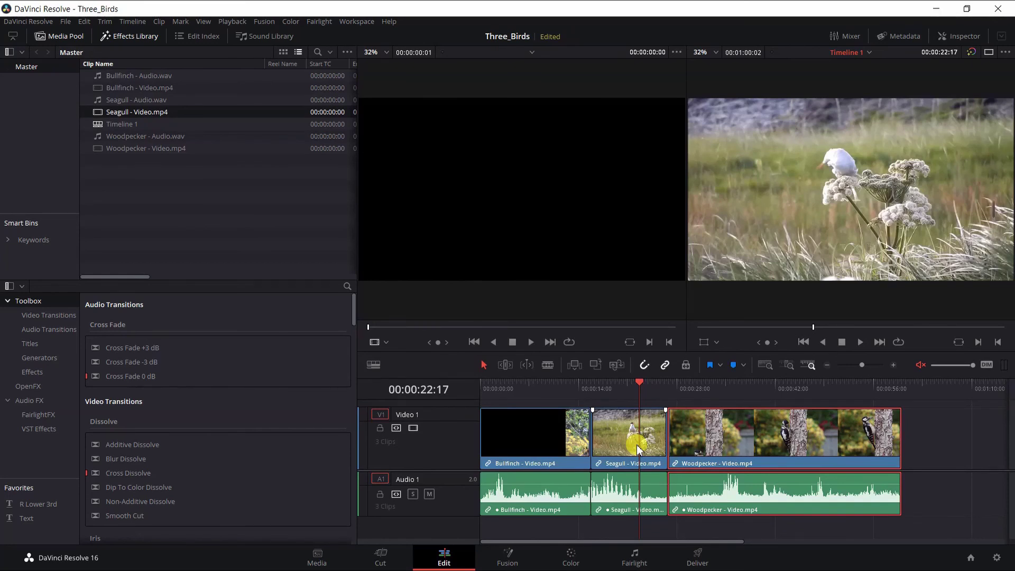
pyautogui.hotkey('ctrl', 'b')
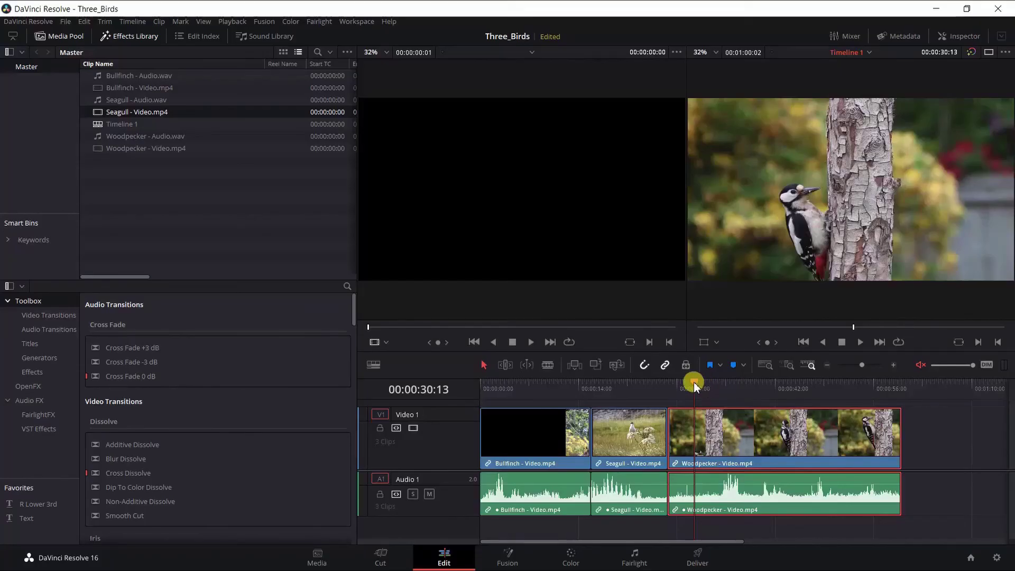
# - Play the Woodpecker clip from 00:00:32:12, stop at 00:00:40:08, and move the playhead back toward the clip's start
pyautogui.click(736, 383)
pyautogui.moveTo(715, 391); pyautogui.dragTo(709, 388)
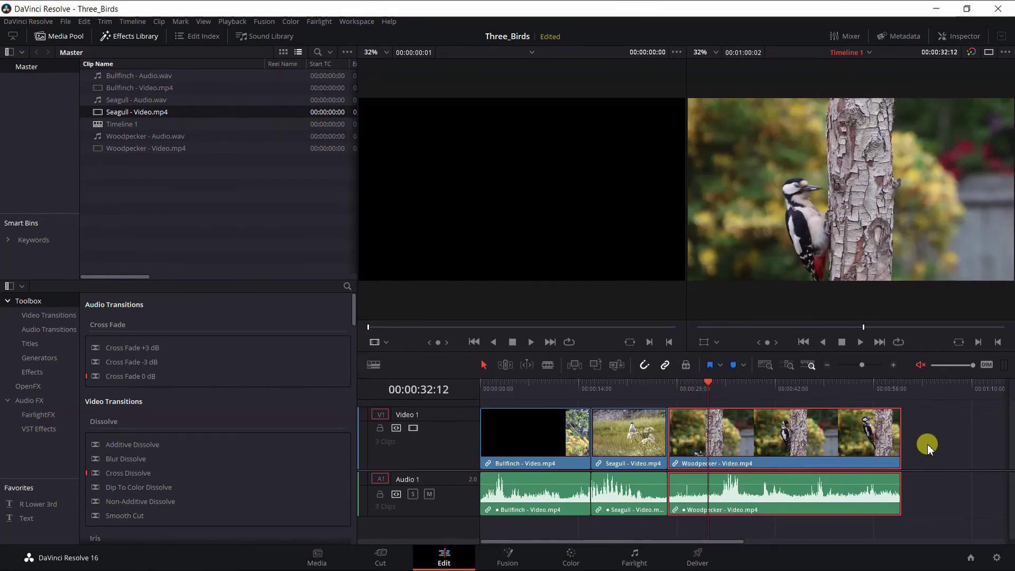
pyautogui.press('space')
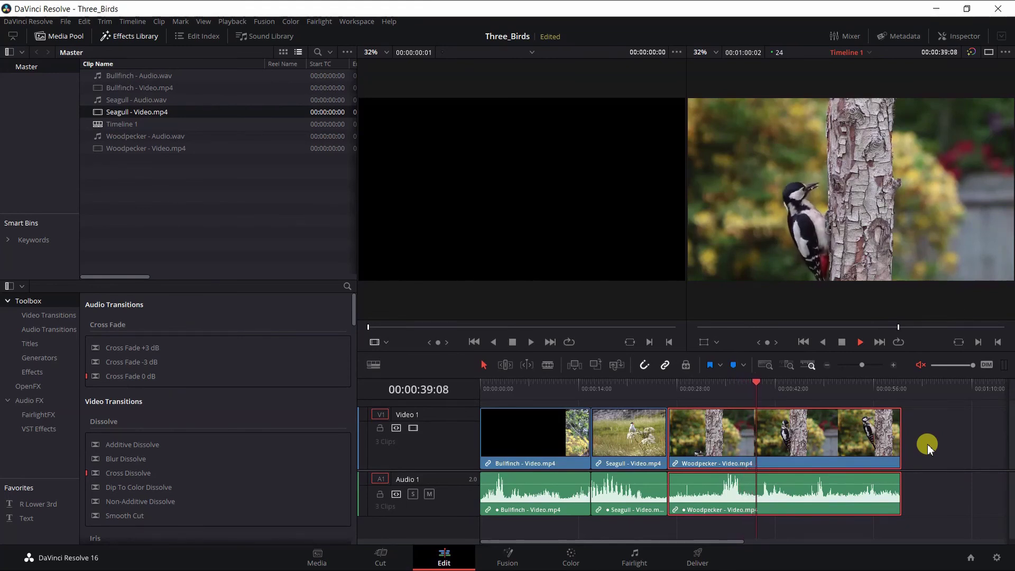
pyautogui.press('space')
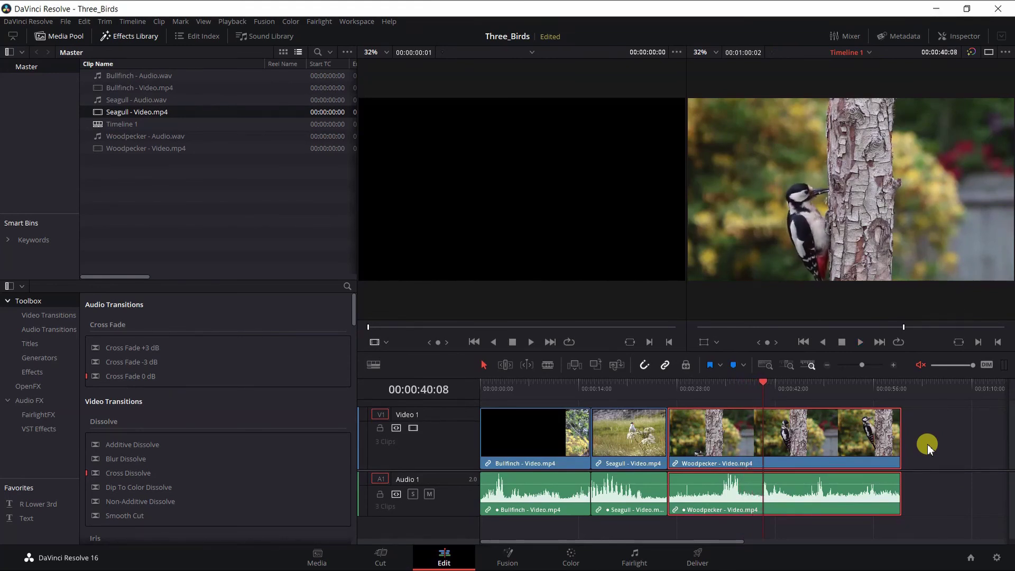
pyautogui.click(699, 389)
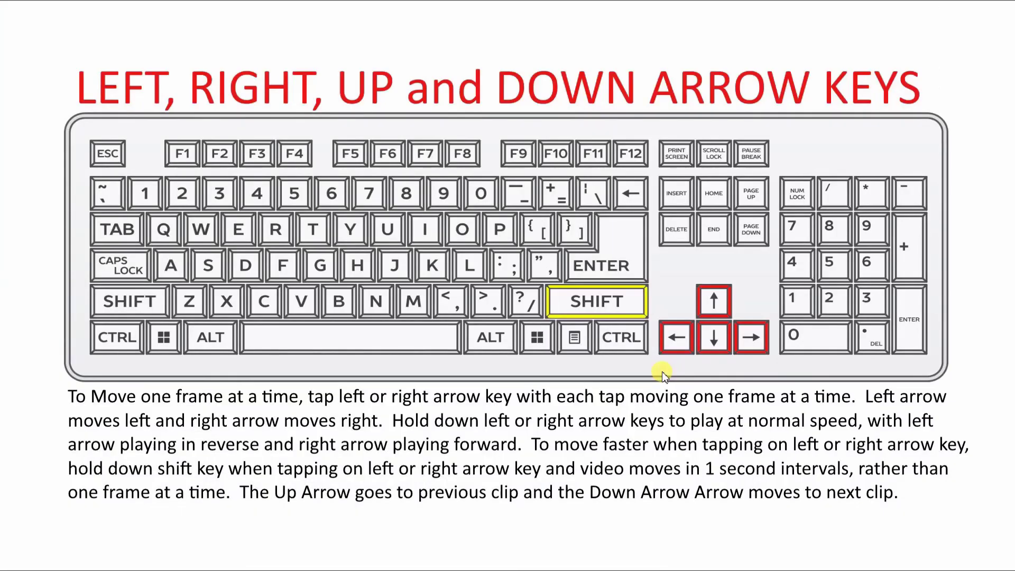
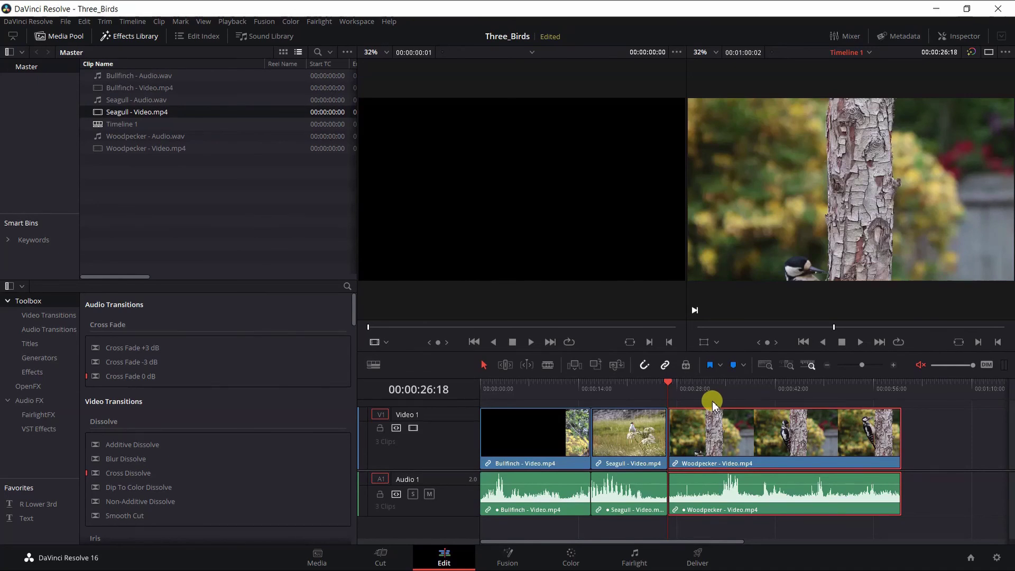
# - Step the playhead back nine frames from the start of the Woodpecker clip to 00:00:26:09 in the Seagull clip
pyautogui.press('Left')
pyautogui.press('Left')
pyautogui.press('Left')
pyautogui.press('Left')
pyautogui.press('Left')
pyautogui.press('Left')
pyautogui.press('Left')
pyautogui.press('Left')
pyautogui.press('Left')
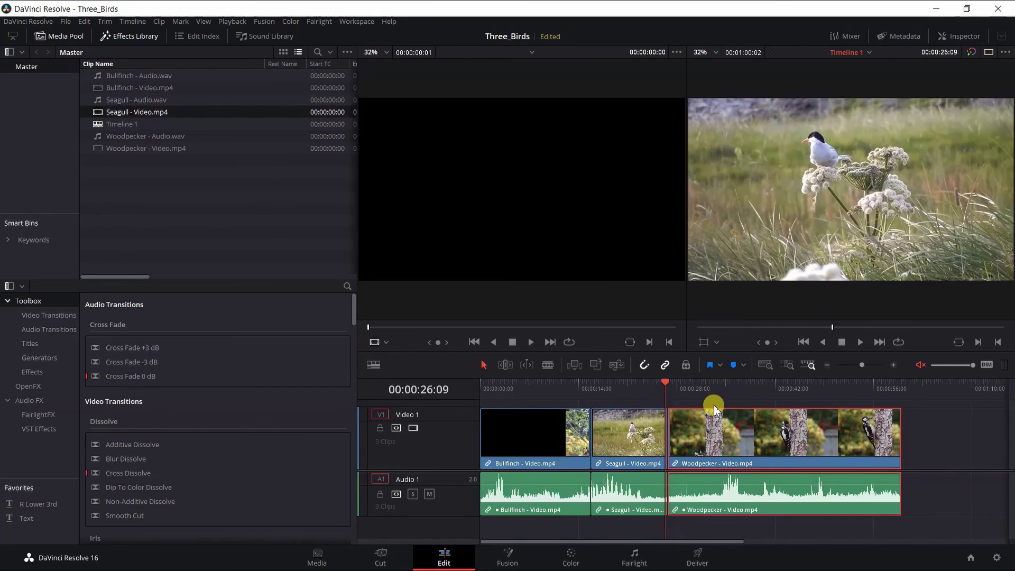
# - Step the playhead forward frame by frame across the cut into the Woodpecker clip to 00:00:27:00
pyautogui.press('Right')
pyautogui.press('Right')
pyautogui.press('Right')
pyautogui.press('Right')
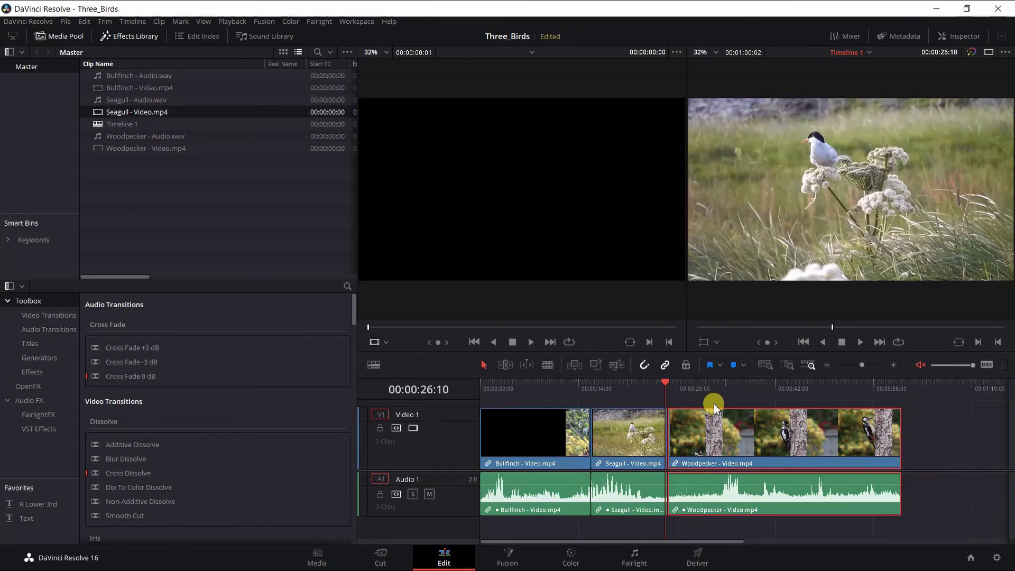
pyautogui.press('Right')
pyautogui.press('Right')
pyautogui.press('Right')
pyautogui.press('Right')
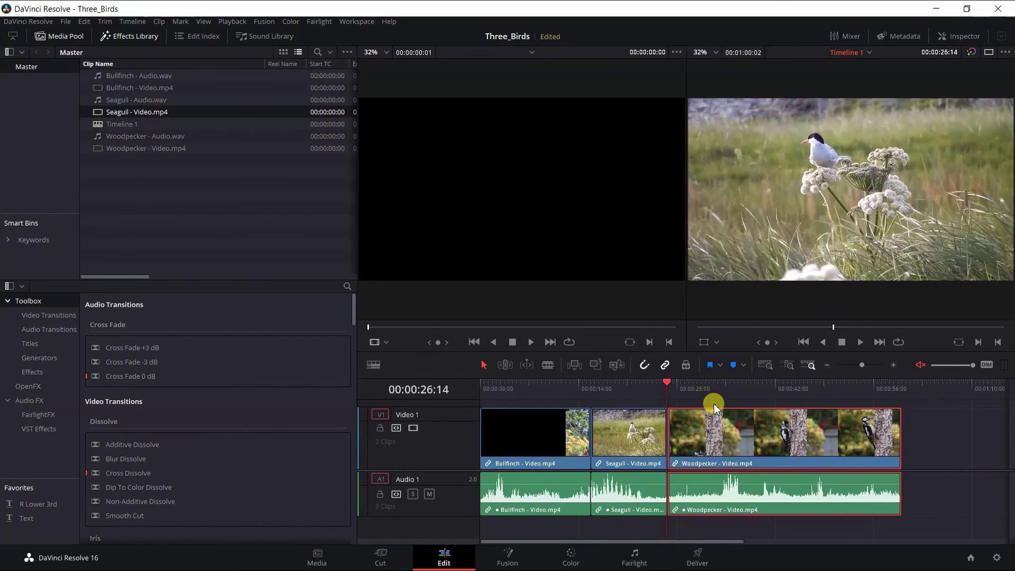
pyautogui.press('Right')
pyautogui.press('Right')
pyautogui.press('Right')
pyautogui.press('Right')
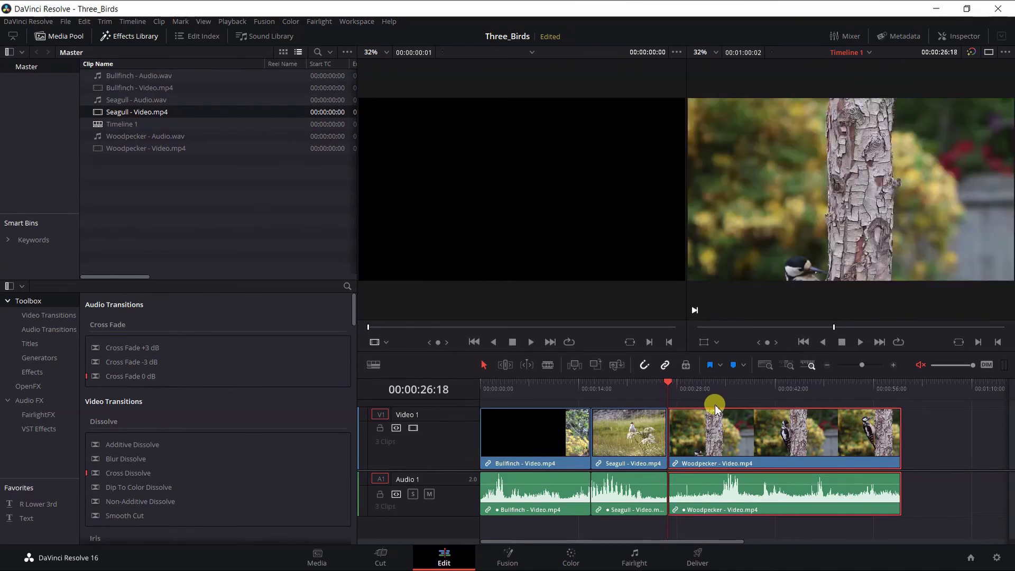
pyautogui.press('Right')
pyautogui.press('Right')
pyautogui.press('Right')
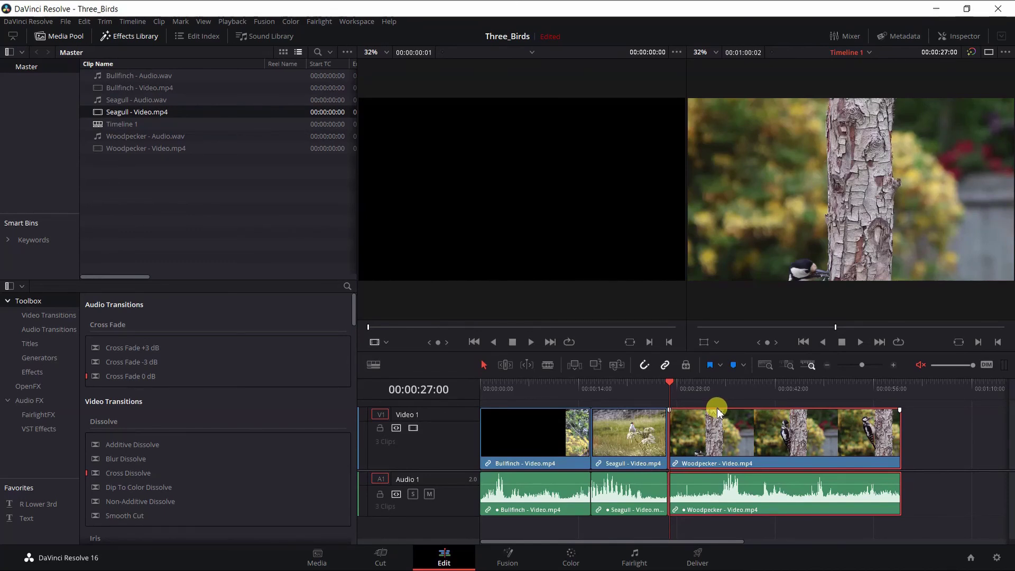
# - Run the playhead continuously backward by frames from the Woodpecker clip into the Seagull clip, to about 00:00:21:20
pyautogui.press('Left')
pyautogui.press('Left')
pyautogui.press('Left')
pyautogui.hotkey('shift', 'Left')
pyautogui.hotkey('shift', 'Left')
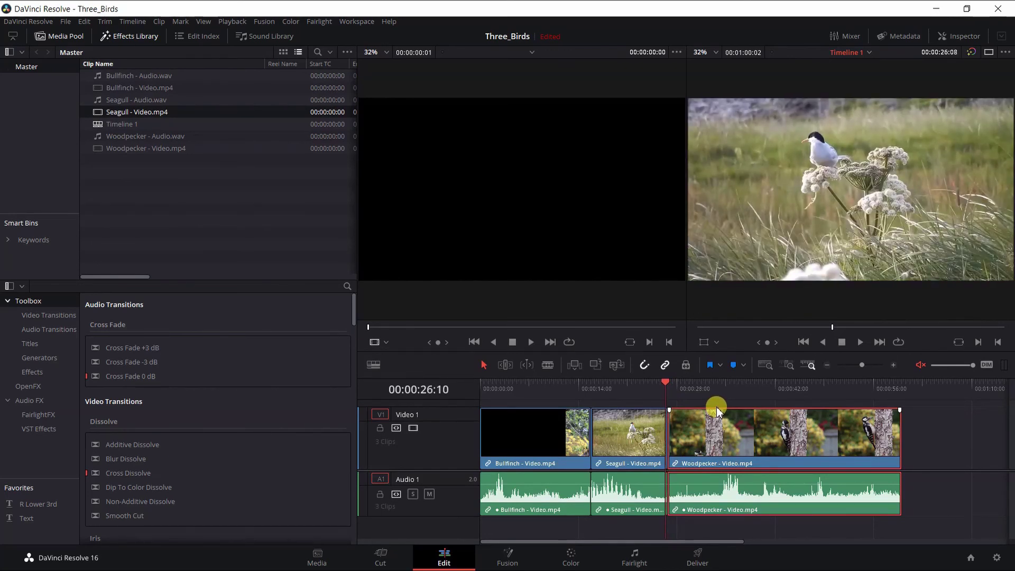
pyautogui.press('Left')
pyautogui.press('Left')
pyautogui.press('Left')
pyautogui.press('Left')
pyautogui.press('Left')
pyautogui.press('Left')
pyautogui.press('Left')
pyautogui.press('Left')
pyautogui.press('Left')
pyautogui.press('Left')
pyautogui.press('Left')
pyautogui.press('Left')
pyautogui.press('Left')
pyautogui.press('Left')
pyautogui.press('Left')
pyautogui.press('Left')
pyautogui.press('Left')
pyautogui.press('Left')
pyautogui.press('Left')
pyautogui.press('Left')
pyautogui.press('Left')
pyautogui.press('Left')
pyautogui.press('Left')
pyautogui.press('Left')
pyautogui.press('Left')
pyautogui.press('Left')
pyautogui.press('Left')
pyautogui.press('Left')
pyautogui.press('Left')
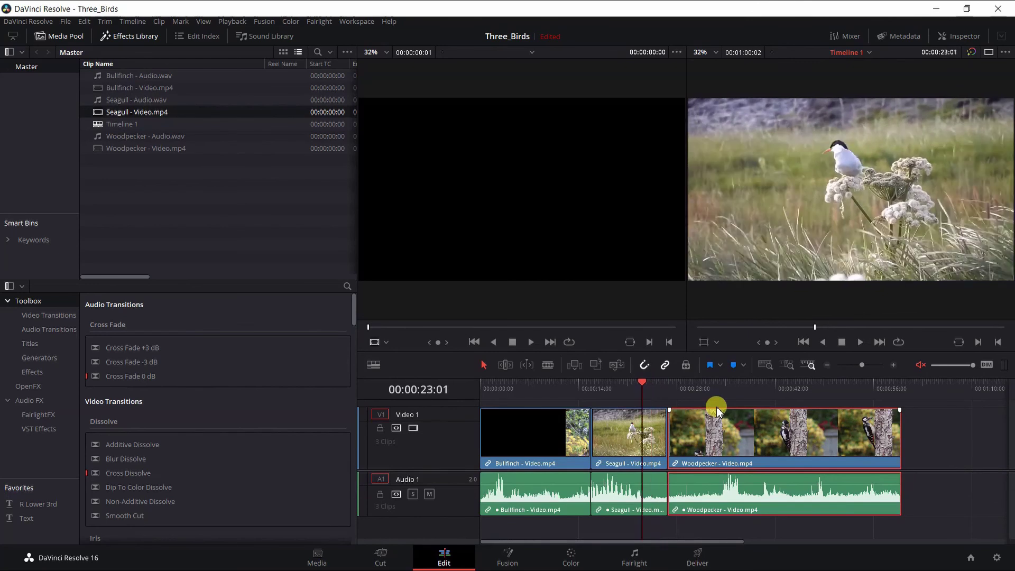
pyautogui.press('Left')
pyautogui.press('Left')
pyautogui.press('Left')
pyautogui.press('Left')
pyautogui.press('Left')
pyautogui.press('Left')
pyautogui.press('Left')
pyautogui.press('Left')
pyautogui.press('Left')
pyautogui.press('Left')
pyautogui.press('Left')
pyautogui.press('Left')
pyautogui.press('Left')
pyautogui.press('Left')
pyautogui.press('Left')
pyautogui.press('Left')
pyautogui.press('Left')
pyautogui.press('Left')
pyautogui.press('Left')
pyautogui.press('Left')
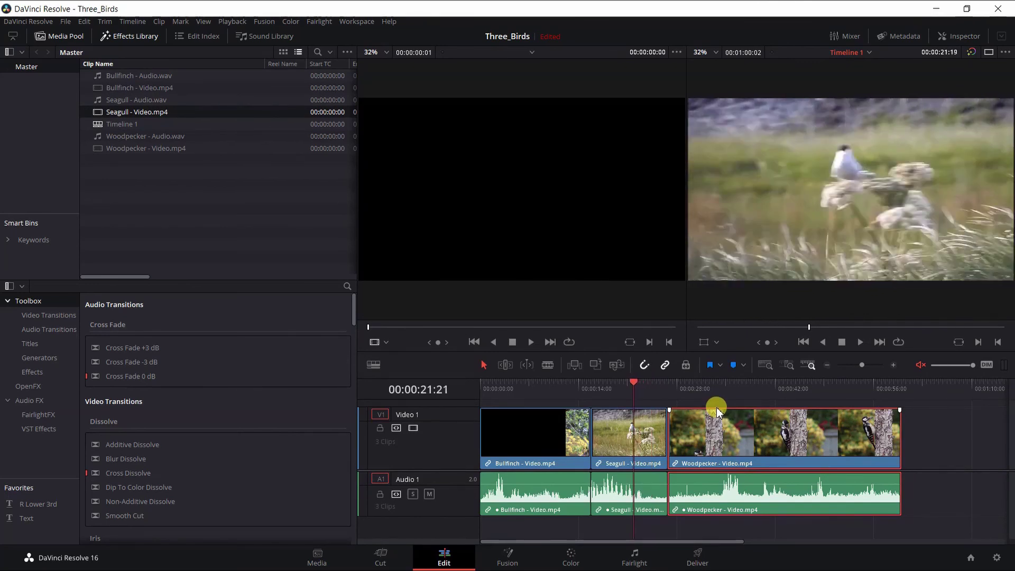
# - Run the playhead forward by frames within the Seagull clip
pyautogui.press('Right')
pyautogui.press('Right')
pyautogui.press('Right')
pyautogui.press('Right')
pyautogui.press('Right')
pyautogui.press('Right')
pyautogui.press('Right')
pyautogui.press('Right')
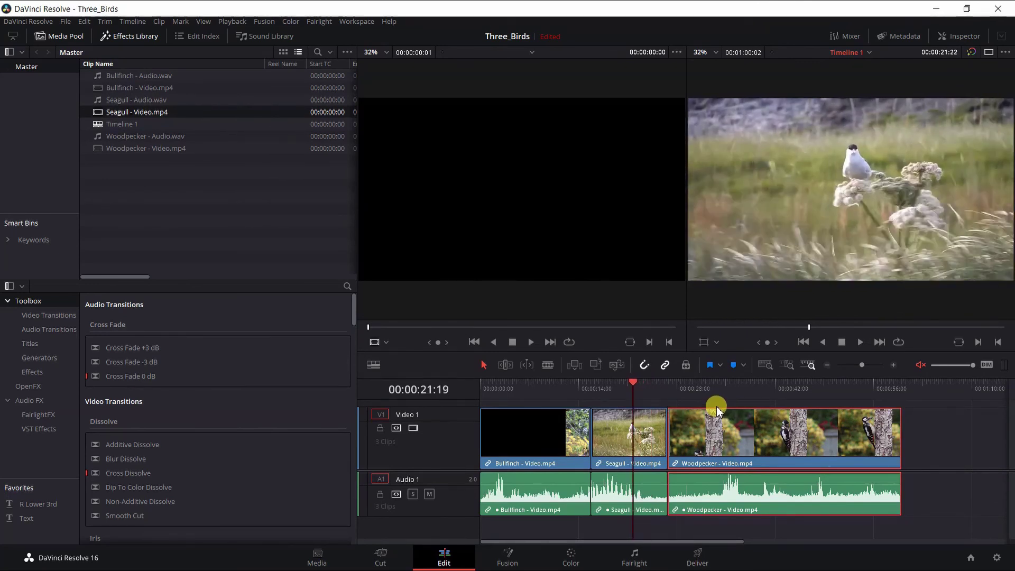
# - Run the playhead forward frame by frame from the Seagull clip across the cut into the Woodpecker clip, to 00:00:27:17
pyautogui.press('Right')
pyautogui.press('Right')
pyautogui.press('Right')
pyautogui.press('Right')
pyautogui.press('Right')
pyautogui.press('Right')
pyautogui.press('Right')
pyautogui.press('Right')
pyautogui.press('Right')
pyautogui.press('Right')
pyautogui.press('Right')
pyautogui.press('Right')
pyautogui.press('Right')
pyautogui.press('Right')
pyautogui.press('Right')
pyautogui.press('Right')
pyautogui.press('Right')
pyautogui.press('Right')
pyautogui.press('Right')
pyautogui.press('Right')
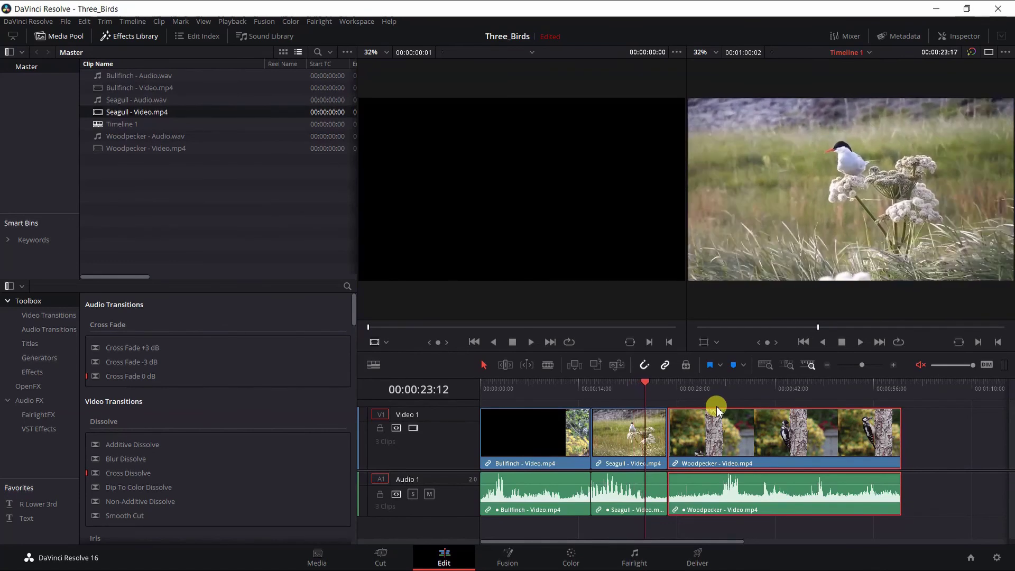
pyautogui.press('Right')
pyautogui.press('Right')
pyautogui.press('Right')
pyautogui.press('Right')
pyautogui.press('Right')
pyautogui.press('Right')
pyautogui.press('Right')
pyautogui.press('Right')
pyautogui.press('Right')
pyautogui.press('Right')
pyautogui.press('Right')
pyautogui.press('Right')
pyautogui.press('Right')
pyautogui.press('Right')
pyautogui.press('Right')
pyautogui.press('Right')
pyautogui.press('Right')
pyautogui.press('Right')
pyautogui.press('Right')
pyautogui.press('Right')
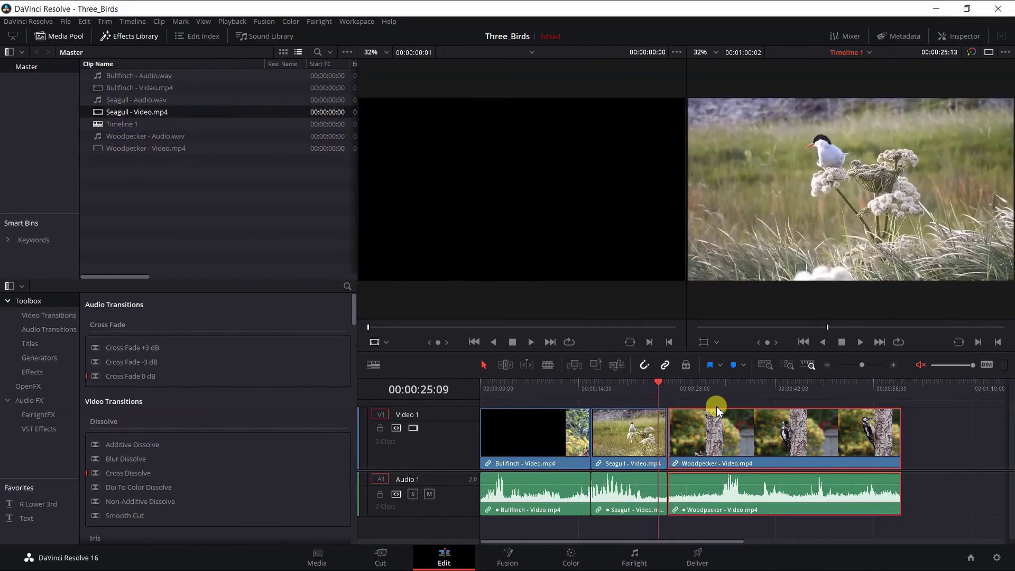
pyautogui.press('Right')
pyautogui.press('Right')
pyautogui.press('Right')
pyautogui.press('Right')
pyautogui.press('Right')
pyautogui.press('Right')
pyautogui.press('Right')
pyautogui.press('Right')
pyautogui.press('Right')
pyautogui.press('Right')
pyautogui.press('Right')
pyautogui.press('Right')
pyautogui.press('Right')
pyautogui.press('Right')
pyautogui.press('Right')
pyautogui.press('Right')
pyautogui.press('Right')
pyautogui.press('Right')
pyautogui.press('Right')
pyautogui.press('Right')
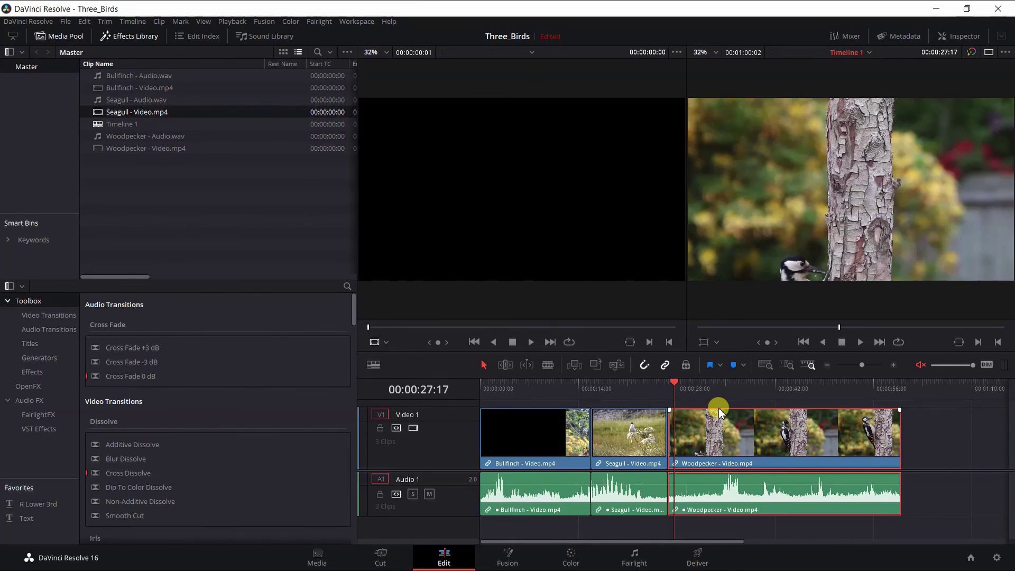
# - Move the playhead backward in one-second jumps to 00:00:14:17 in the Bullfinch clip
pyautogui.hotkey('shift', 'Left')
pyautogui.hotkey('shift', 'Left')
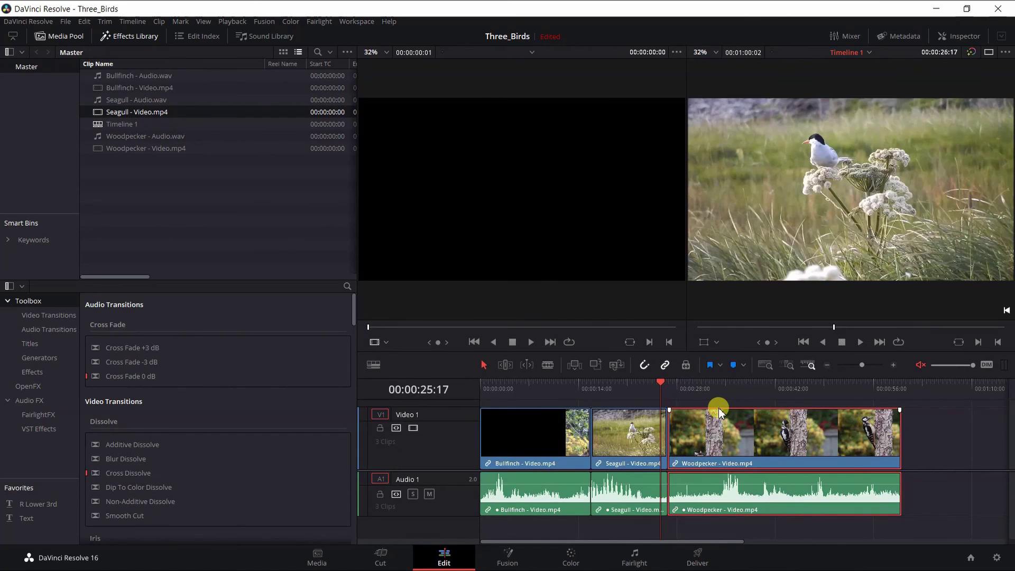
pyautogui.hotkey('shift', 'Left')
pyautogui.hotkey('shift', 'Left')
pyautogui.hotkey('shift', 'Left')
pyautogui.hotkey('shift', 'Left')
pyautogui.hotkey('shift', 'Left')
pyautogui.hotkey('shift', 'Left')
pyautogui.hotkey('shift', 'Left')
pyautogui.hotkey('shift', 'Left')
pyautogui.hotkey('shift', 'Left')
pyautogui.hotkey('shift', 'Left')
pyautogui.hotkey('shift', 'Left')
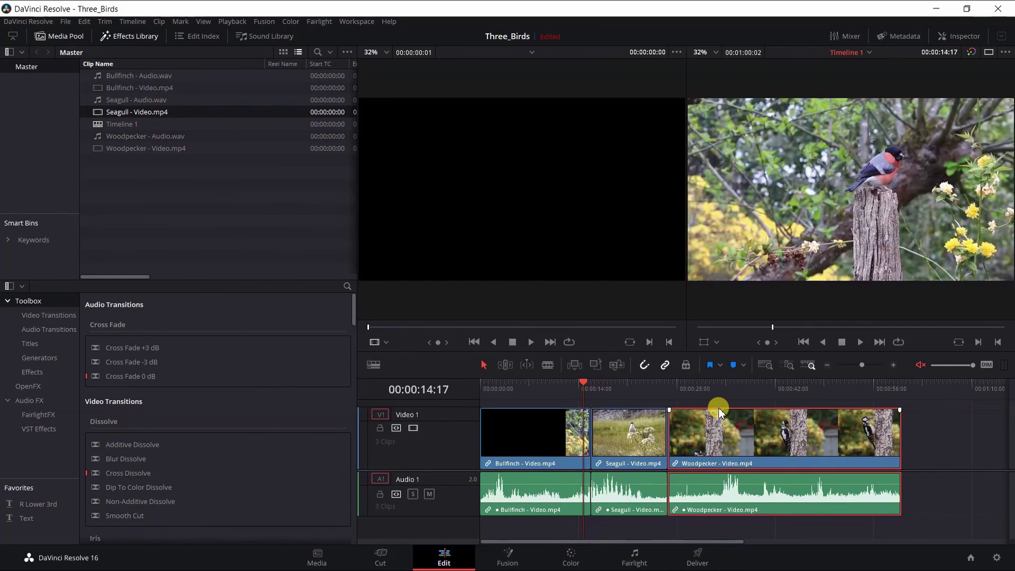
# - Move the playhead forward in one-second jumps across the Seagull clip to 00:00:34:17 in the Woodpecker clip
pyautogui.hotkey('shift', 'Right')
pyautogui.hotkey('shift', 'Right')
pyautogui.hotkey('shift', 'Right')
pyautogui.hotkey('shift', 'Right')
pyautogui.hotkey('shift', 'Right')
pyautogui.hotkey('shift', 'Right')
pyautogui.hotkey('shift', 'Right')
pyautogui.hotkey('shift', 'Right')
pyautogui.hotkey('shift', 'Right')
pyautogui.hotkey('shift', 'Right')
pyautogui.hotkey('shift', 'Right')
pyautogui.hotkey('shift', 'Right')
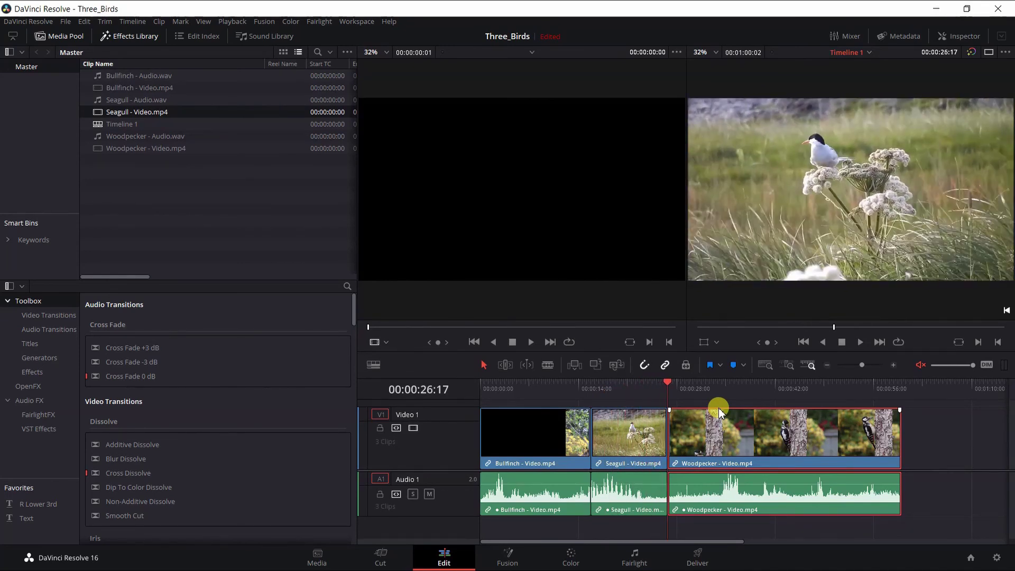
pyautogui.hotkey('shift', 'Right')
pyautogui.hotkey('shift', 'Right')
pyautogui.hotkey('shift', 'Right')
pyautogui.hotkey('shift', 'Right')
pyautogui.hotkey('shift', 'Right')
pyautogui.hotkey('shift', 'Right')
pyautogui.hotkey('shift', 'Right')
pyautogui.hotkey('shift', 'Right')
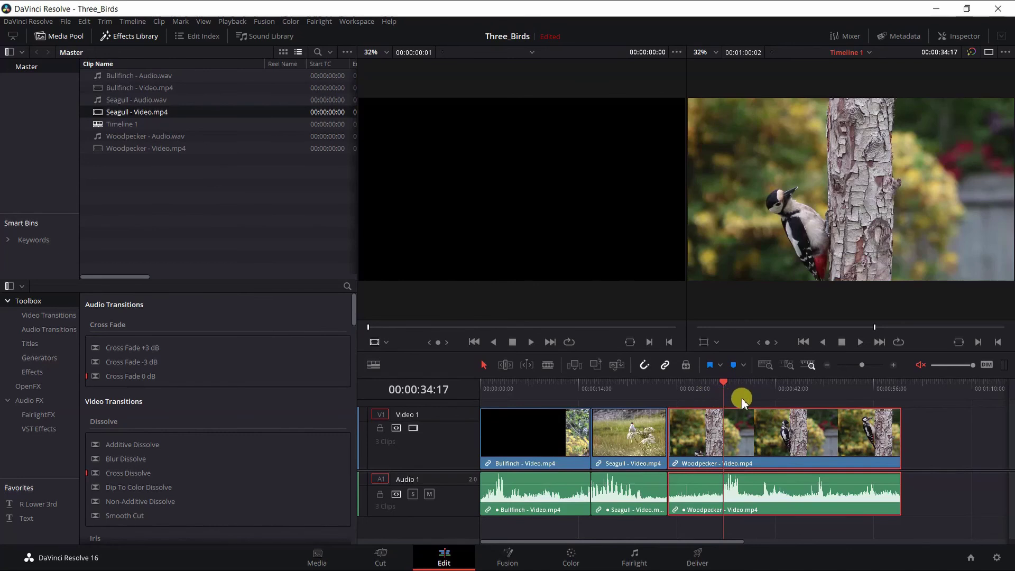
# - Jump the playhead back clip by clip to the timeline start and forward again to the start of the Woodpecker clip
pyautogui.press('Up')
pyautogui.press('Up')
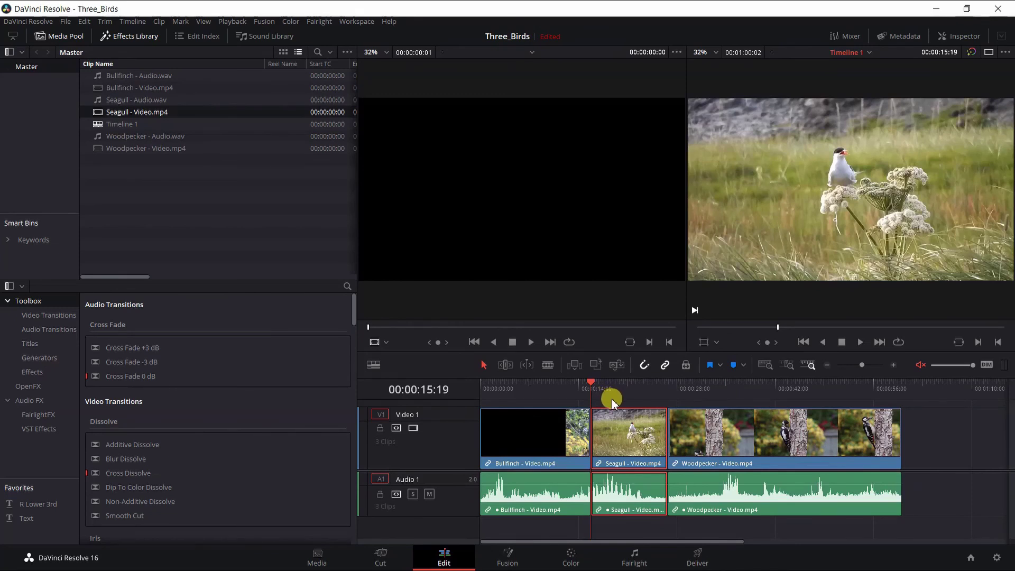
pyautogui.press('Up')
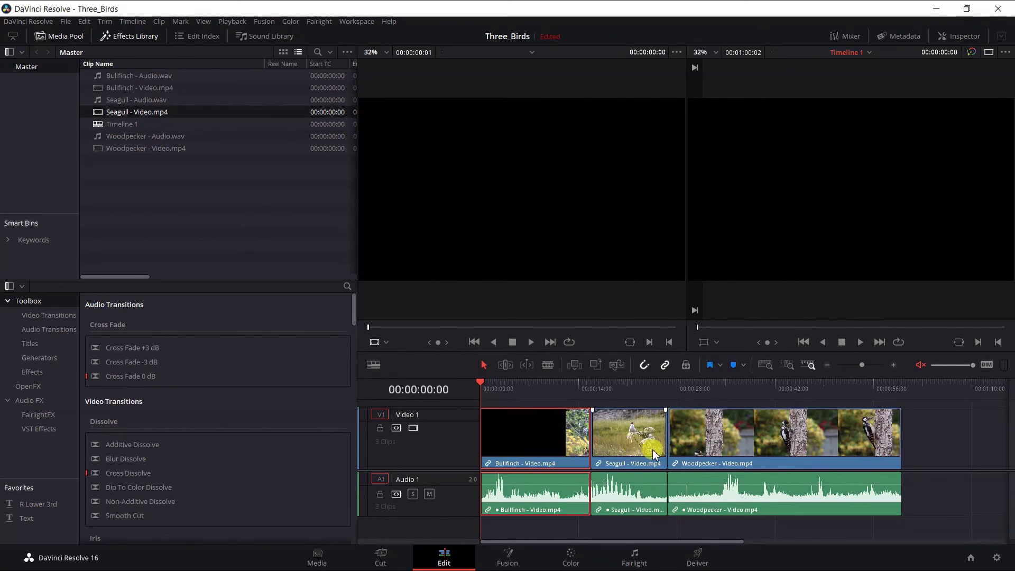
pyautogui.press('Down')
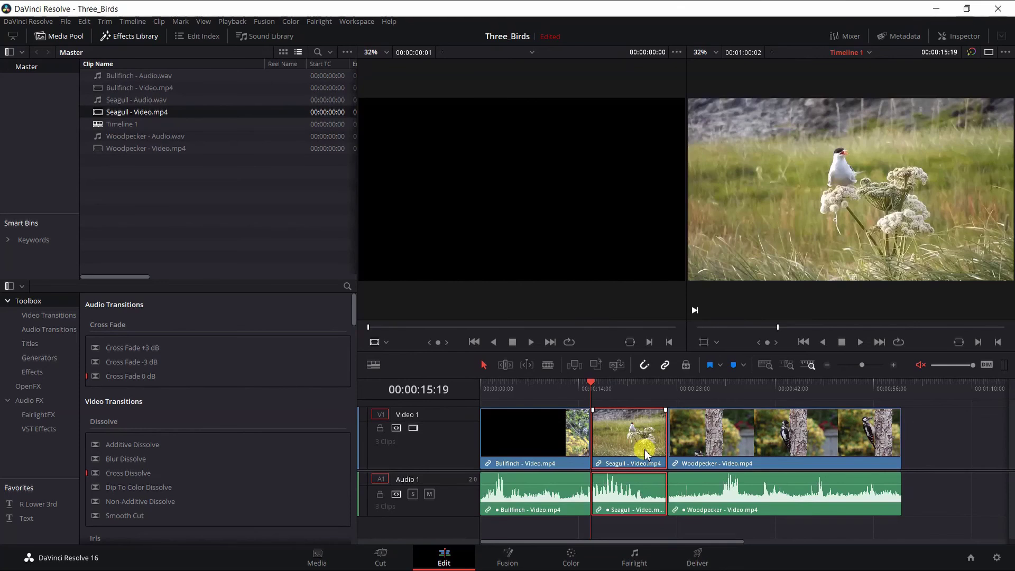
pyautogui.press('Down')
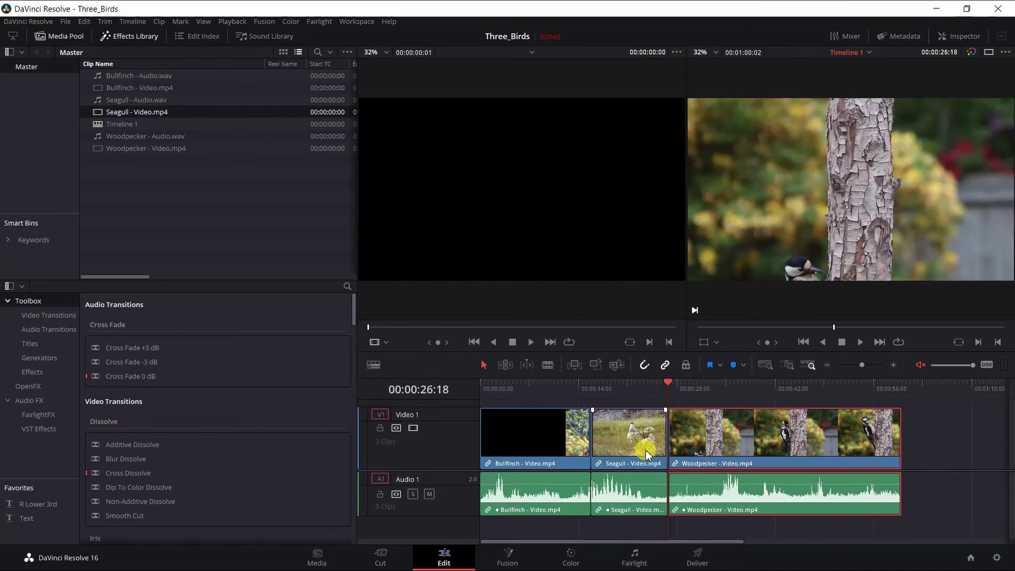
# - Swap the Seagull clip to the end of the timeline and back to the very beginning, ahead of the Bullfinch clip
pyautogui.moveTo(646, 449); pyautogui.dragTo(956, 481)
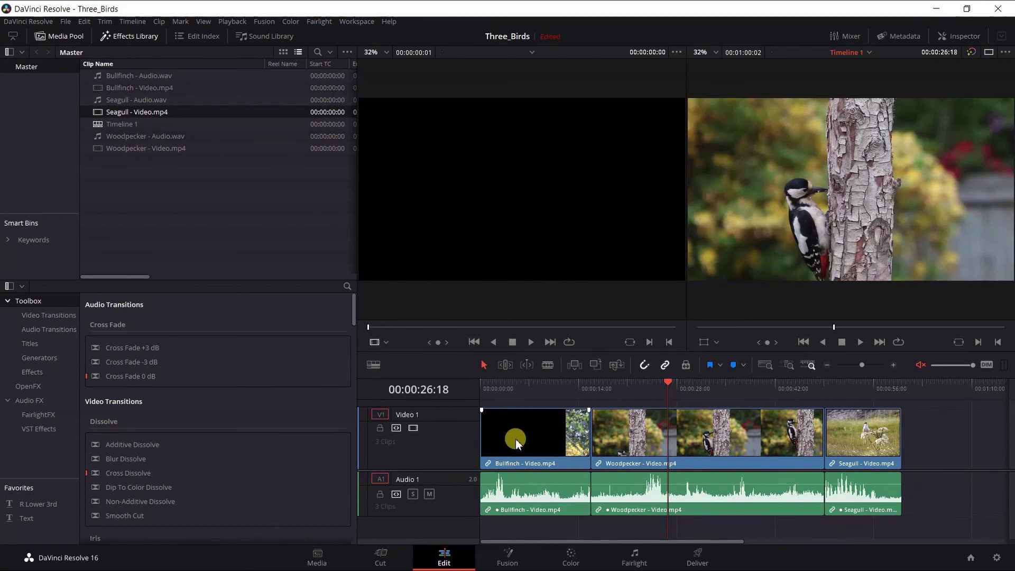
pyautogui.click(865, 456)
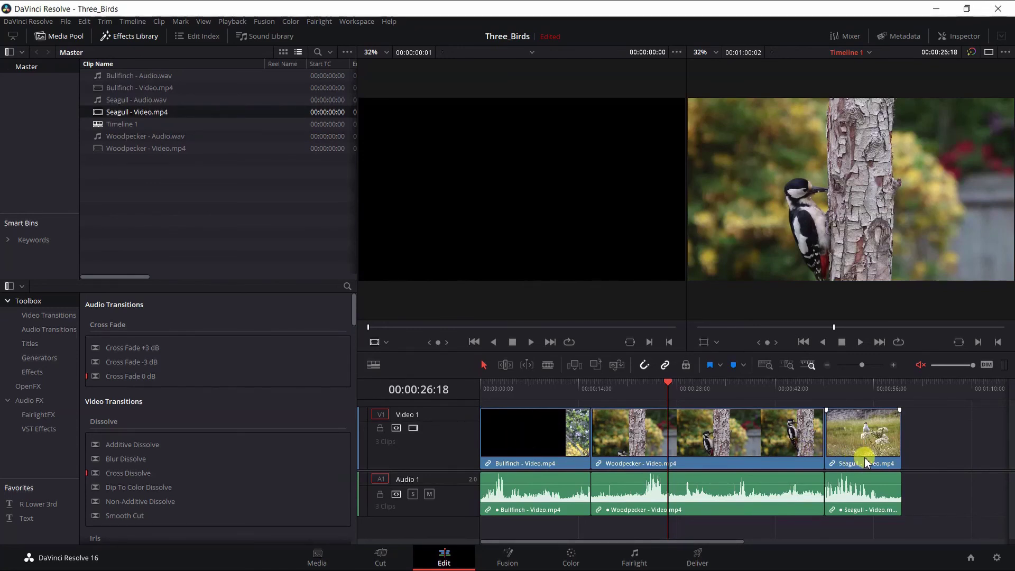
pyautogui.click(866, 461)
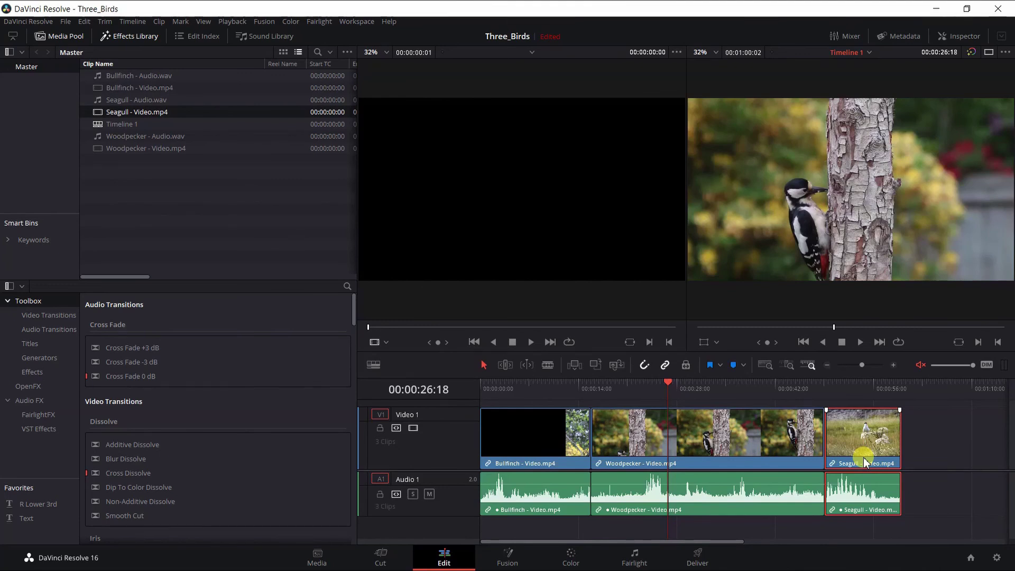
pyautogui.moveTo(864, 458); pyautogui.dragTo(522, 452)
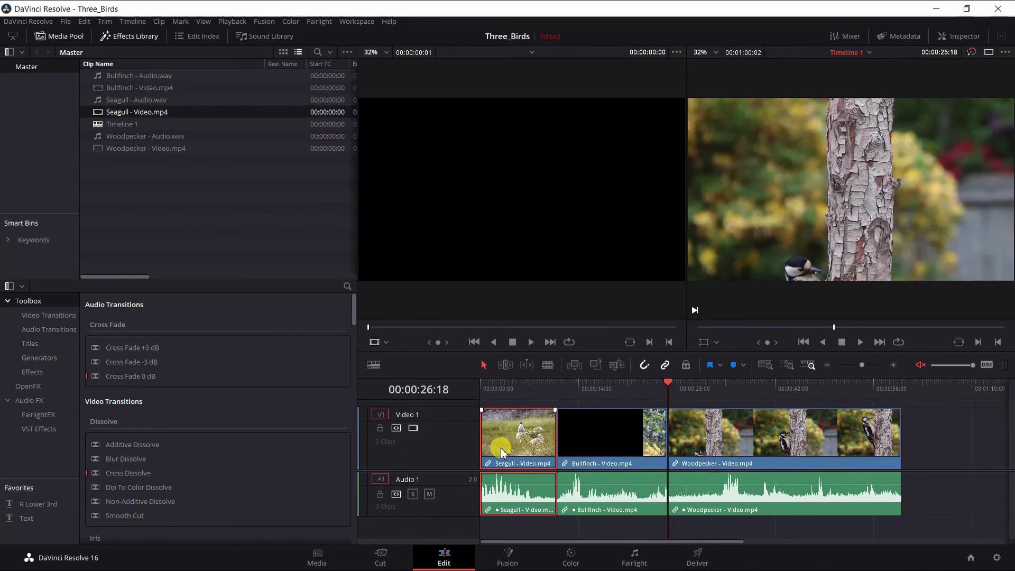
# - Swap the Woodpecker clip with the Bullfinch clip, placing it directly after the Seagull clip
pyautogui.click(773, 458)
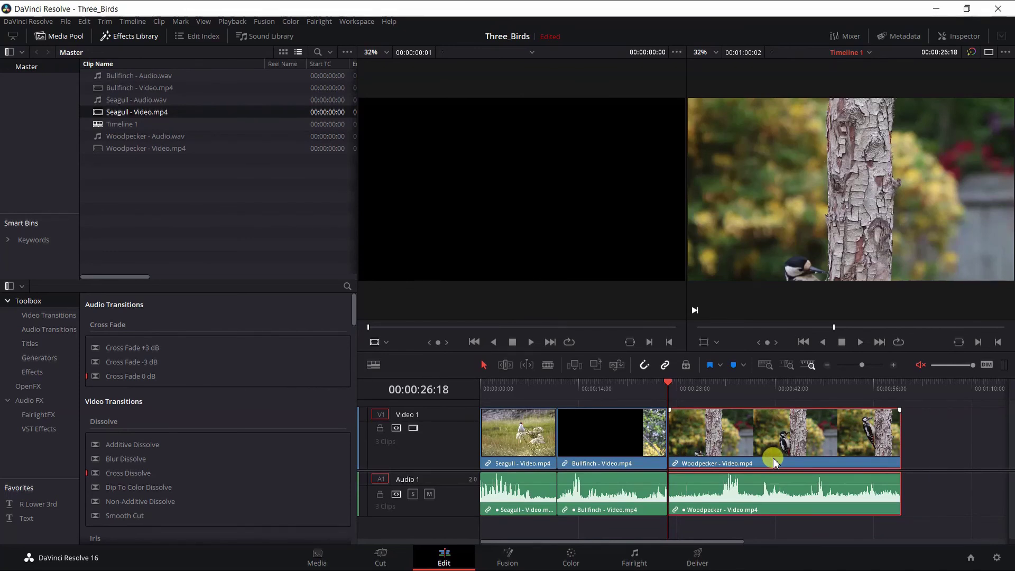
pyautogui.moveTo(774, 461); pyautogui.dragTo(673, 461)
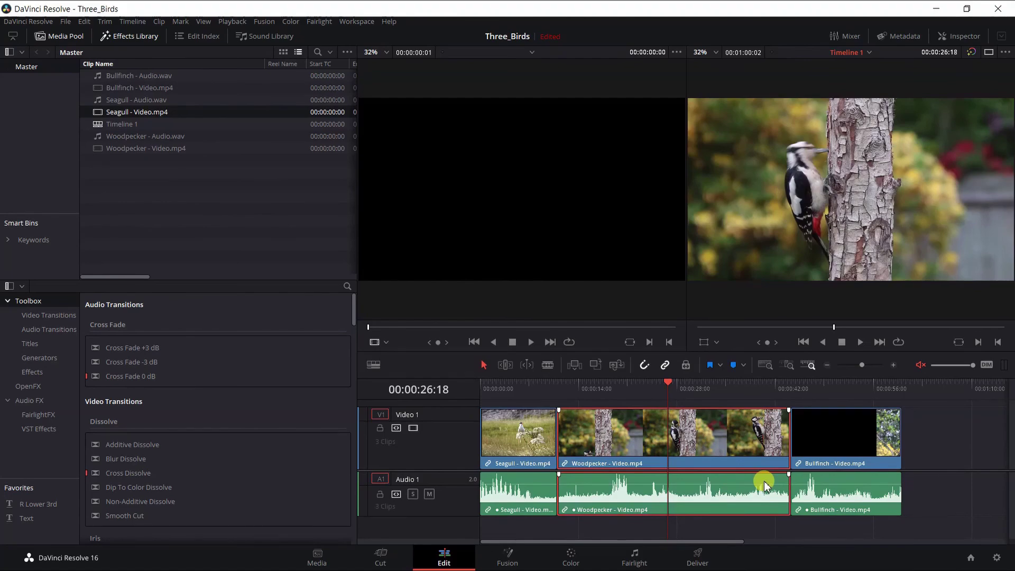
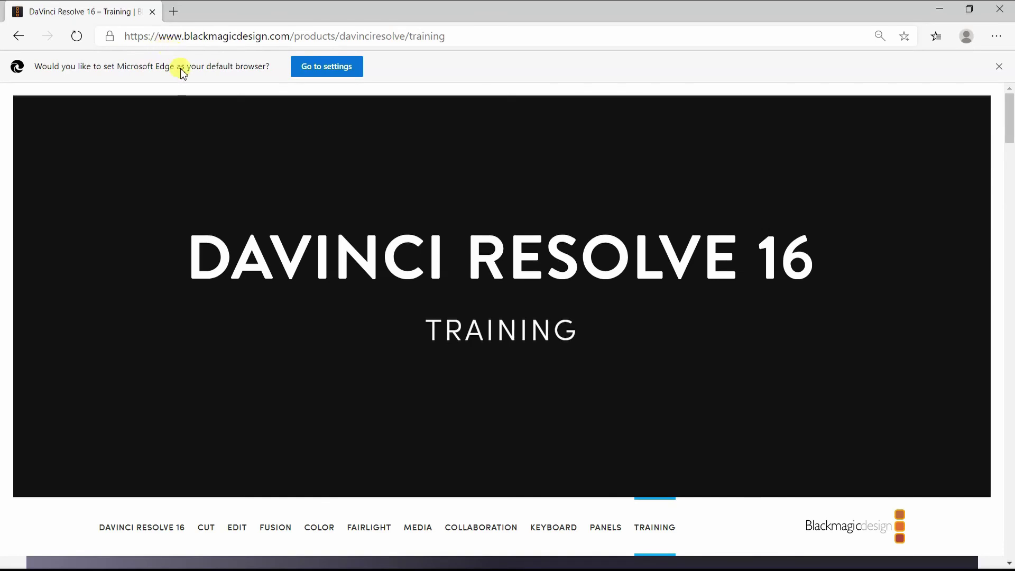
# - Switch to the browser and look through the training videos on Blackmagic Design's DaVinci Resolve 16 training page
pyautogui.scroll(-4, 156, 254)
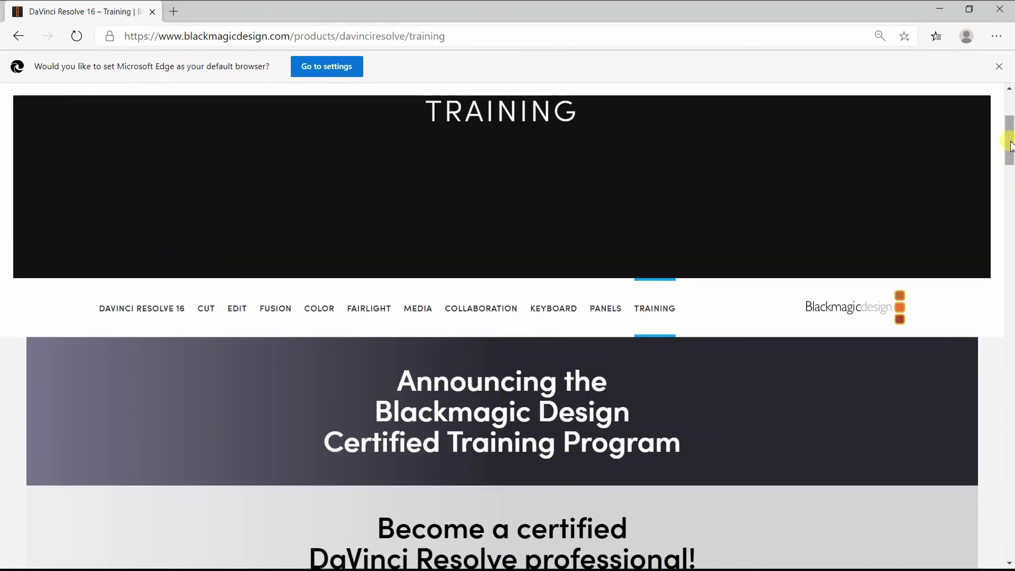
pyautogui.moveTo(1011, 146); pyautogui.dragTo(1011, 207)
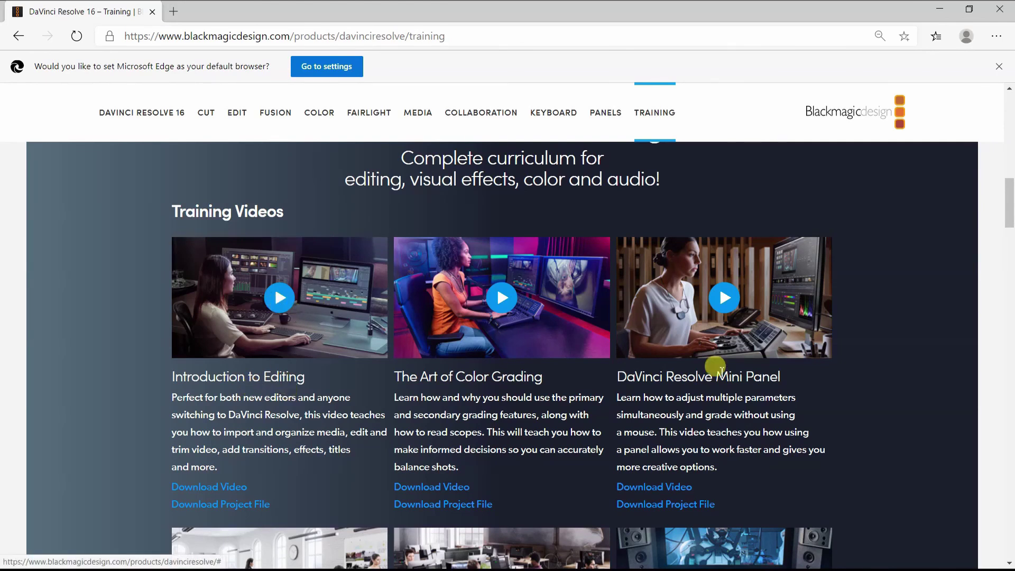
pyautogui.moveTo(1011, 204); pyautogui.dragTo(1011, 127)
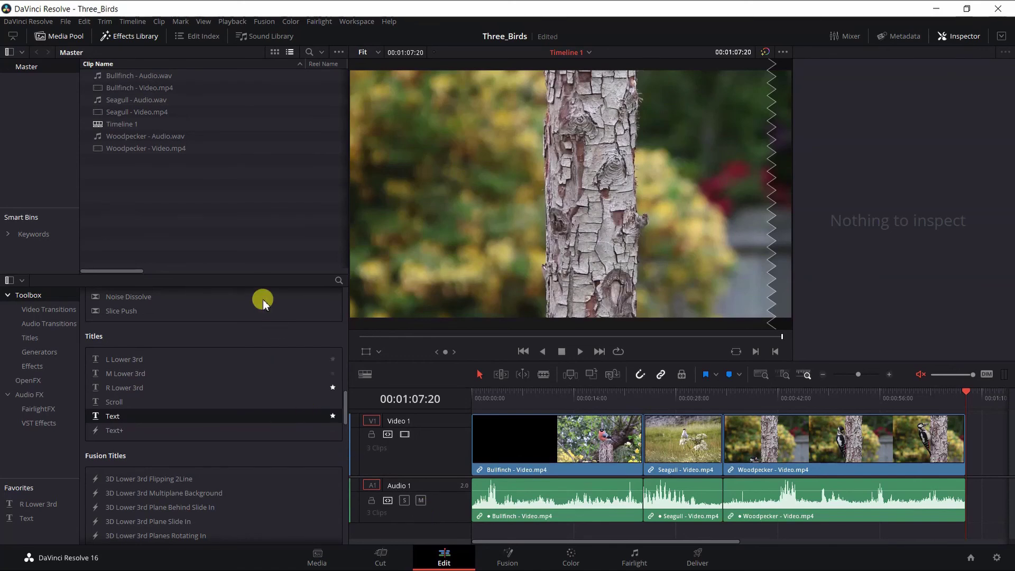
# - Add a second video track to the timeline above Video 1
pyautogui.click(121, 40)
pyautogui.click(121, 38)
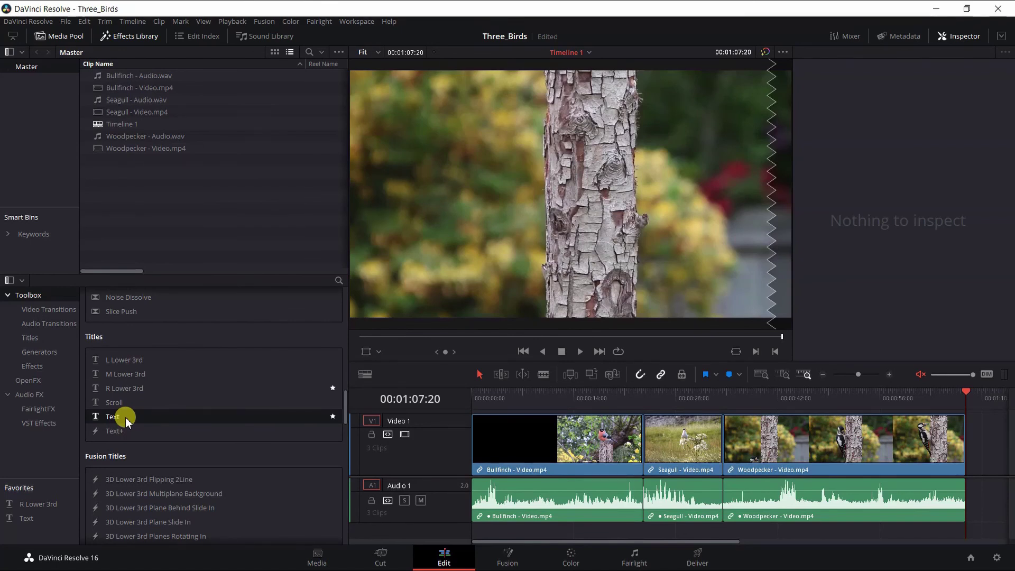
pyautogui.rightClick(455, 412)
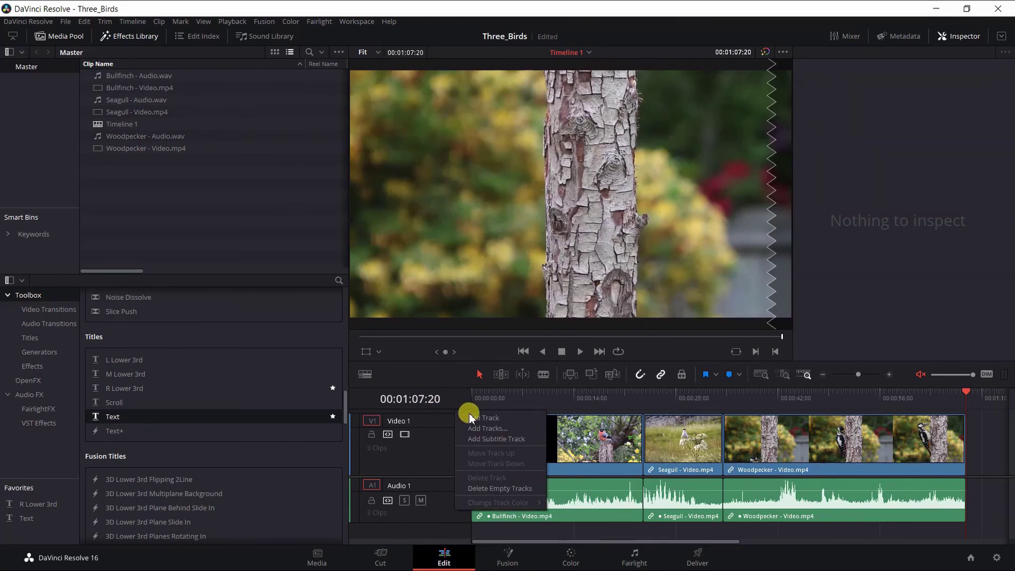
pyautogui.click(475, 418)
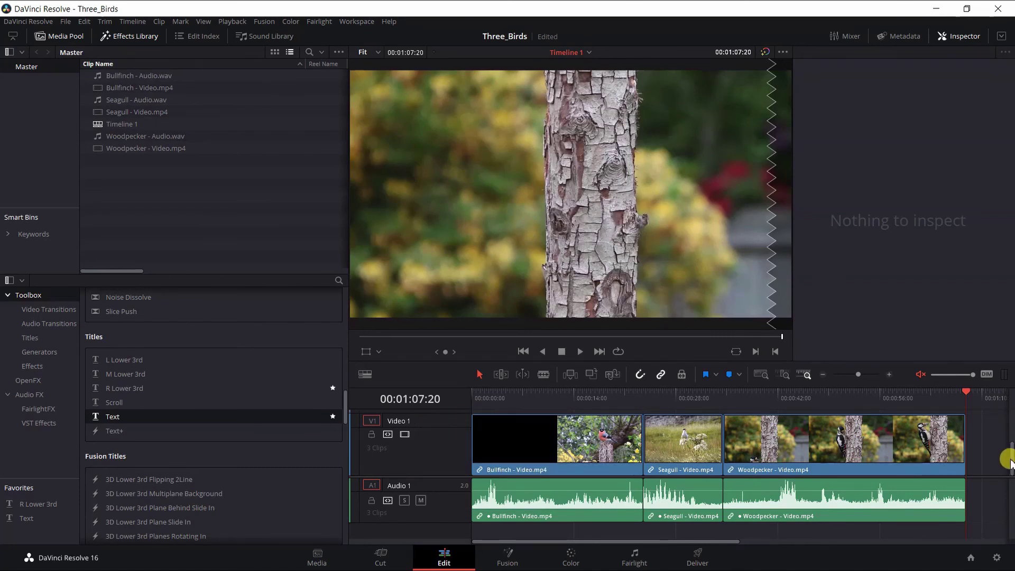
pyautogui.moveTo(1010, 461); pyautogui.dragTo(1003, 427)
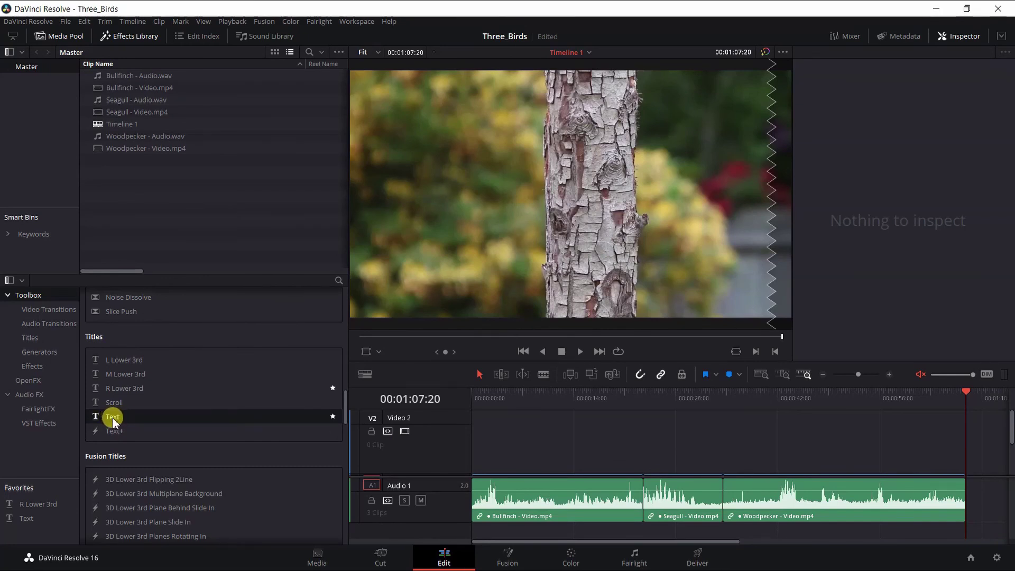
# - Place a Text title at the start of the Video 2 track and extend it to the end of the Bullfinch clip
pyautogui.moveTo(115, 418); pyautogui.dragTo(474, 437)
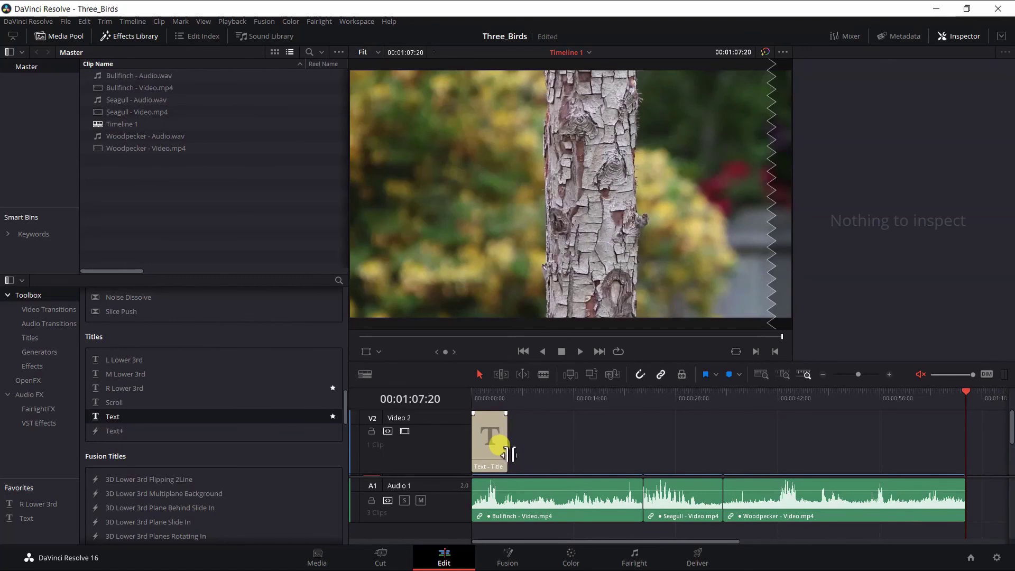
pyautogui.moveTo(509, 454); pyautogui.dragTo(643, 455)
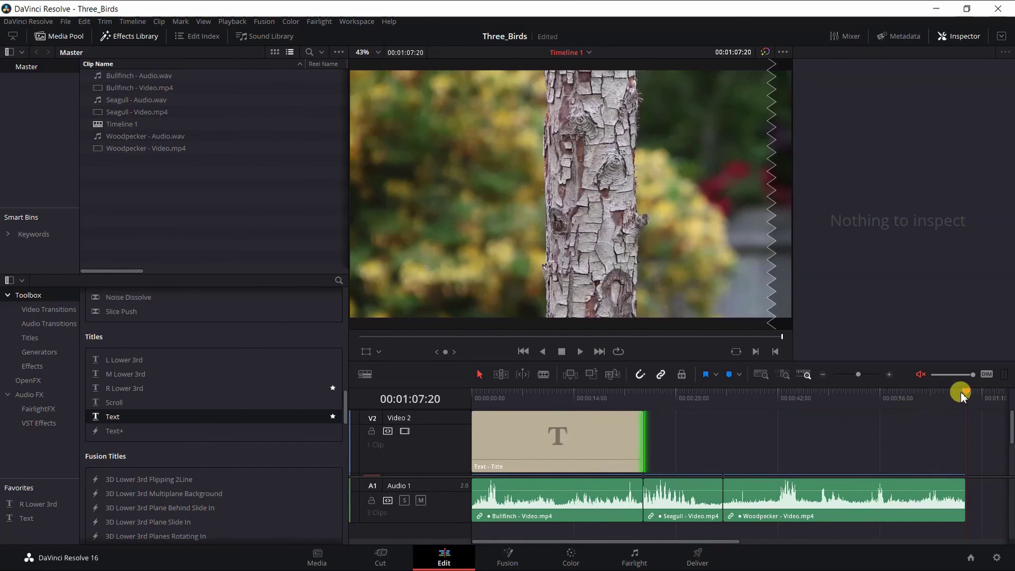
# - Park the playhead about 8 seconds into the title, open the title's properties, and replace its text with "Bullfinch"
pyautogui.moveTo(960, 392); pyautogui.dragTo(529, 408)
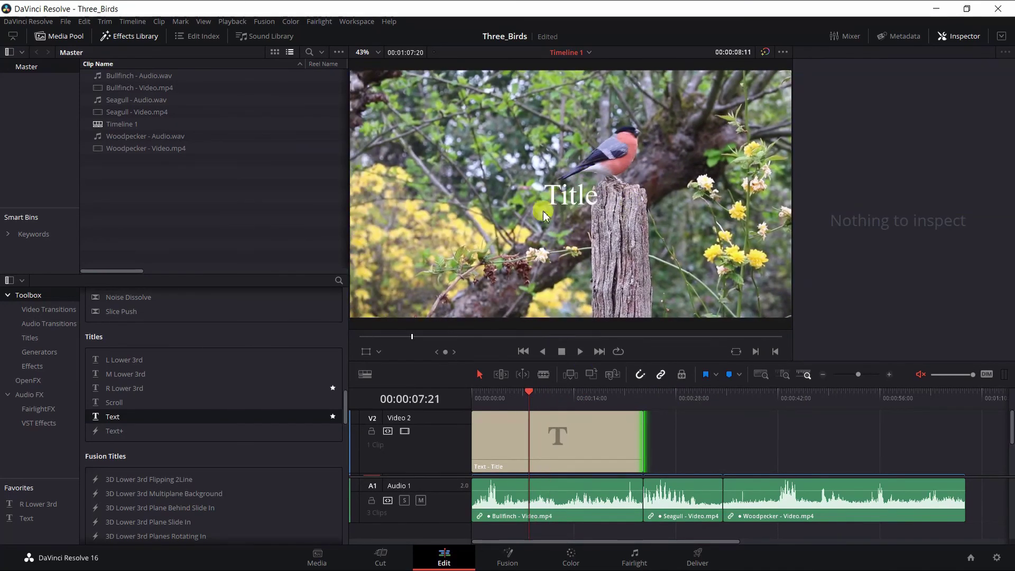
pyautogui.click(566, 206)
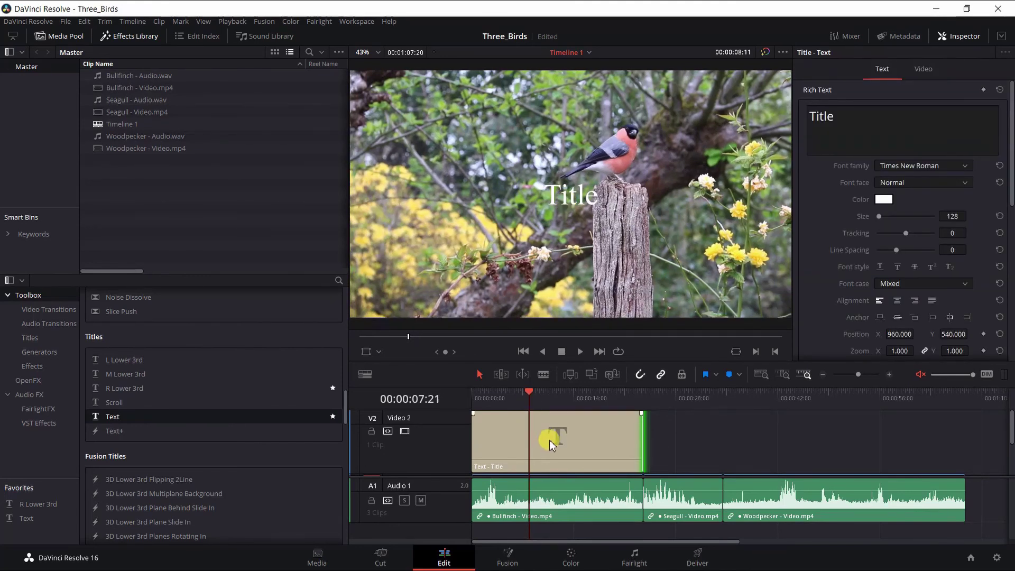
pyautogui.click(960, 35)
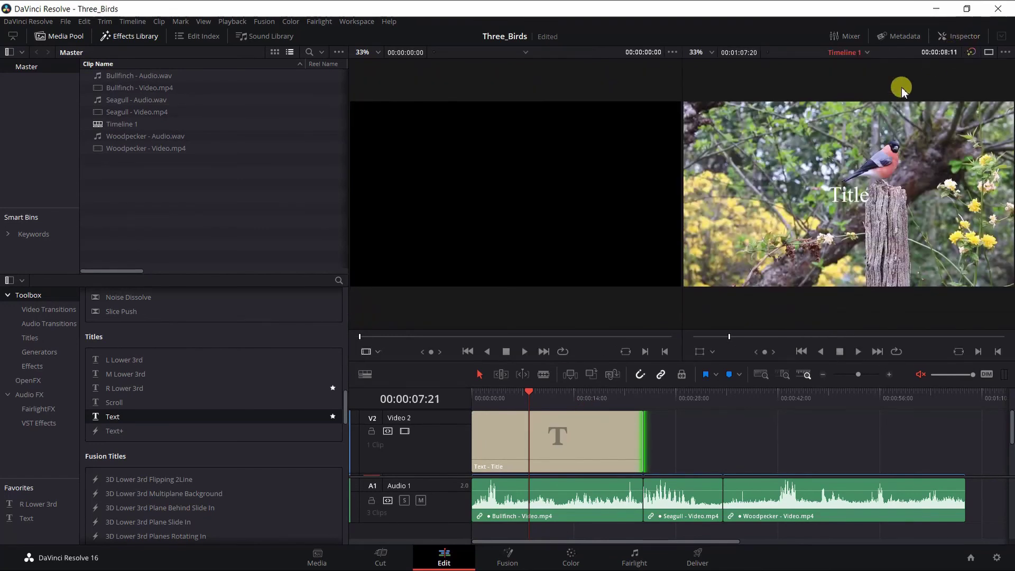
pyautogui.click(959, 36)
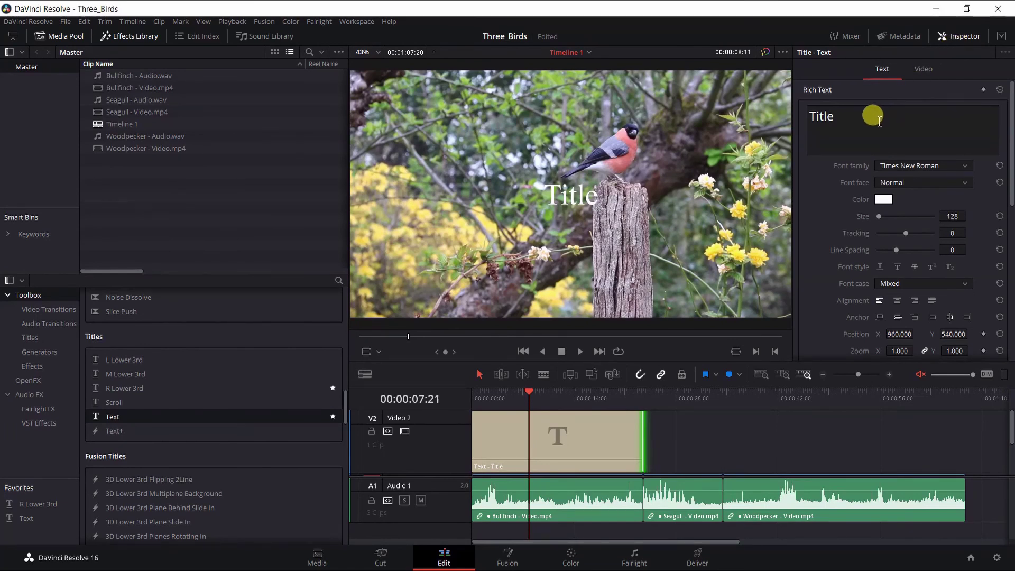
pyautogui.moveTo(863, 119); pyautogui.dragTo(799, 114)
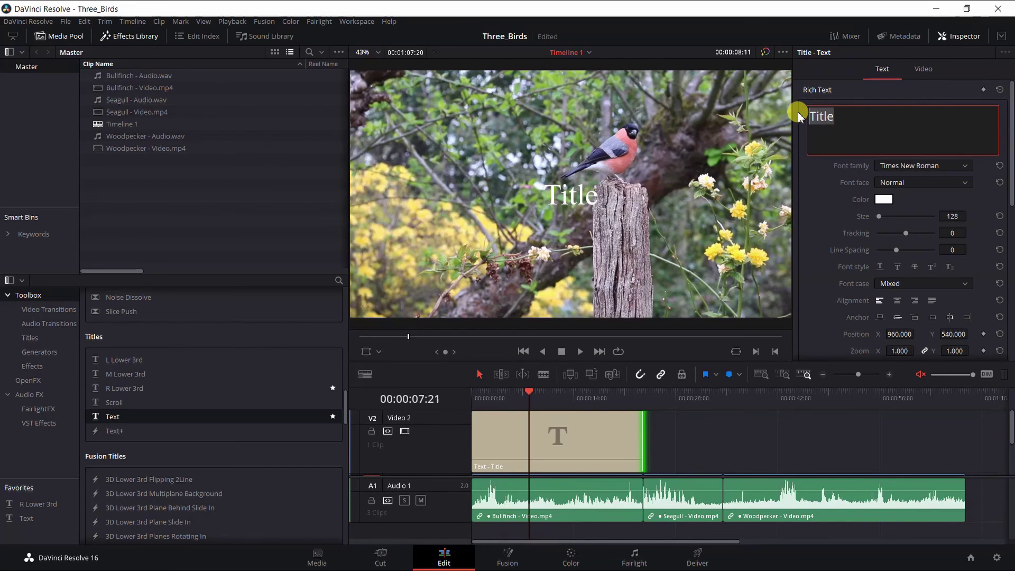
pyautogui.write('Bullfinch')
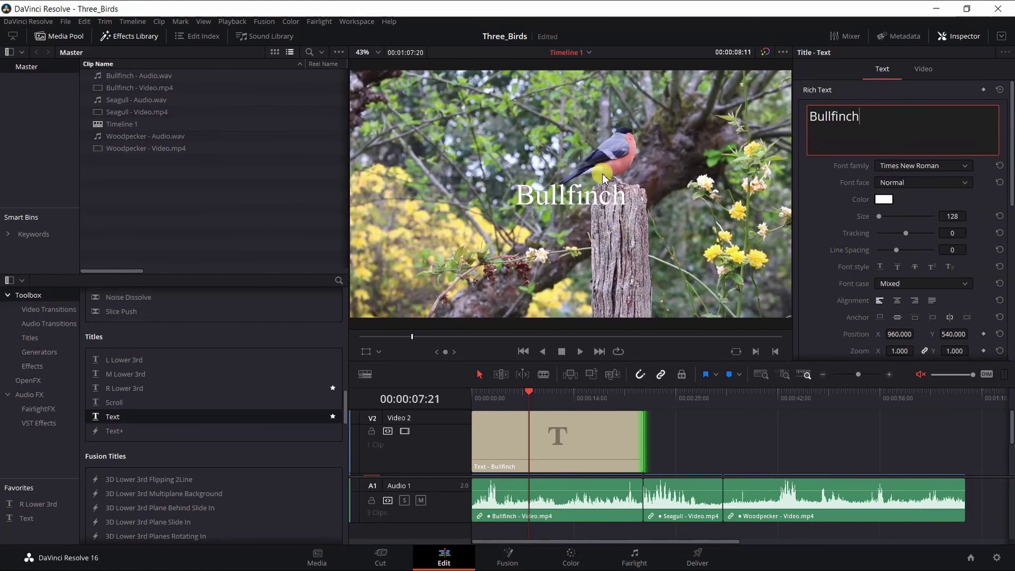
# - Reposition the Bullfinch title to the upper-left corner of the picture, at about X 409, Y 972
pyautogui.click(566, 206)
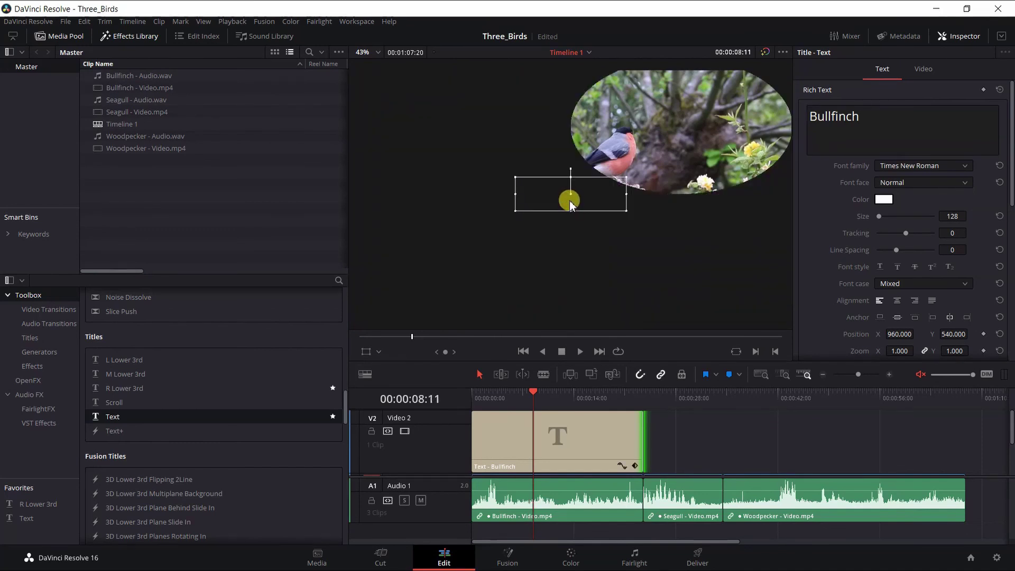
pyautogui.moveTo(562, 190); pyautogui.dragTo(442, 94)
pyautogui.click(602, 136)
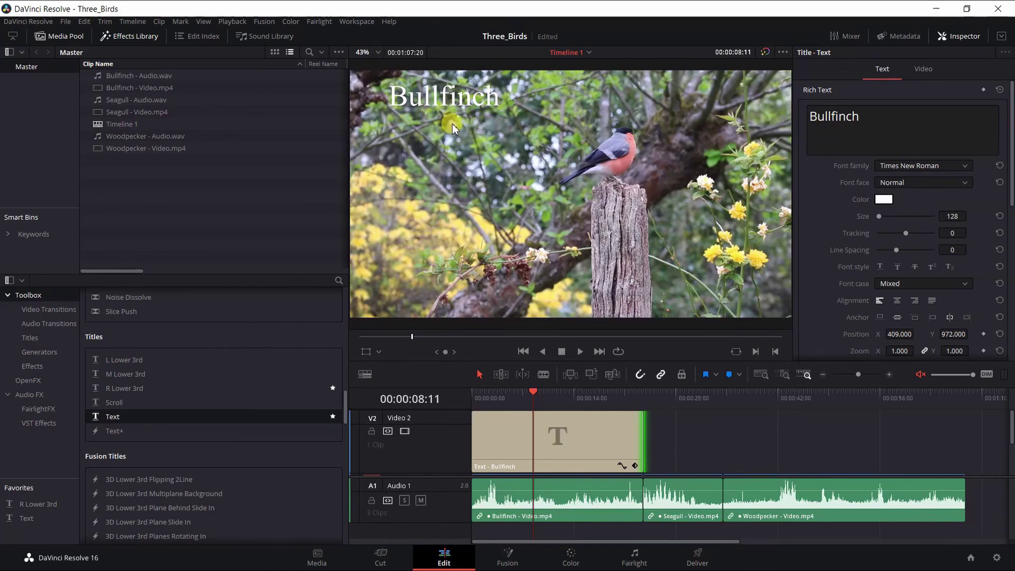
# - Place a Text title on the Video 2 track right after the Bullfinch title and extend it to the end of the Seagull clip
pyautogui.click(535, 392)
pyautogui.moveTo(535, 397); pyautogui.dragTo(569, 390)
pyautogui.click(623, 440)
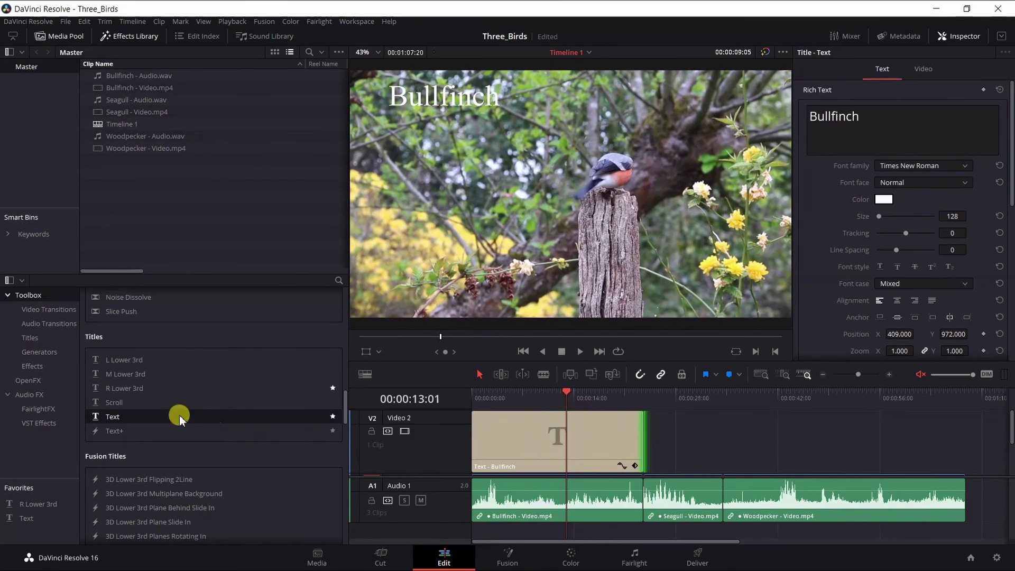
pyautogui.moveTo(120, 421); pyautogui.dragTo(723, 453)
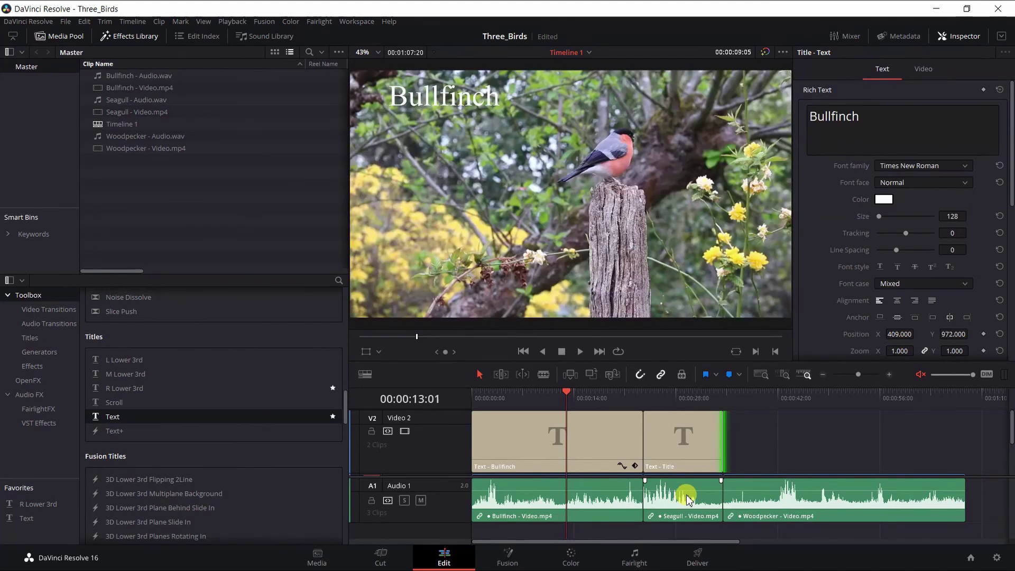
# - Replace the second title's text with "Seagull" and reposition it to the upper-left corner of the picture, at about X 431, Y 972
pyautogui.moveTo(565, 395); pyautogui.dragTo(672, 403)
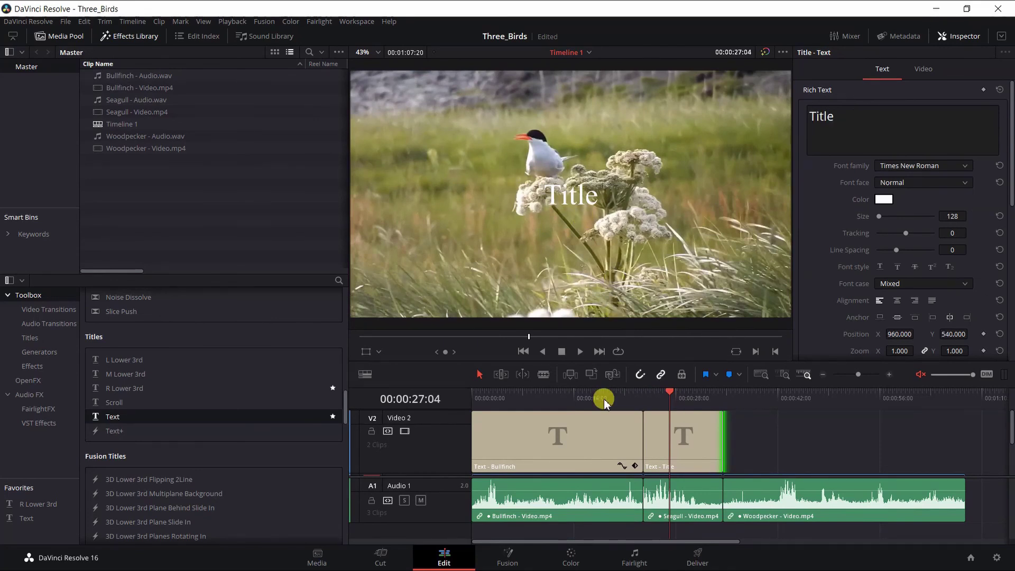
pyautogui.click(964, 38)
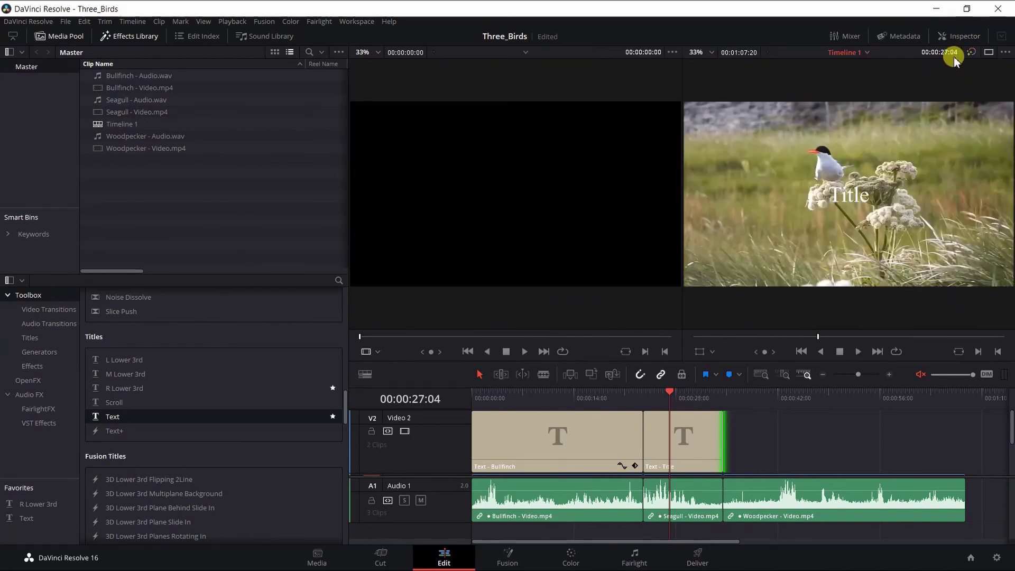
pyautogui.click(959, 40)
pyautogui.click(874, 119)
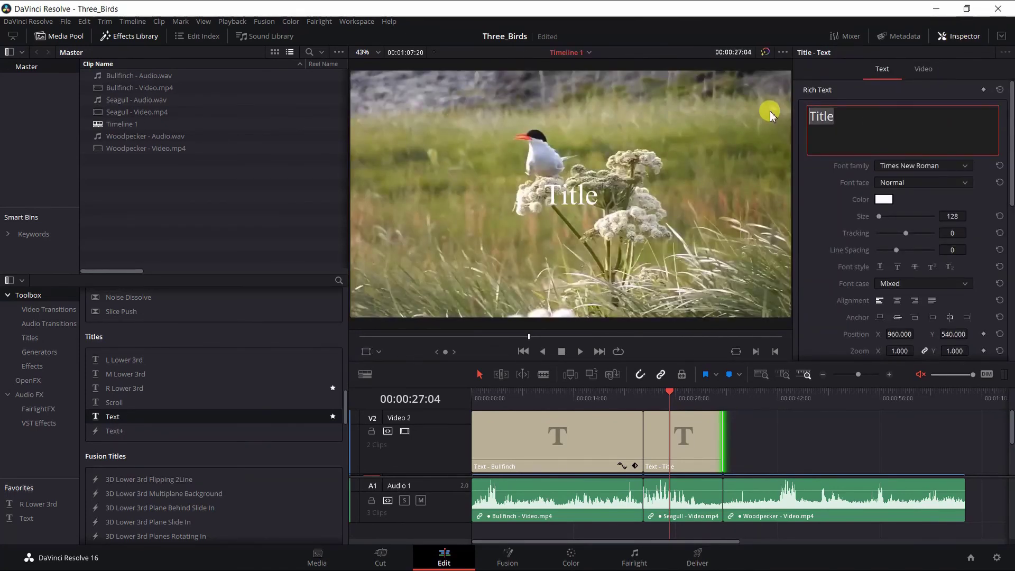
pyautogui.write('Sea')
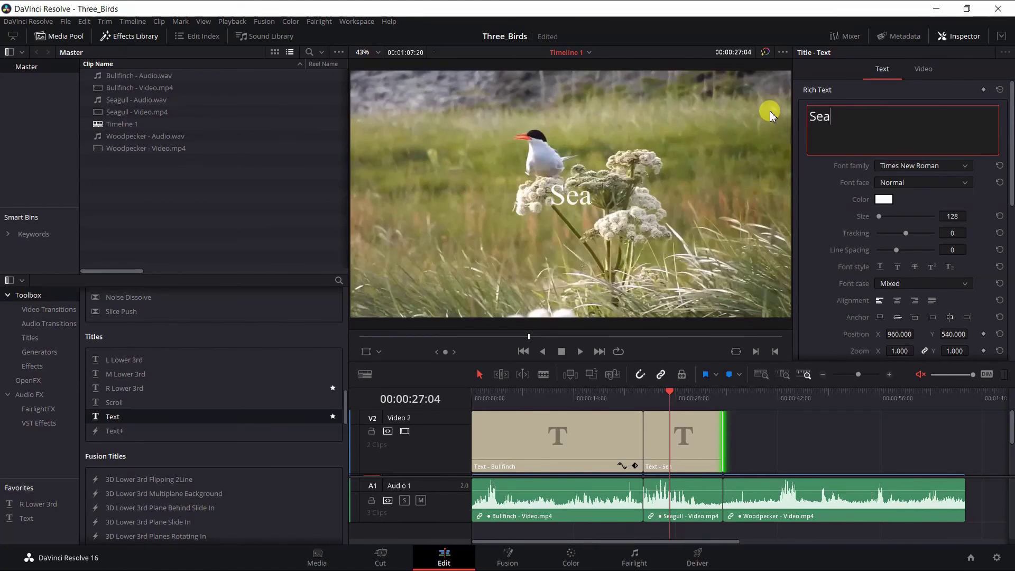
pyautogui.write('gull')
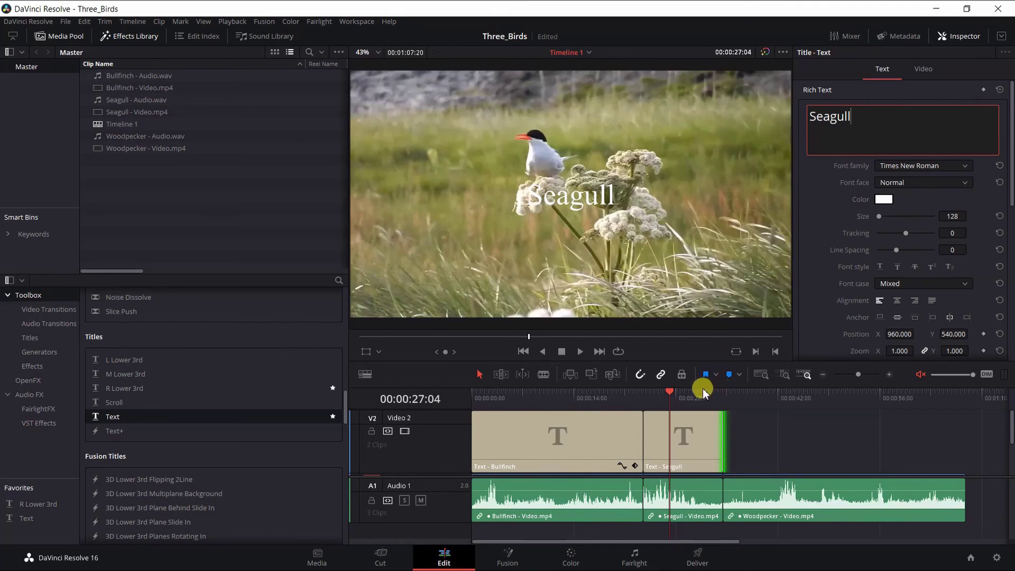
pyautogui.click(584, 205)
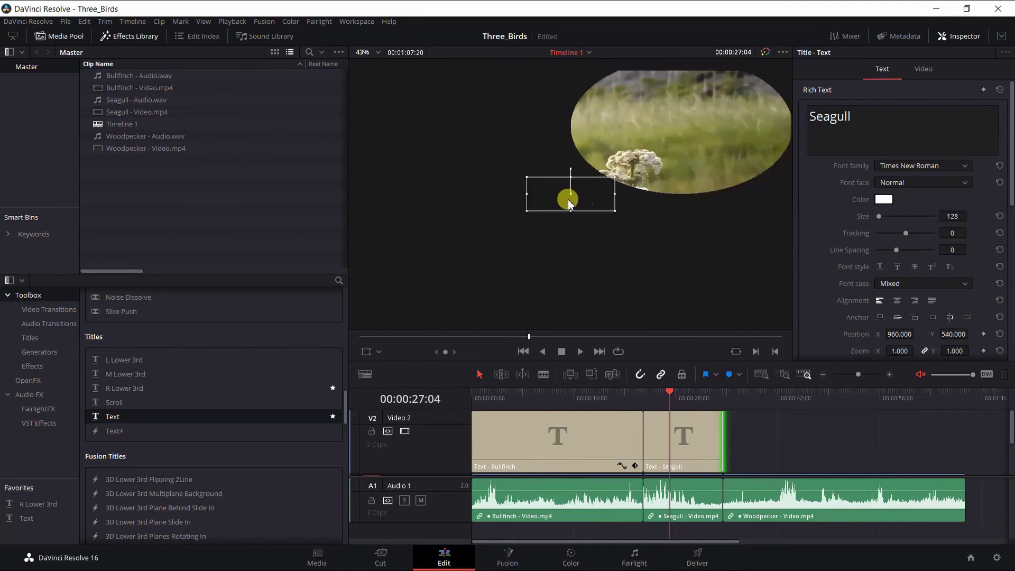
pyautogui.moveTo(569, 204); pyautogui.dragTo(449, 96)
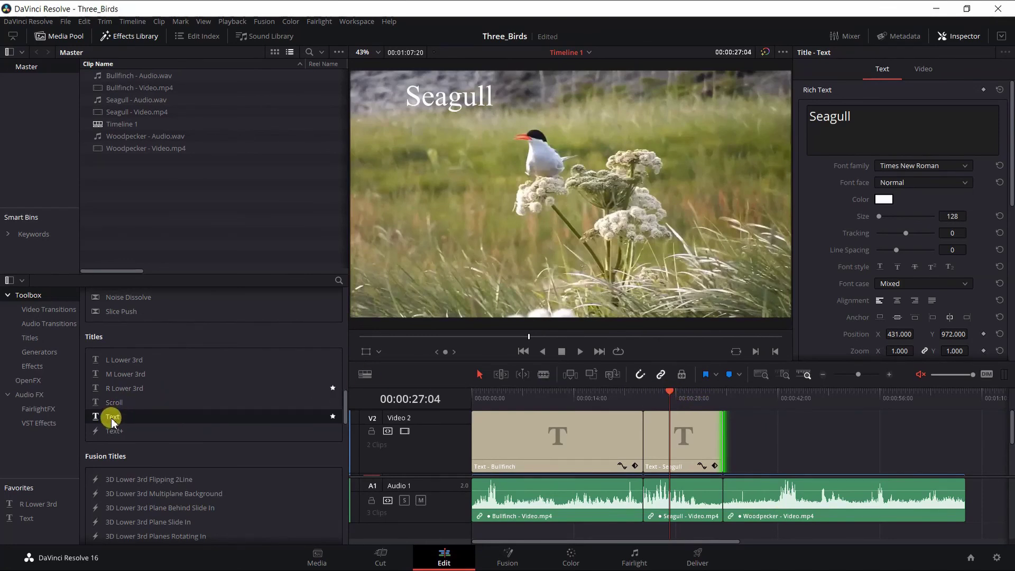
# - Place a third Text title on the Video 2 track after the Seagull title and extend it to the end of the Woodpecker clip
pyautogui.moveTo(113, 422); pyautogui.dragTo(724, 426)
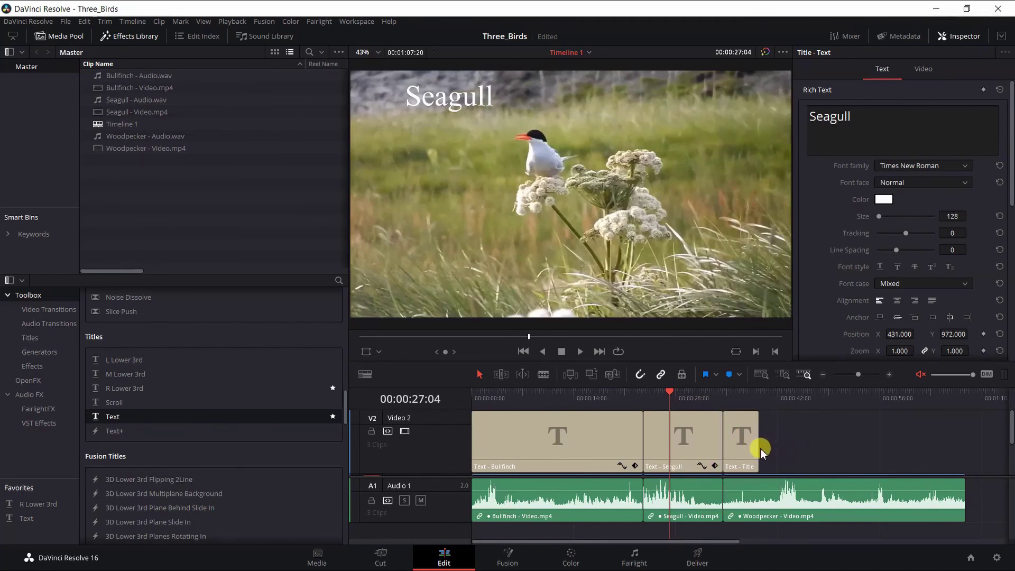
pyautogui.moveTo(762, 451); pyautogui.dragTo(961, 437)
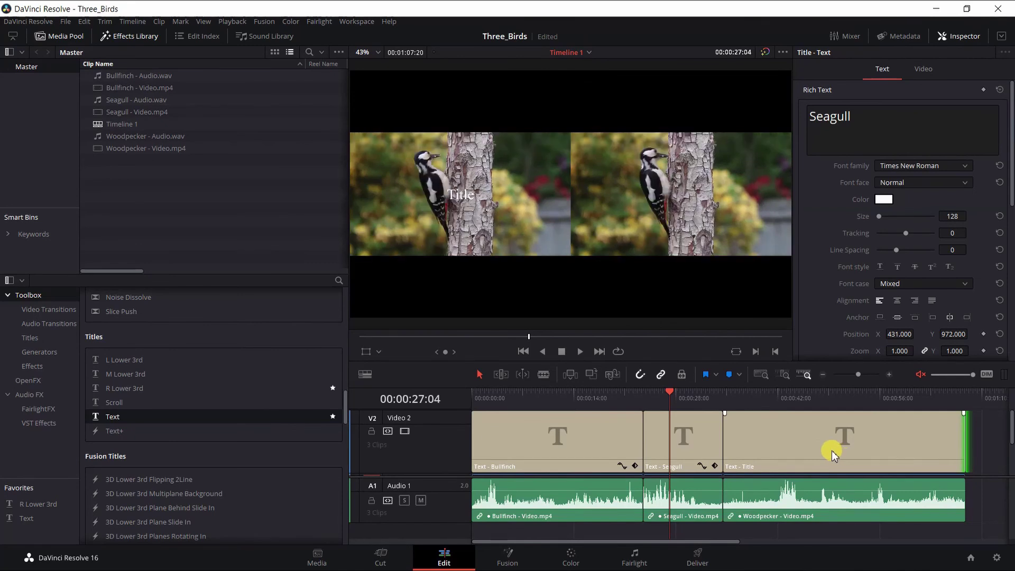
# - Replace the third title's text with "Woodpecker" and reposition it near the top of the picture, at about X 578, Y 972
pyautogui.click(669, 394)
pyautogui.moveTo(669, 394); pyautogui.dragTo(792, 392)
pyautogui.click(551, 181)
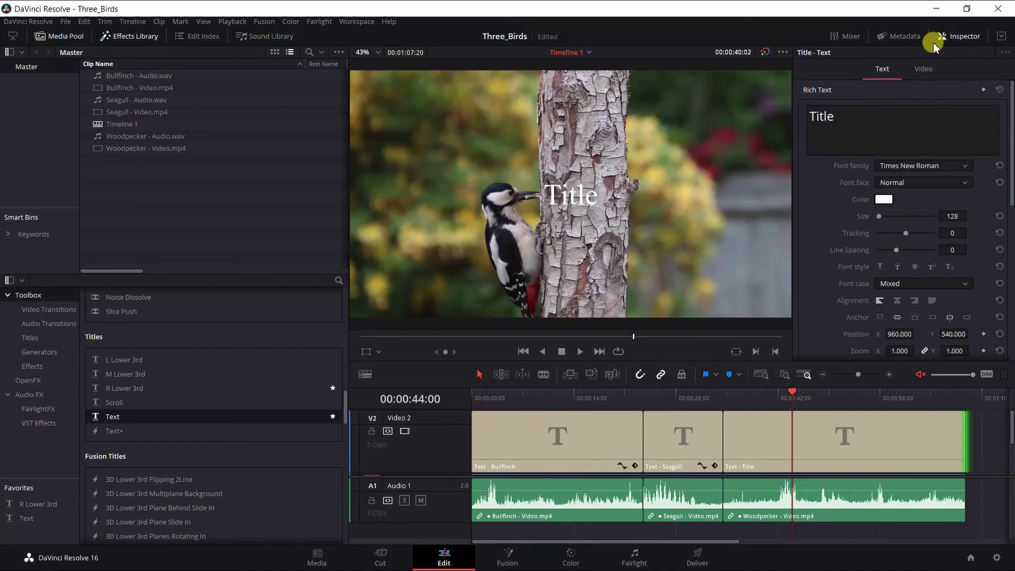
pyautogui.click(966, 41)
pyautogui.click(966, 41)
pyautogui.click(849, 120)
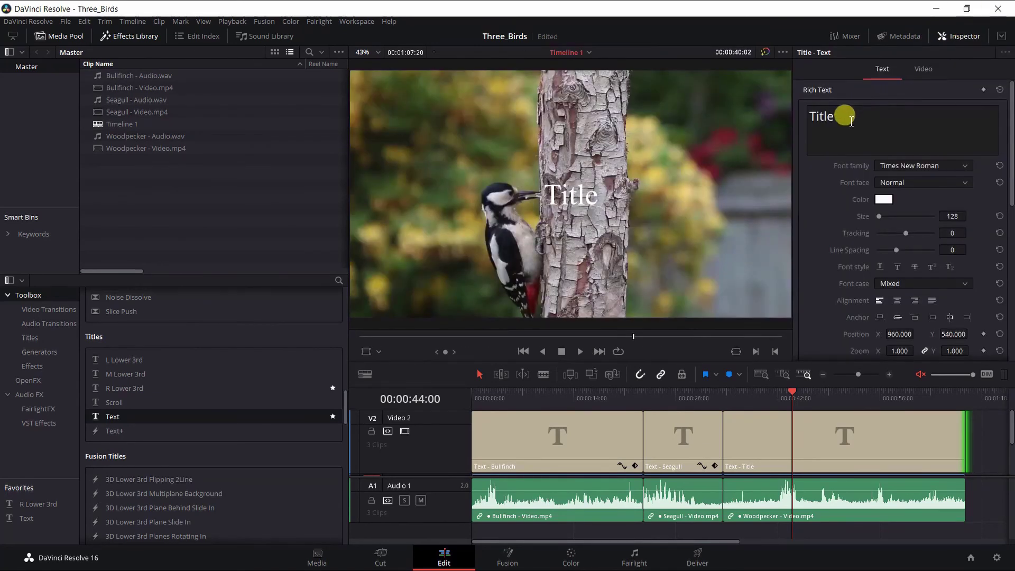
pyautogui.doubleClick(850, 119)
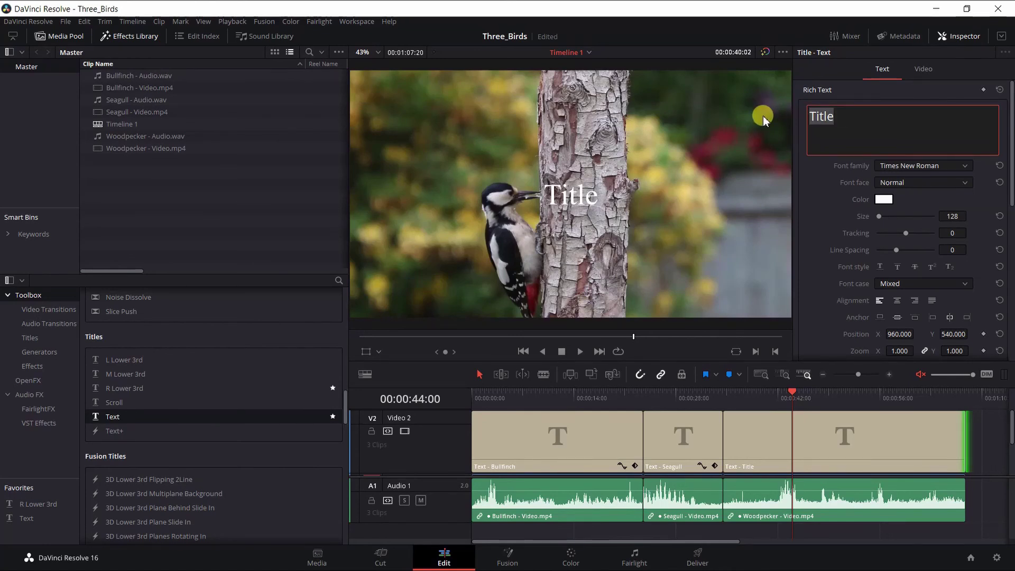
pyautogui.write('Woodpecke')
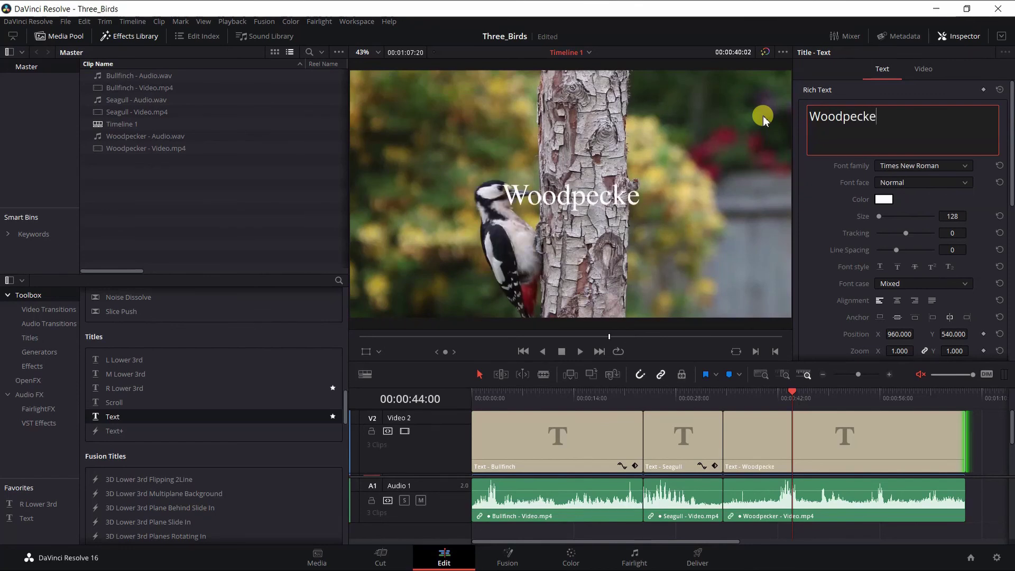
pyautogui.write('r')
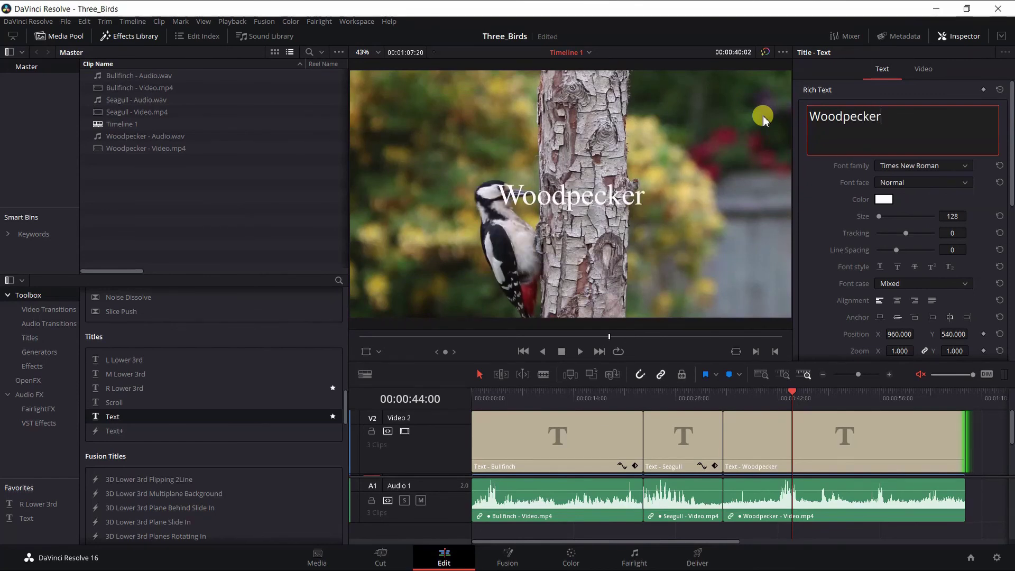
pyautogui.moveTo(601, 197); pyautogui.dragTo(488, 99)
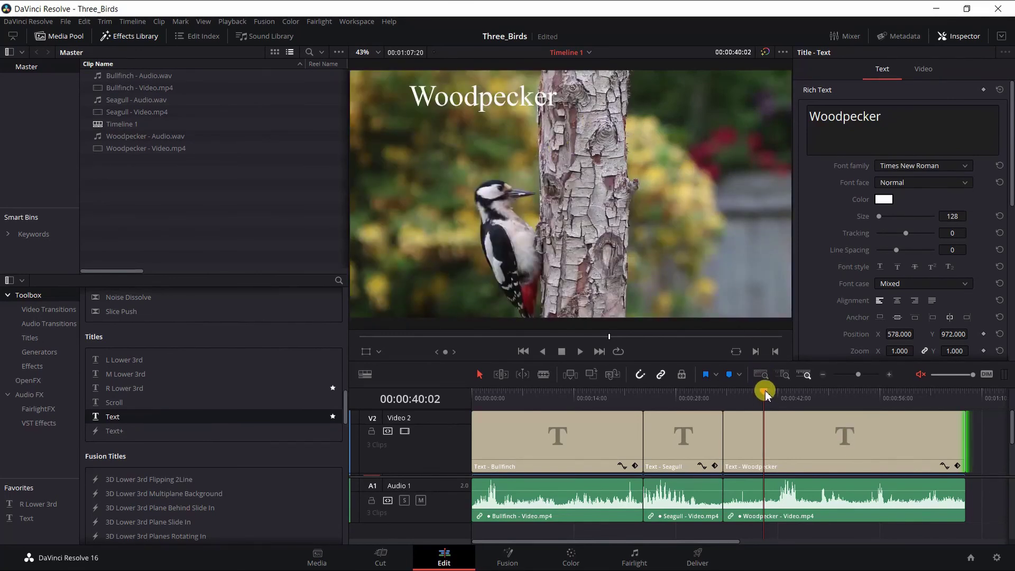
pyautogui.moveTo(766, 394); pyautogui.dragTo(818, 360)
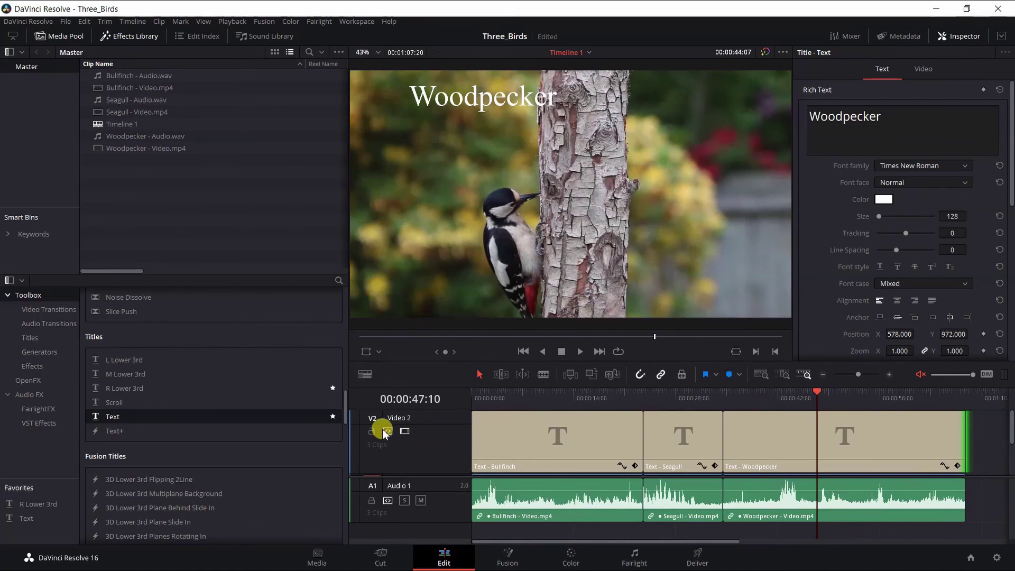
# - Add a third video track and place a Text title on it, spanning from the timeline start to the end of the Woodpecker clip
pyautogui.rightClick(439, 424)
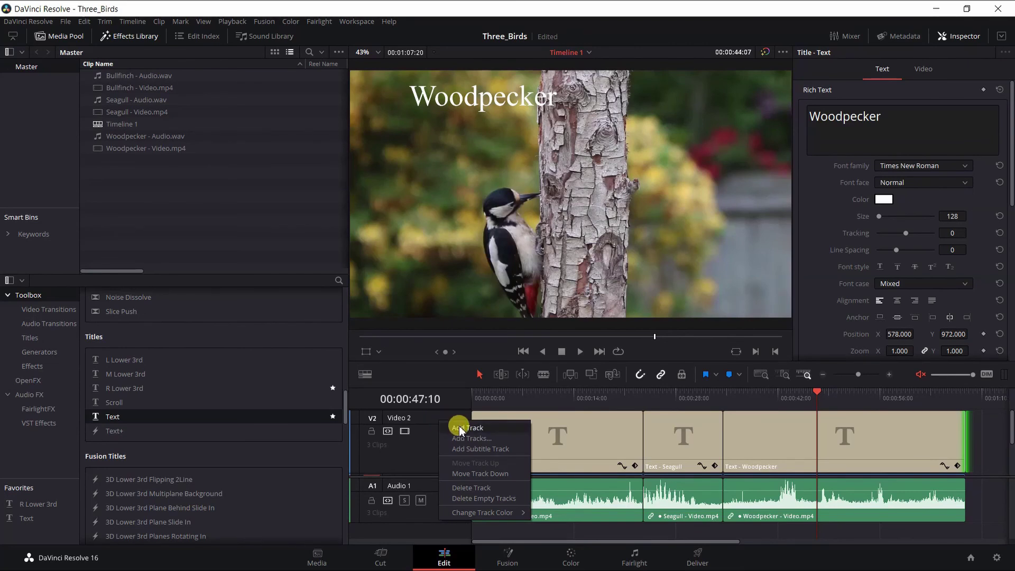
pyautogui.click(459, 427)
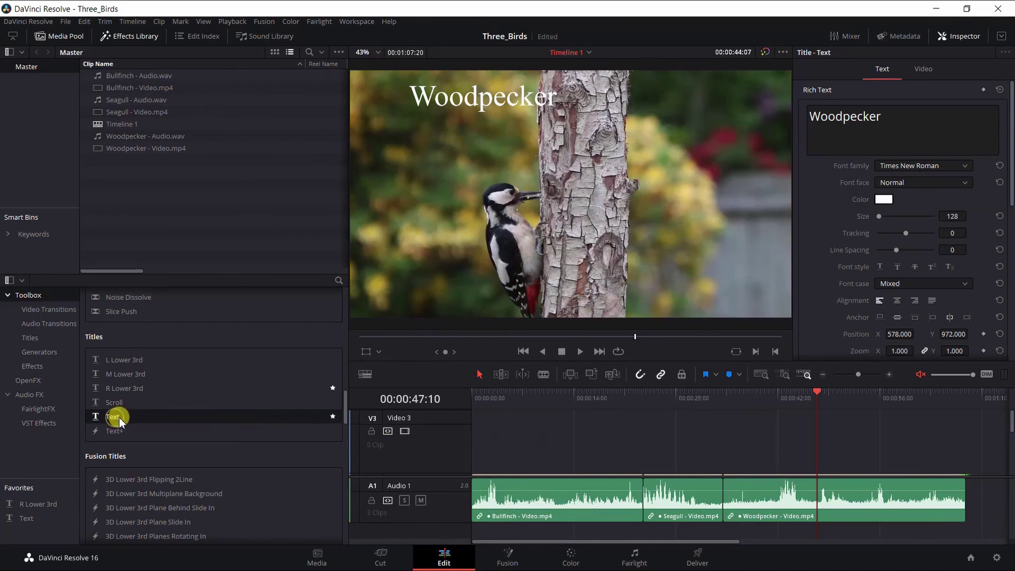
pyautogui.moveTo(119, 417); pyautogui.dragTo(478, 435)
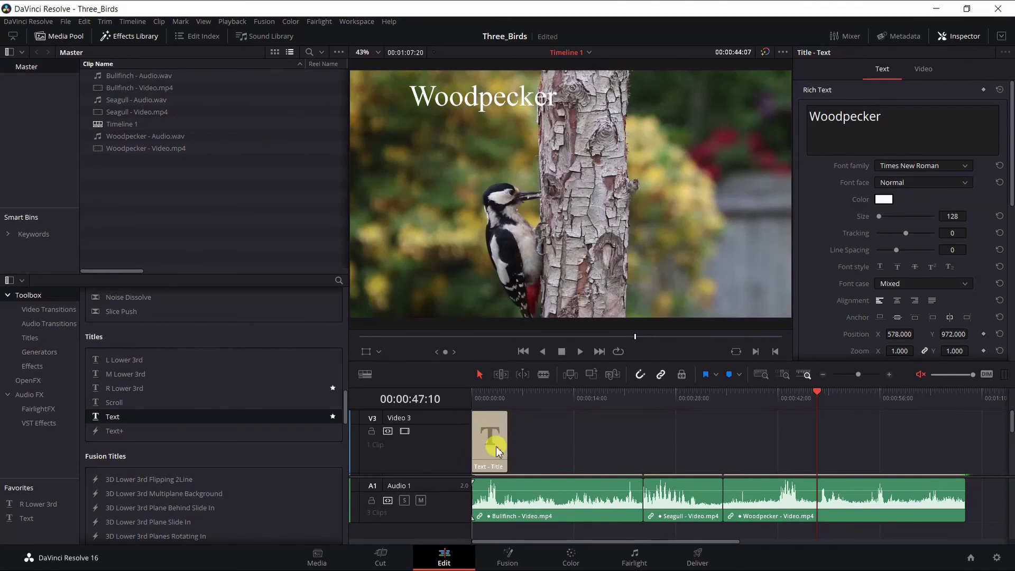
pyautogui.moveTo(509, 445); pyautogui.dragTo(963, 432)
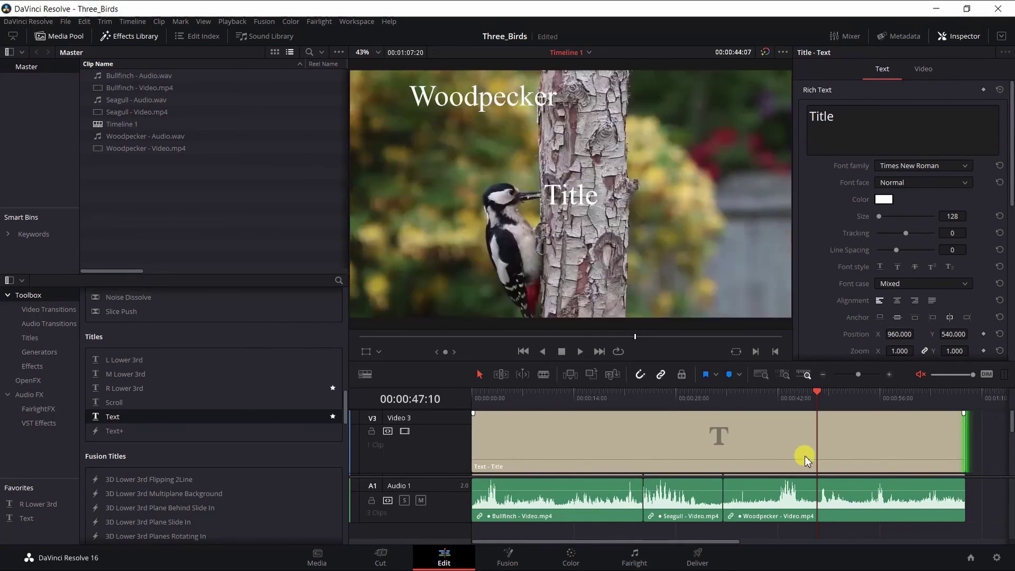
# - Replace the text of the title on the Video 3 track with "Oportuno.org"
pyautogui.click(962, 38)
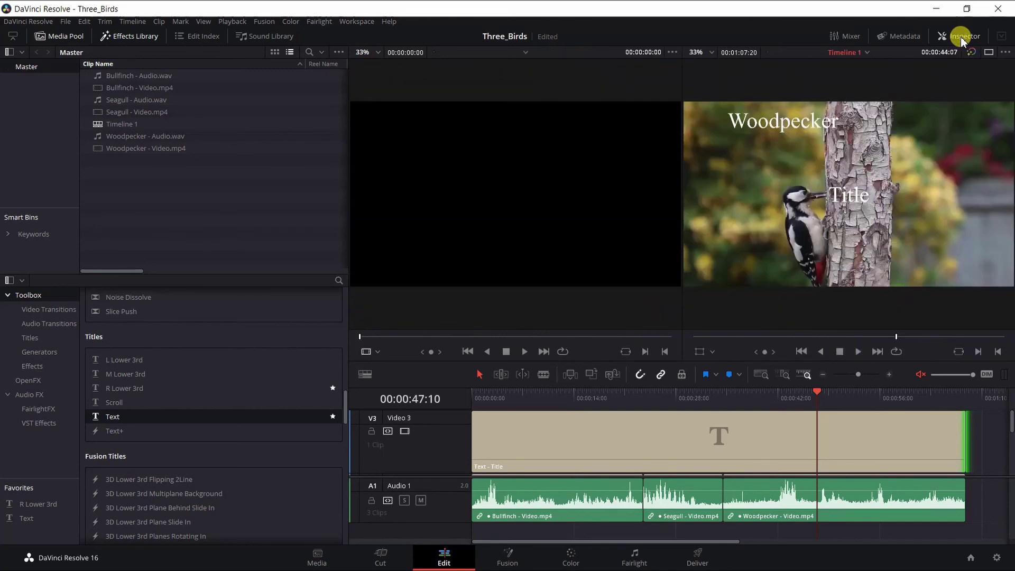
pyautogui.click(962, 38)
pyautogui.doubleClick(833, 108)
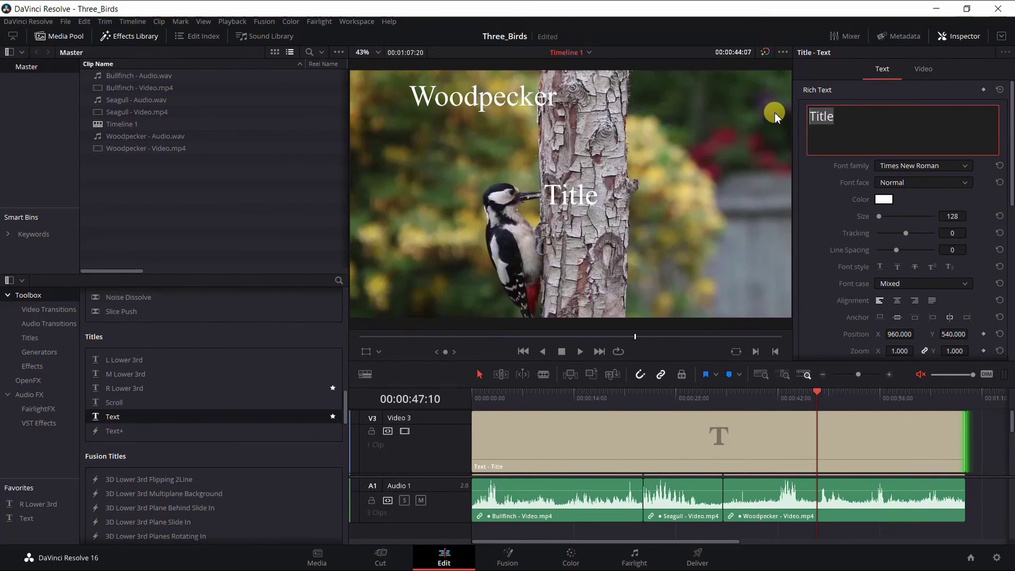
pyautogui.write('Oportu')
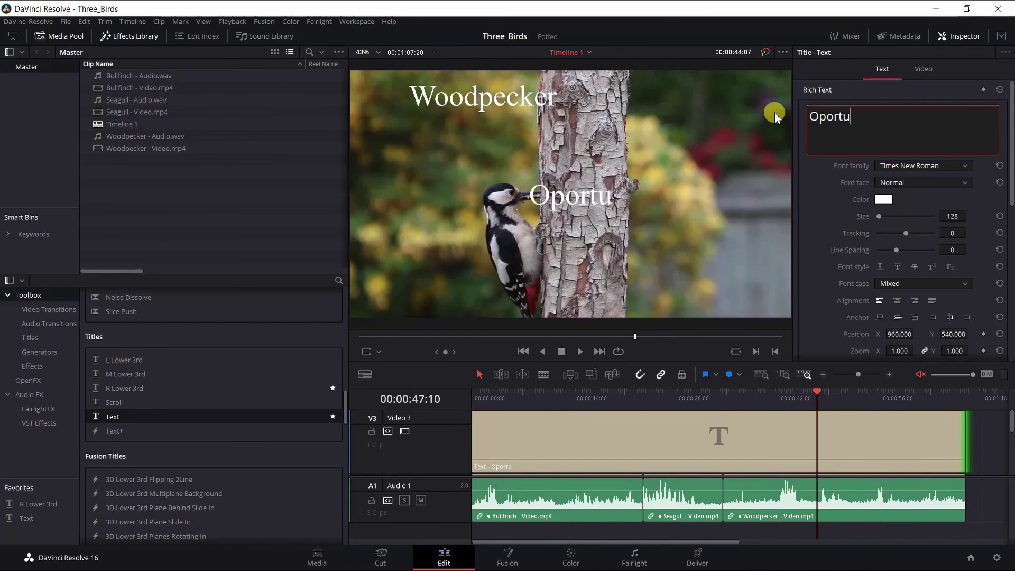
pyautogui.write('no.org')
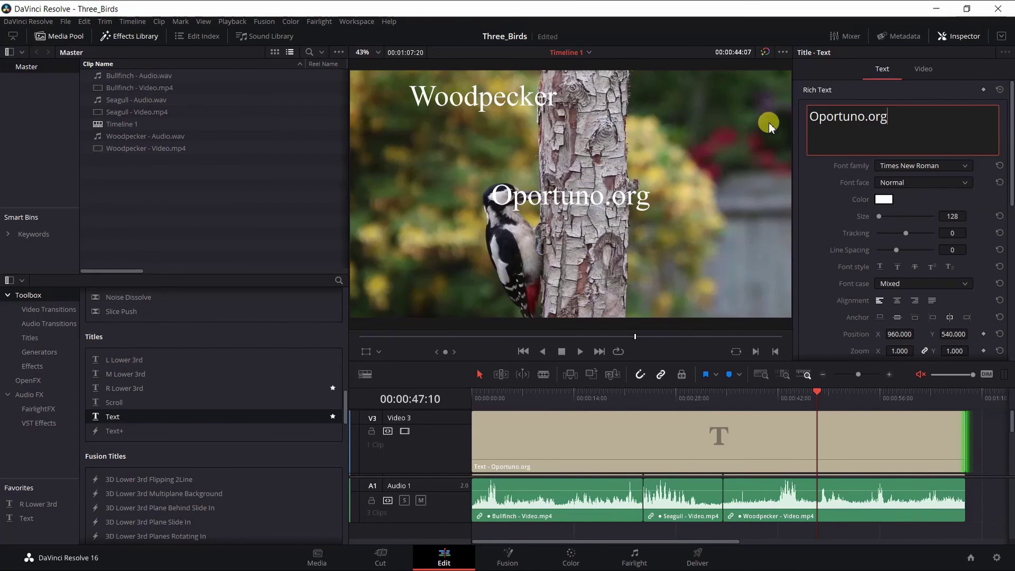
# - Set the Oportuno.org title's font size to 20
pyautogui.click(568, 200)
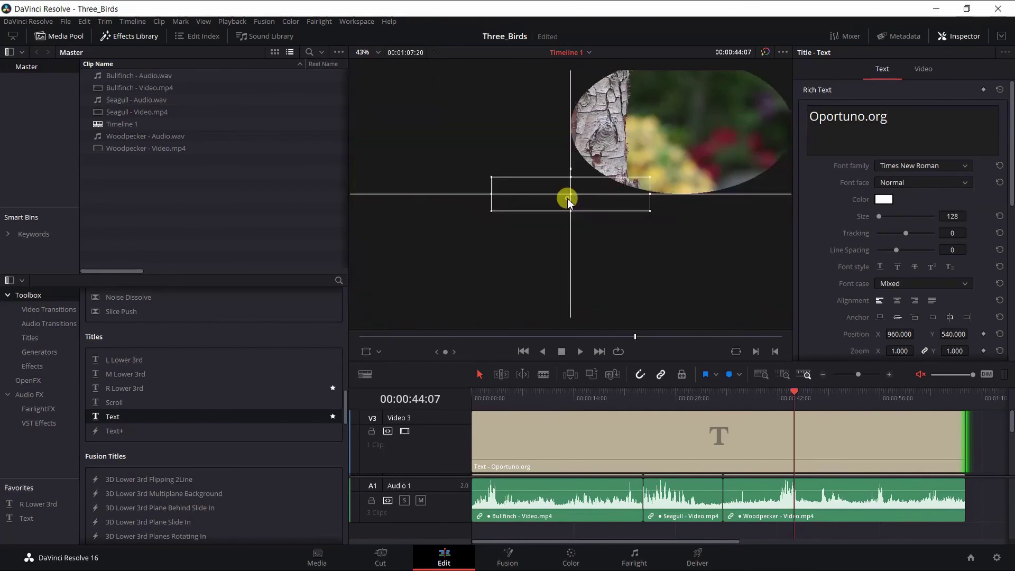
pyautogui.doubleClick(568, 199)
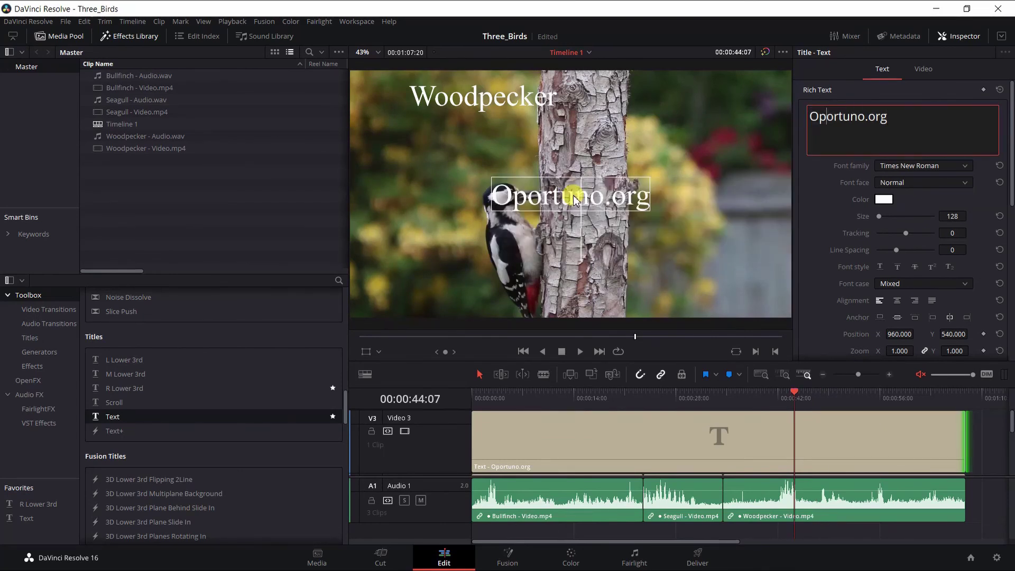
pyautogui.doubleClick(572, 197)
pyautogui.click(617, 195)
pyautogui.click(644, 199)
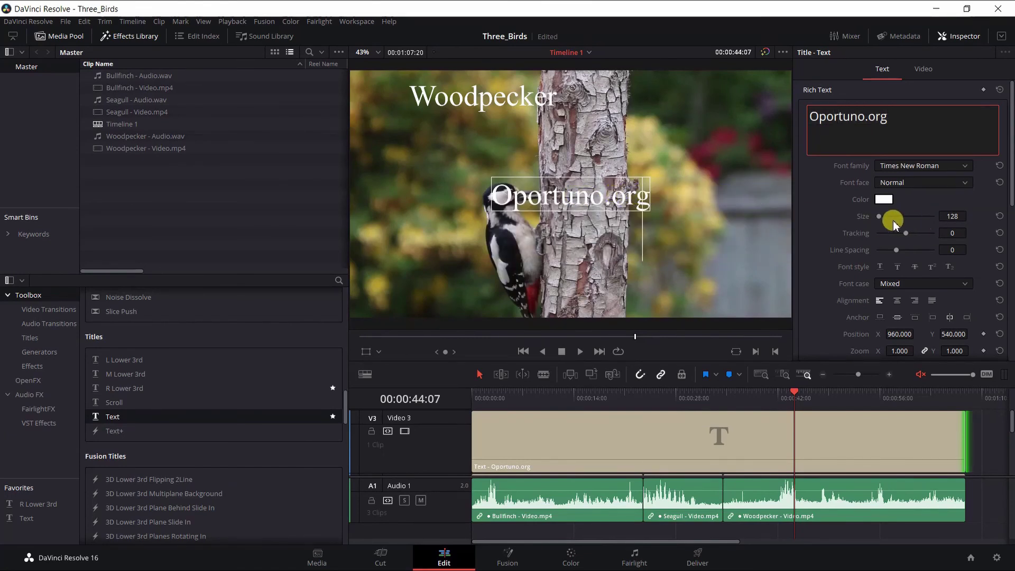
pyautogui.moveTo(880, 217); pyautogui.dragTo(887, 218)
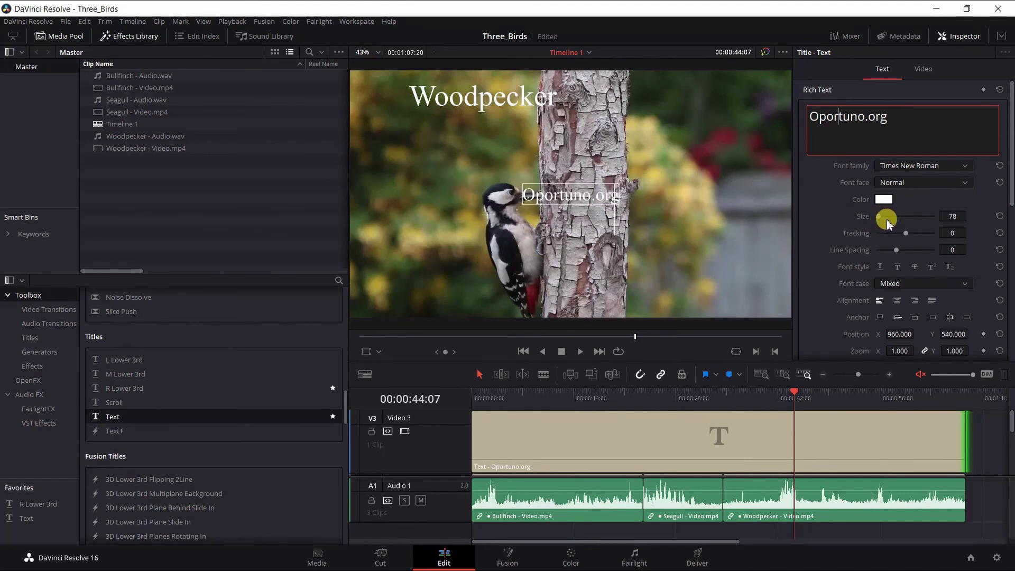
pyautogui.click(952, 221)
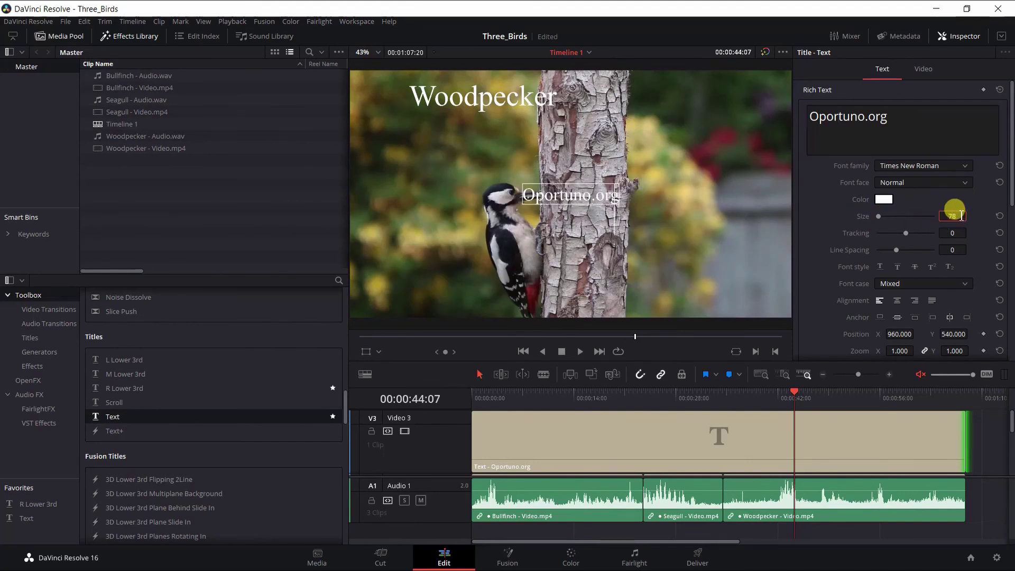
pyautogui.doubleClick(949, 216)
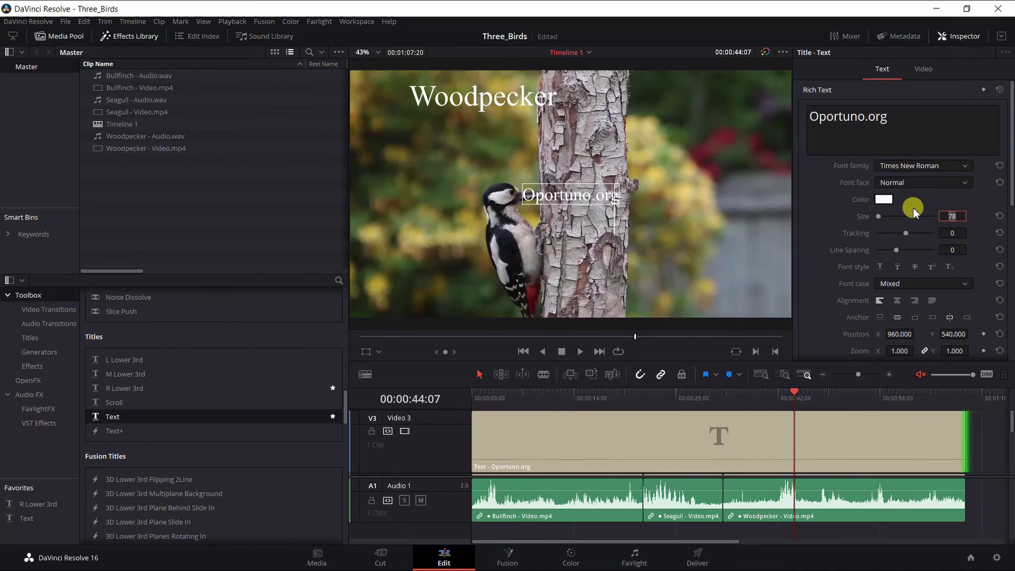
pyautogui.write('20')
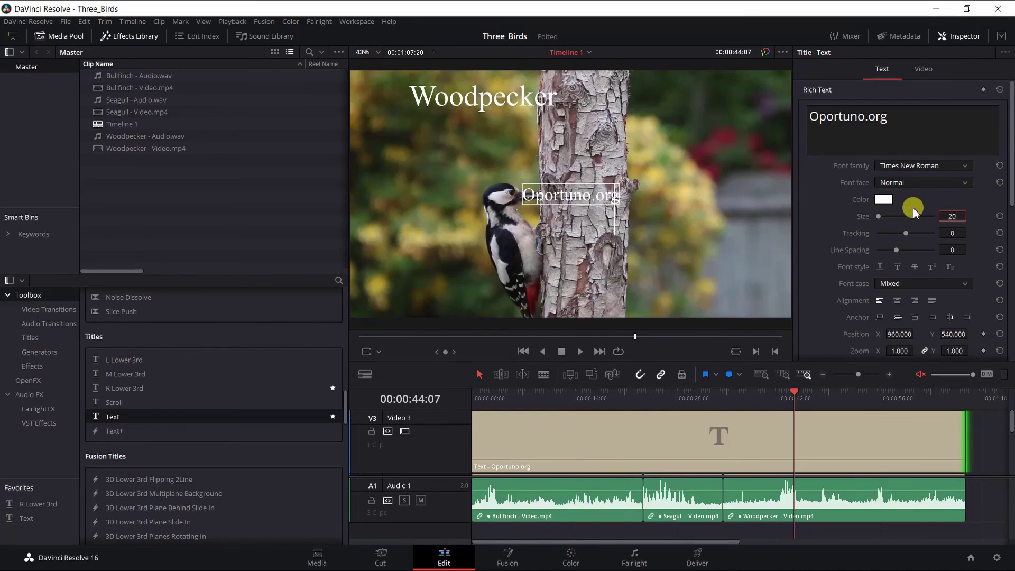
pyautogui.press('Return')
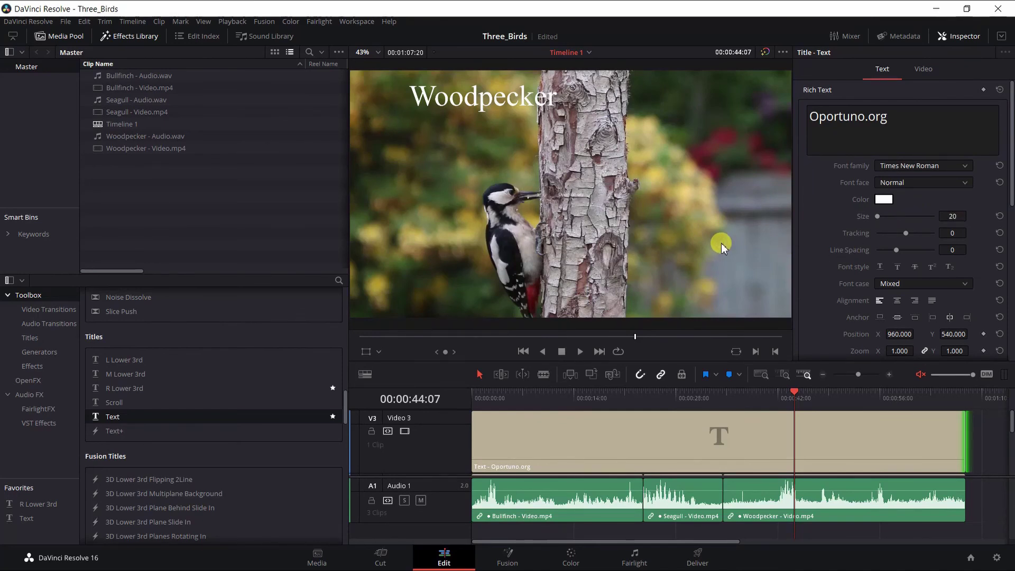
# - Move the Oportuno.org title to the picture's lower right, at about X 1535, Y 108, and set its font size to 40
pyautogui.click(571, 194)
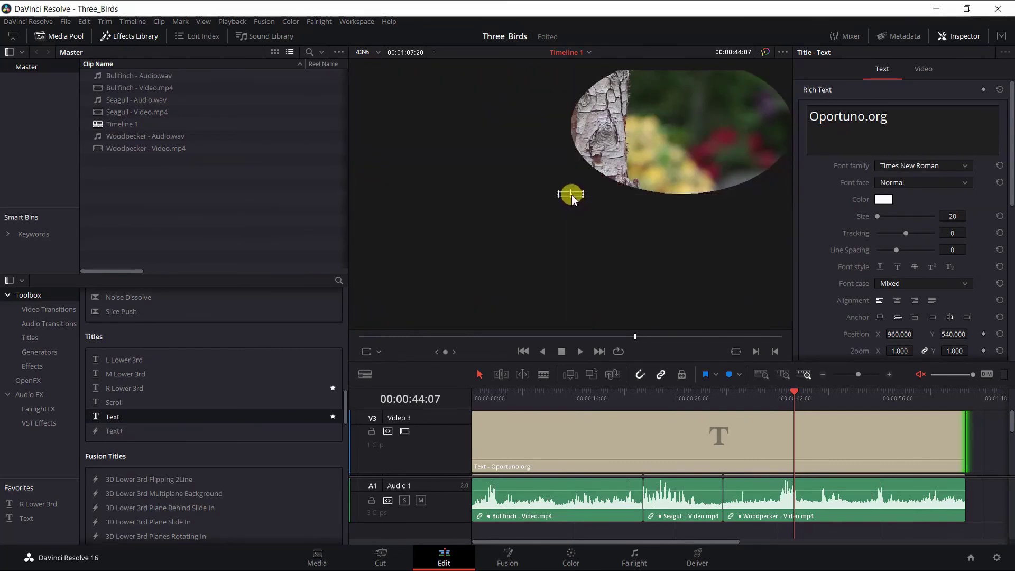
pyautogui.moveTo(573, 198); pyautogui.dragTo(707, 295)
pyautogui.click(956, 218)
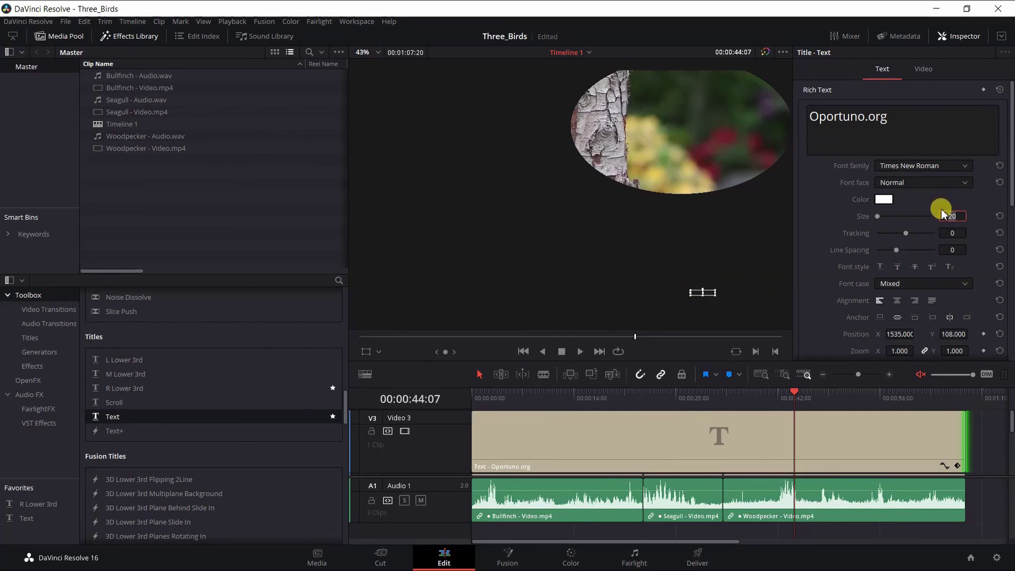
pyautogui.write('4')
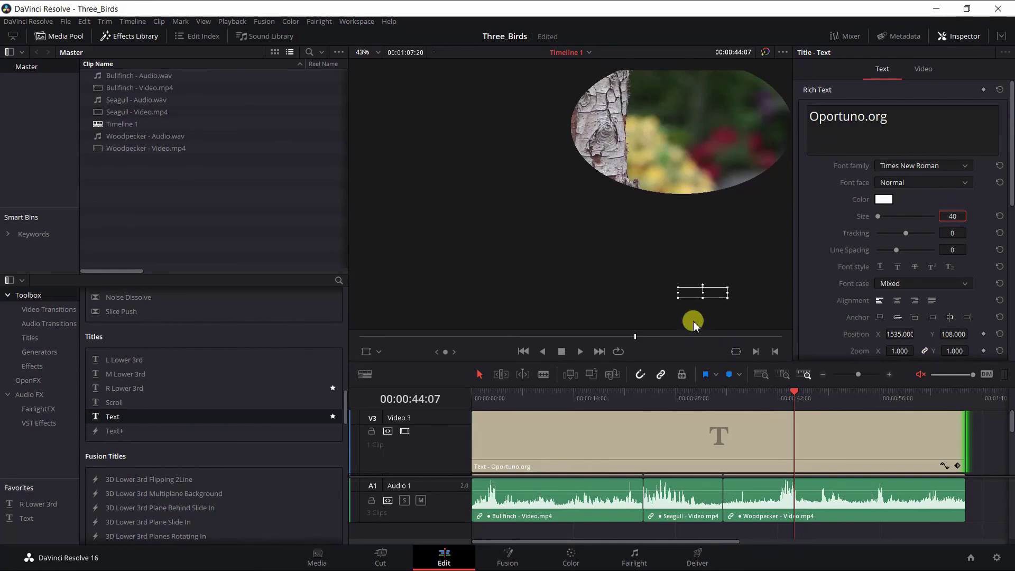
pyautogui.click(676, 161)
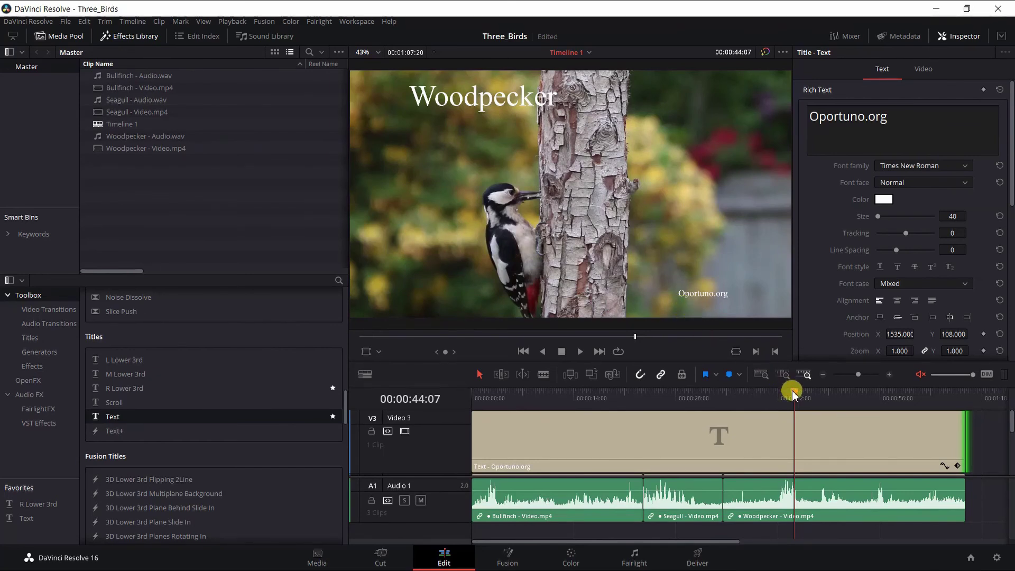
# - Scrub through the timeline to check the Oportuno.org title over the bird clips
pyautogui.moveTo(793, 392); pyautogui.dragTo(842, 450)
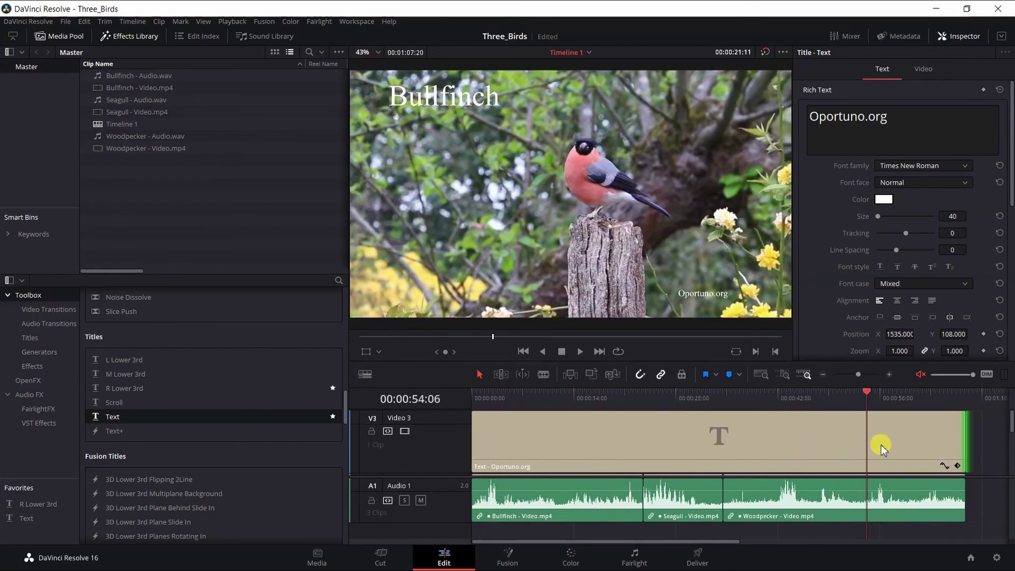
pyautogui.moveTo(929, 443); pyautogui.dragTo(929, 442)
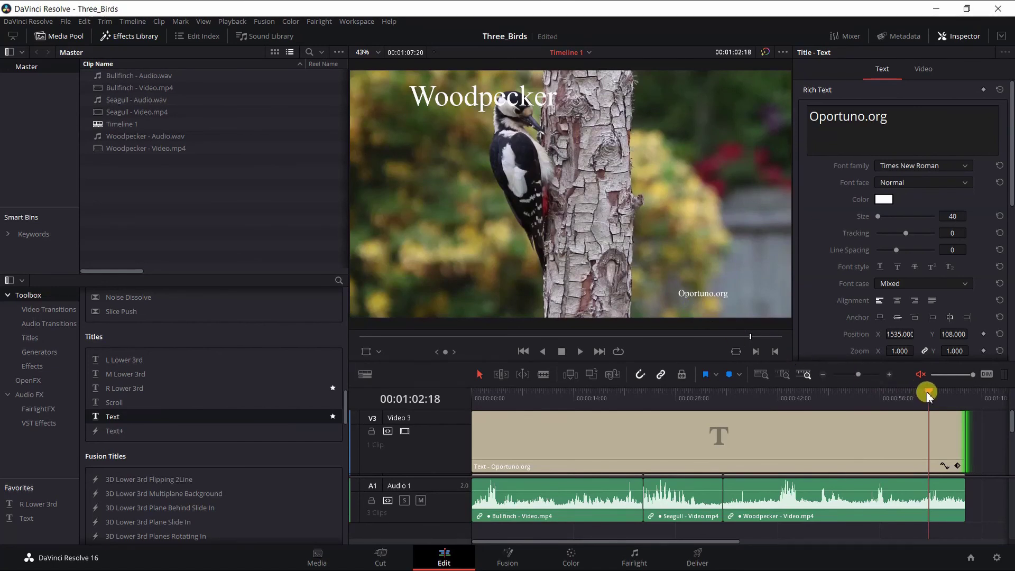
pyautogui.moveTo(927, 393); pyautogui.dragTo(711, 393)
pyautogui.moveTo(645, 396); pyautogui.dragTo(760, 394)
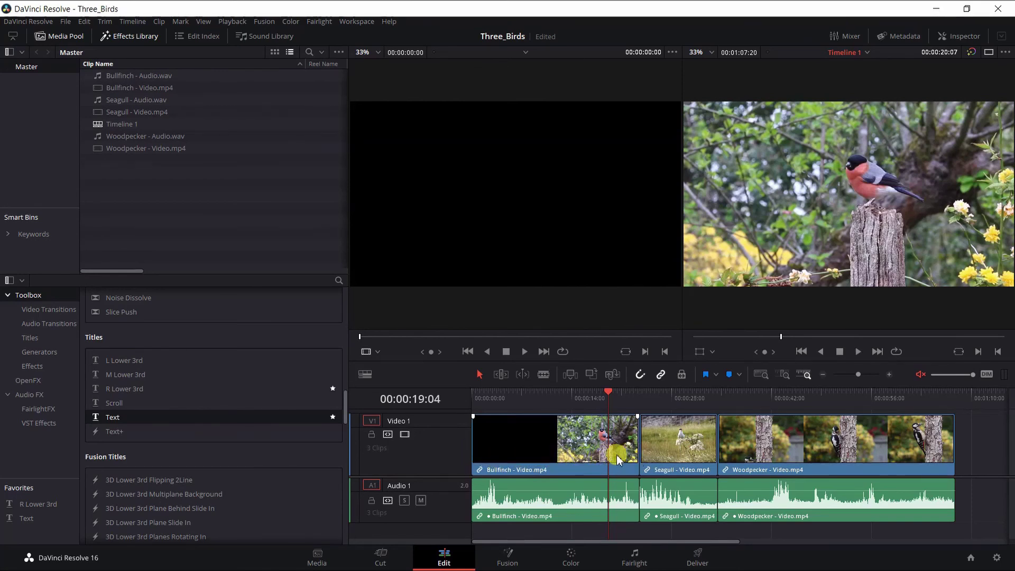
# - Open the Bullfinch clip for colour grading at 00:00:21:10, set its gain to 1.05, and compare the picture with the grade bypassed
pyautogui.moveTo(606, 396); pyautogui.dragTo(625, 396)
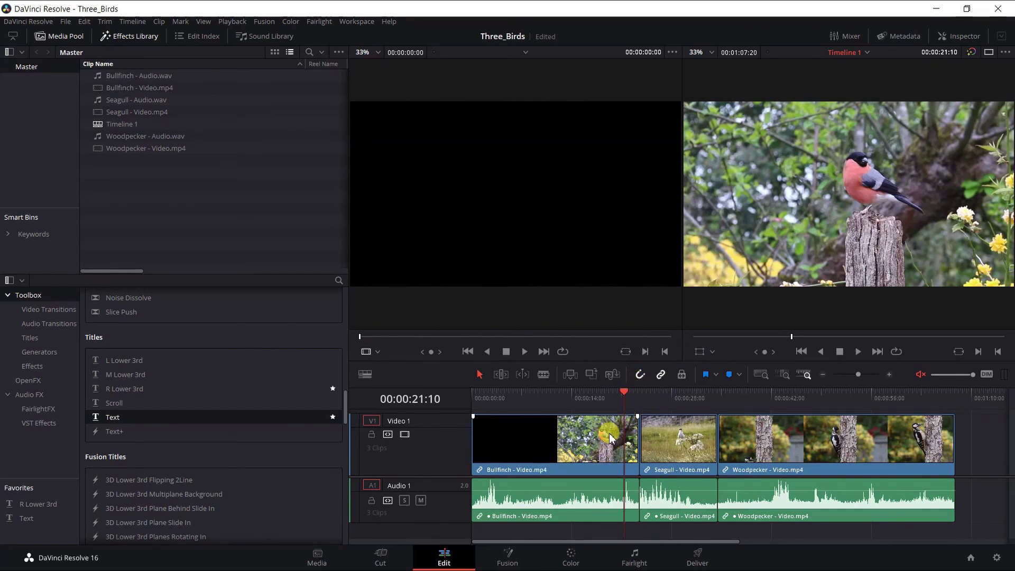
pyautogui.click(572, 556)
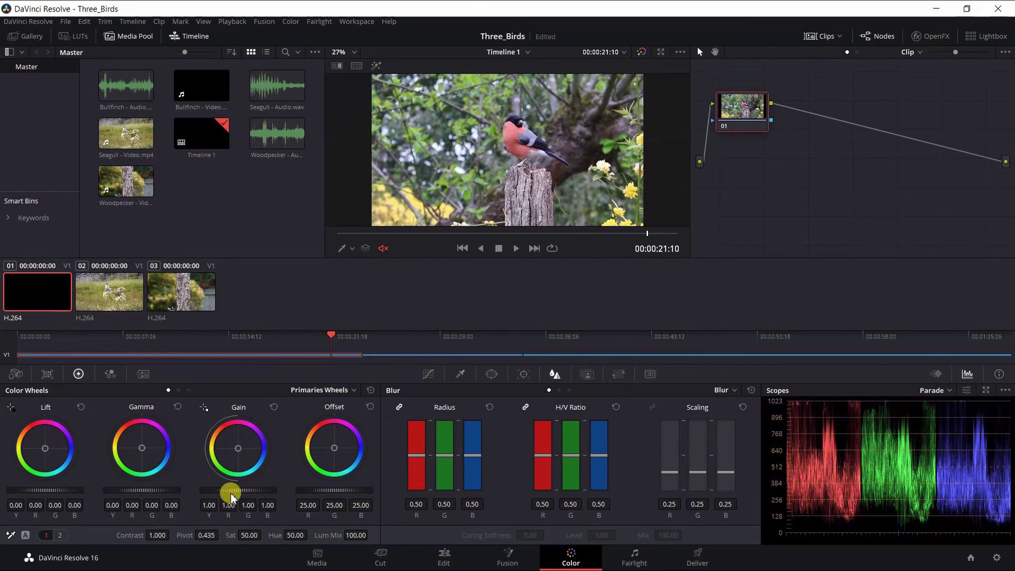
pyautogui.moveTo(238, 491); pyautogui.dragTo(286, 490)
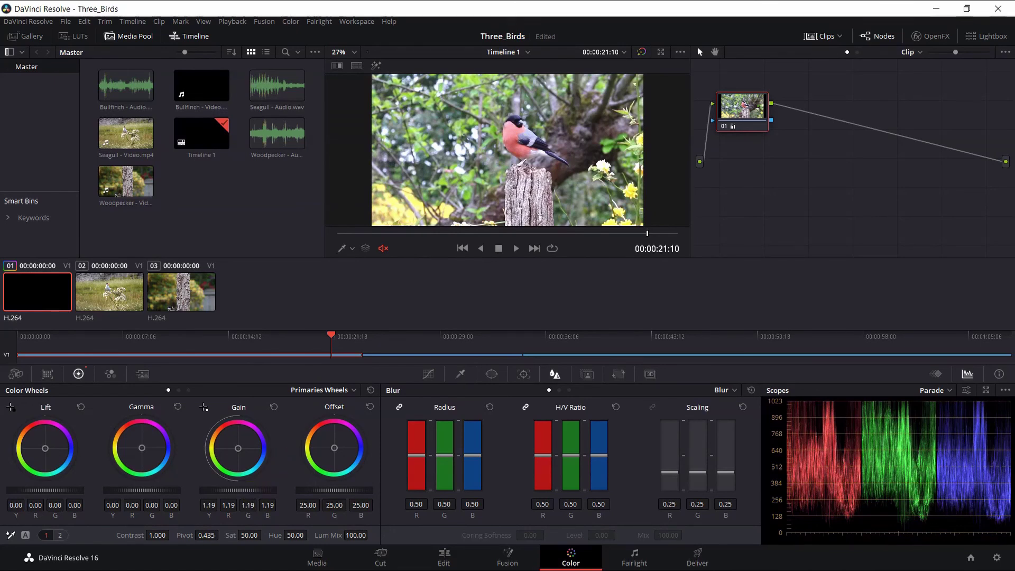
pyautogui.moveTo(245, 490); pyautogui.dragTo(234, 491)
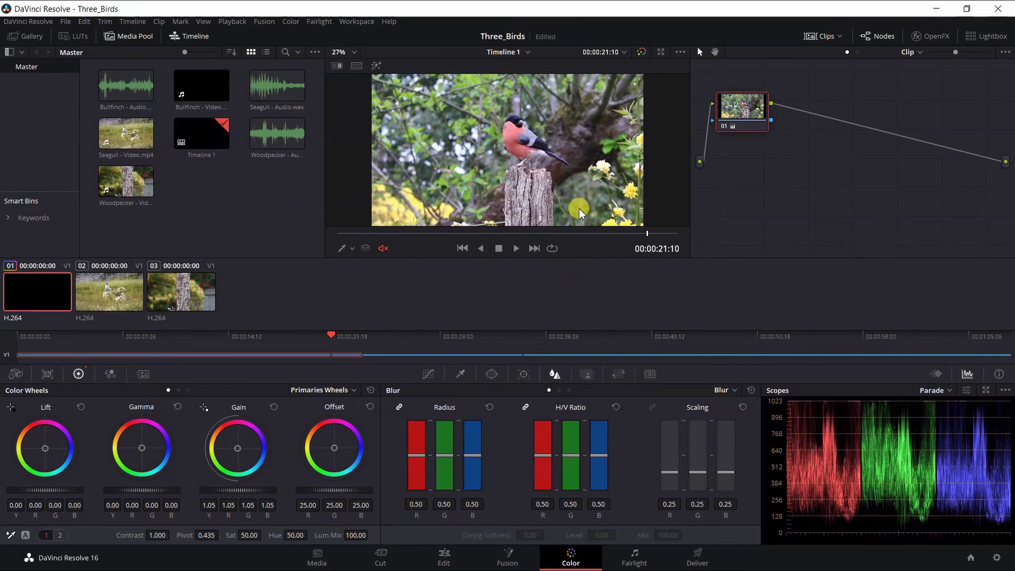
pyautogui.hotkey('shift', 'd')
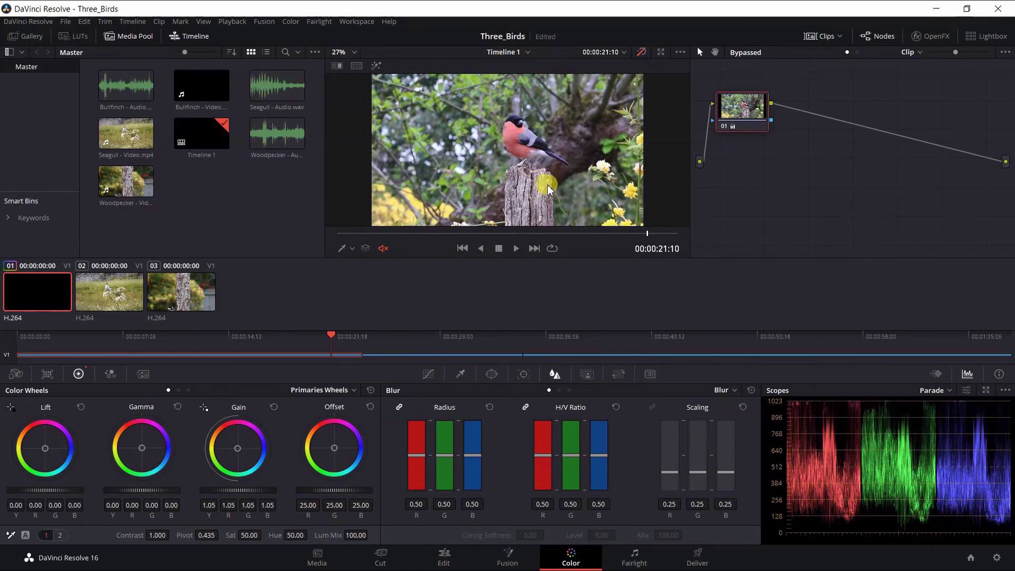
pyautogui.hotkey('shift', 'd')
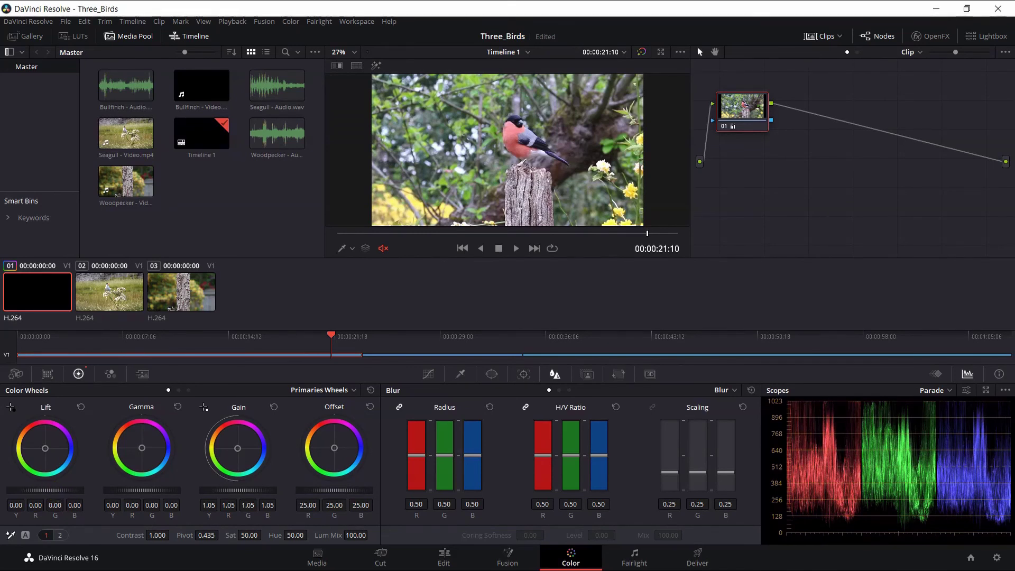
# - Lower the Bullfinch clip's lift to -0.05 and compare the result with the ungraded picture
pyautogui.moveTo(45, 490); pyautogui.dragTo(37, 490)
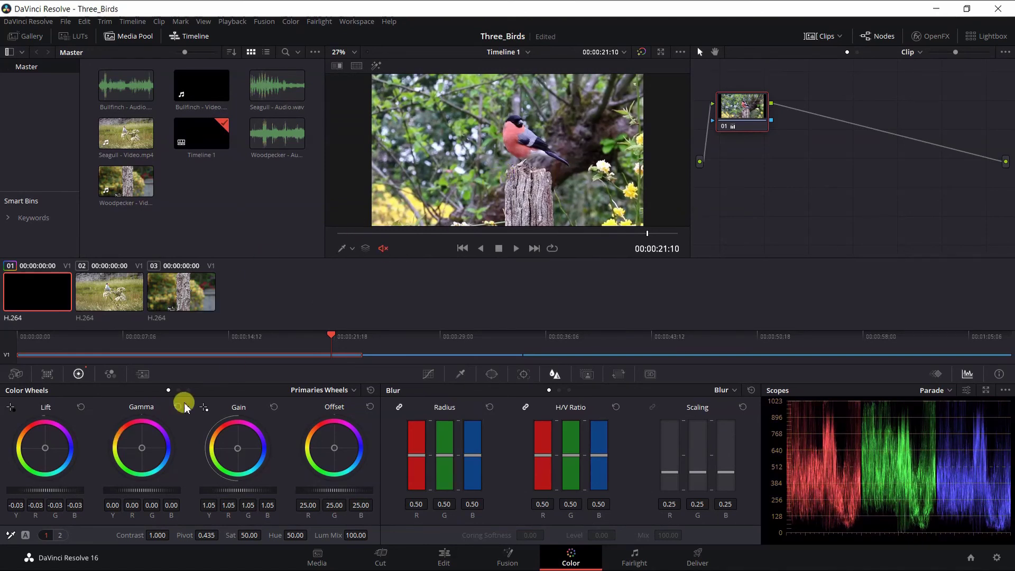
pyautogui.moveTo(52, 497)
pyautogui.mouseDown()
pyautogui.moveTo(9, 495)
pyautogui.moveTo(105, 493)
pyautogui.moveTo(64, 493)
pyautogui.mouseUp()
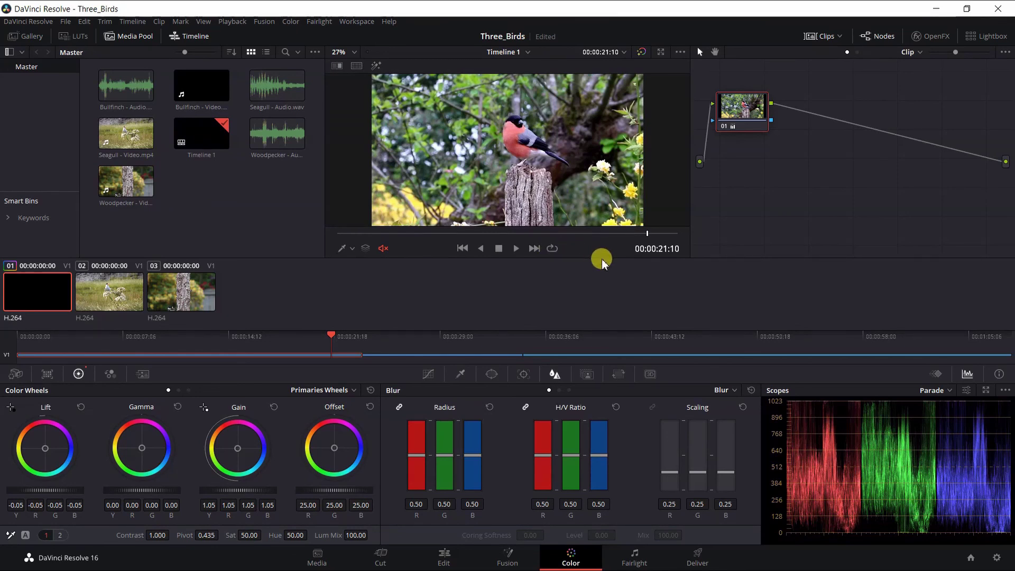
pyautogui.hotkey('shift', 'd')
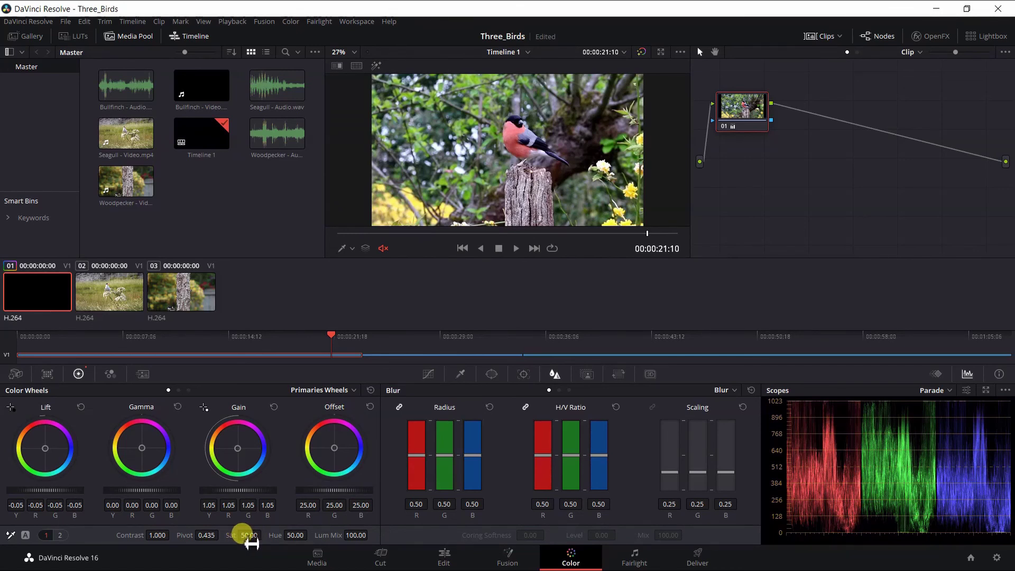
# - Try saturation values of 55, 60 and 53 on the Bullfinch clip
pyautogui.click(250, 536)
pyautogui.write('55')
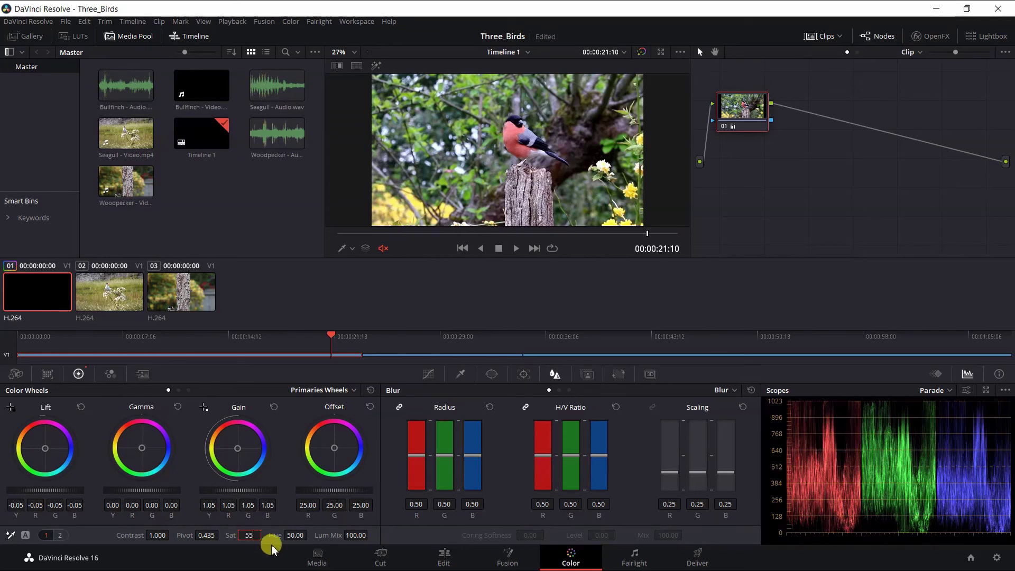
pyautogui.press('Return')
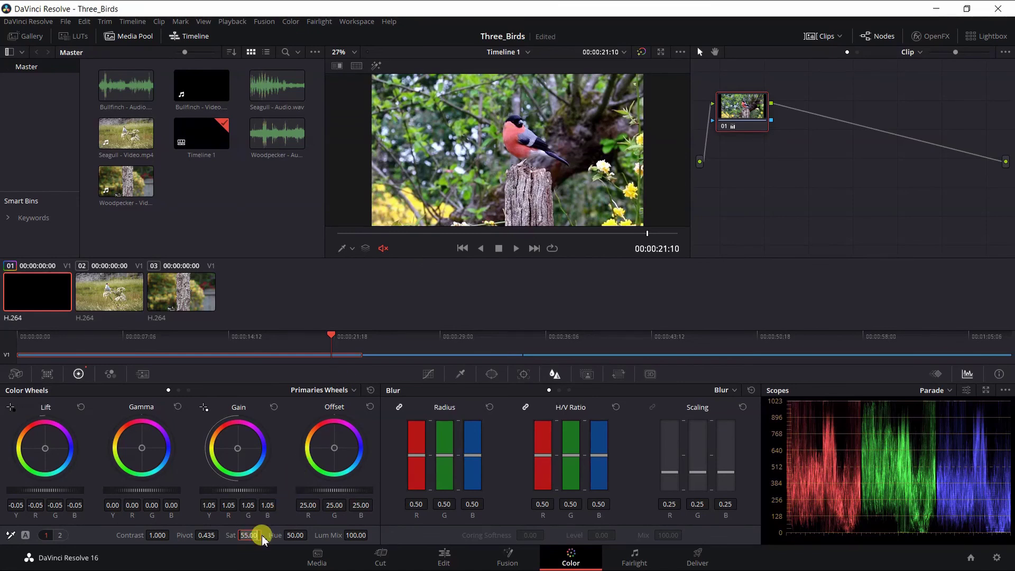
pyautogui.write('5')
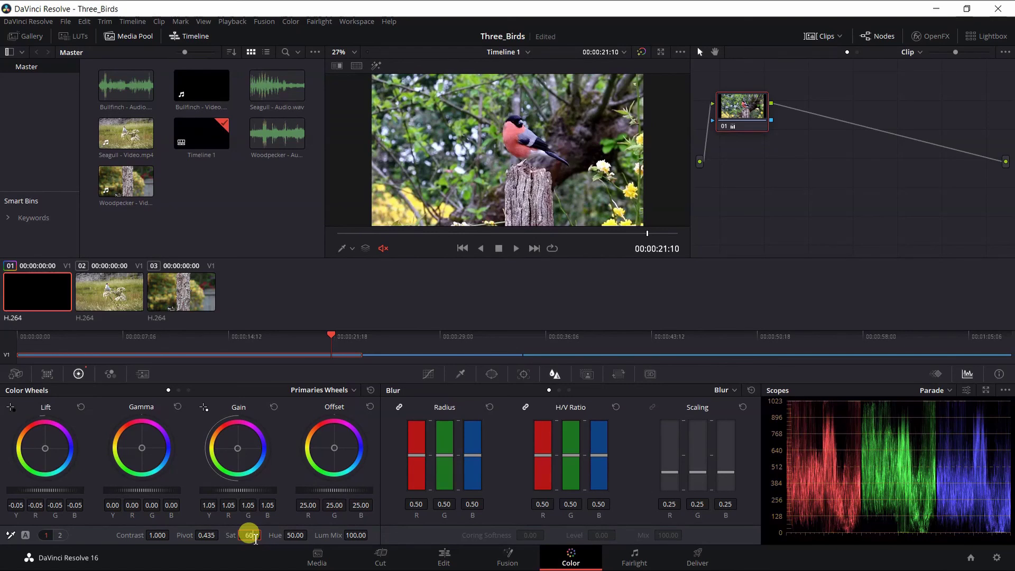
pyautogui.press('Return')
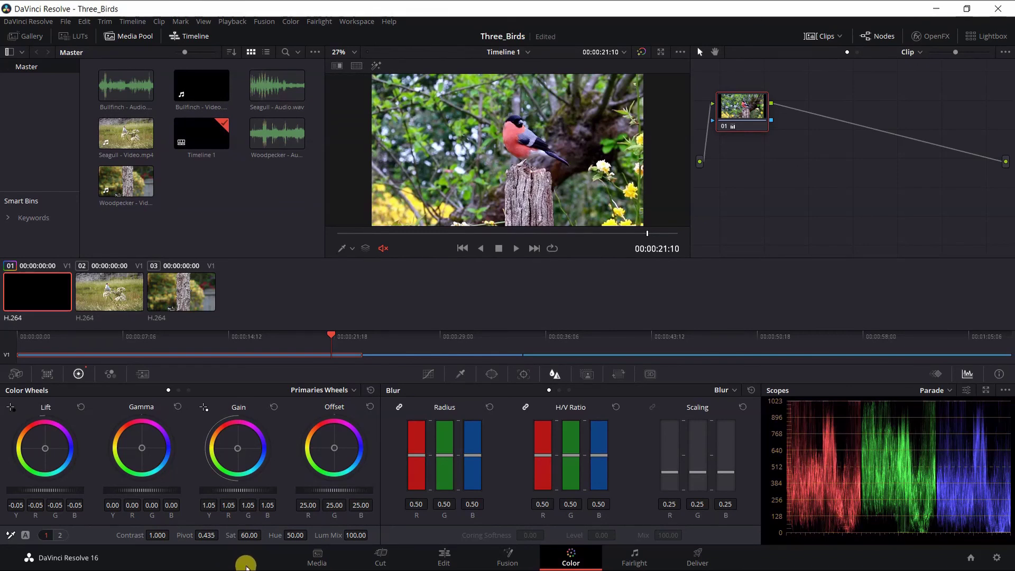
pyautogui.click(248, 535)
pyautogui.write('53')
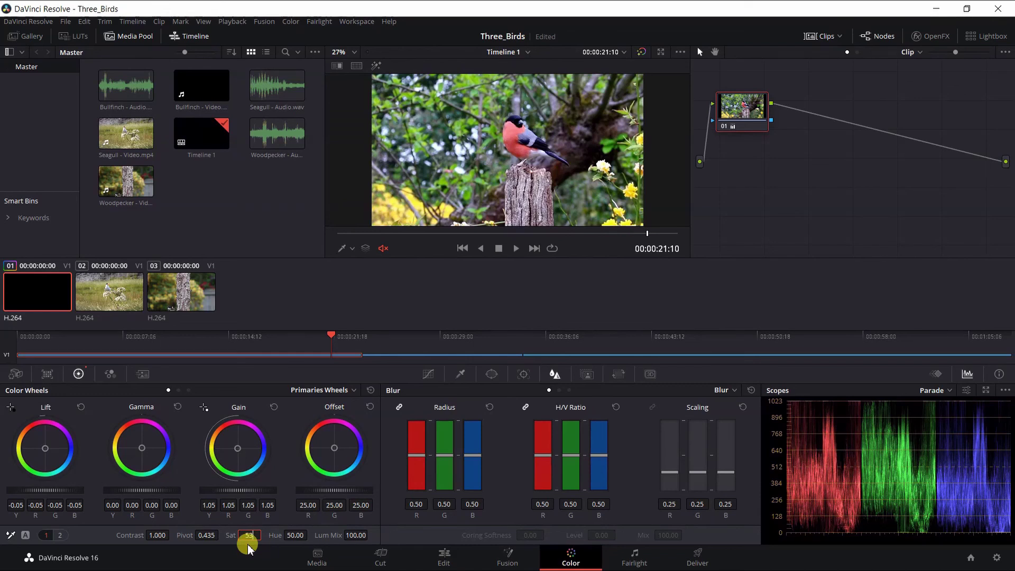
pyautogui.press('Return')
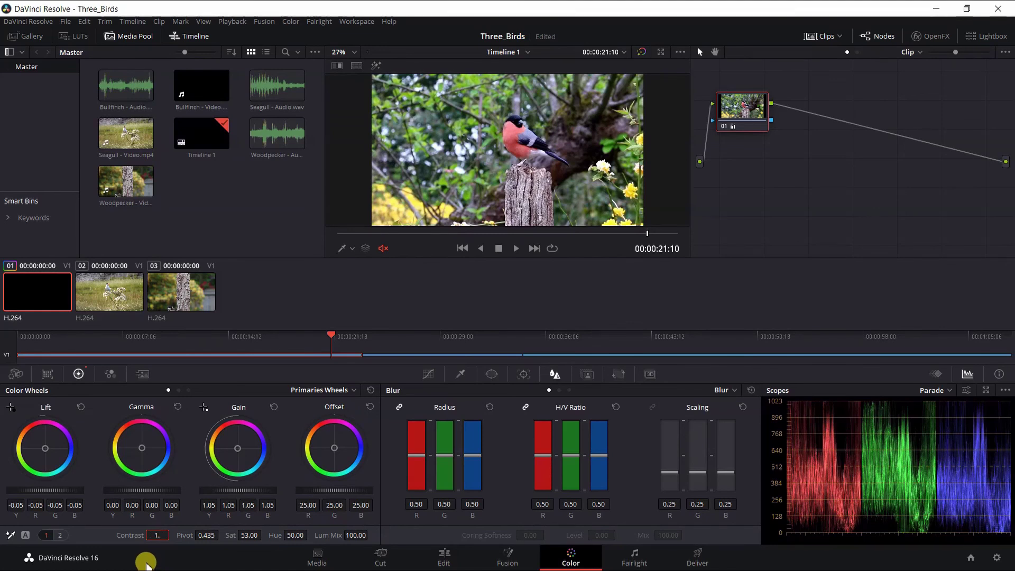
# - Set the Bullfinch clip's contrast to 1.100, after trying 1.150 and 1.050, and its saturation to 51
pyautogui.write('.15')
pyautogui.press('Return')
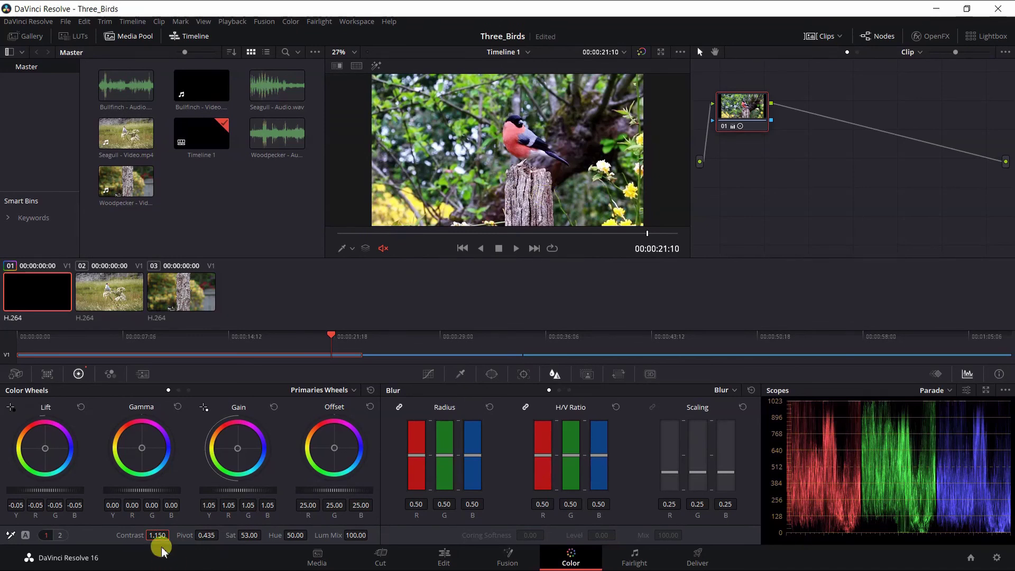
pyautogui.moveTo(157, 535); pyautogui.dragTo(130, 547)
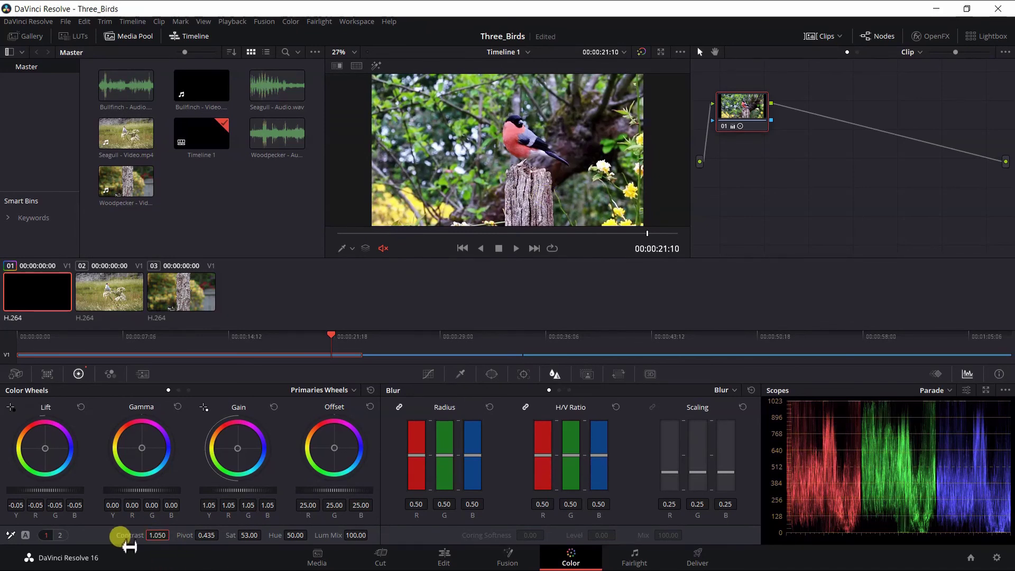
pyautogui.click(158, 536)
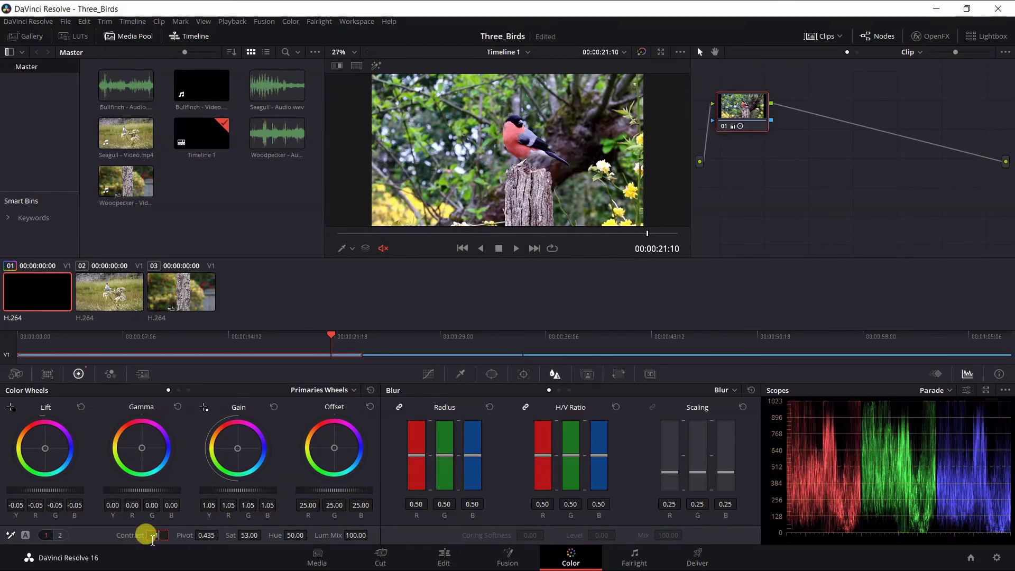
pyautogui.write('1.100')
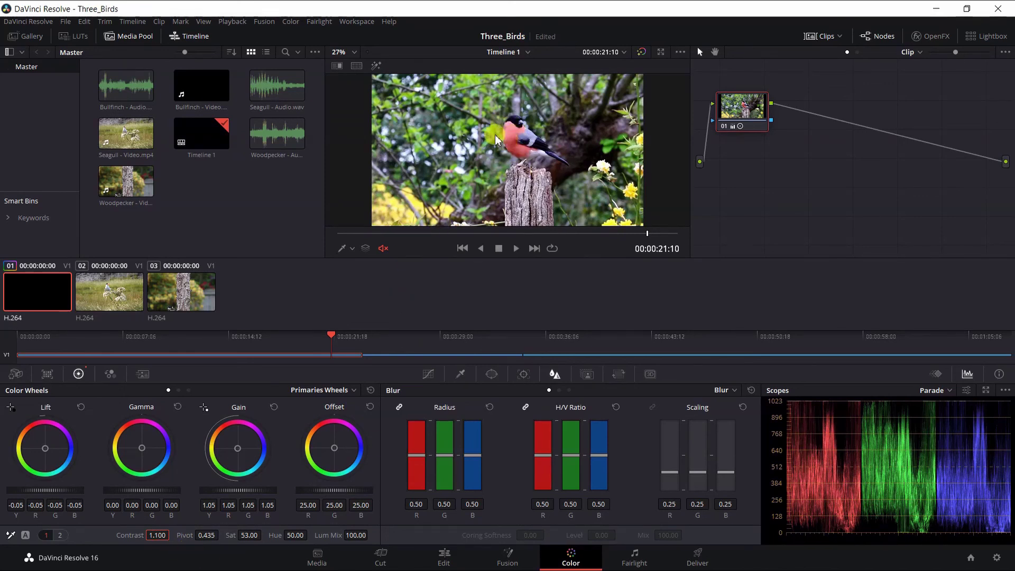
pyautogui.click(245, 535)
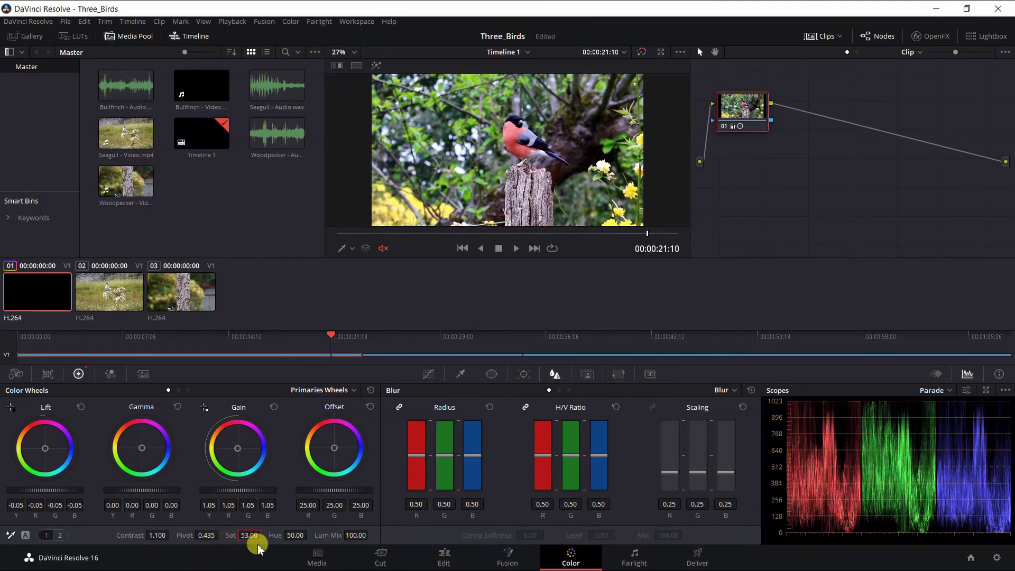
pyautogui.write('5')
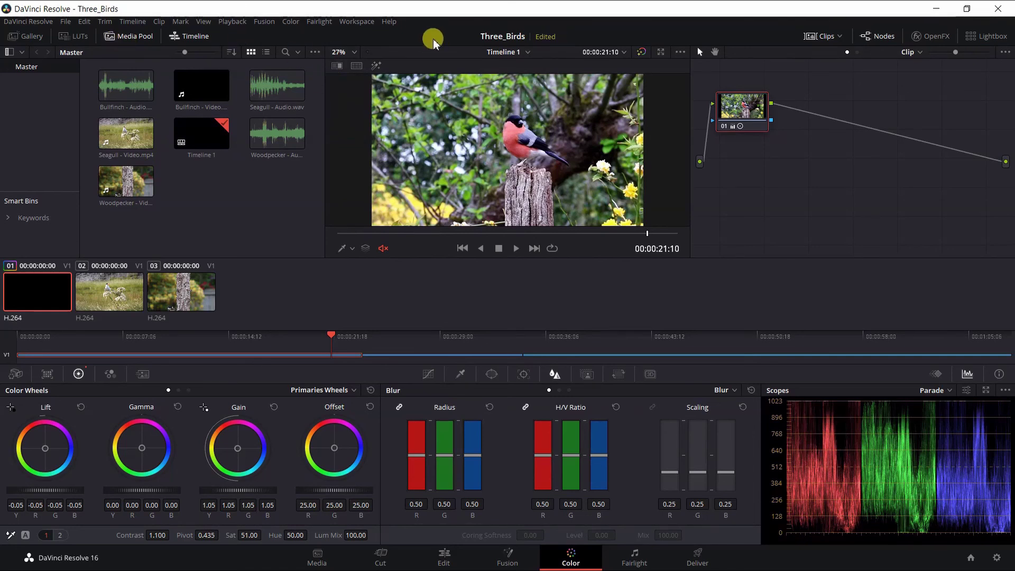
# - Enlarge the viewer picture to 75%, reduce it to about 46%, and examine the detail of the graded bullfinch
pyautogui.click(355, 52)
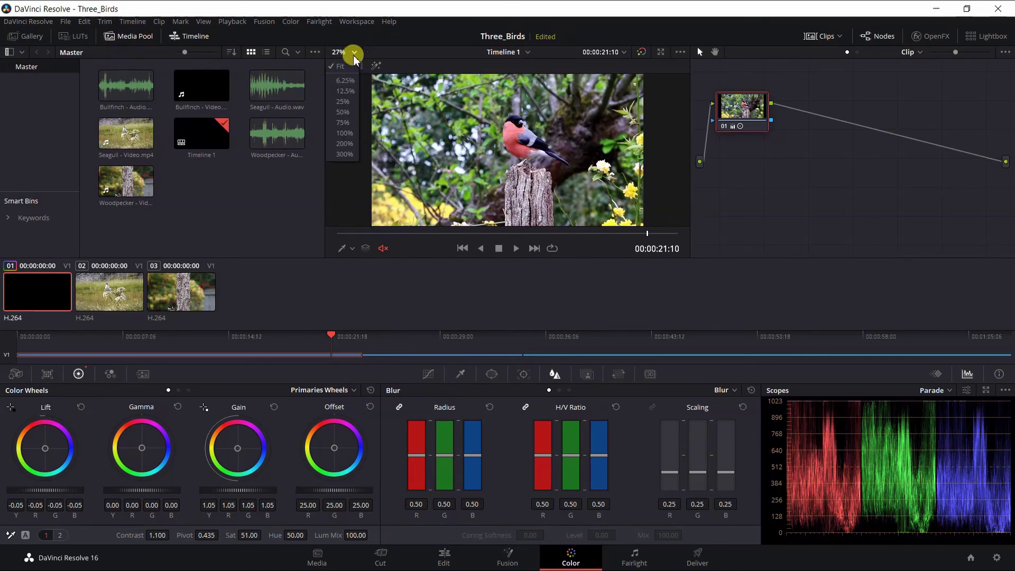
pyautogui.click(350, 124)
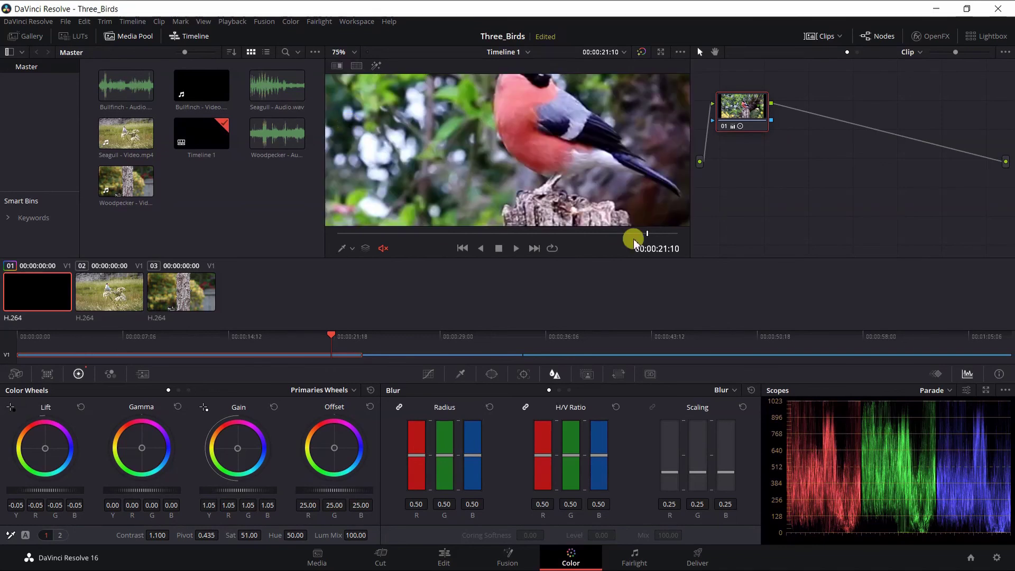
pyautogui.scroll(-4, 601, 178)
pyautogui.scroll(-3, 599, 176)
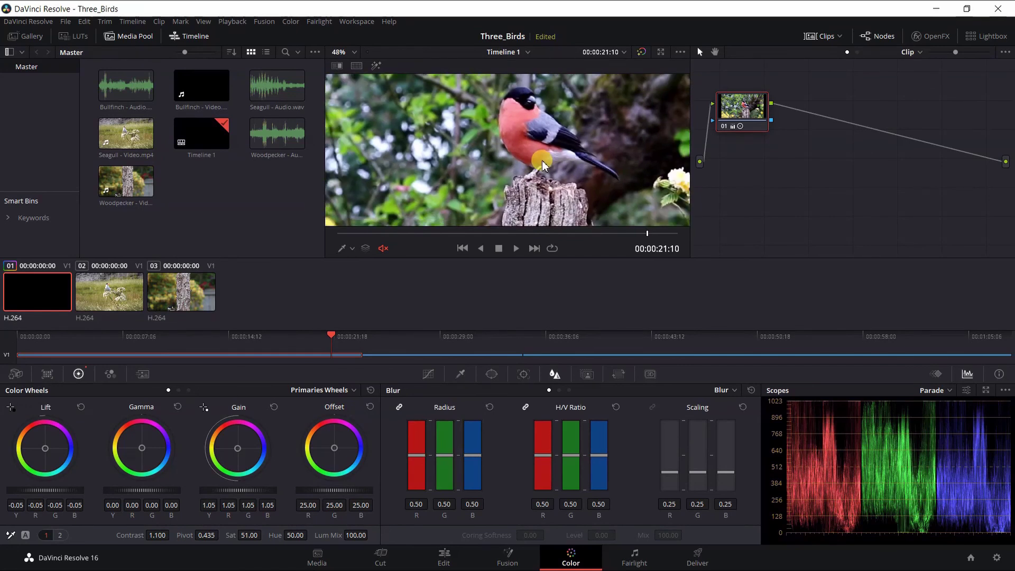
pyautogui.scroll(1, 541, 160)
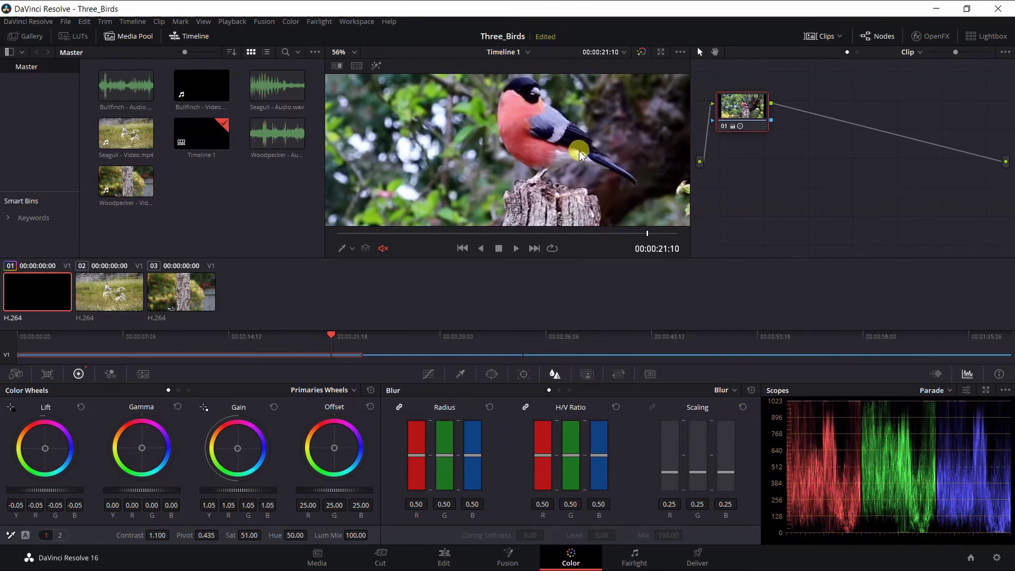
pyautogui.scroll(-1, 583, 156)
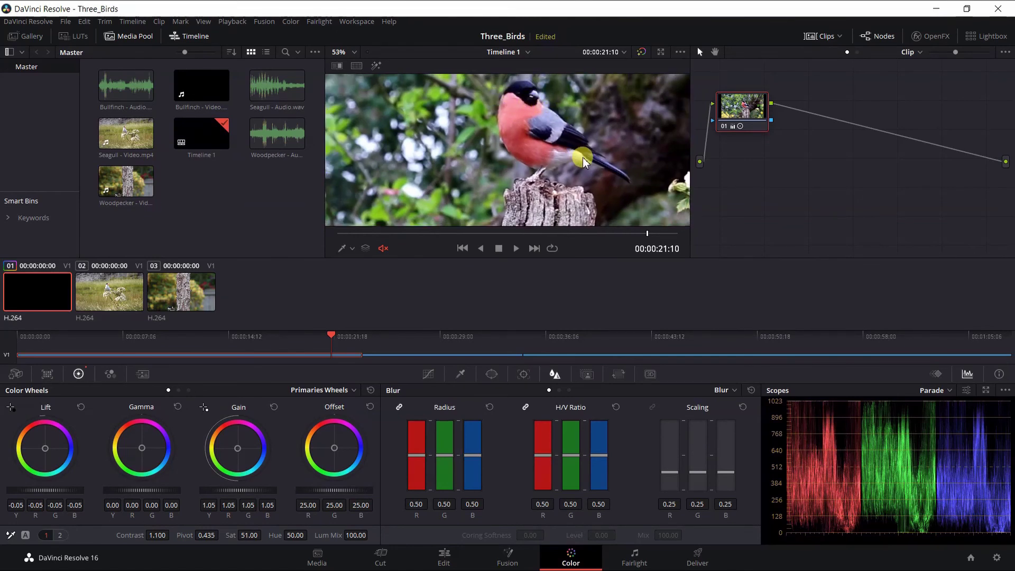
pyautogui.scroll(-2, 582, 159)
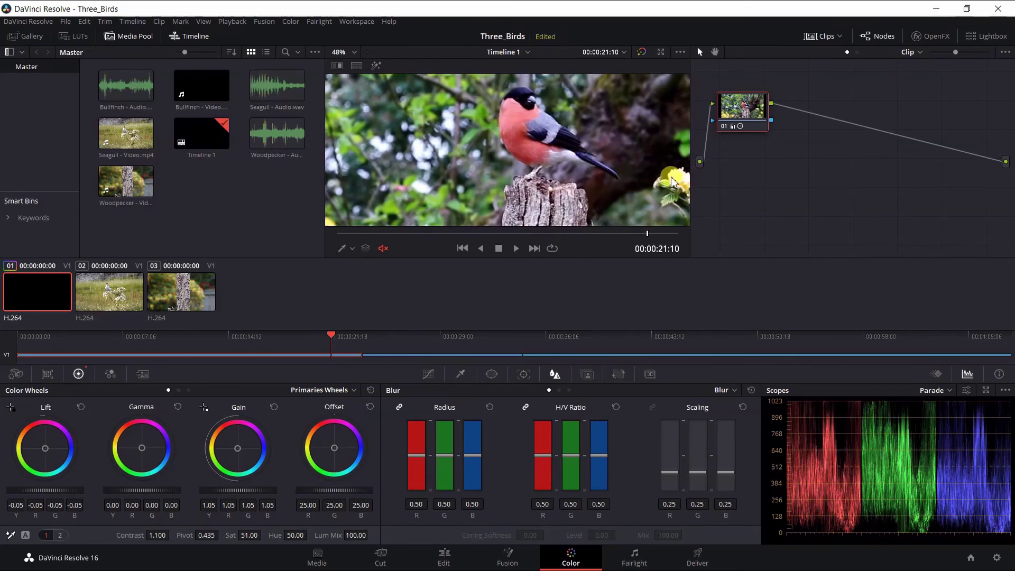
pyautogui.scroll(-1, 667, 177)
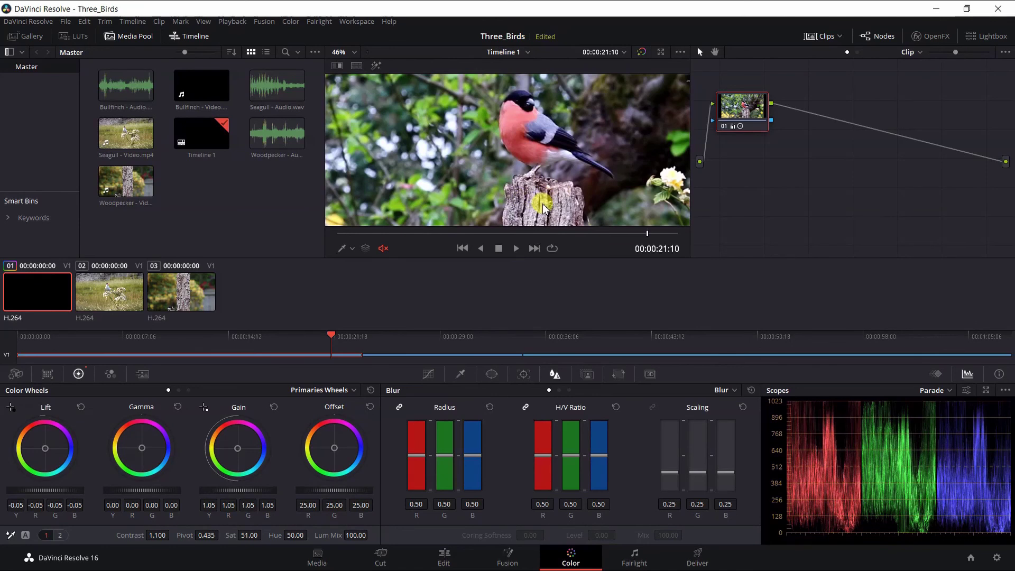
# - Sharpen the Bullfinch clip with a blur radius of 0.44, after trying 0.28, and fit the picture to the viewer
pyautogui.moveTo(448, 460); pyautogui.dragTo(439, 477)
pyautogui.doubleClick(443, 462)
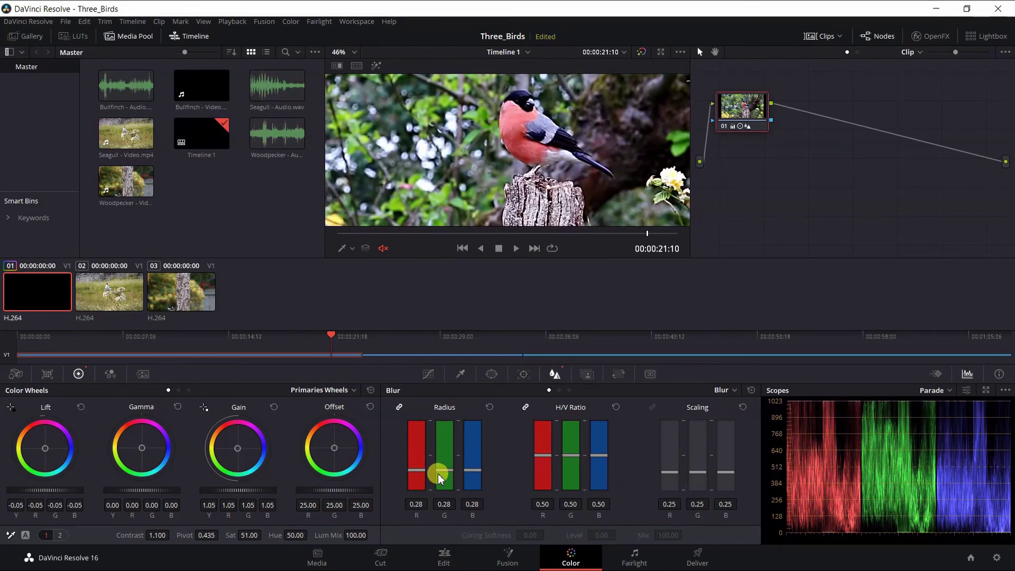
pyautogui.moveTo(439, 478); pyautogui.dragTo(474, 277)
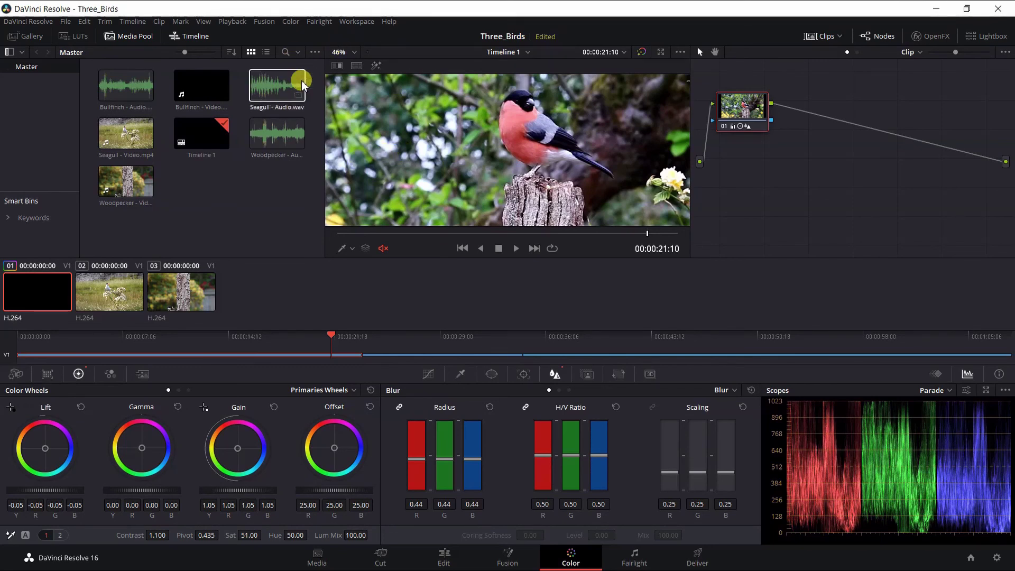
pyautogui.click(353, 51)
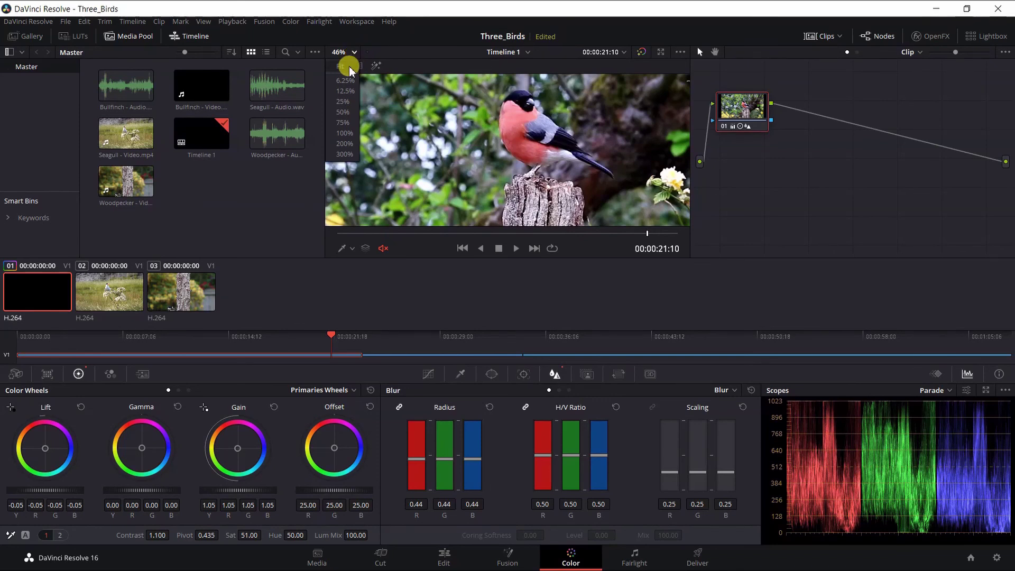
pyautogui.click(350, 67)
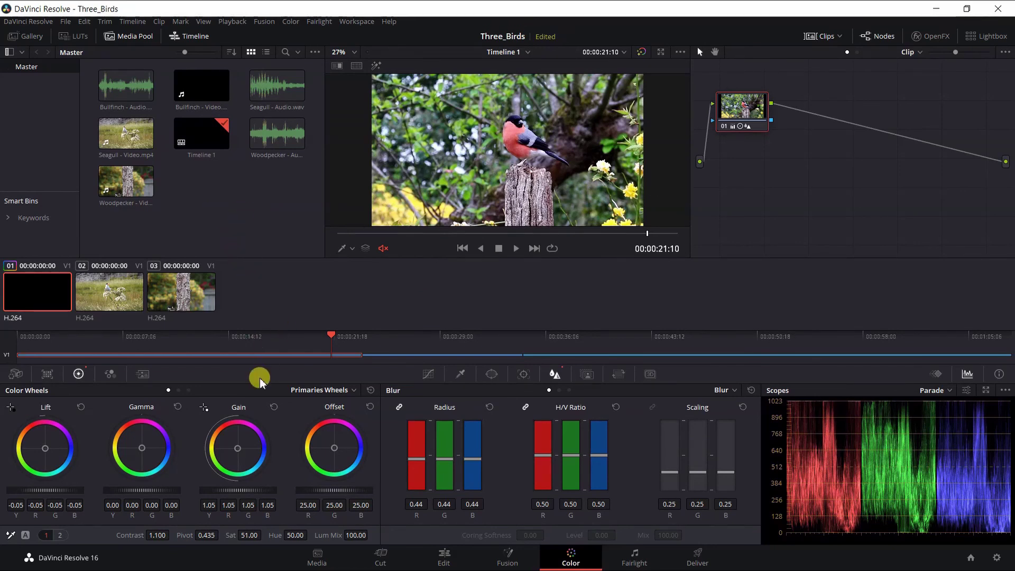
# - Set the Bullfinch clip's saturation to 55, after trying 60
pyautogui.click(250, 535)
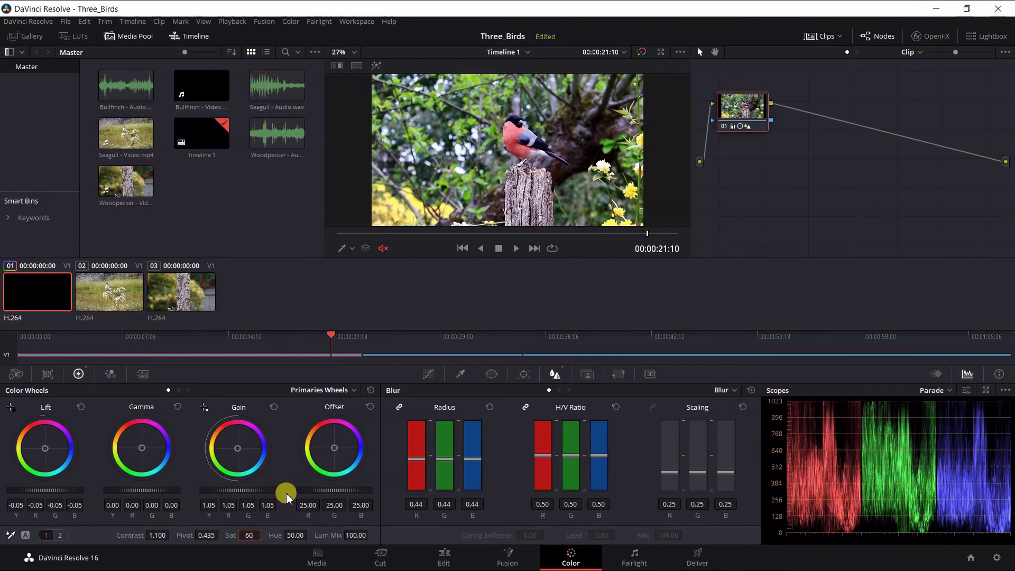
pyautogui.write('60')
pyautogui.press('Return')
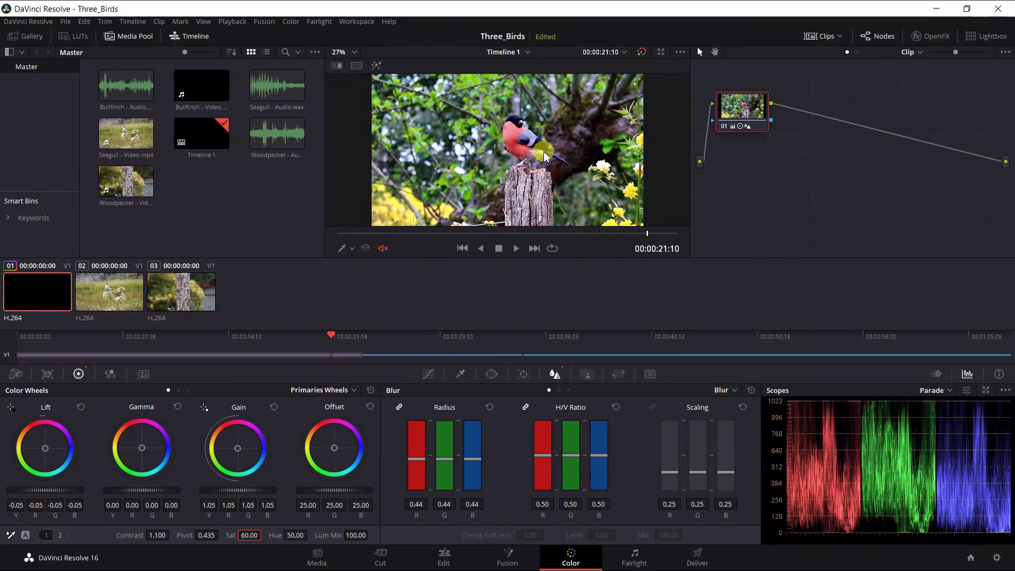
pyautogui.click(247, 537)
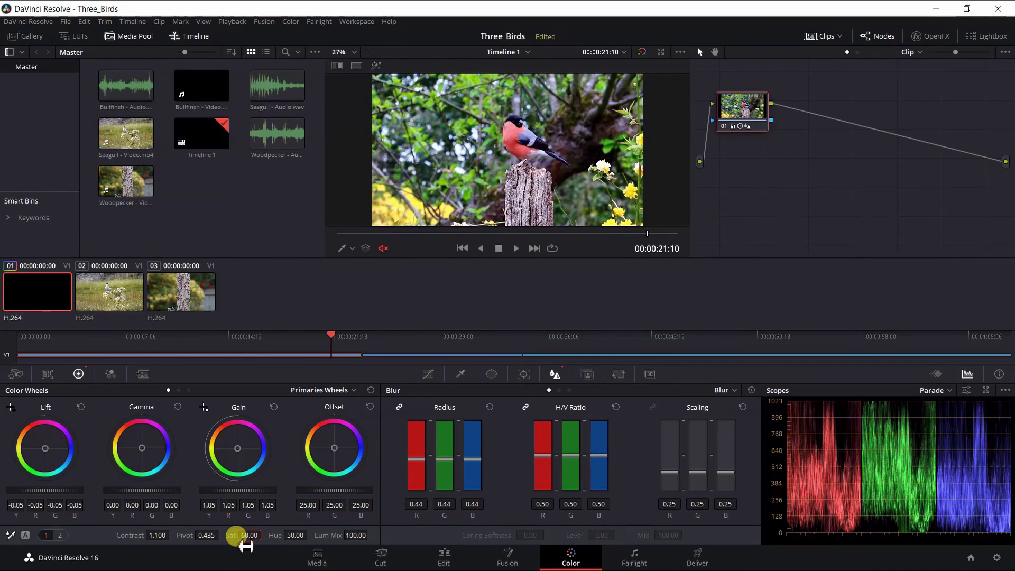
pyautogui.write('55')
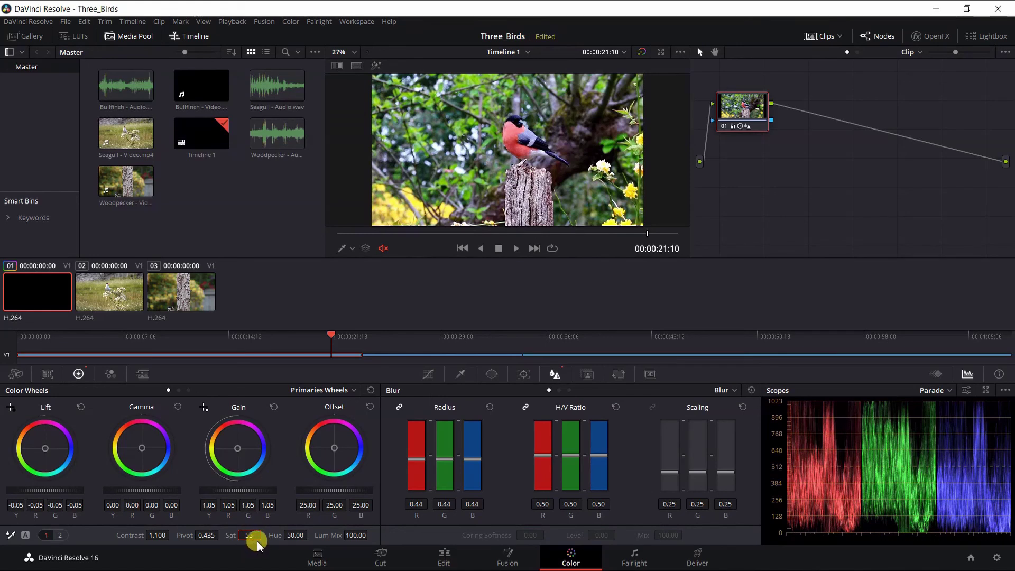
pyautogui.press('Return')
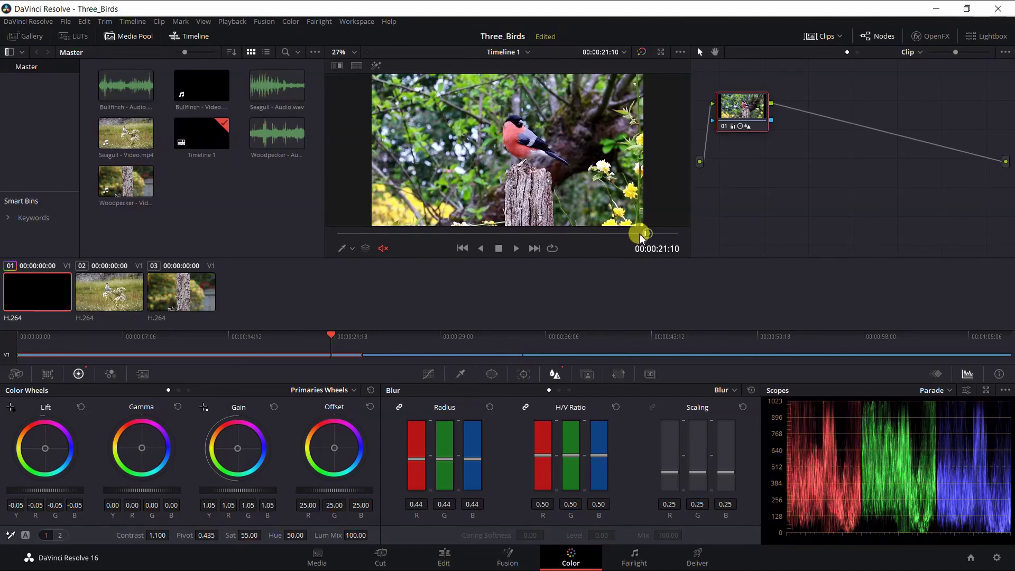
# - Play the Bullfinch clip from an earlier point and set its gamma to -0.02 during playback, after trying 0.12
pyautogui.moveTo(640, 238); pyautogui.dragTo(396, 237)
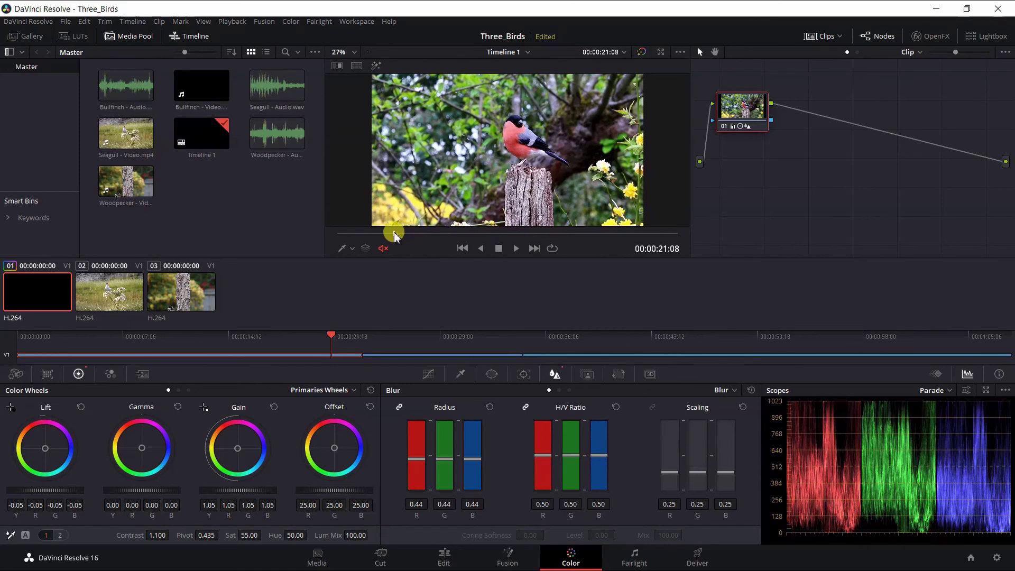
pyautogui.click(507, 250)
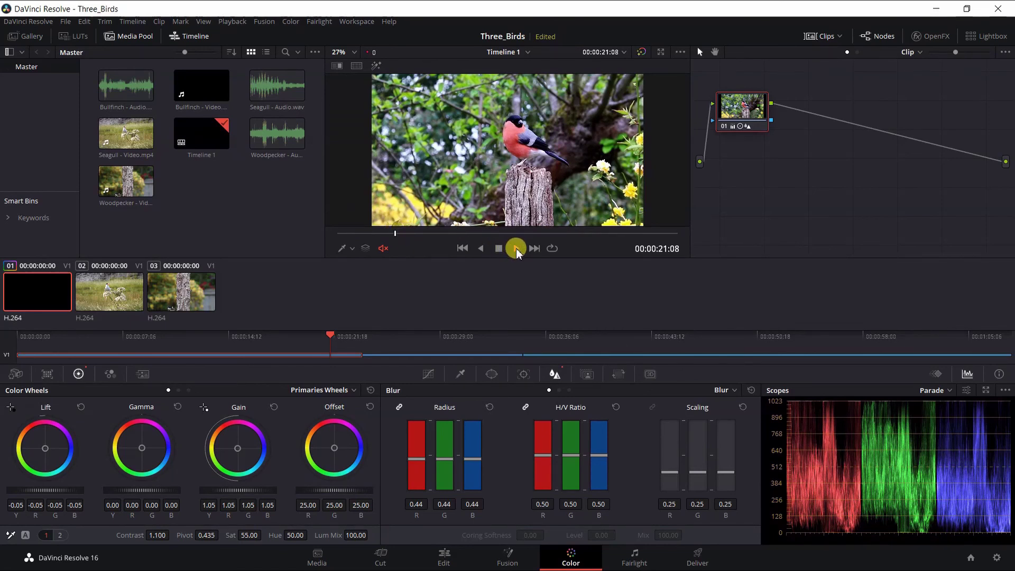
pyautogui.click(517, 249)
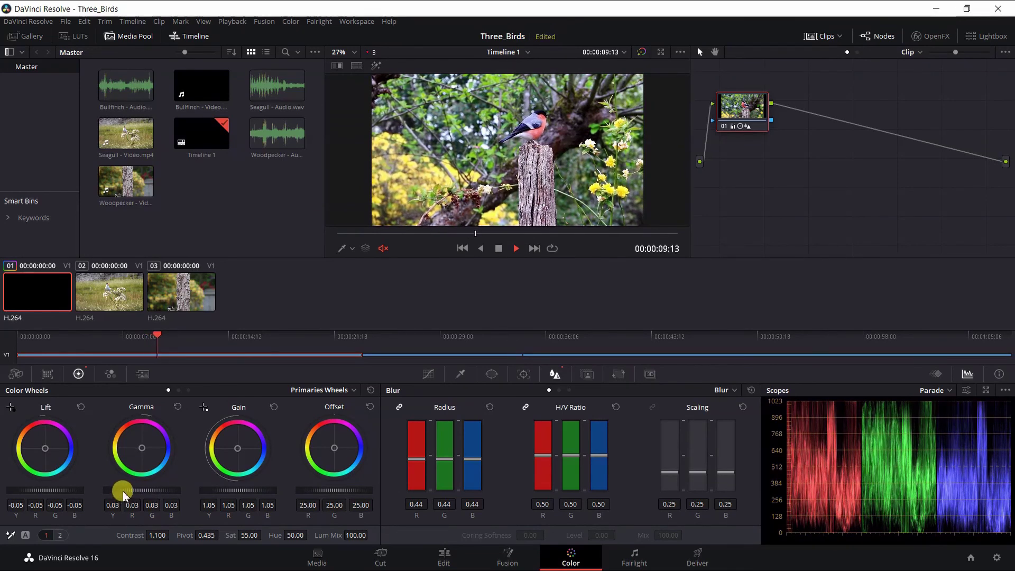
pyautogui.moveTo(123, 495)
pyautogui.mouseDown()
pyautogui.moveTo(133, 491)
pyautogui.moveTo(113, 492)
pyautogui.mouseUp()
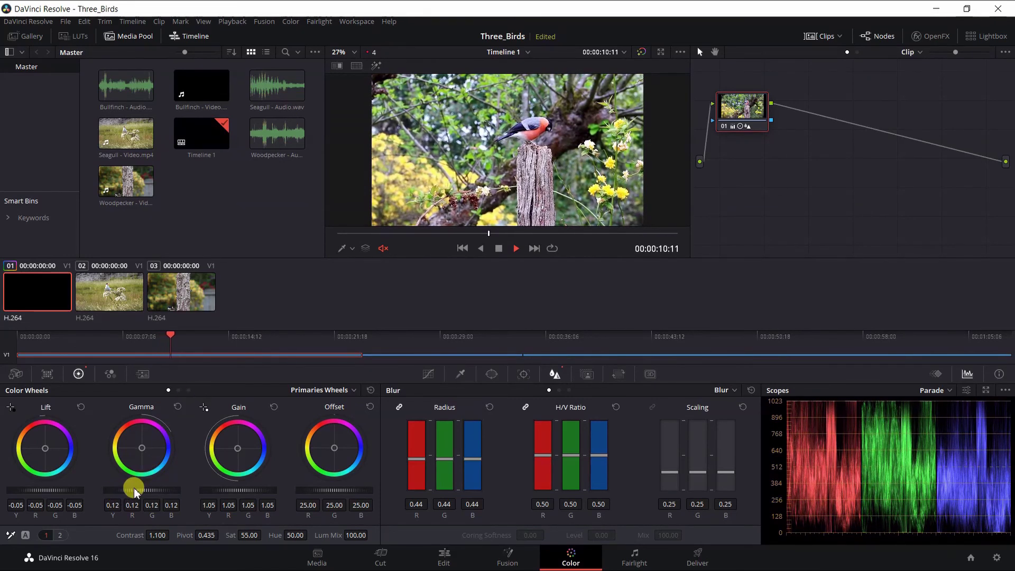
pyautogui.moveTo(138, 485)
pyautogui.mouseDown()
pyautogui.moveTo(118, 494)
pyautogui.moveTo(164, 487)
pyautogui.moveTo(129, 492)
pyautogui.moveTo(157, 497)
pyautogui.moveTo(132, 491)
pyautogui.moveTo(163, 487)
pyautogui.moveTo(157, 492)
pyautogui.mouseUp()
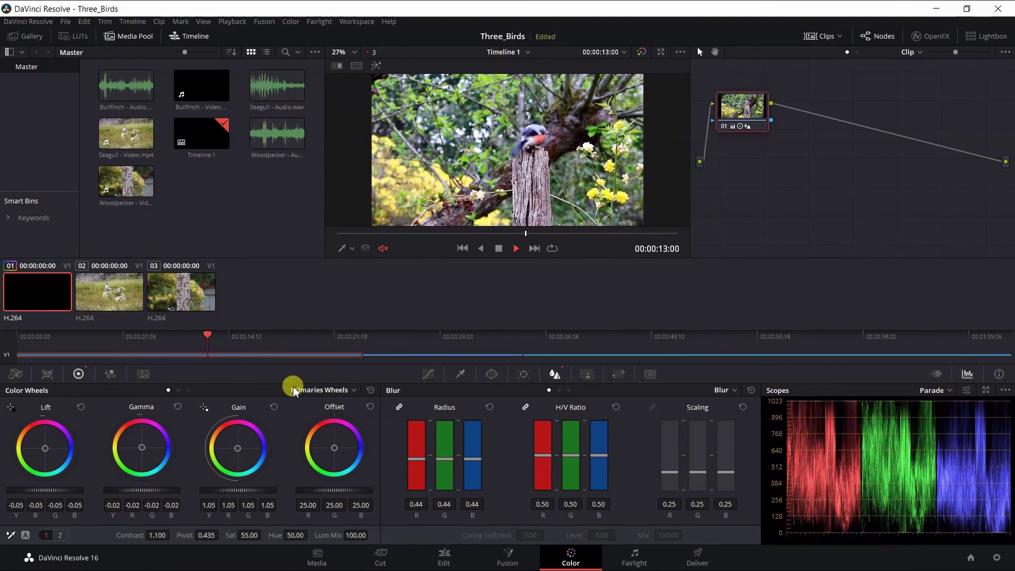
pyautogui.click(499, 248)
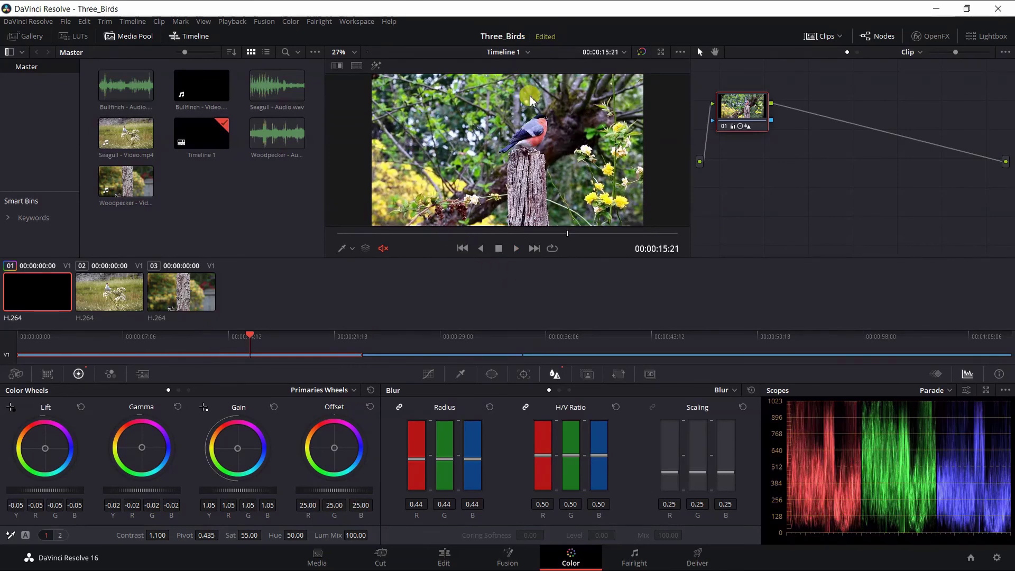
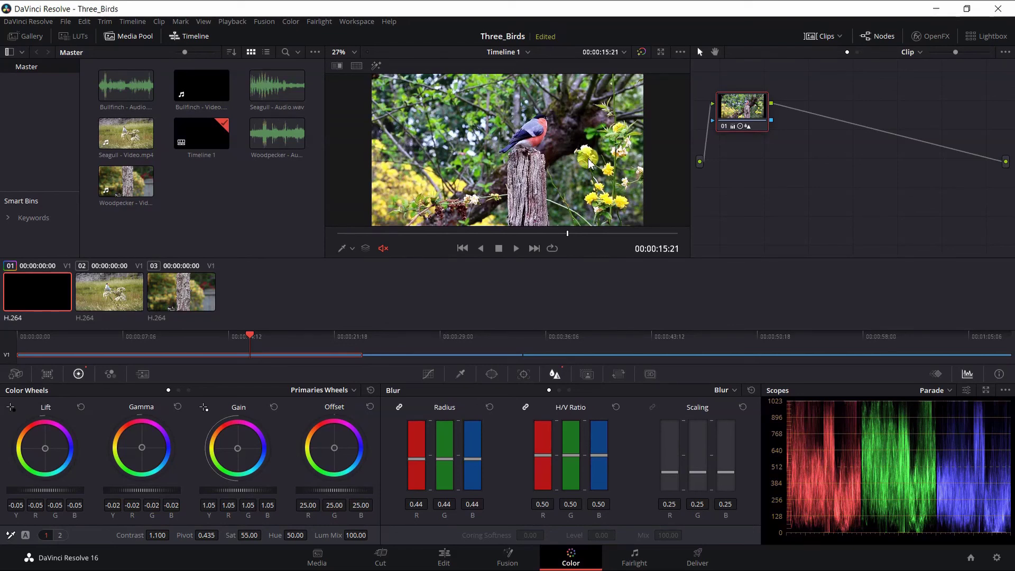
# - Compare the graded and ungraded Bullfinch picture, at fit size and enlarged to 75% and about 51%
pyautogui.hotkey('shift', 'd')
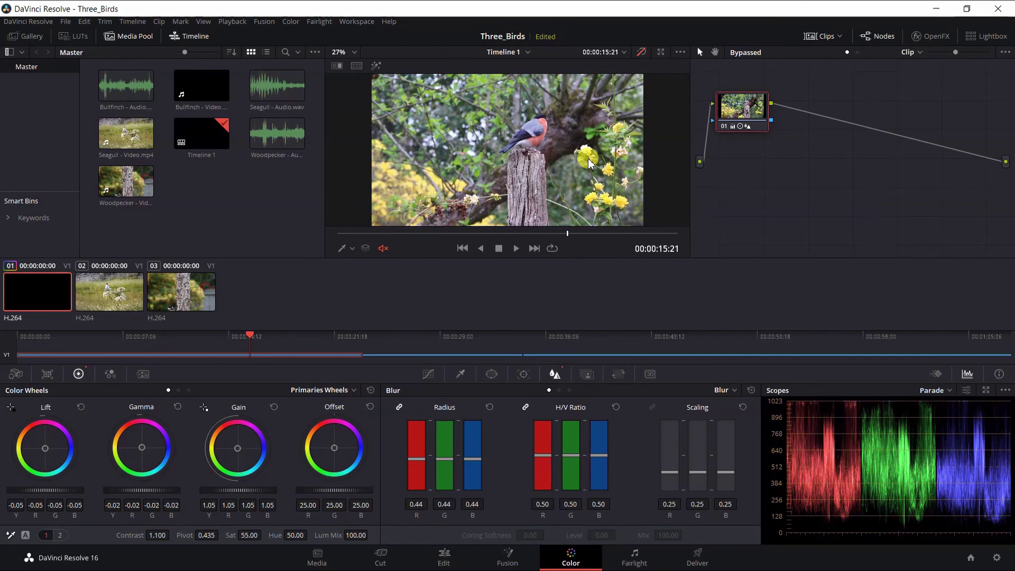
pyautogui.hotkey('shift', 'd')
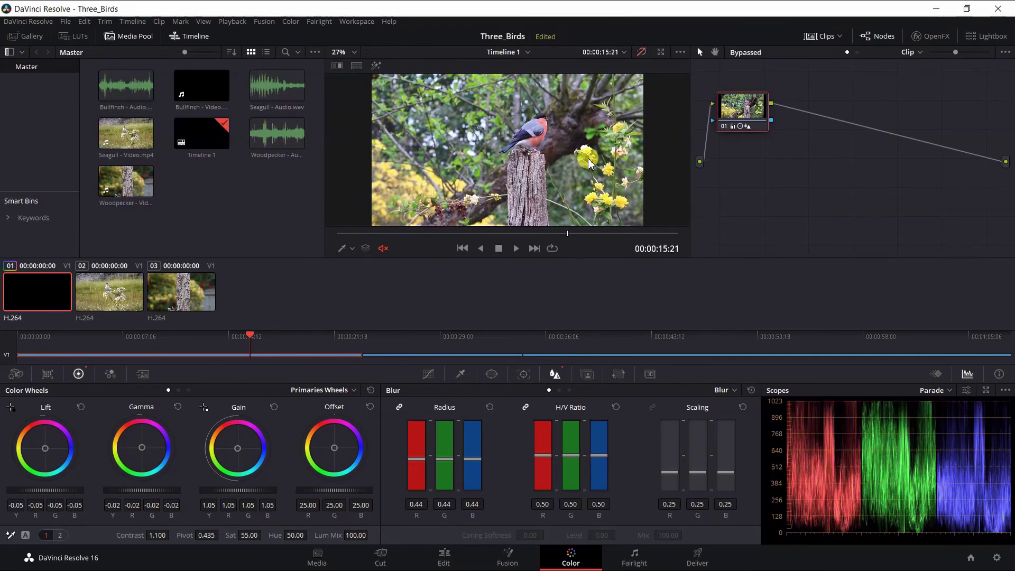
pyautogui.click(346, 52)
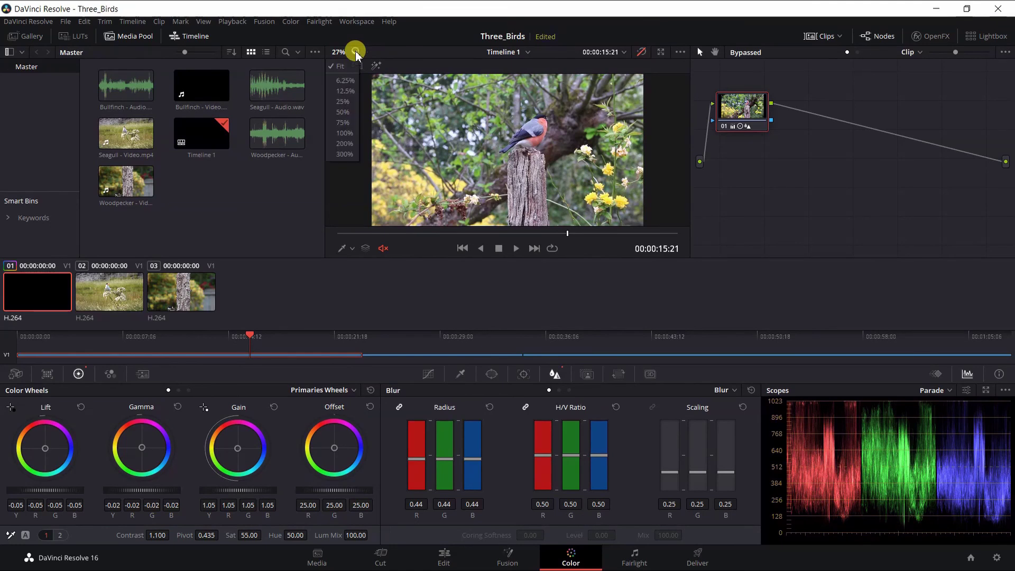
pyautogui.click(343, 122)
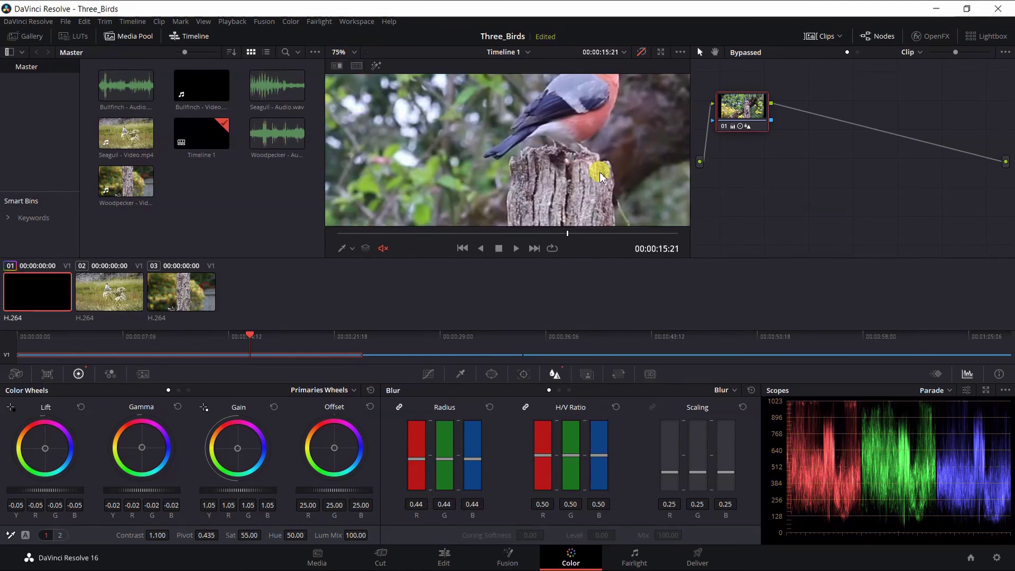
pyautogui.scroll(-3, 640, 161)
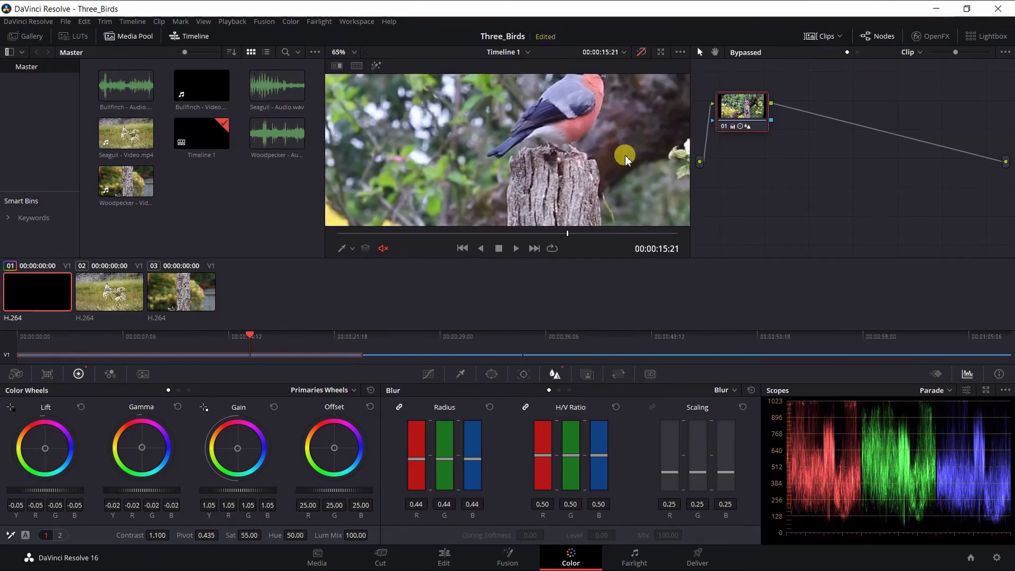
pyautogui.scroll(-1, 620, 134)
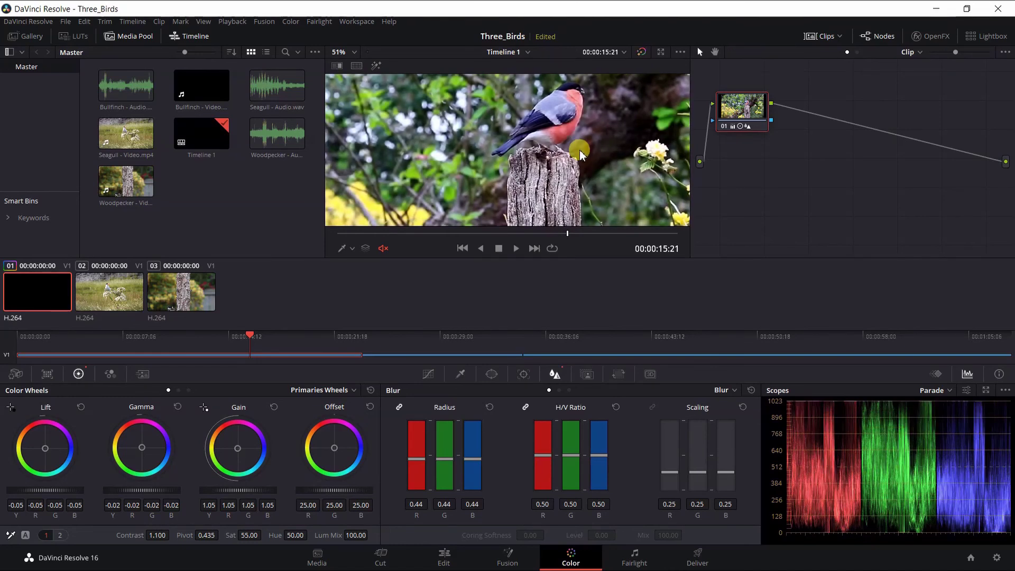
pyautogui.hotkey('shift', 'd')
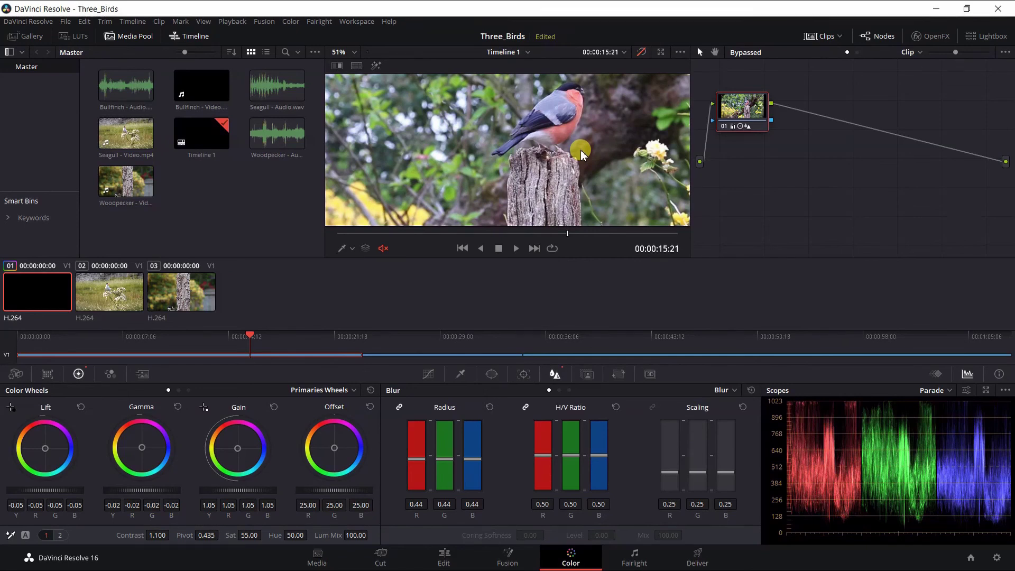
pyautogui.hotkey('shift', 'd')
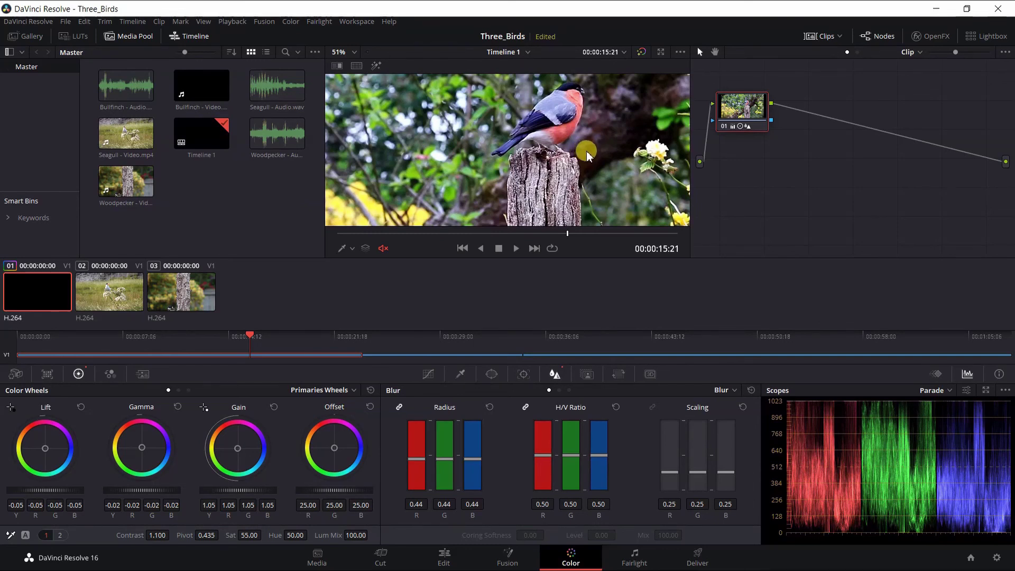
pyautogui.hotkey('shift', 'd')
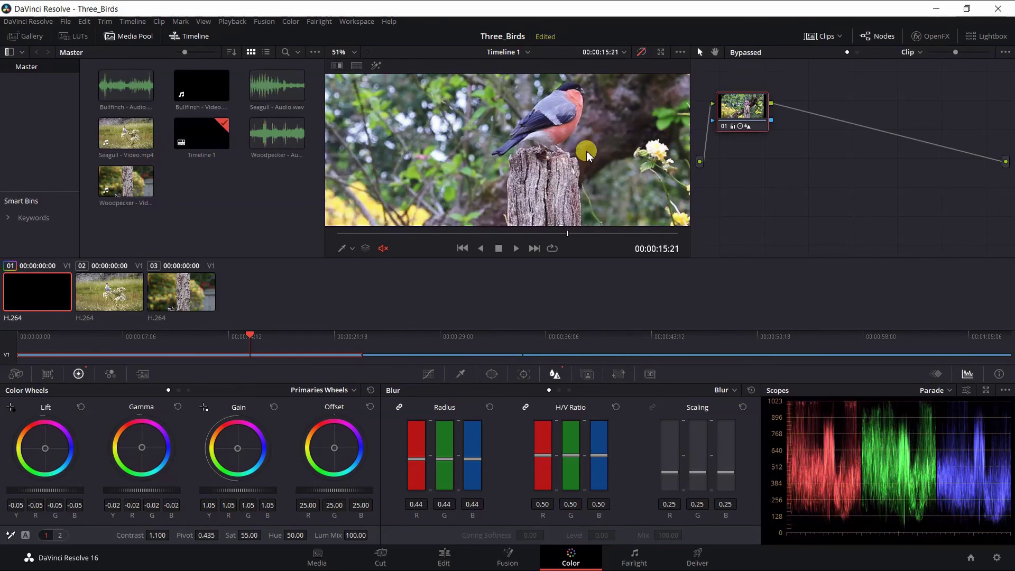
pyautogui.hotkey('shift', 'd')
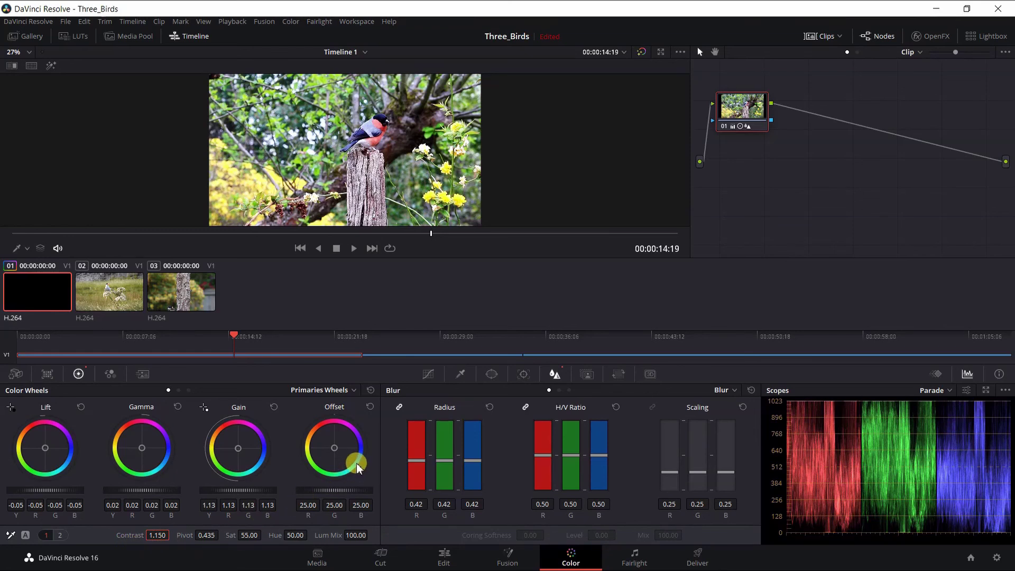
# - Reset all primary colour wheel adjustments on the Bullfinch clip, and reset its blur radius after trying 0.45
pyautogui.click(370, 391)
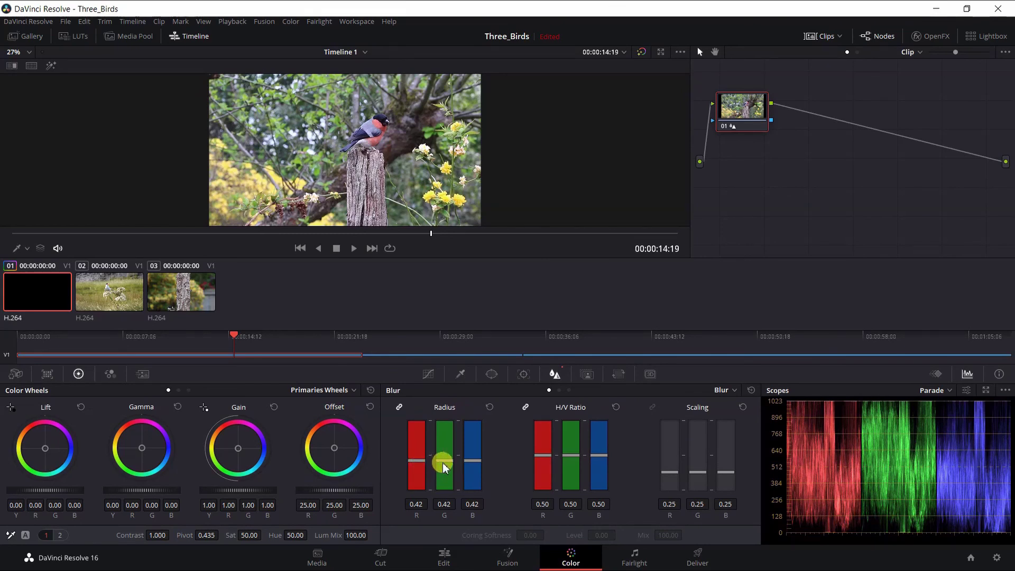
pyautogui.moveTo(444, 465)
pyautogui.mouseDown()
pyautogui.moveTo(447, 474)
pyautogui.moveTo(447, 465)
pyautogui.mouseUp()
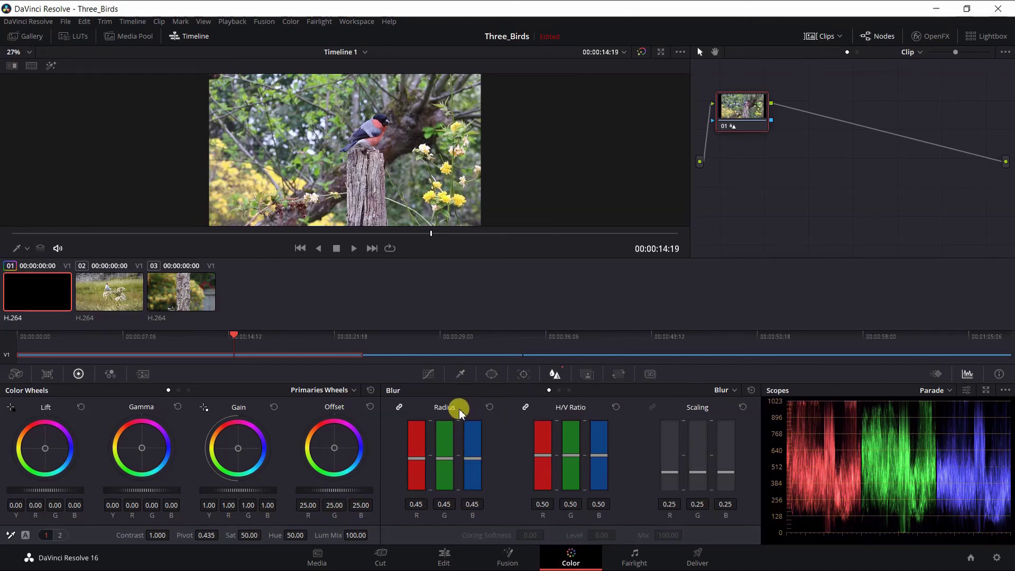
pyautogui.click(490, 408)
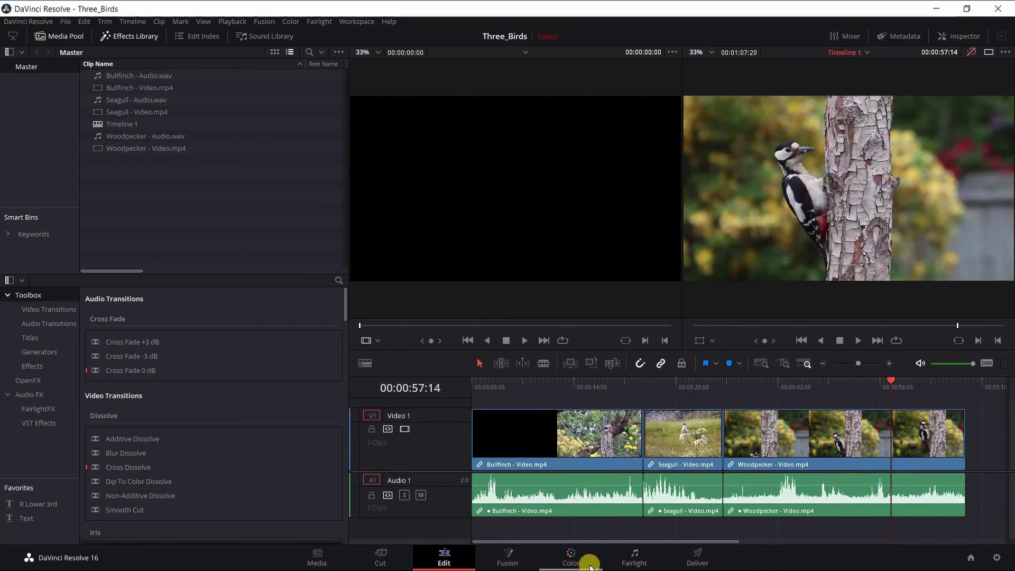
# - Set up a custom render on the Deliver page with the filename Three Birds
pyautogui.click(696, 562)
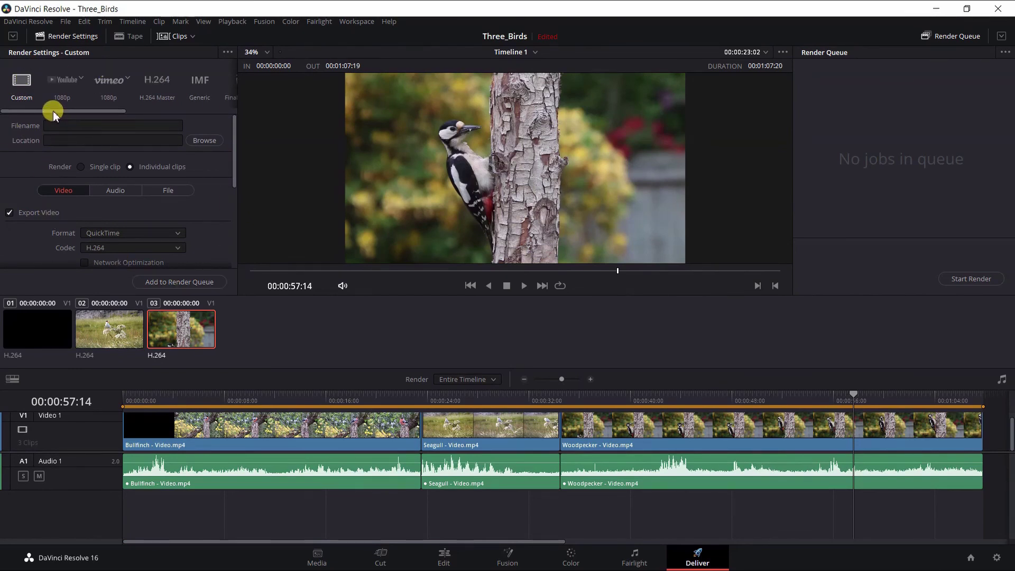
pyautogui.moveTo(53, 111); pyautogui.dragTo(21, 107)
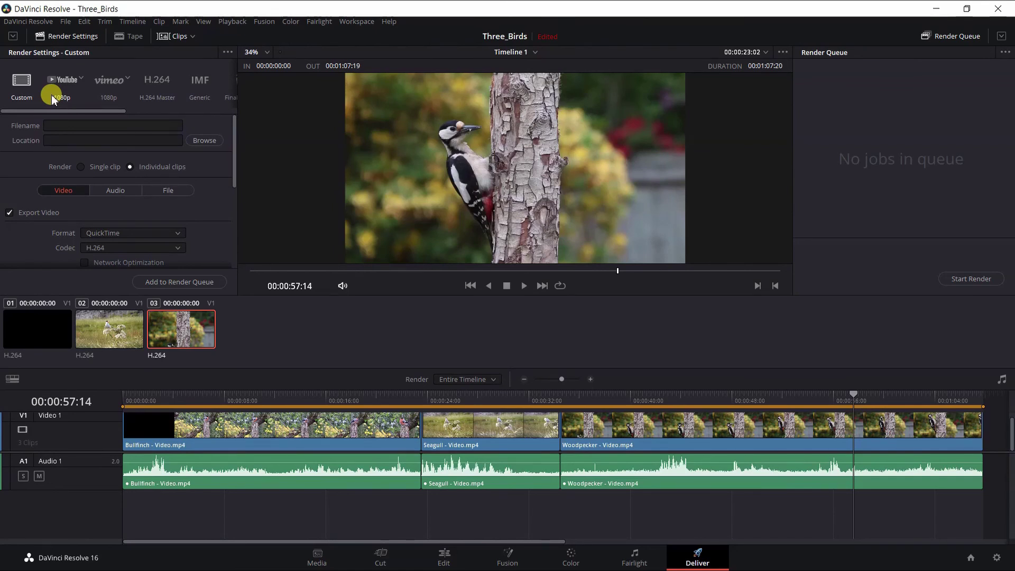
pyautogui.click(19, 93)
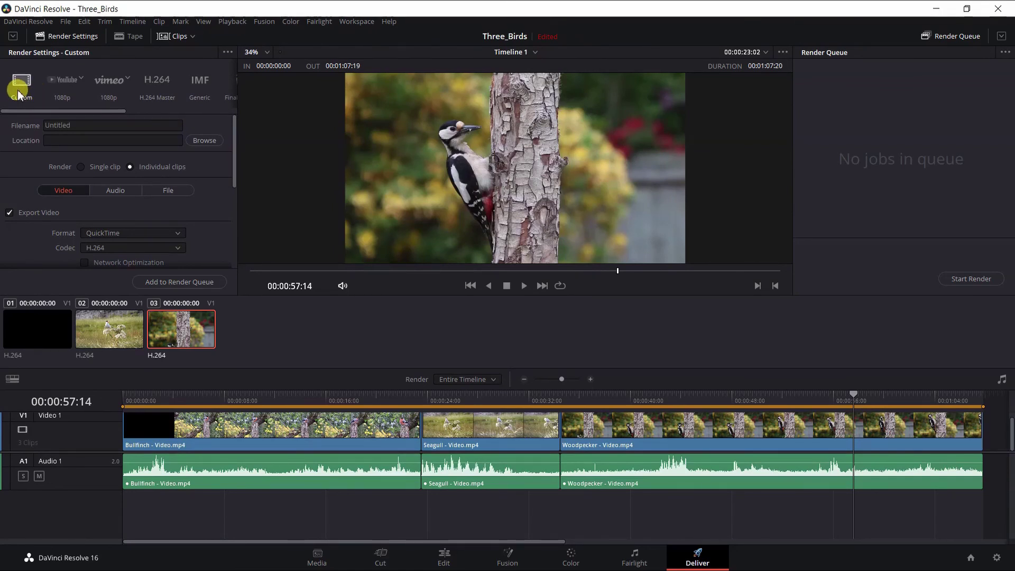
pyautogui.click(75, 125)
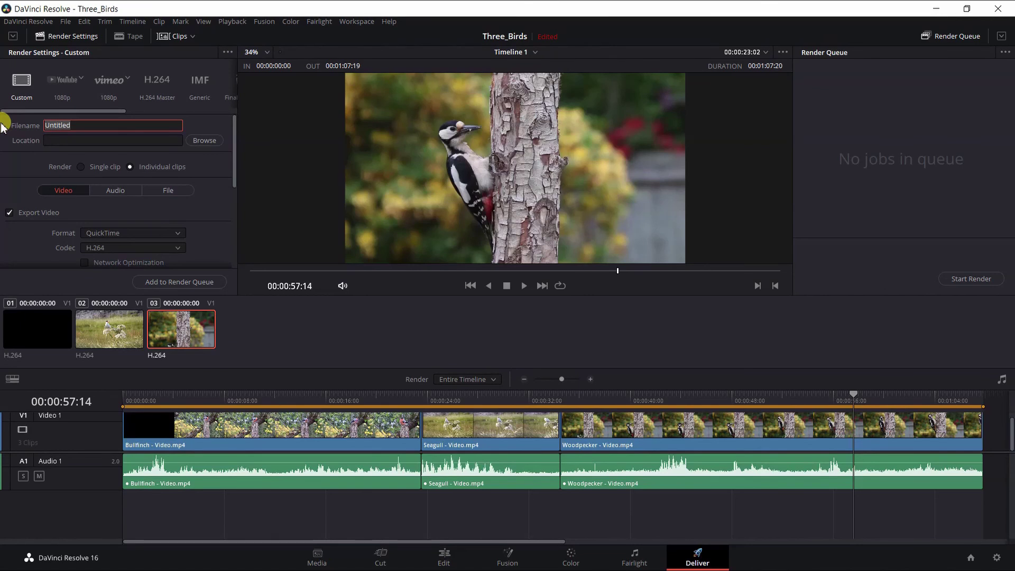
pyautogui.write('Three Birds')
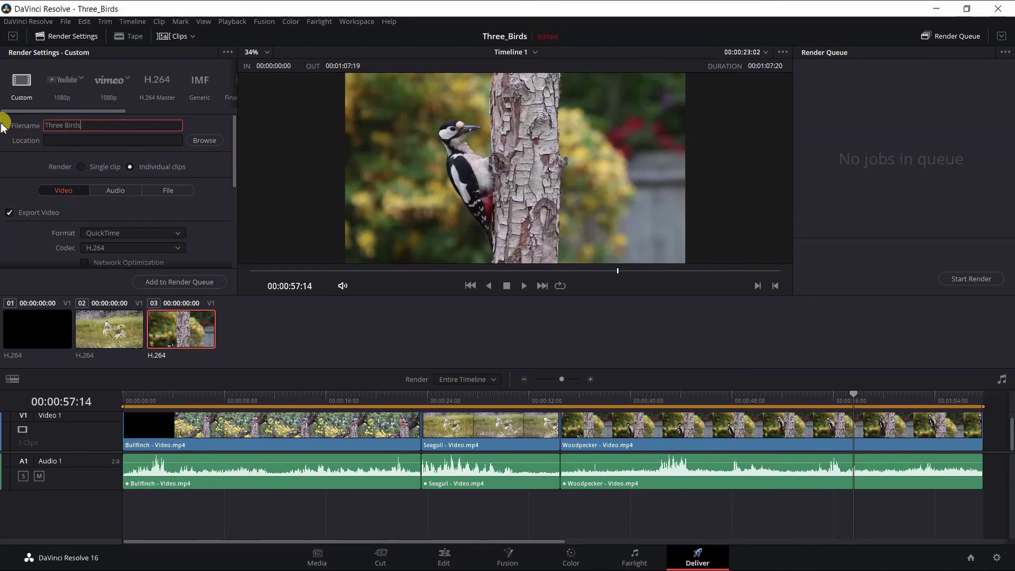
# - Set the render location to the Video folder inside Pictures
pyautogui.click(123, 141)
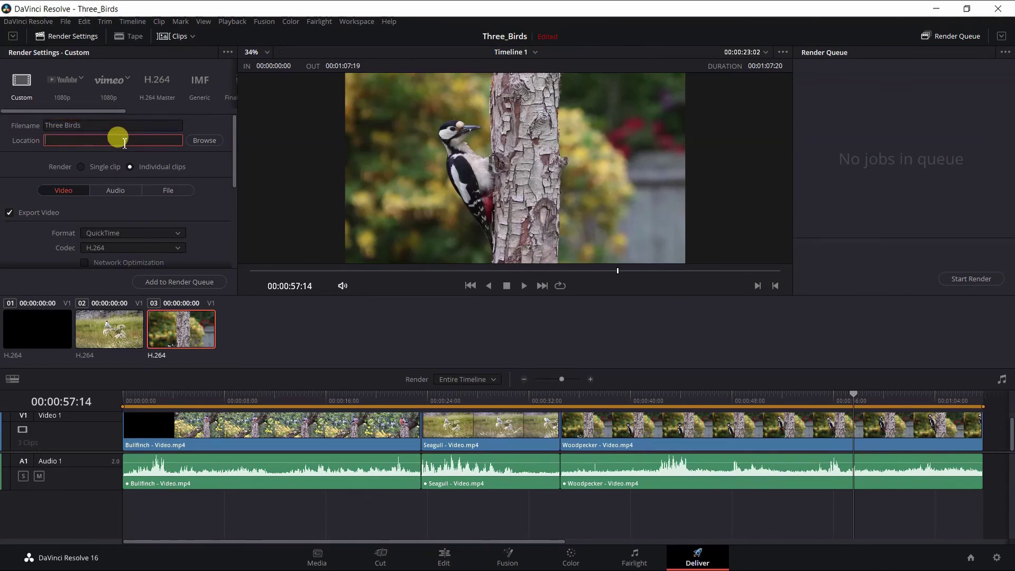
pyautogui.click(204, 141)
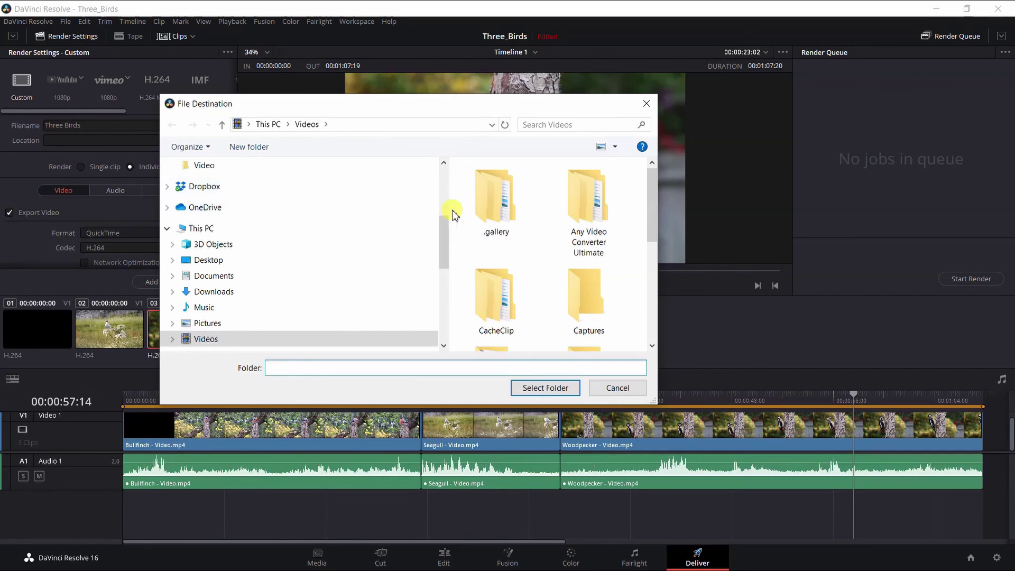
pyautogui.click(212, 168)
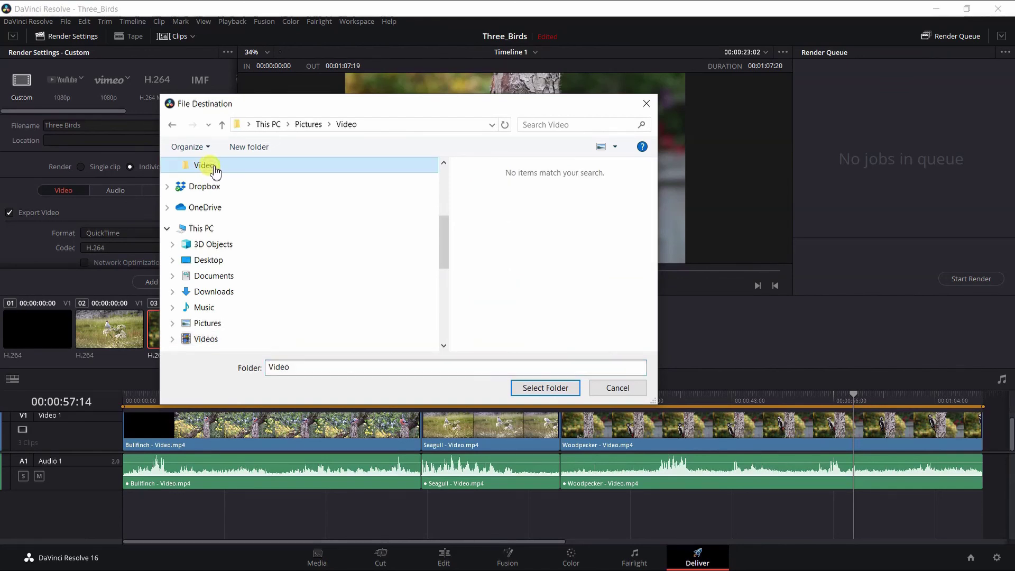
pyautogui.click(553, 390)
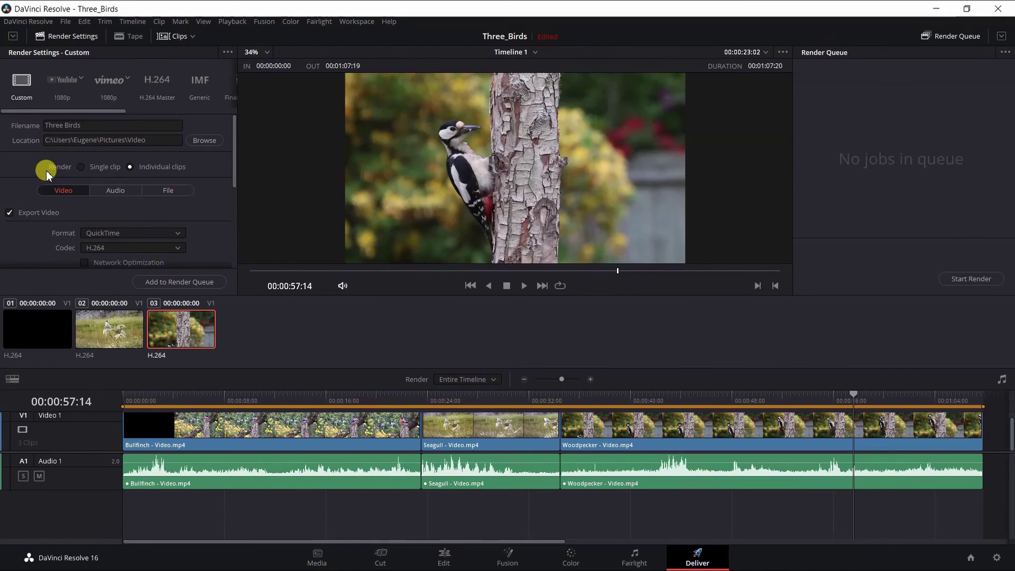
# - Set the timeline to render as a single clip and choose MP4 as the video format
pyautogui.click(80, 167)
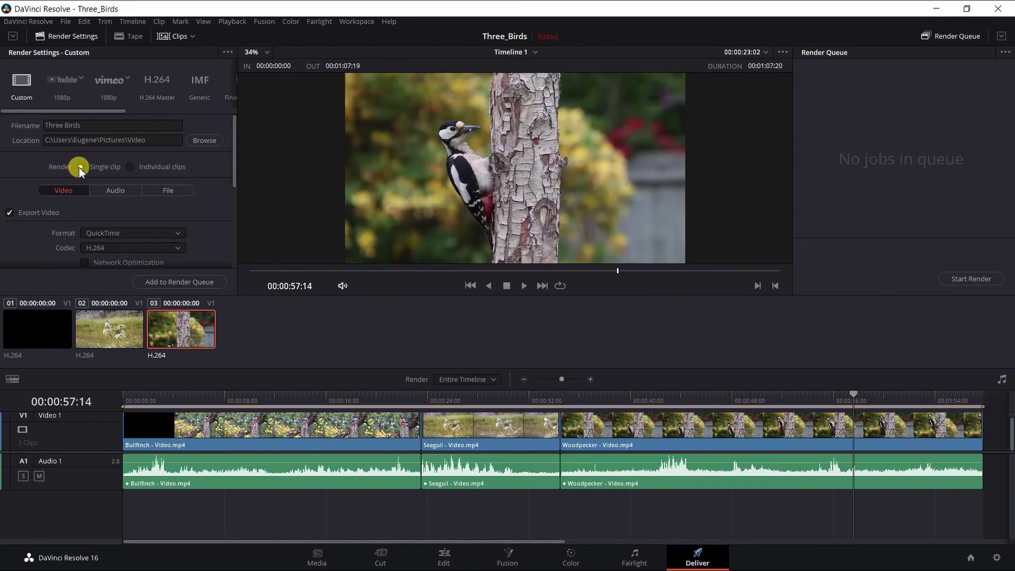
pyautogui.click(129, 167)
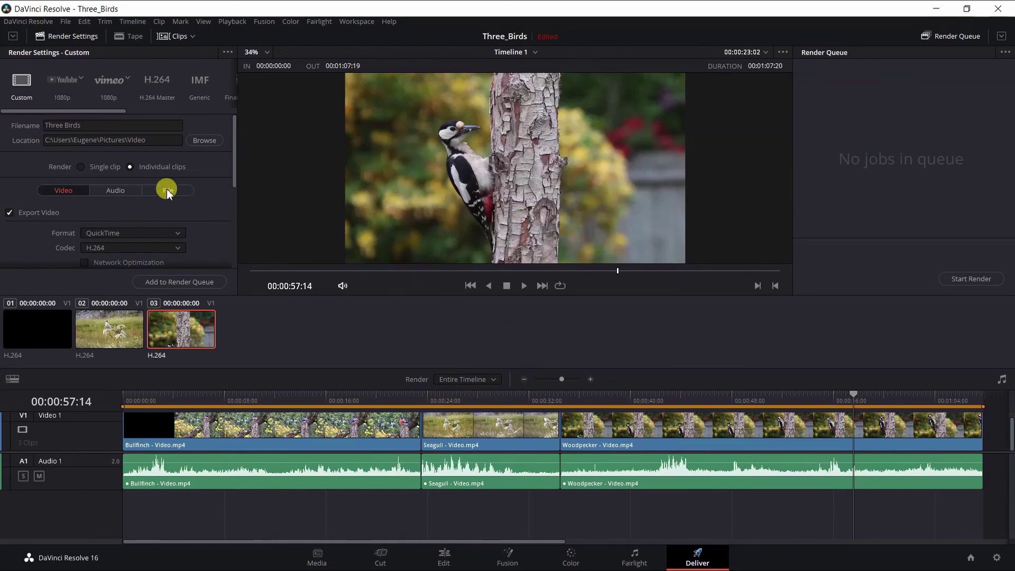
pyautogui.click(81, 167)
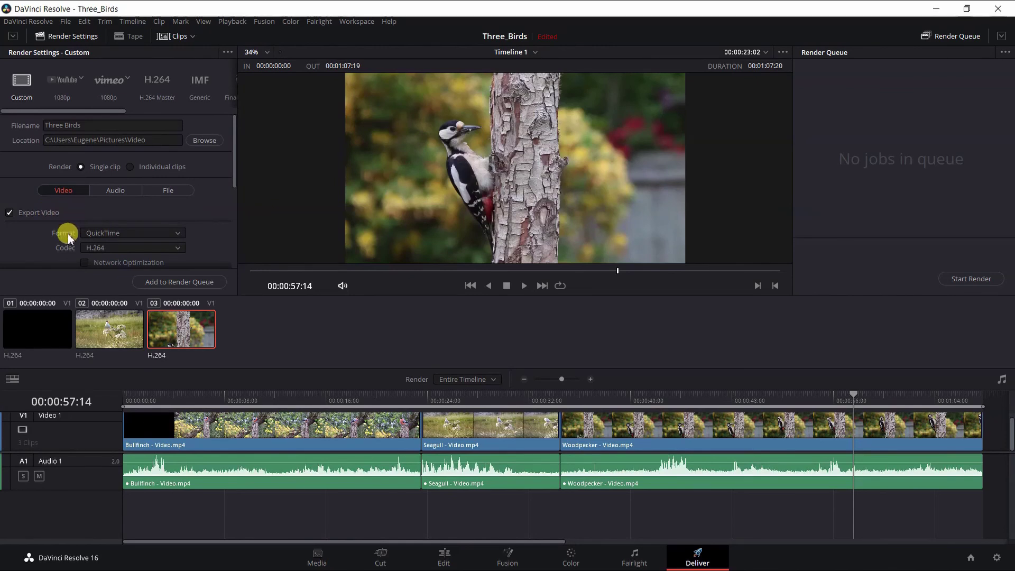
pyautogui.click(177, 233)
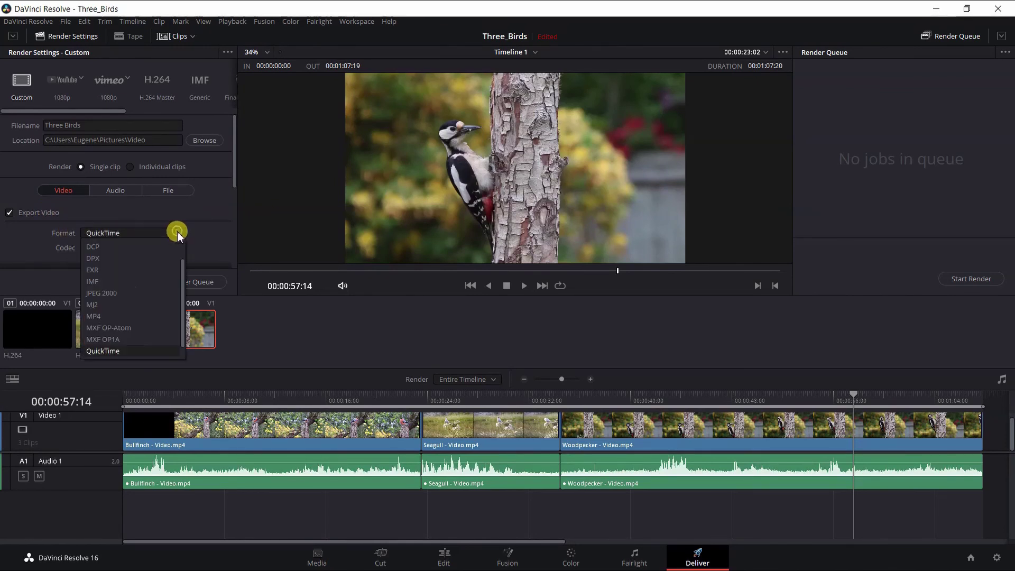
pyautogui.click(125, 316)
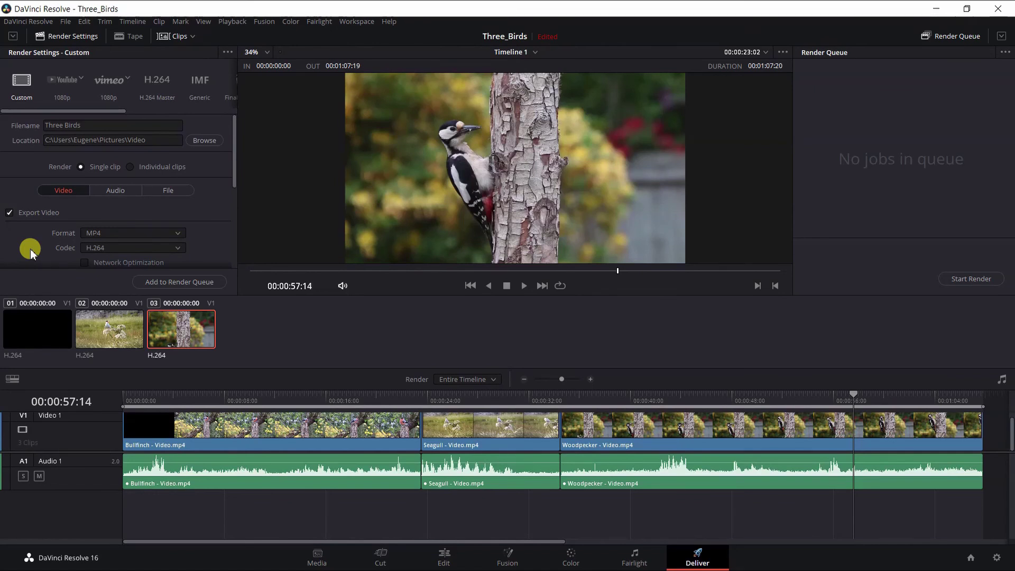
# - Set the video export quality to Automatic with the Best option
pyautogui.moveTo(233, 183); pyautogui.dragTo(229, 222)
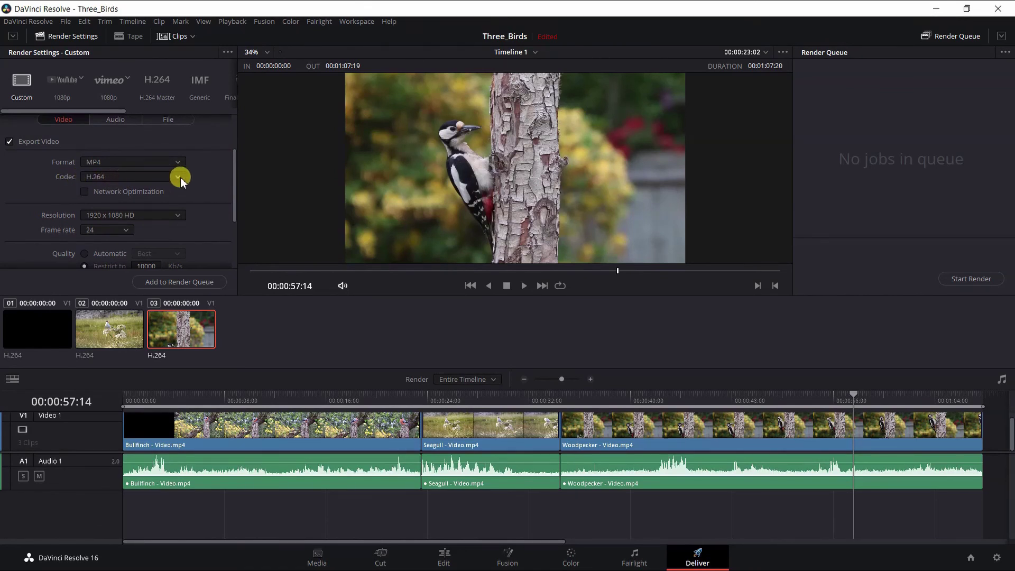
pyautogui.moveTo(231, 202); pyautogui.dragTo(237, 234)
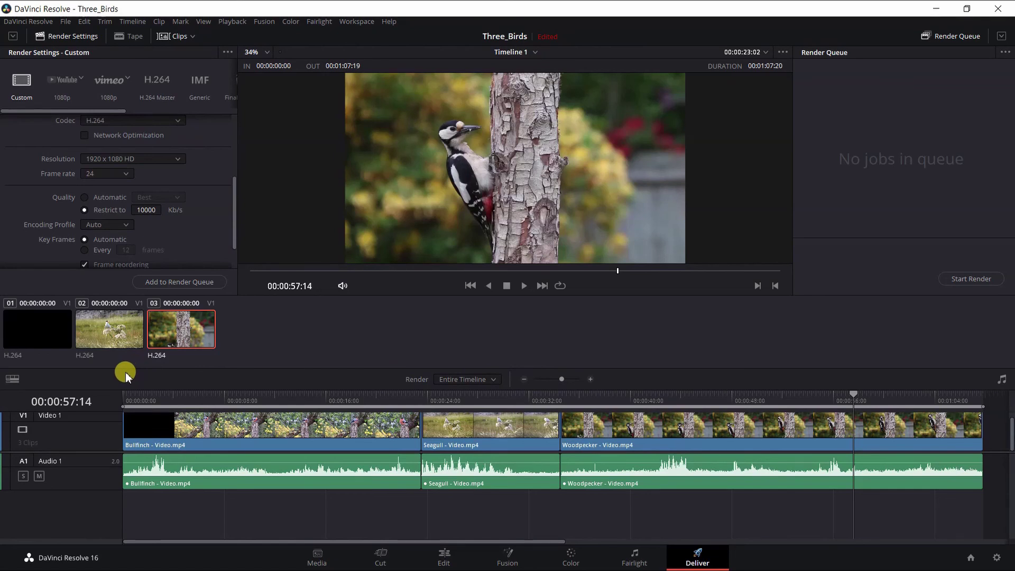
pyautogui.click(84, 197)
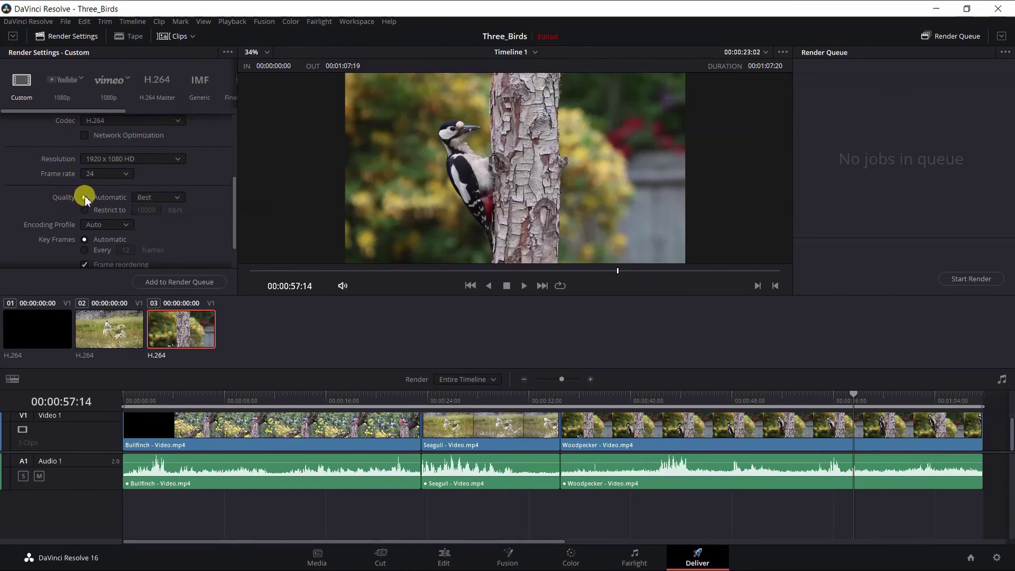
pyautogui.click(178, 198)
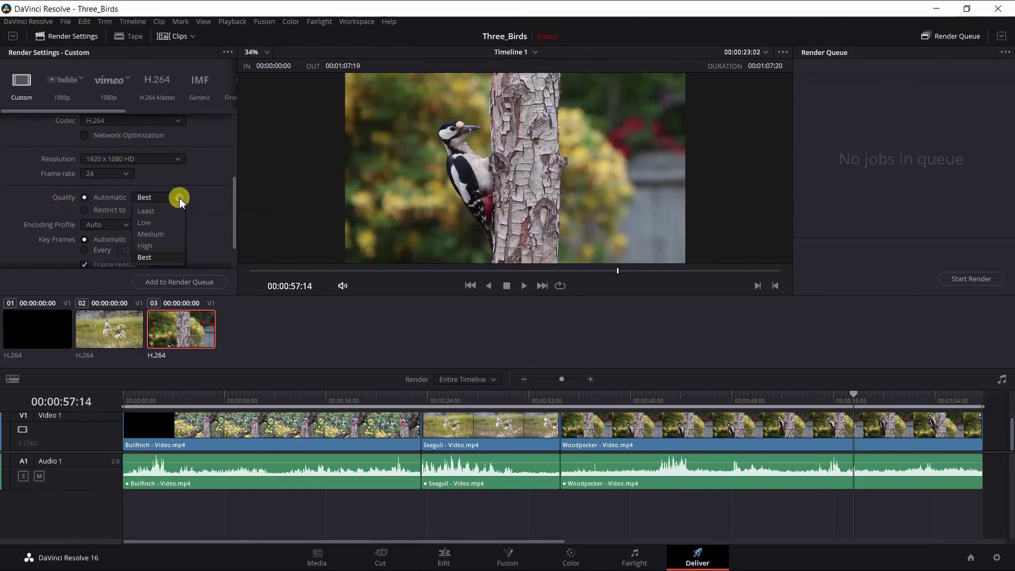
pyautogui.click(144, 257)
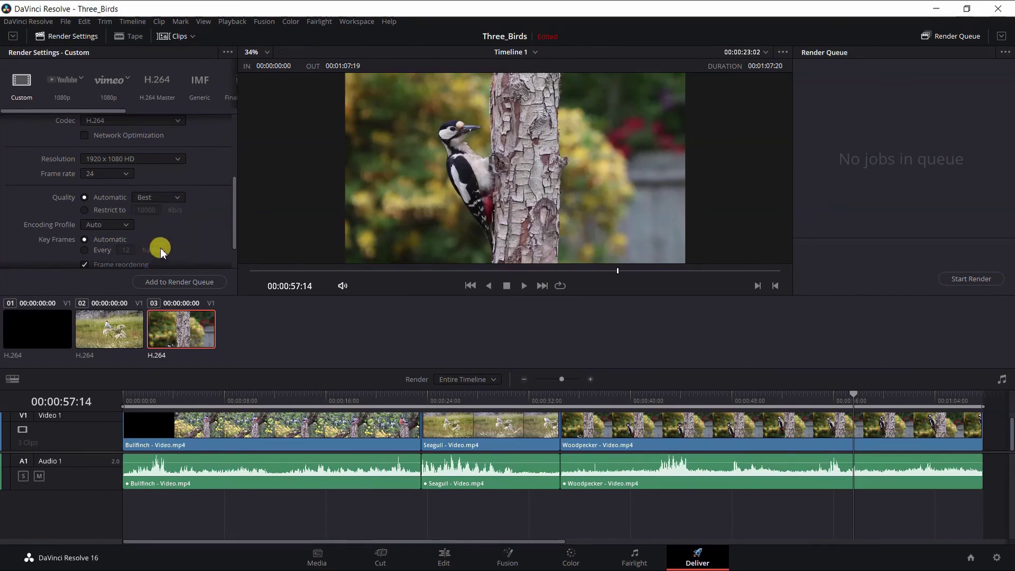
# - Try restricting the video quality to 10000 Kb/s, check YouTube's recommended upload bitrates, and return the quality to Automatic
pyautogui.click(84, 210)
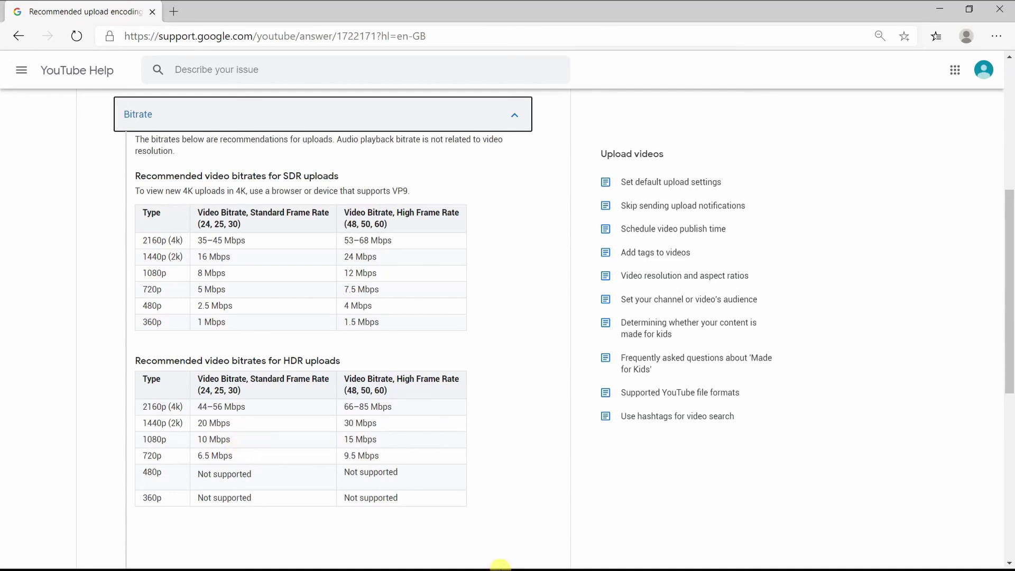
pyautogui.click(940, 9)
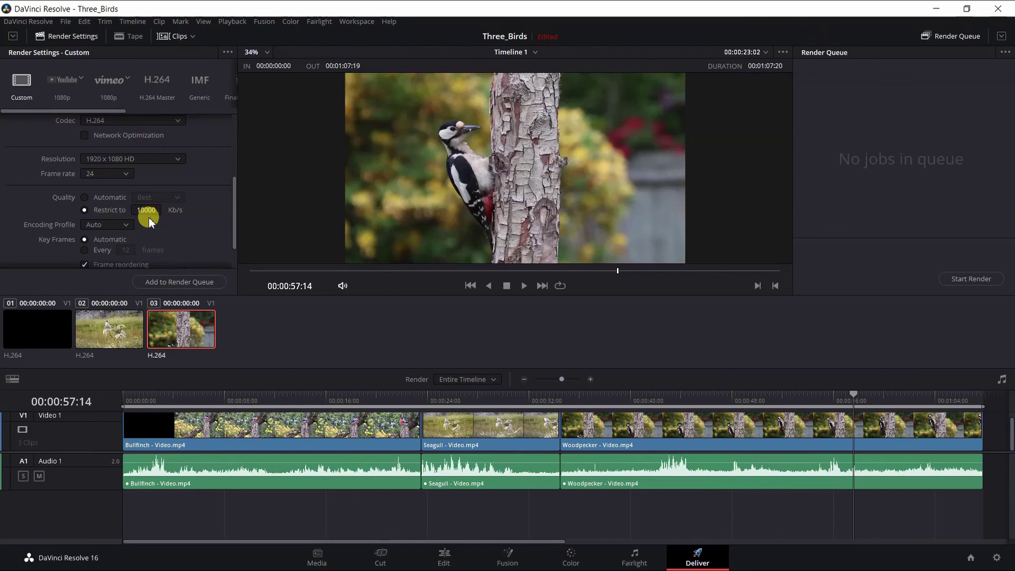
pyautogui.moveTo(233, 214); pyautogui.dragTo(233, 233)
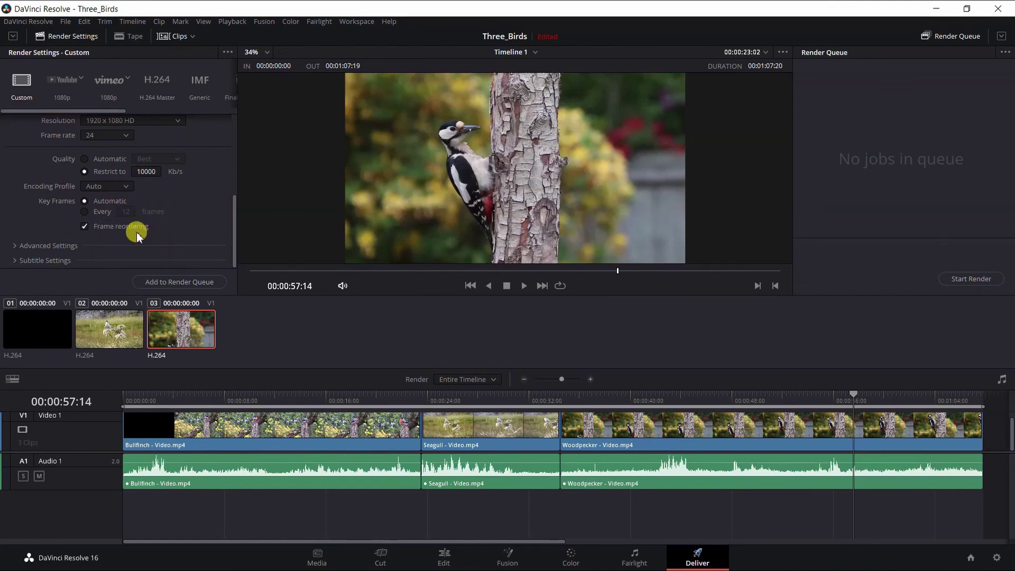
pyautogui.click(85, 158)
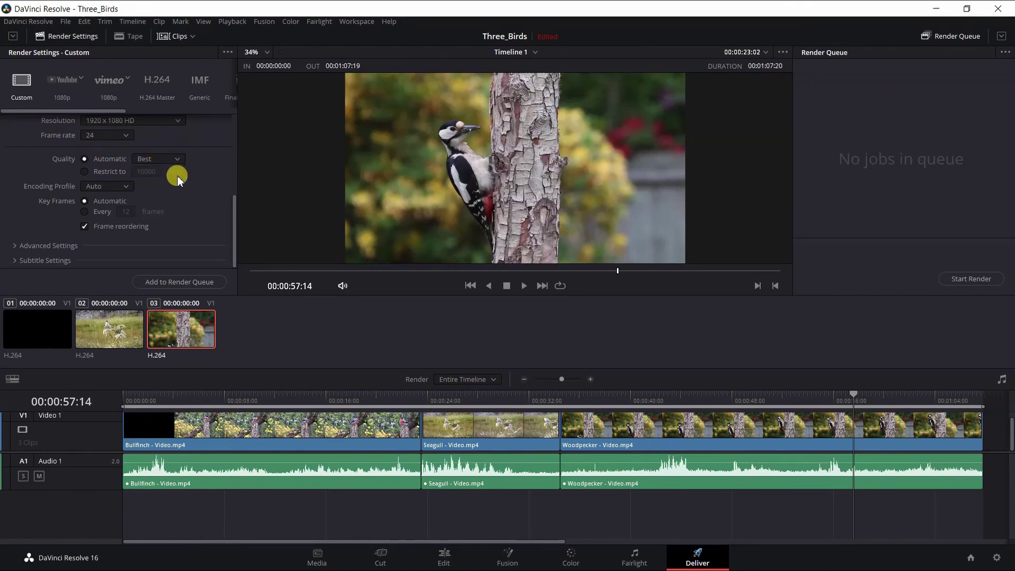
pyautogui.click(86, 171)
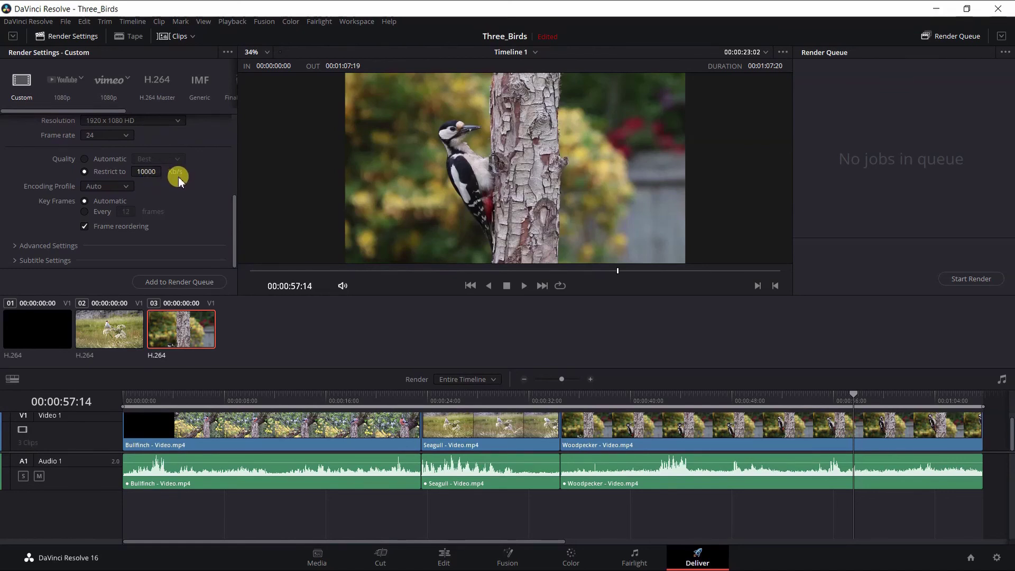
pyautogui.click(85, 160)
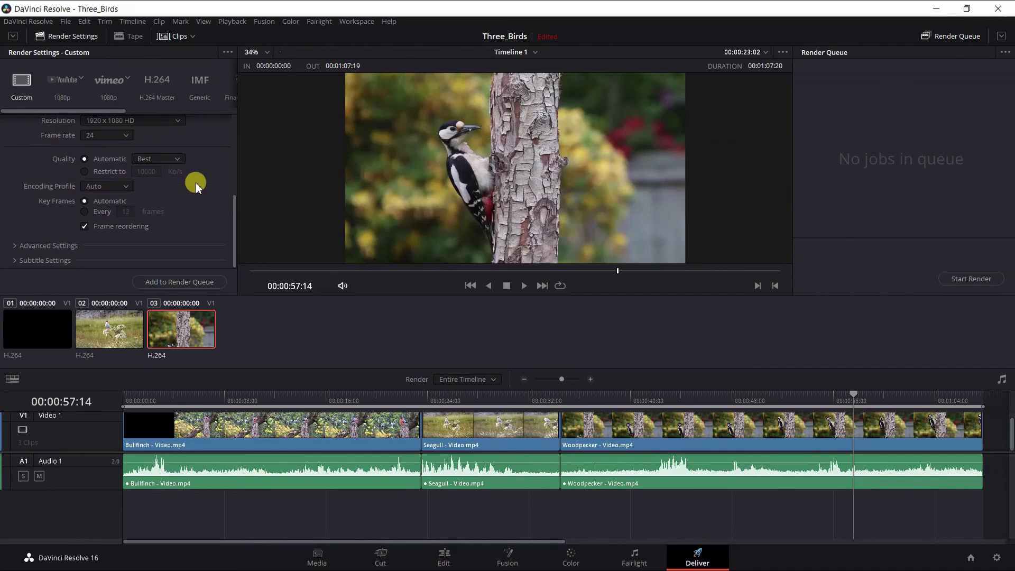
# - Review the render's audio export settings and its file naming settings
pyautogui.moveTo(234, 217); pyautogui.dragTo(229, 145)
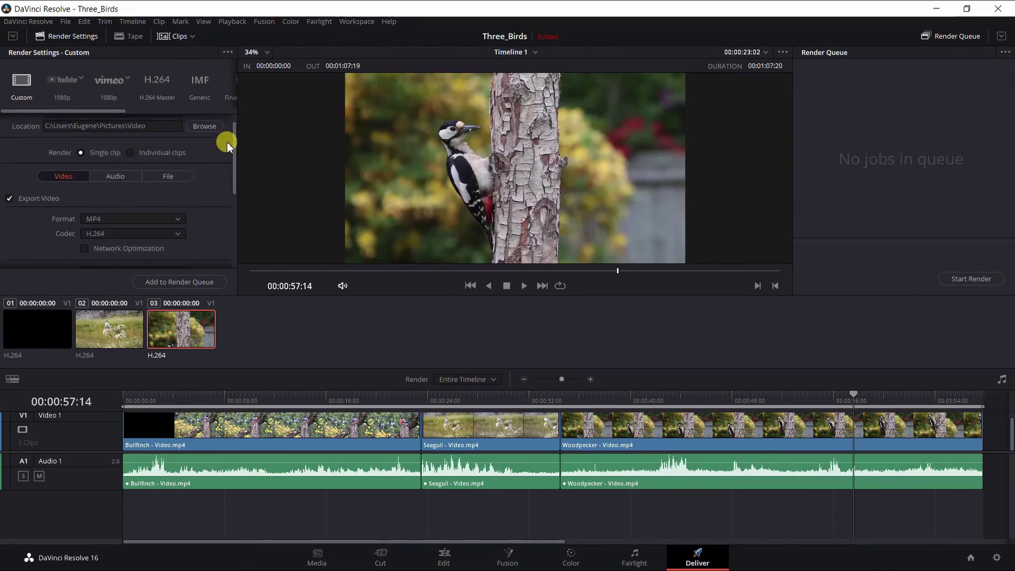
pyautogui.click(116, 177)
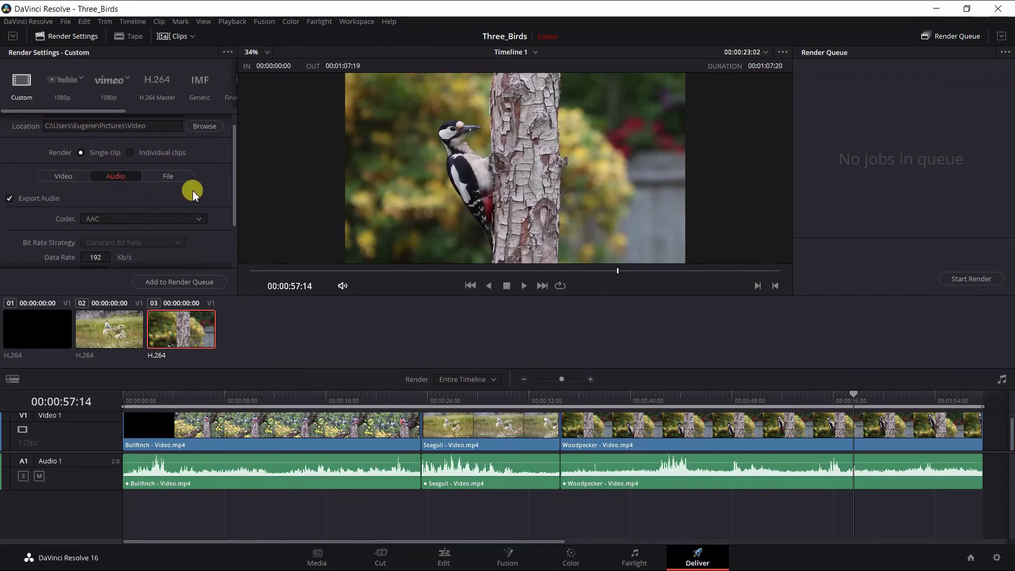
pyautogui.moveTo(232, 188); pyautogui.dragTo(231, 257)
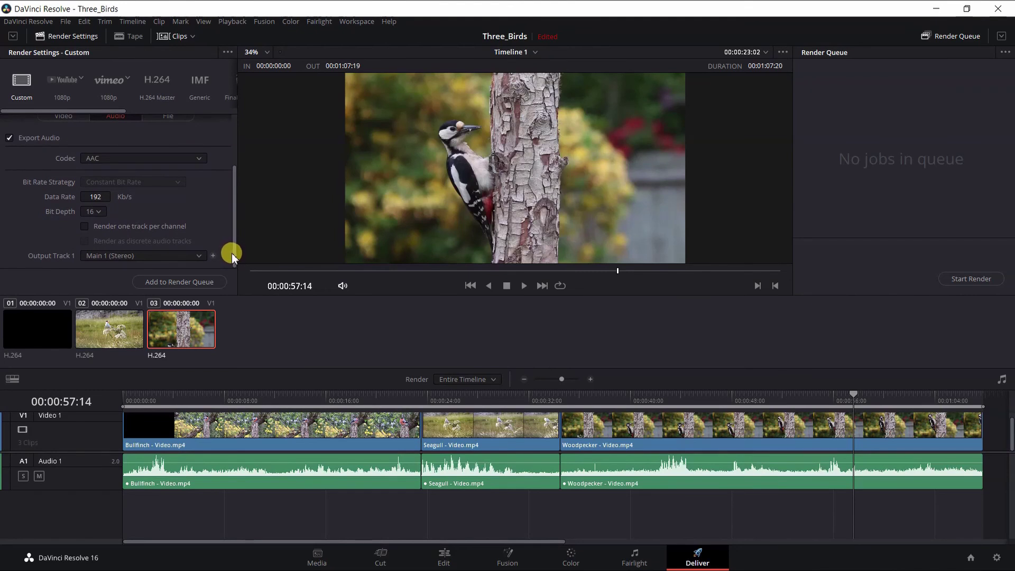
pyautogui.moveTo(231, 236); pyautogui.dragTo(235, 179)
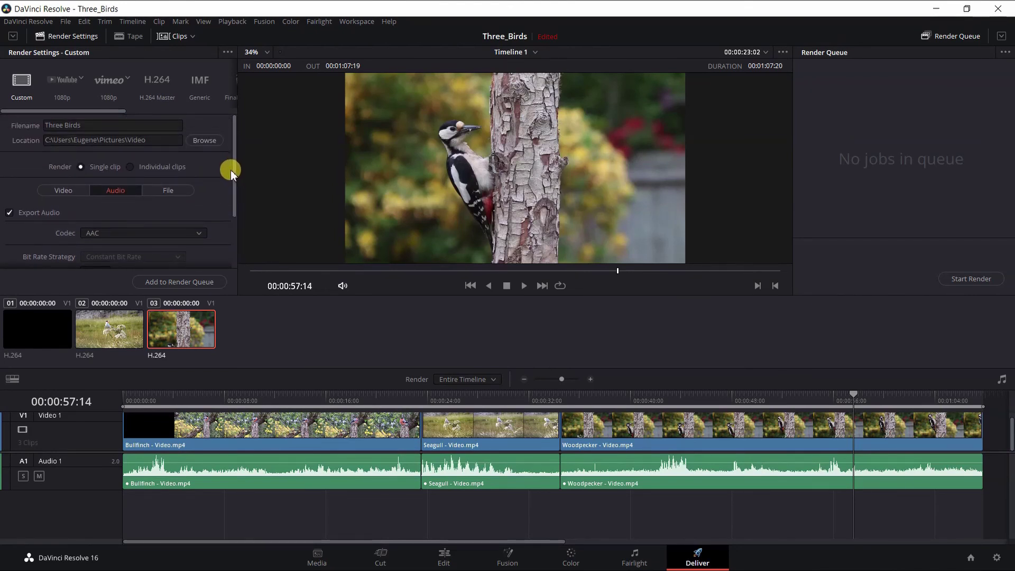
pyautogui.click(175, 189)
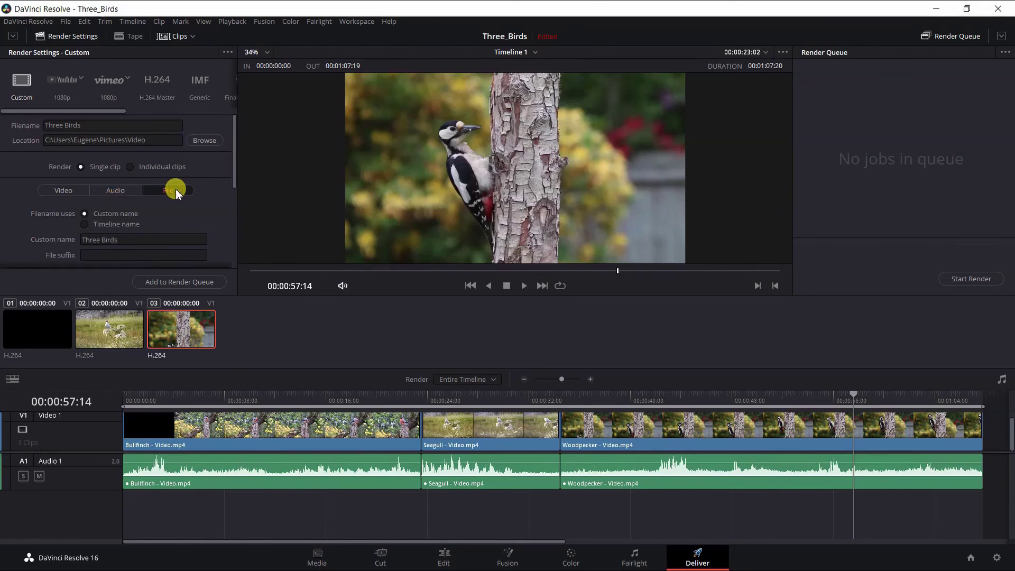
pyautogui.scroll(-2, 231, 191)
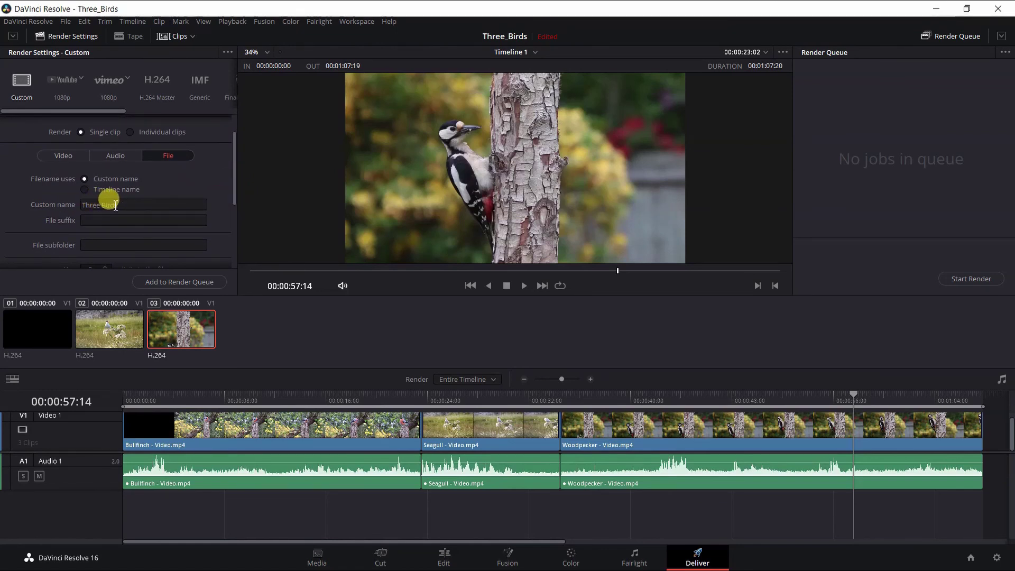
pyautogui.moveTo(234, 193)
pyautogui.mouseDown()
pyautogui.moveTo(239, 260)
pyautogui.moveTo(230, 173)
pyautogui.mouseUp()
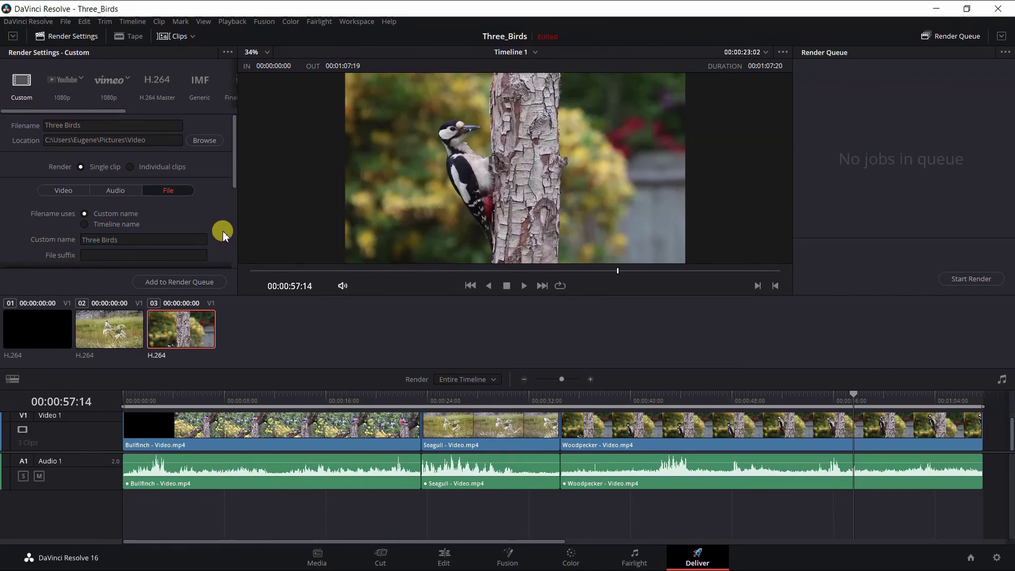
# - Queue and render the Three Birds job, and open the rendered file from the Video folder inside Pictures
pyautogui.click(196, 283)
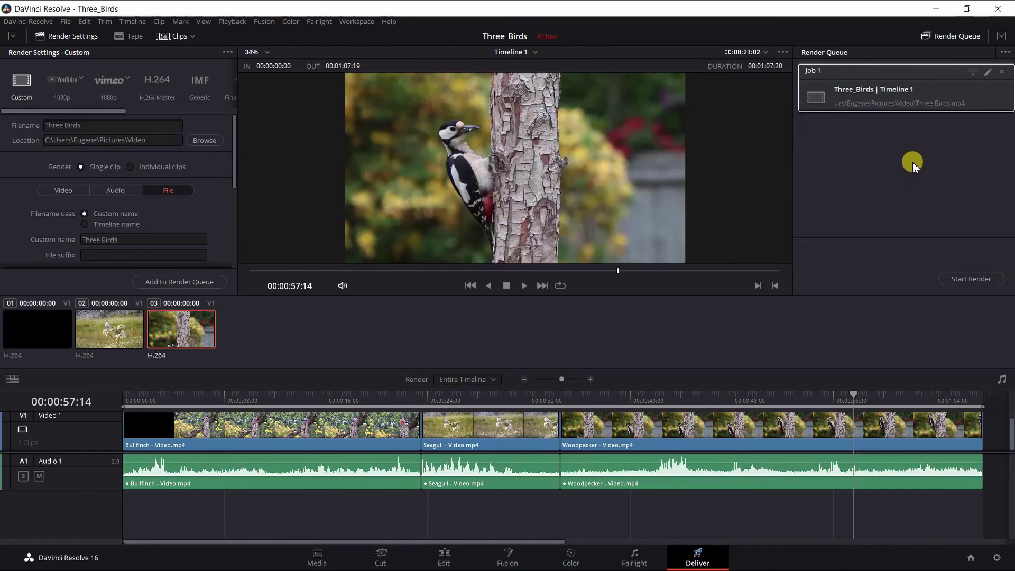
pyautogui.click(970, 281)
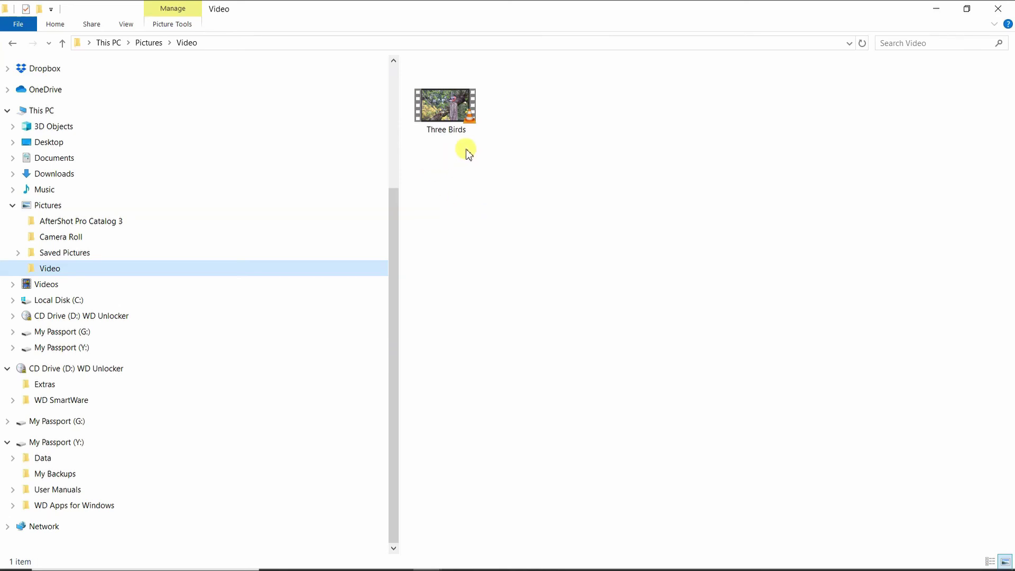
pyautogui.click(449, 121)
pyautogui.doubleClick(448, 121)
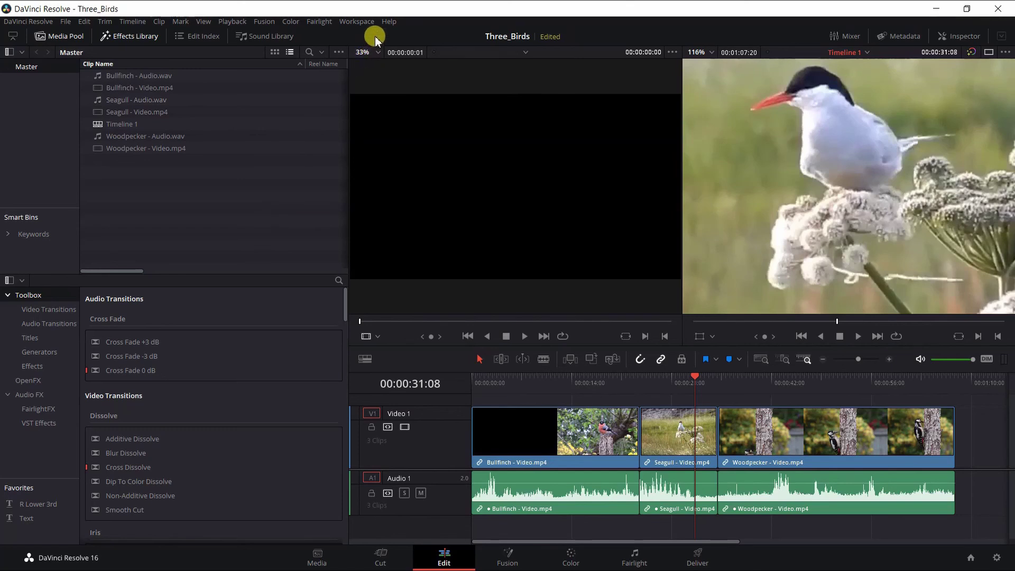
# - Show the available help resources, including the Developer and Technical documentation options
pyautogui.click(388, 27)
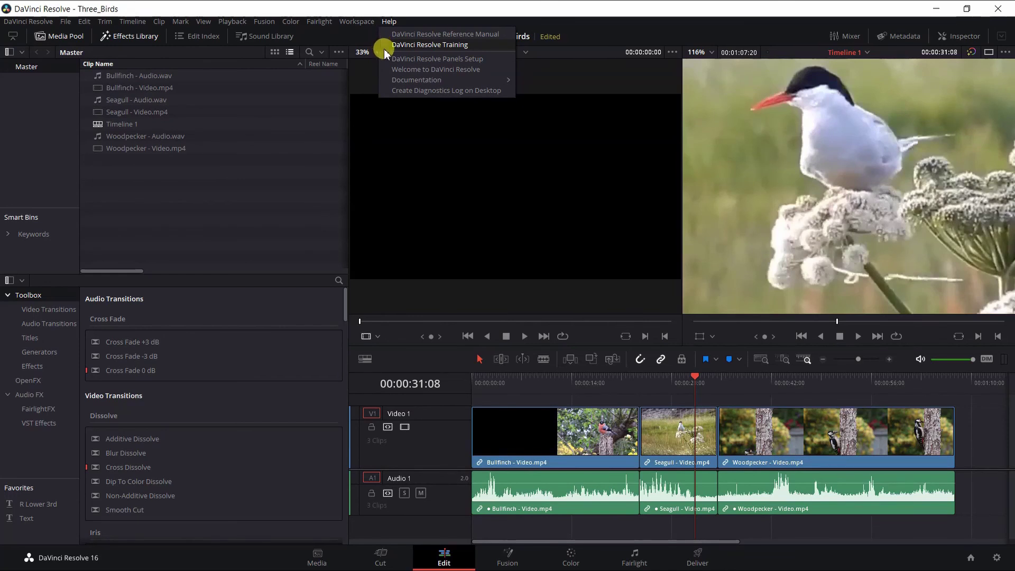
pyautogui.moveTo(382, 80)
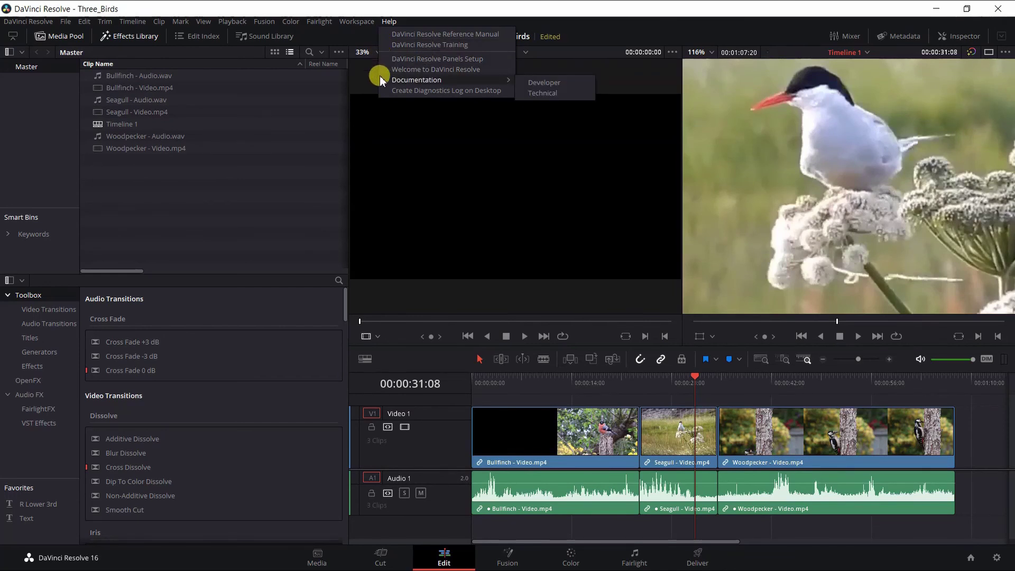